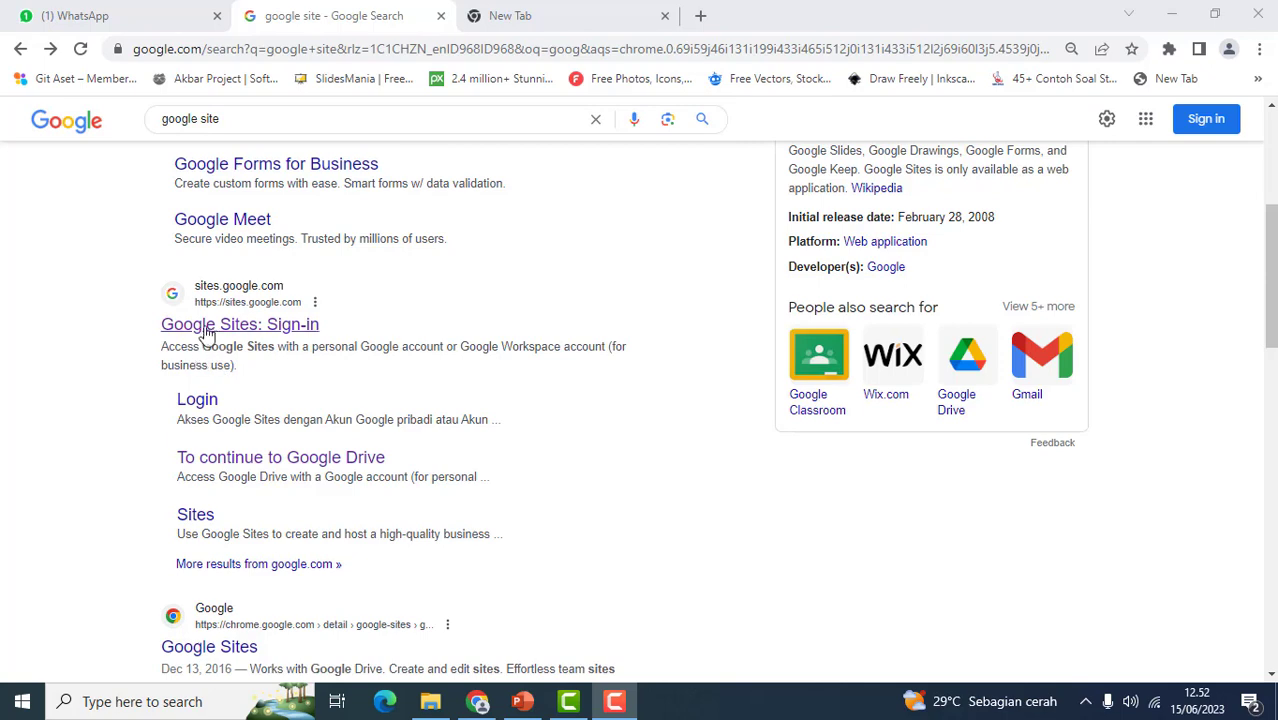
Open the Google Sites sign-in page from the search results
scroll(205, 340, up, 5)
scroll(209, 330, down, 4)
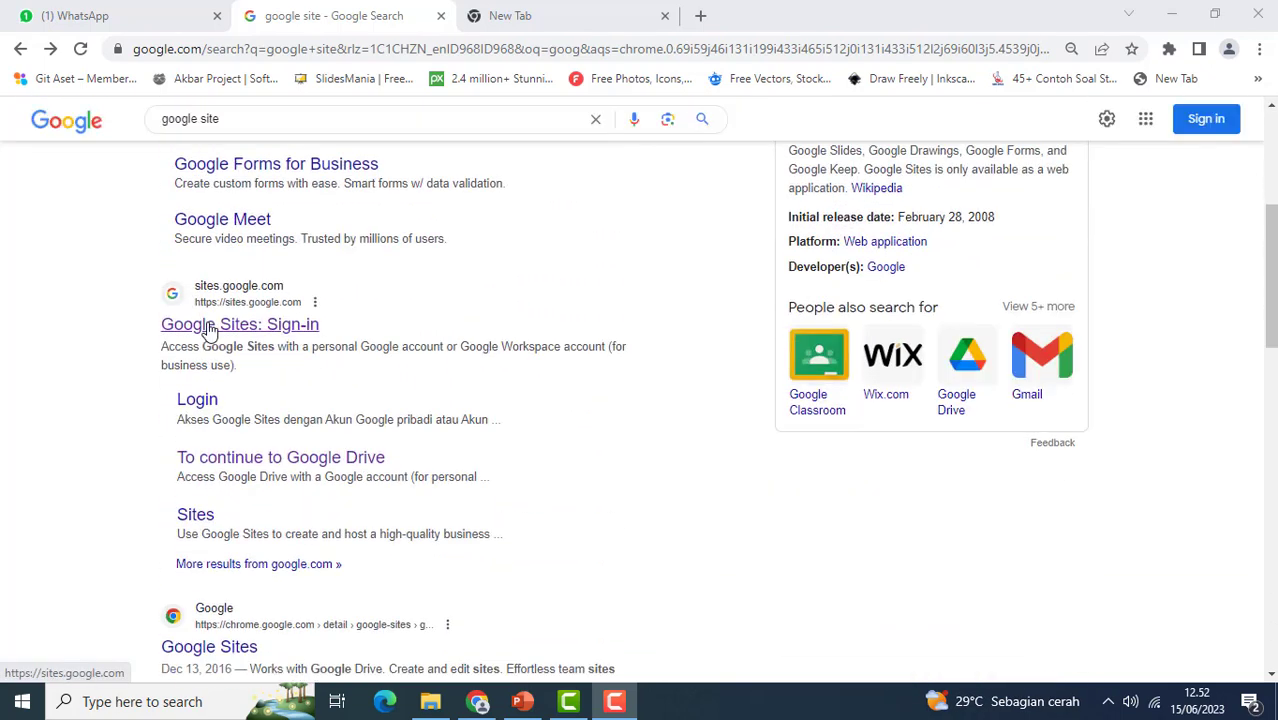
click(308, 326)
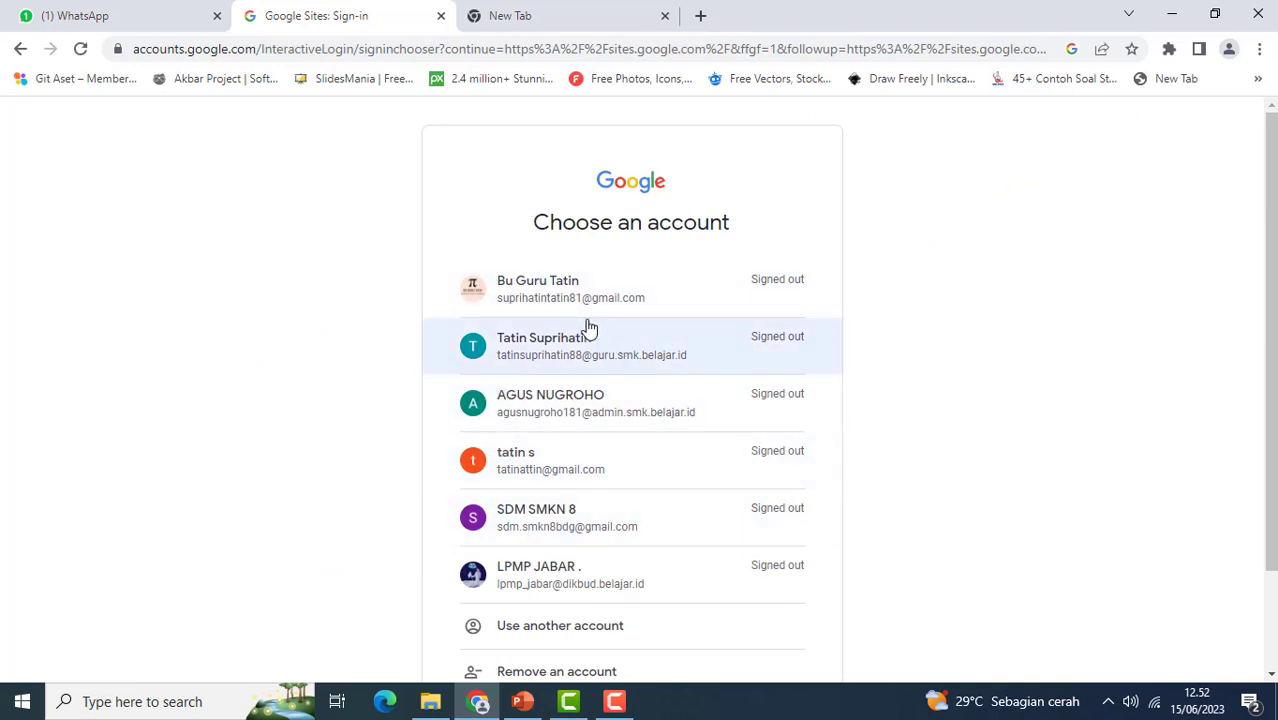
Sign in with the teacher's personal Gmail account by entering the account password, and skip the recovery information prompt
click(531, 296)
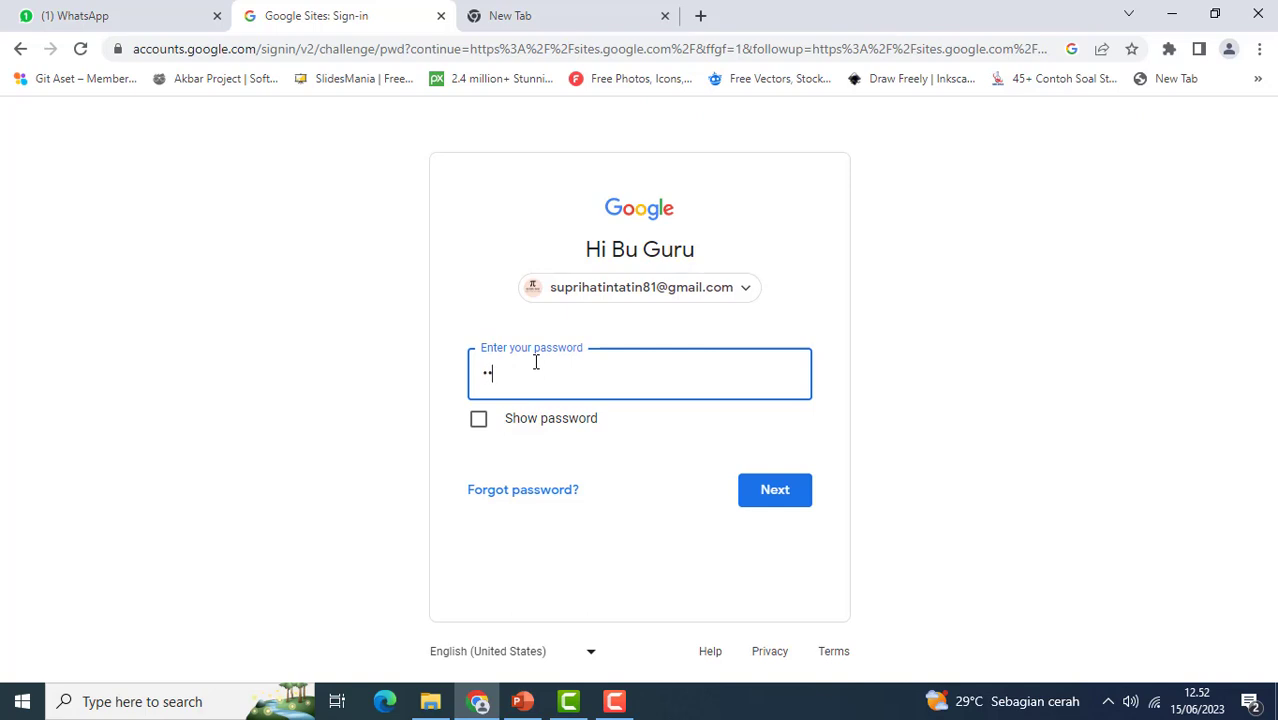
text(••)
click(778, 494)
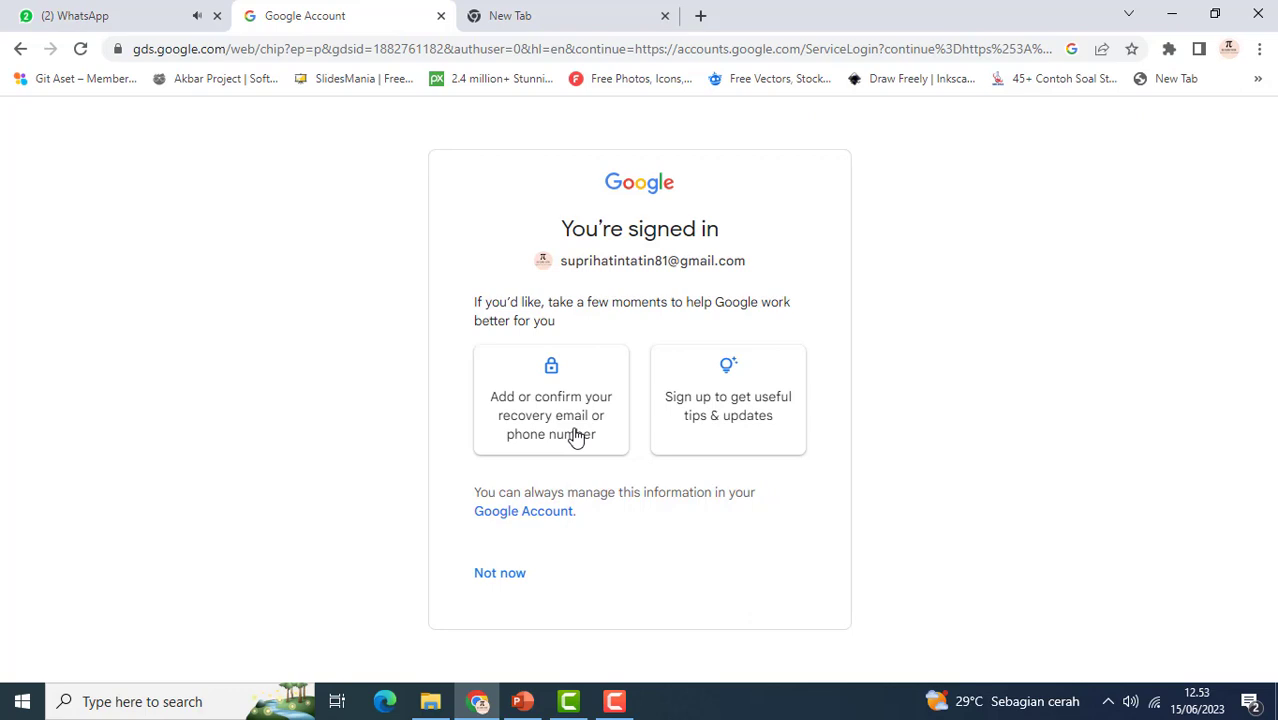
click(521, 573)
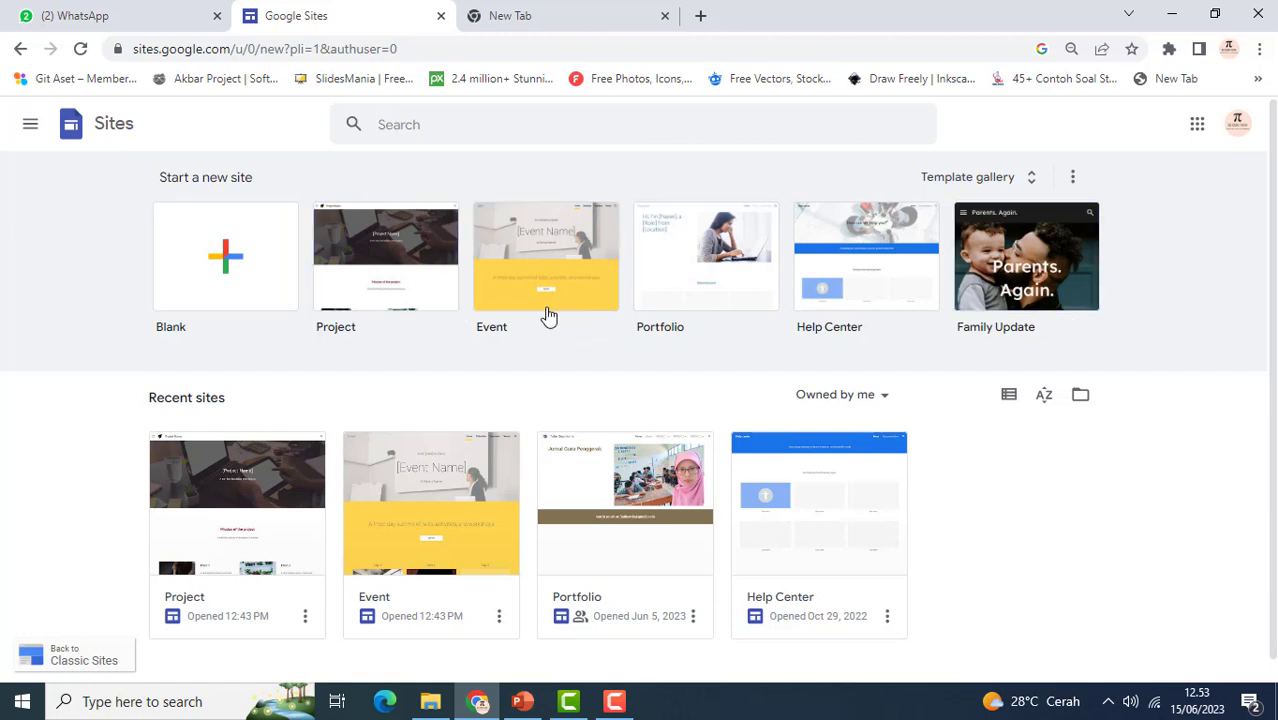
Create a new site from the Project template
scroll(371, 491, down, 1)
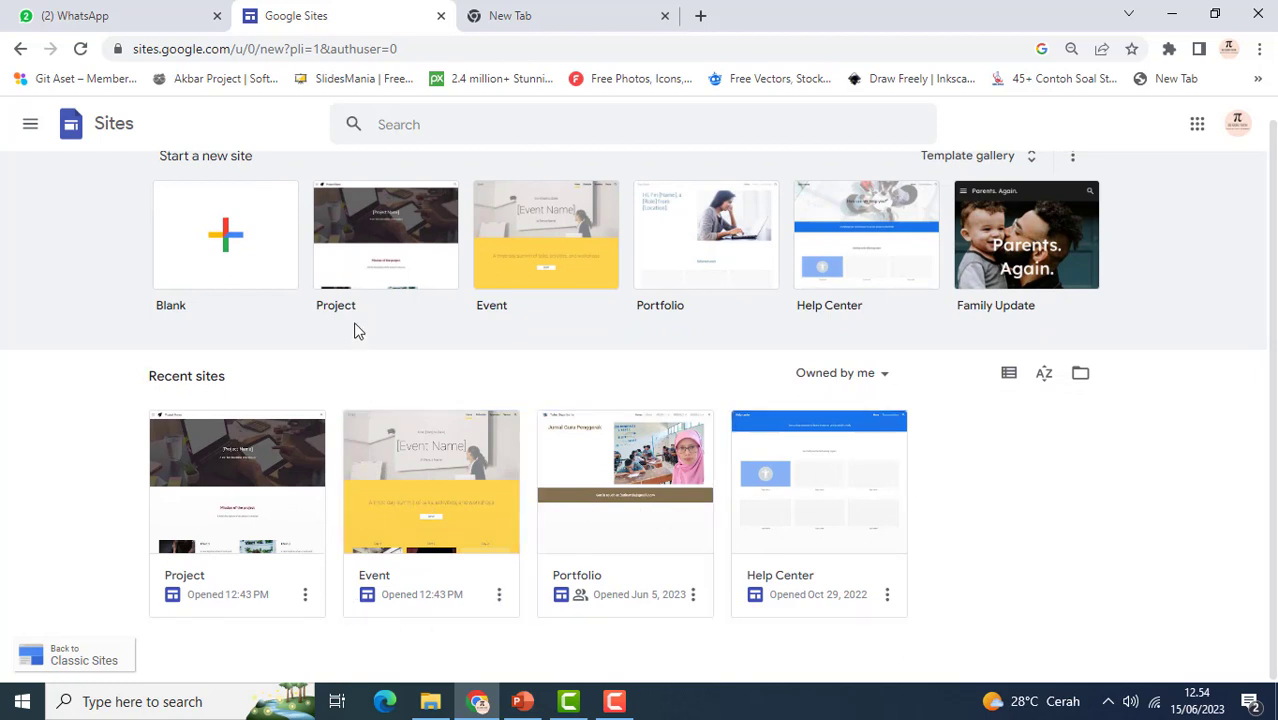
scroll(357, 330, up, 1)
click(366, 262)
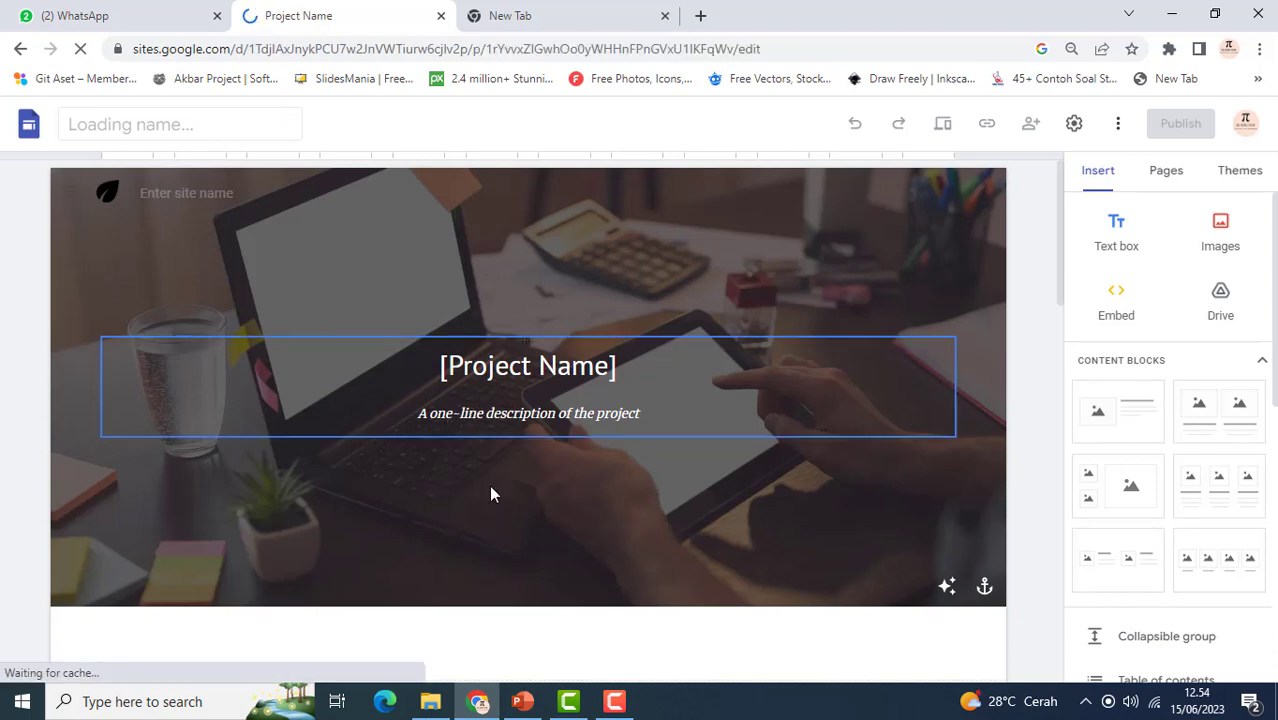
Replace the site name in the page header with "MODEL PEMBELAJARAN"
scroll(490, 491, down, 5)
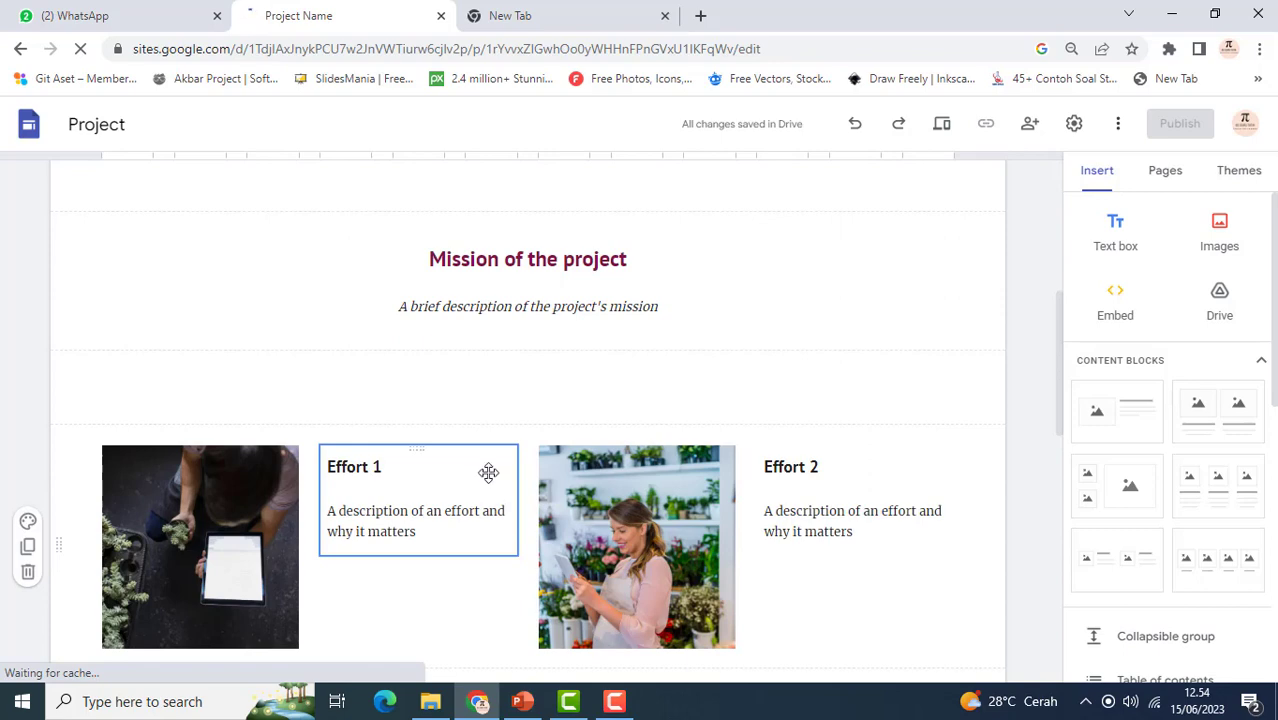
scroll(516, 380, up, 5)
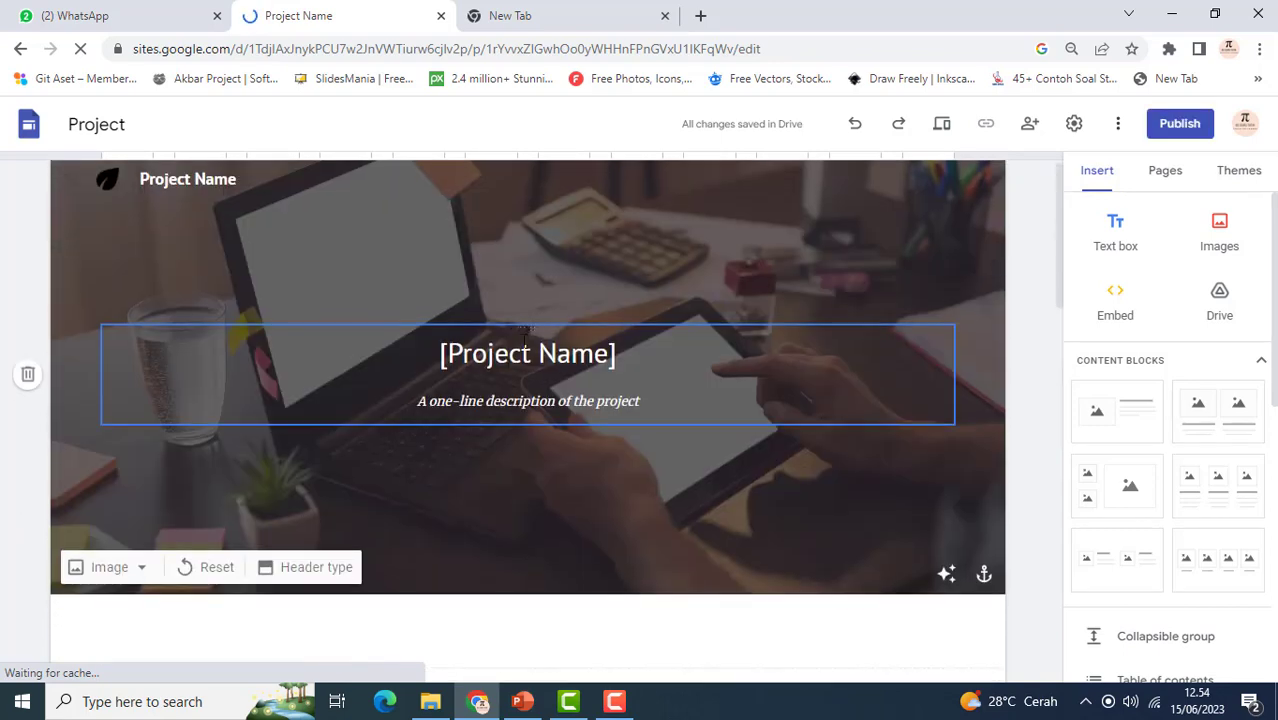
scroll(190, 262, down, 1)
scroll(246, 314, up, 1)
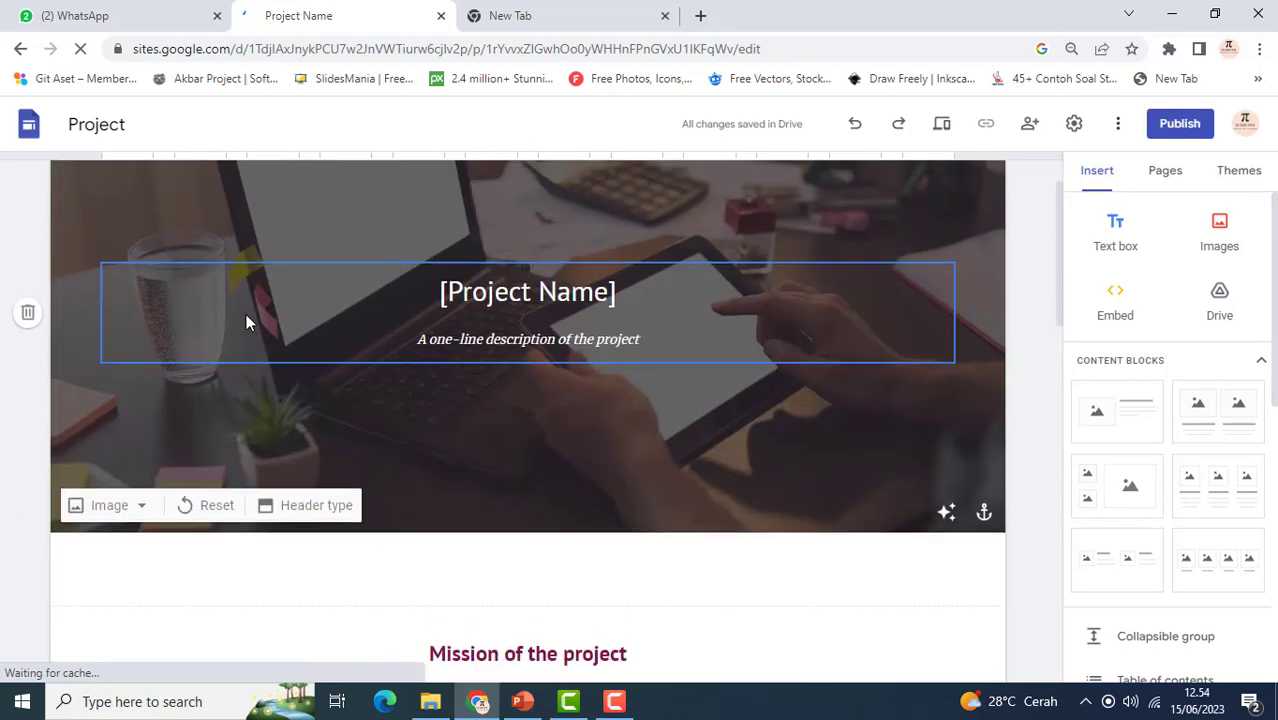
click(181, 199)
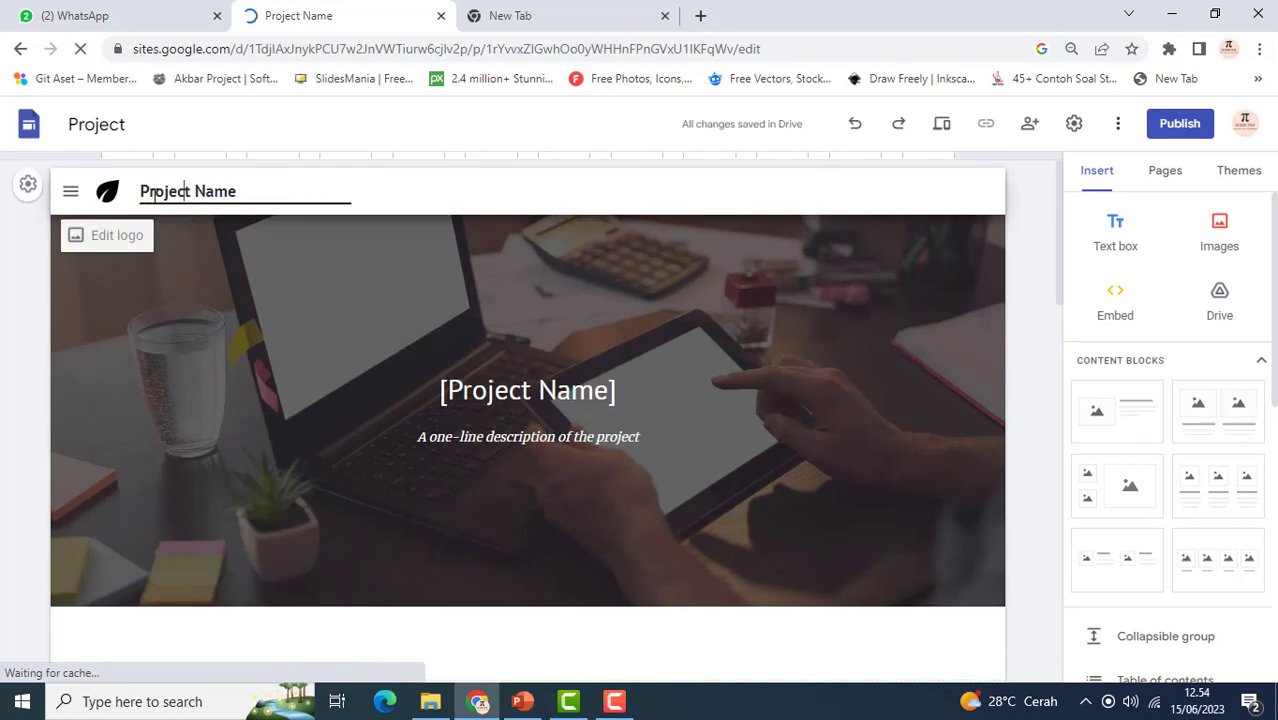
drag(141, 191, 246, 192)
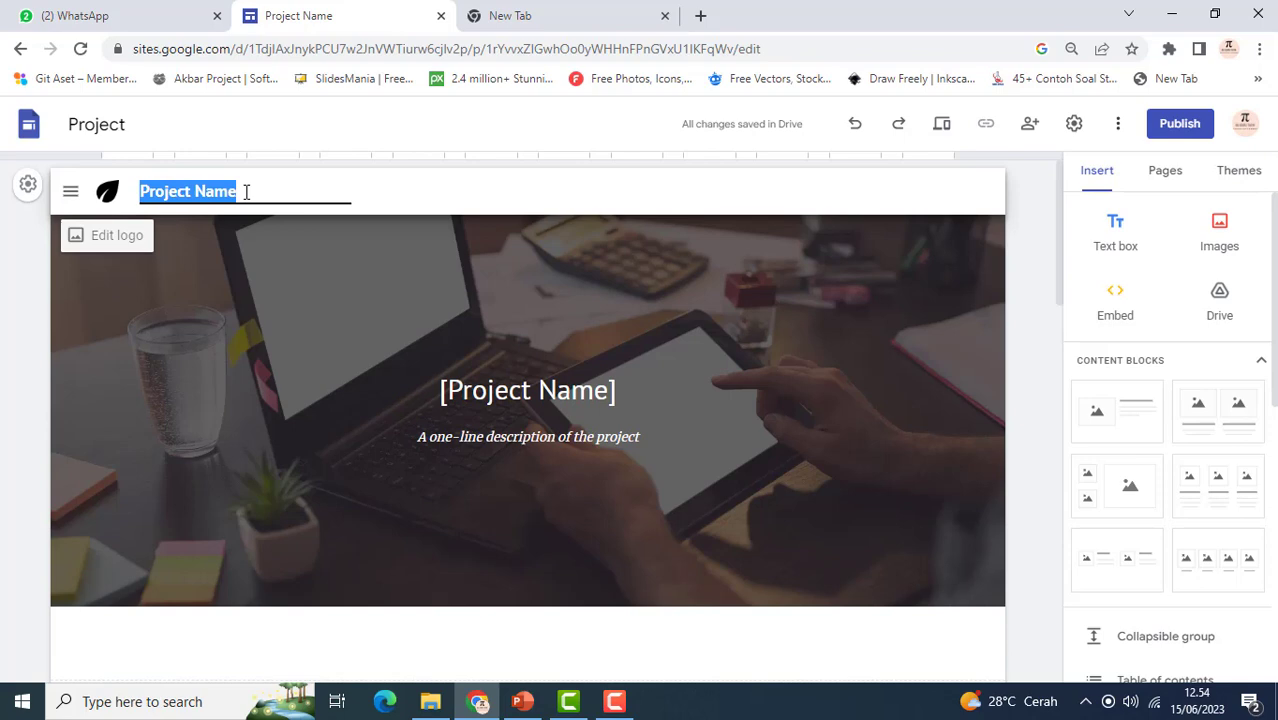
text(m)
key(BackSpace)
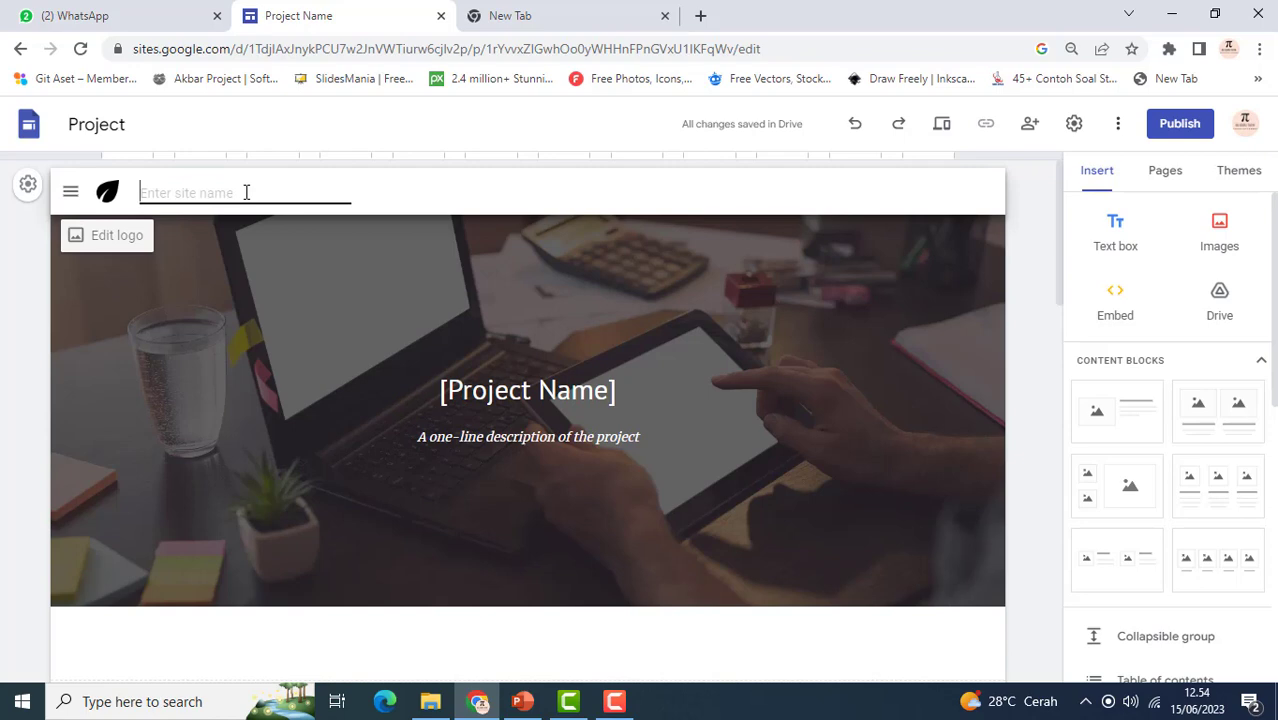
text(MODEL PEM)
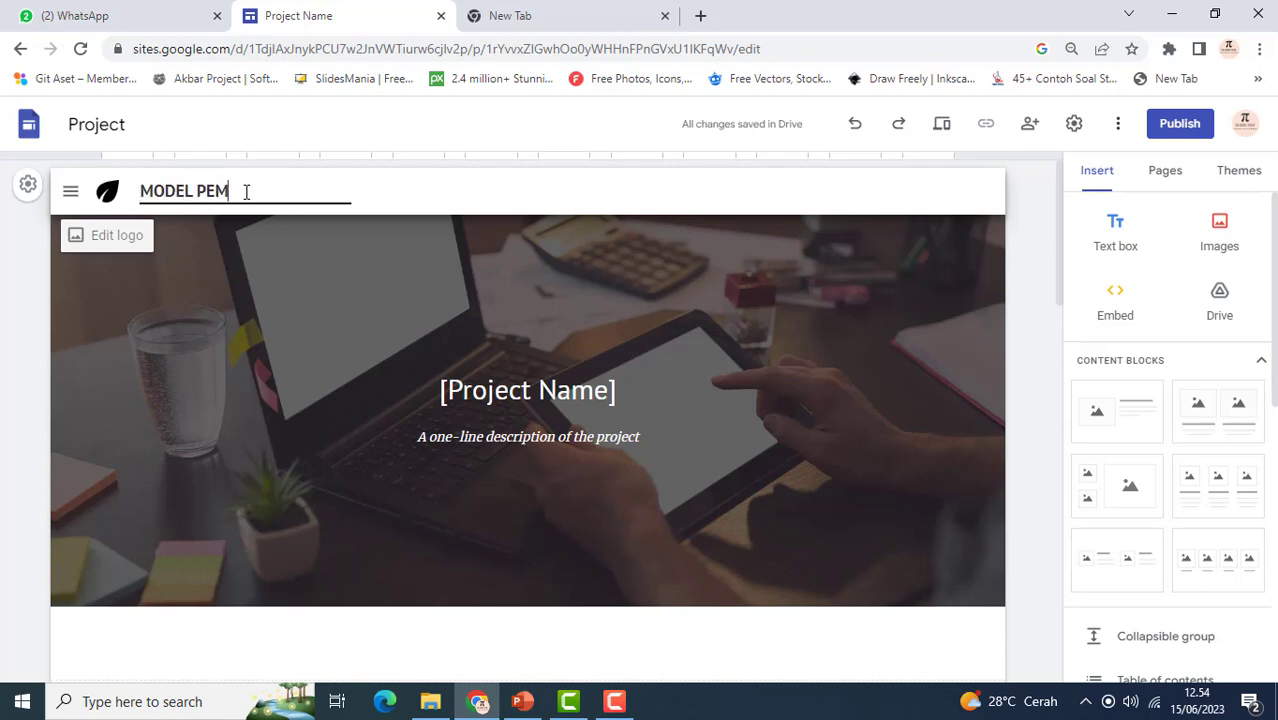
text(BELAJARAN)
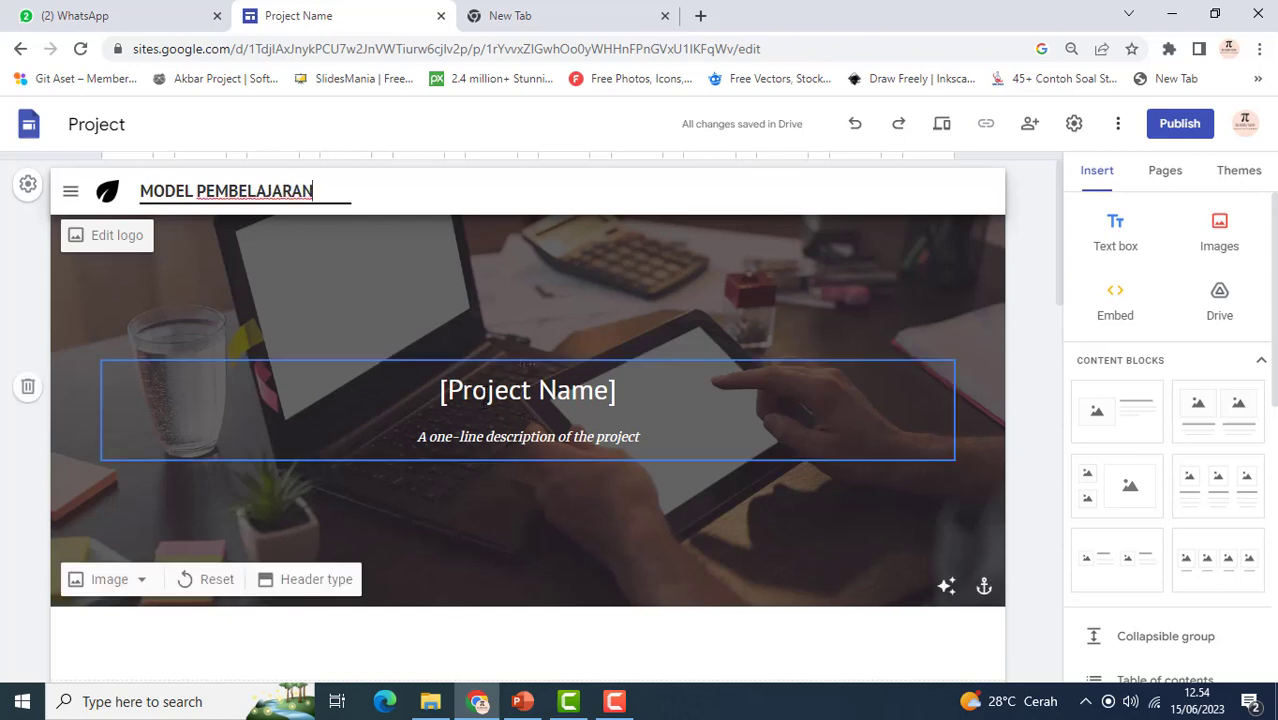
Replace the [Project Name] heading on the banner with "MODEL PEMBELAJARAN"
click(485, 392)
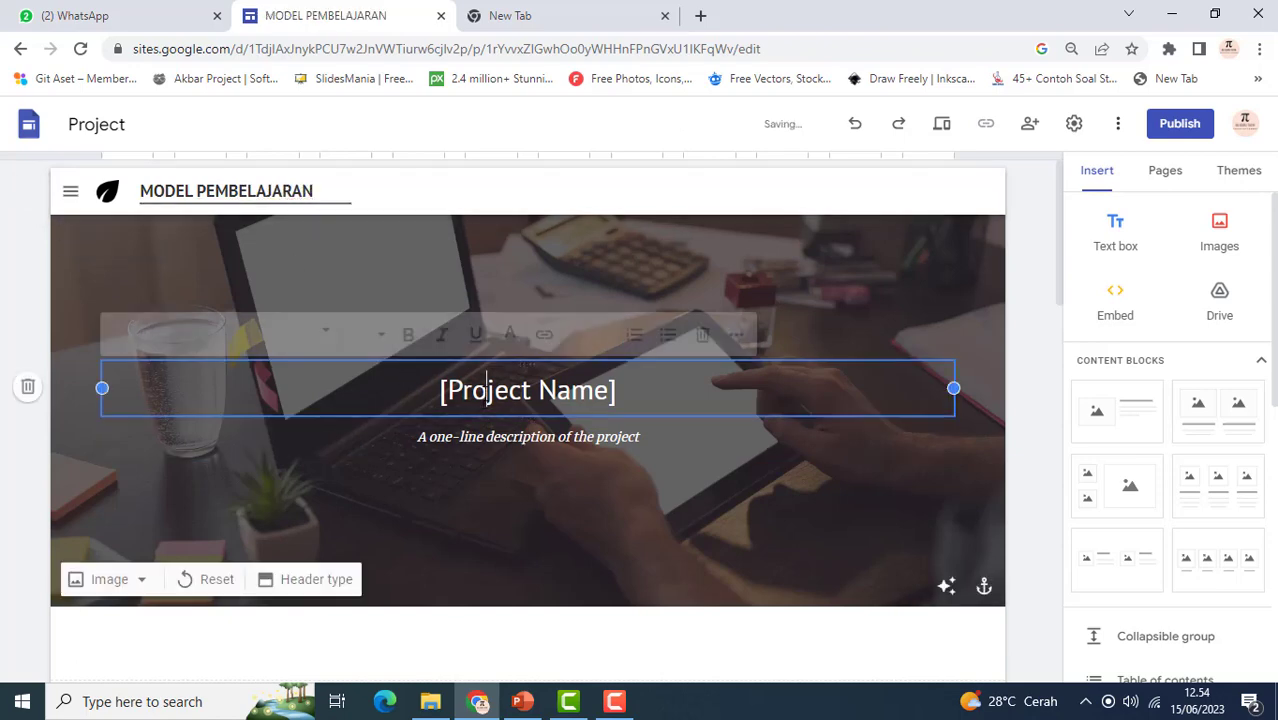
click(441, 390)
drag(441, 390, 660, 389)
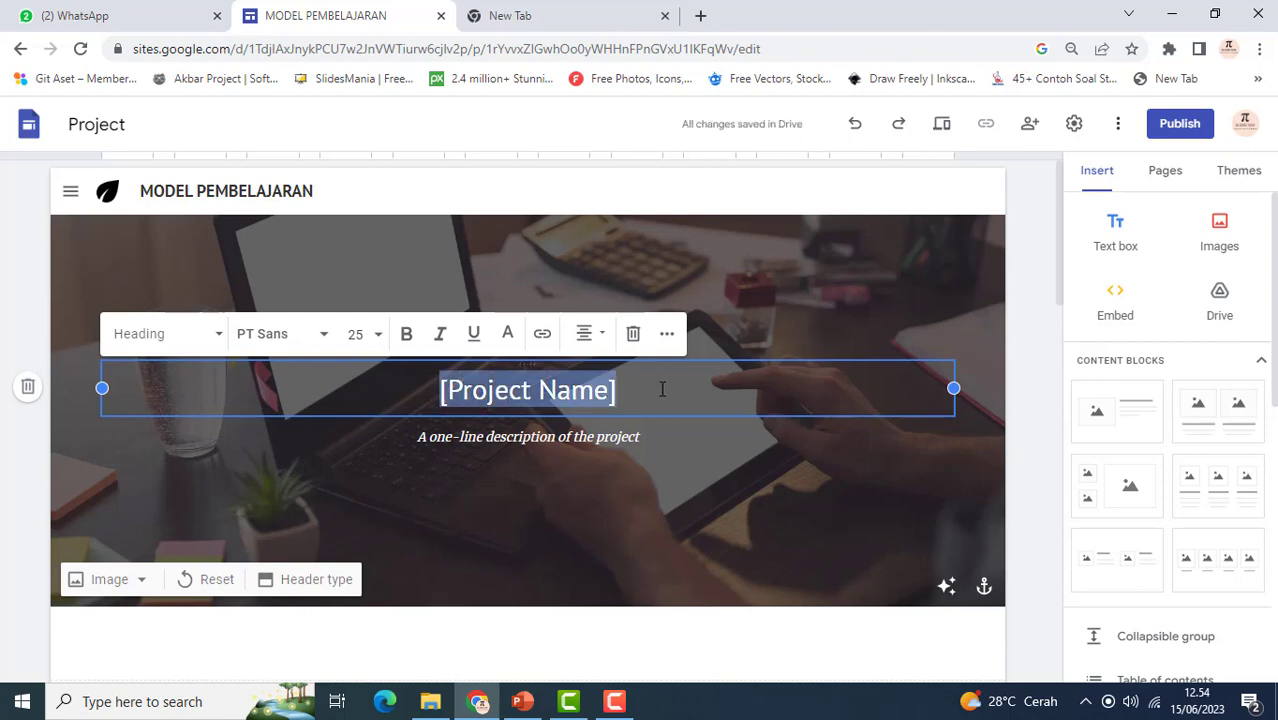
text(MODE)
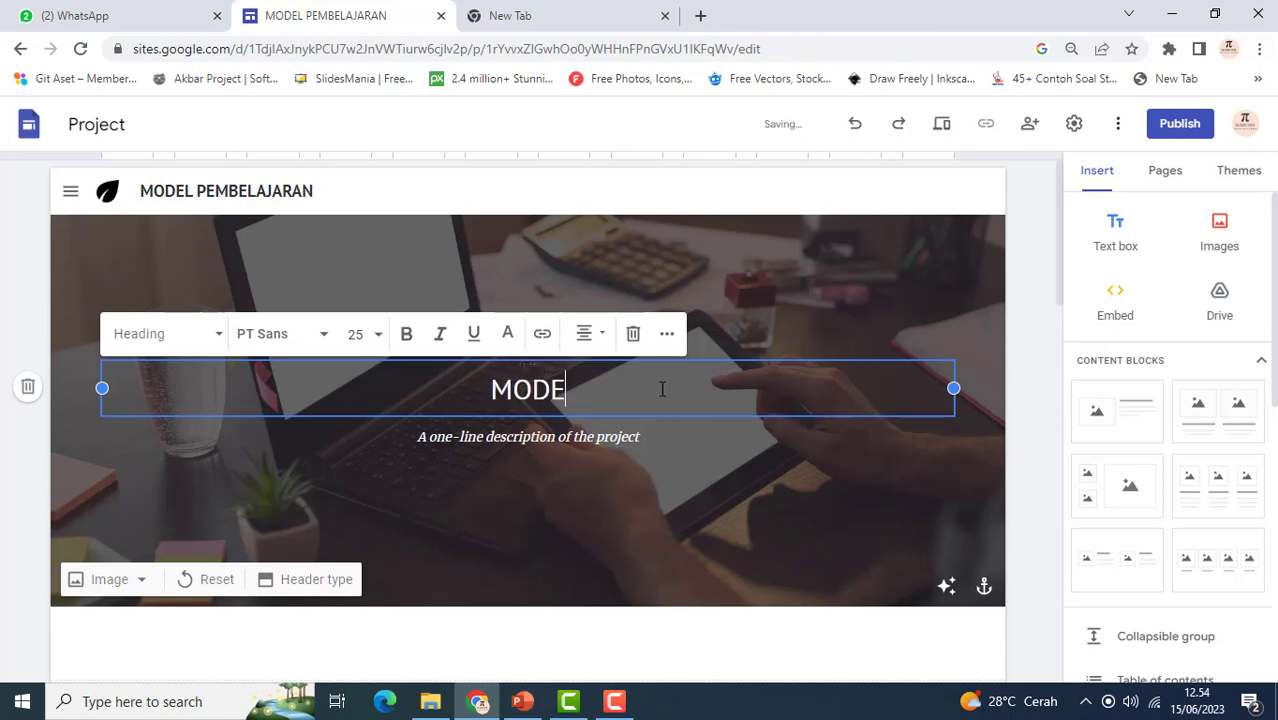
text(L PEMBE)
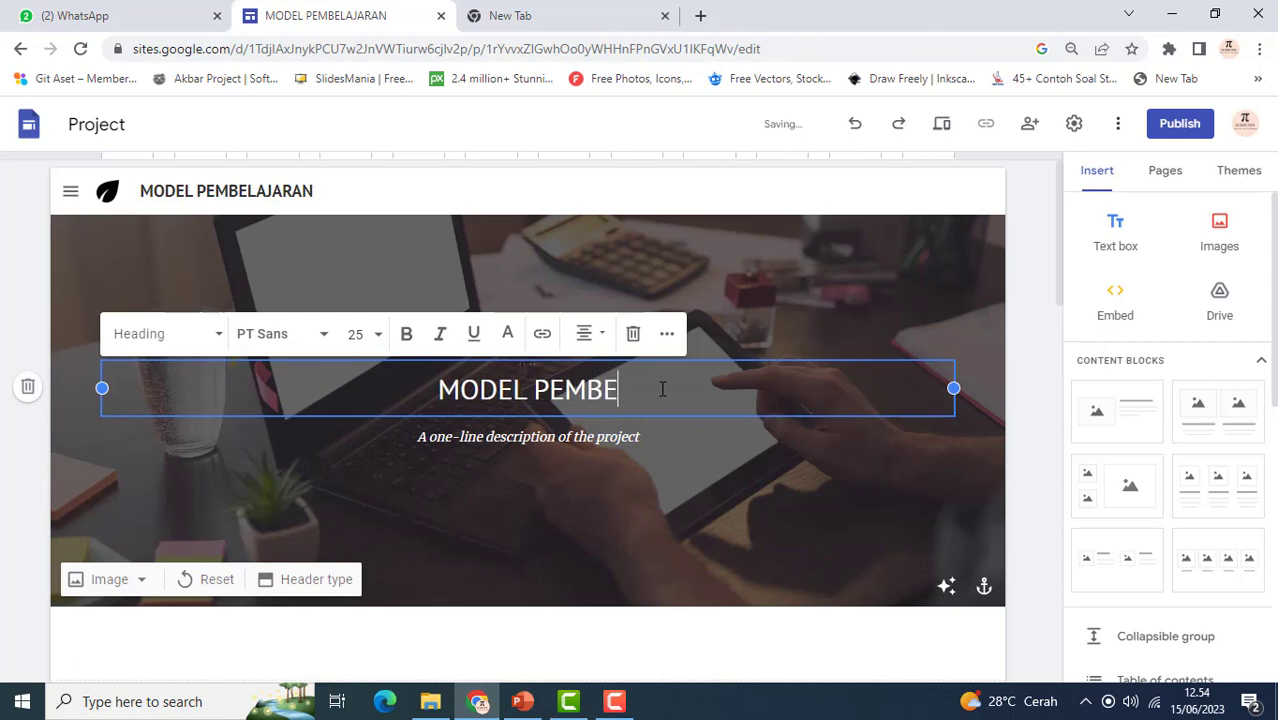
text(LAJARAN)
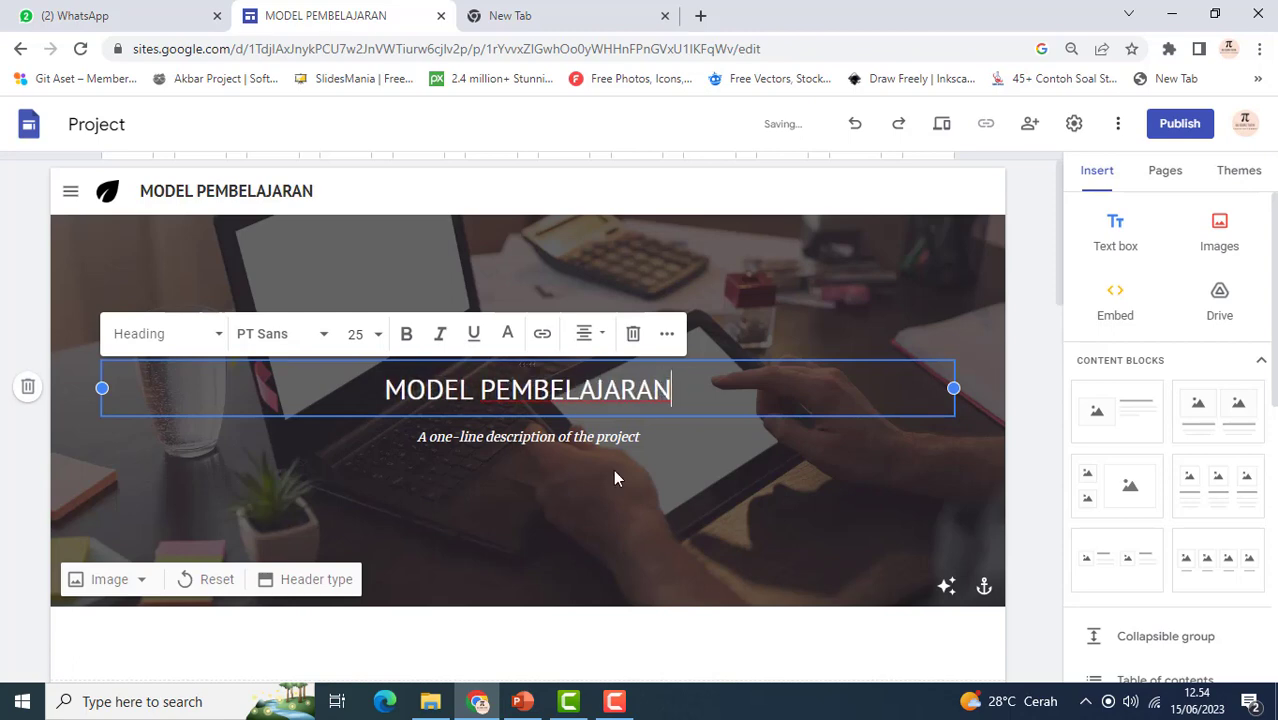
Replace the one-line description under the banner heading with "BELAJAR PROSES MENGAJAR DISINI"
click(530, 444)
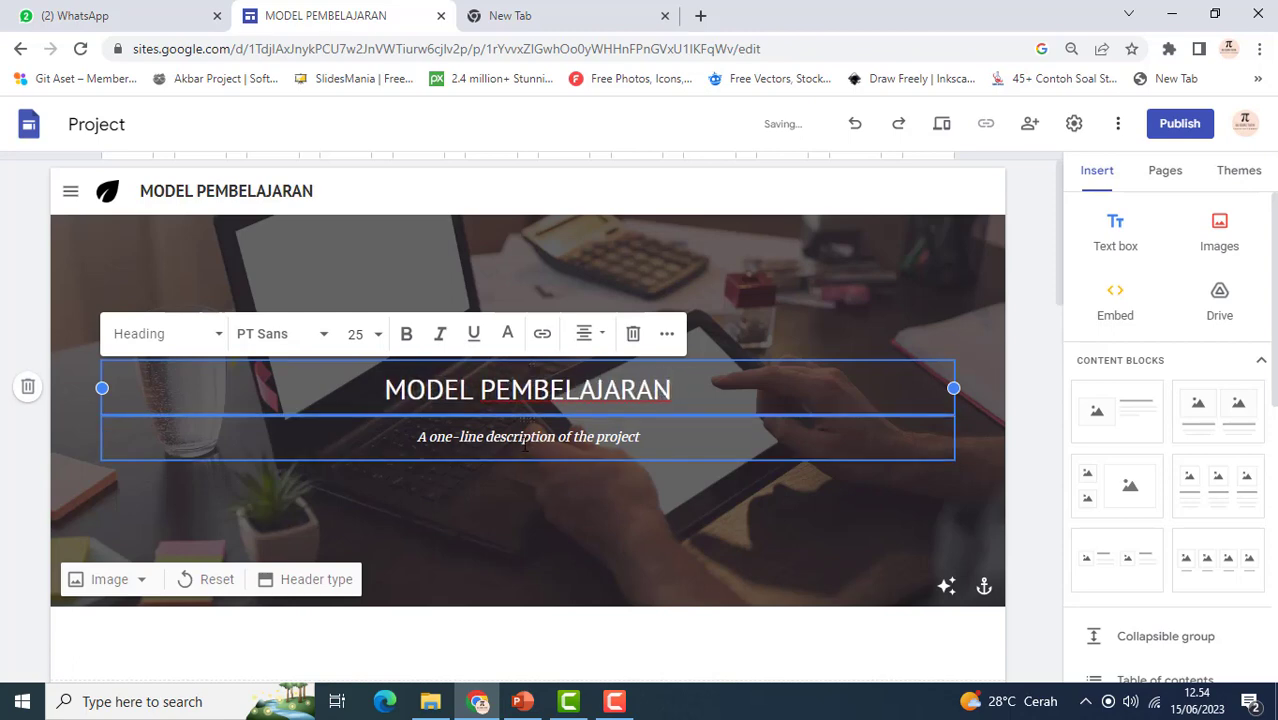
drag(416, 437, 656, 438)
text(BELAJAR)
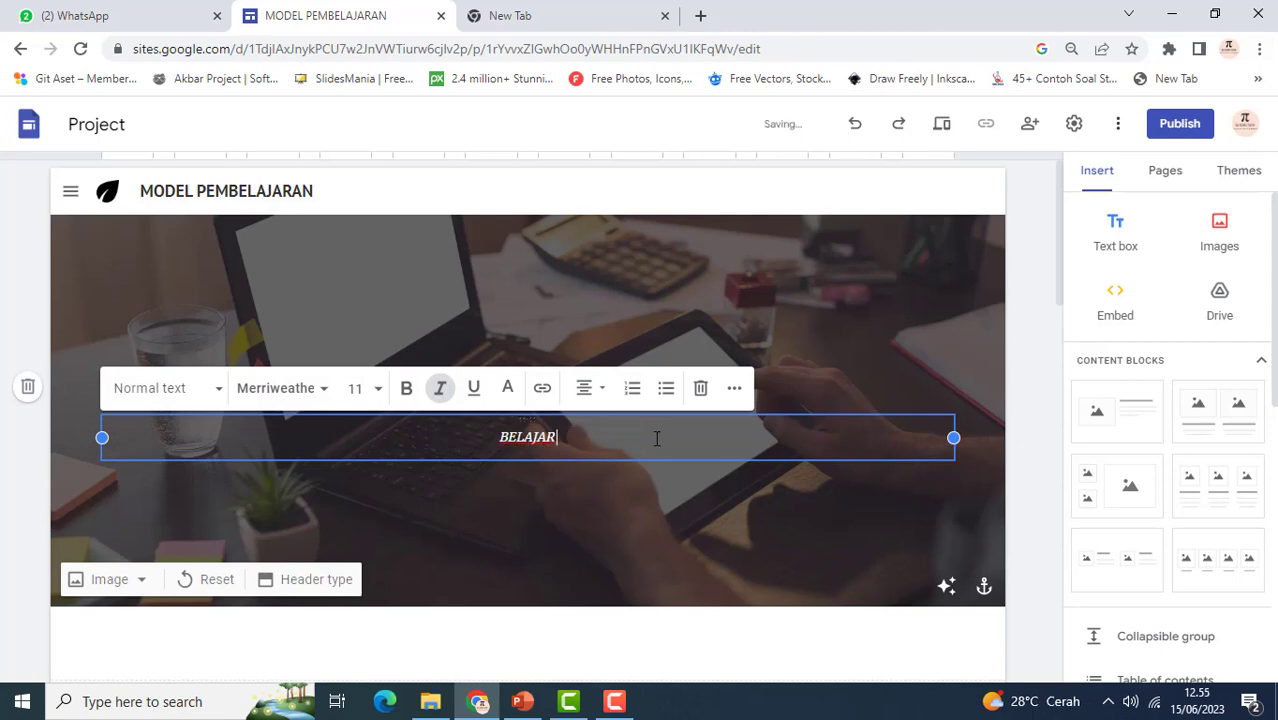
text( PROSES)
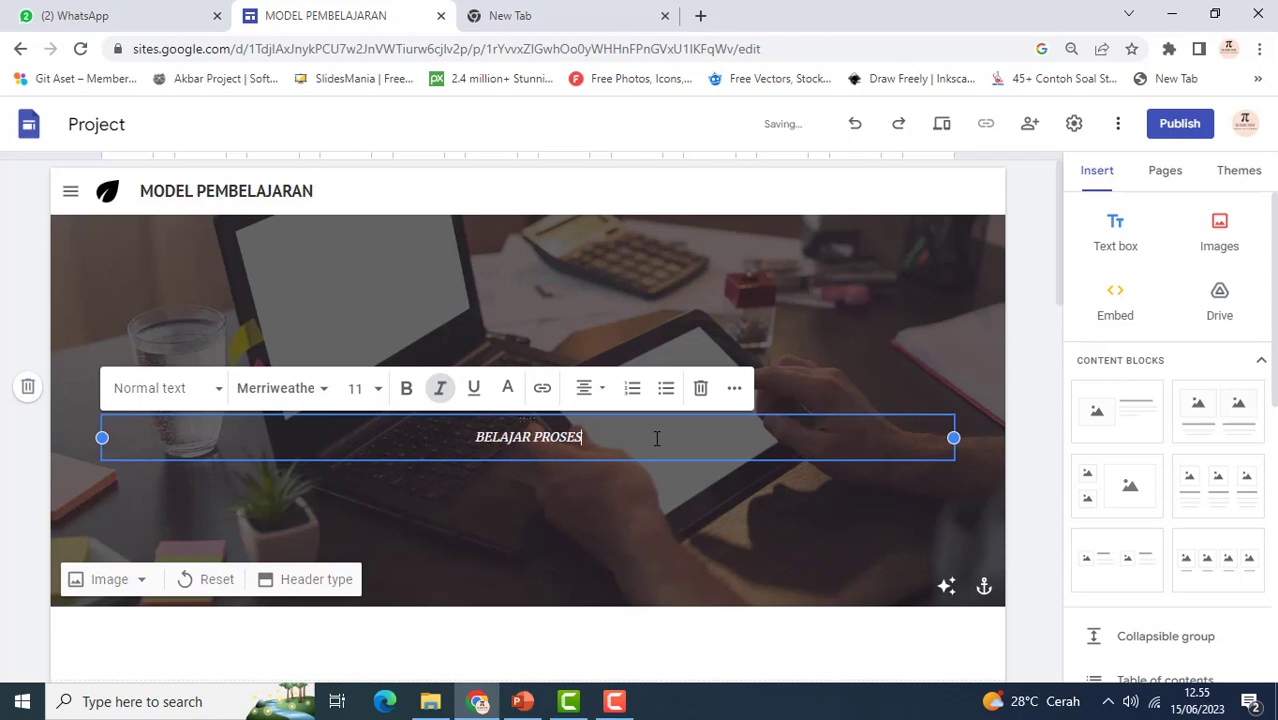
text( MENGAJAR)
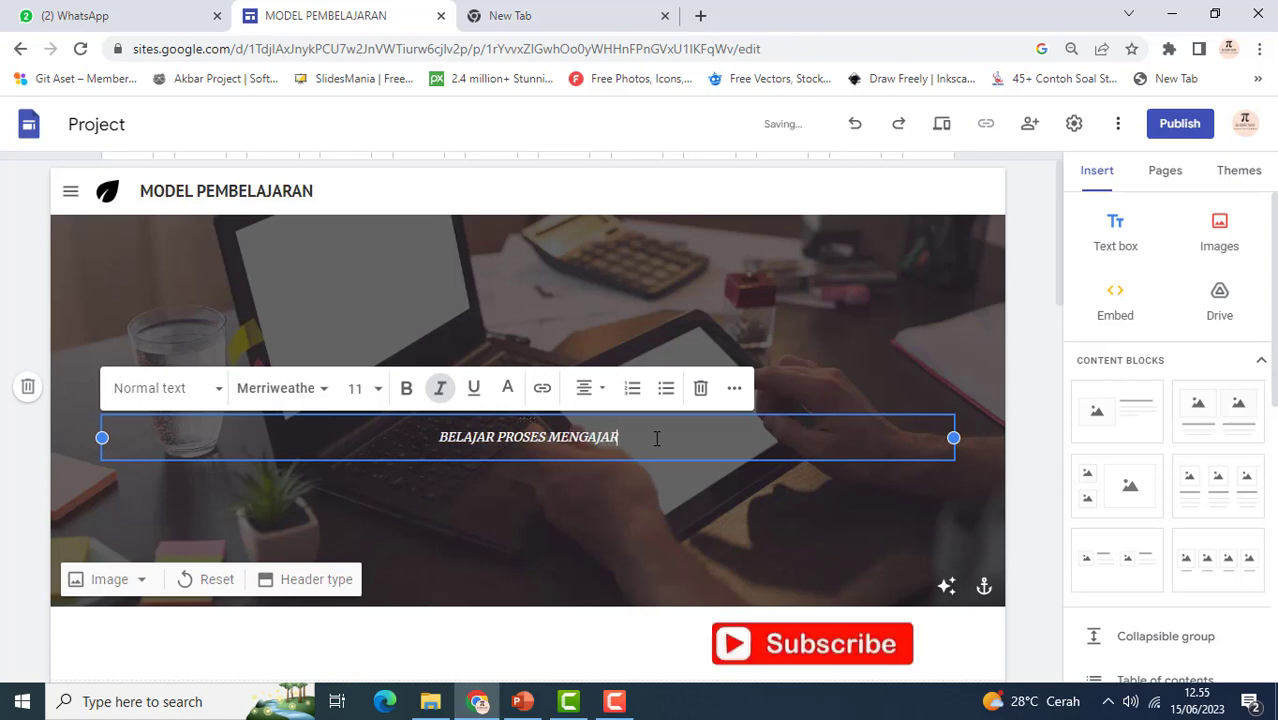
text( DISINI)
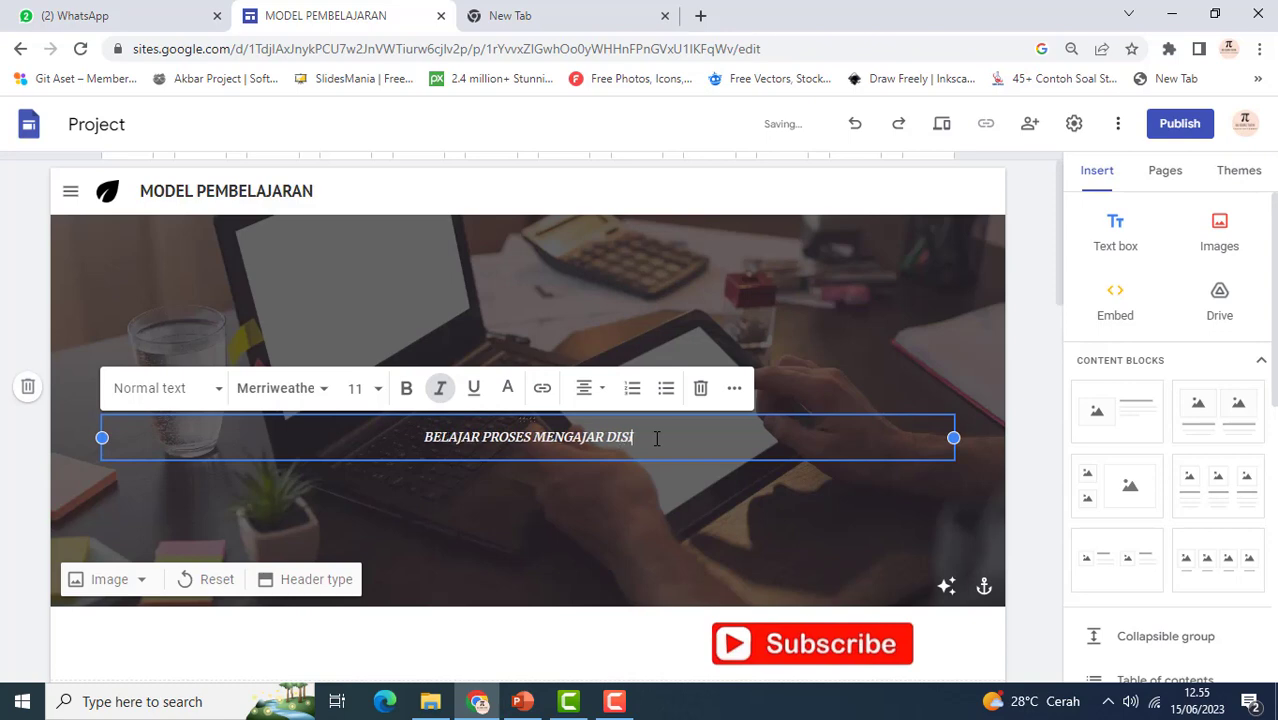
click(766, 320)
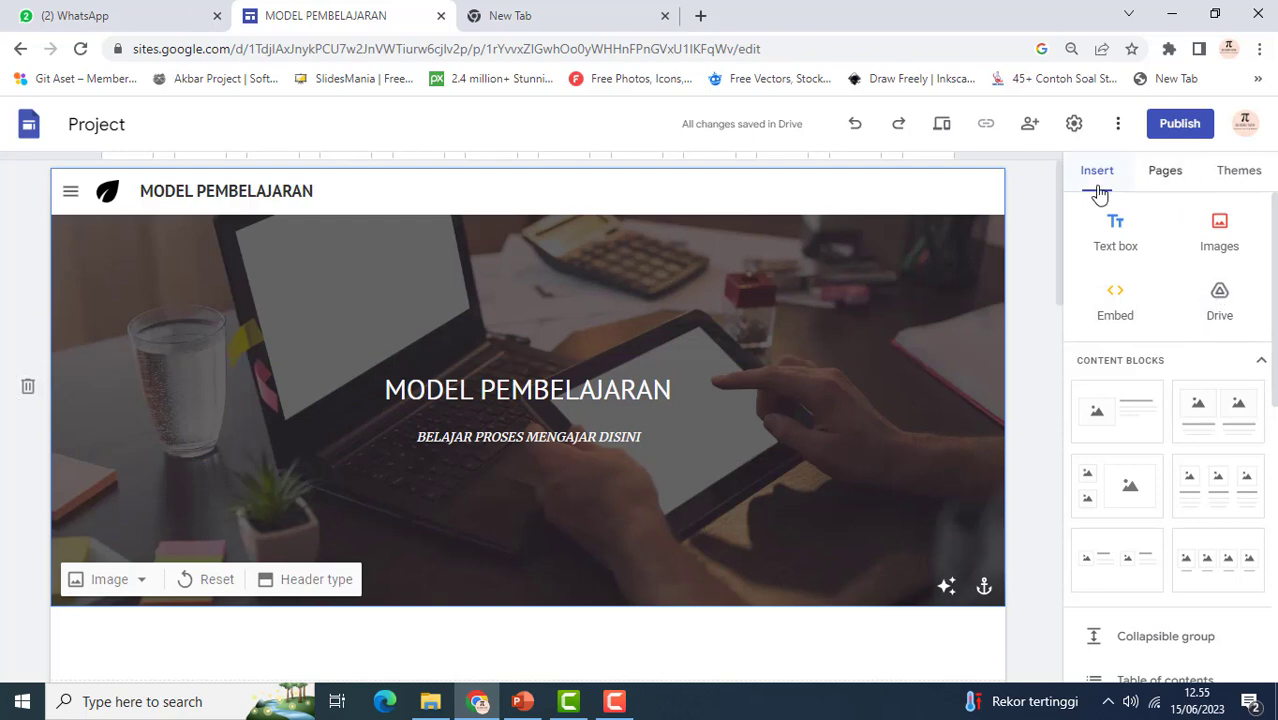
Look through the elements that can be inserted into the page, from content blocks down to Forms and Charts
scroll(1170, 440, down, 4)
scroll(1084, 385, up, 1)
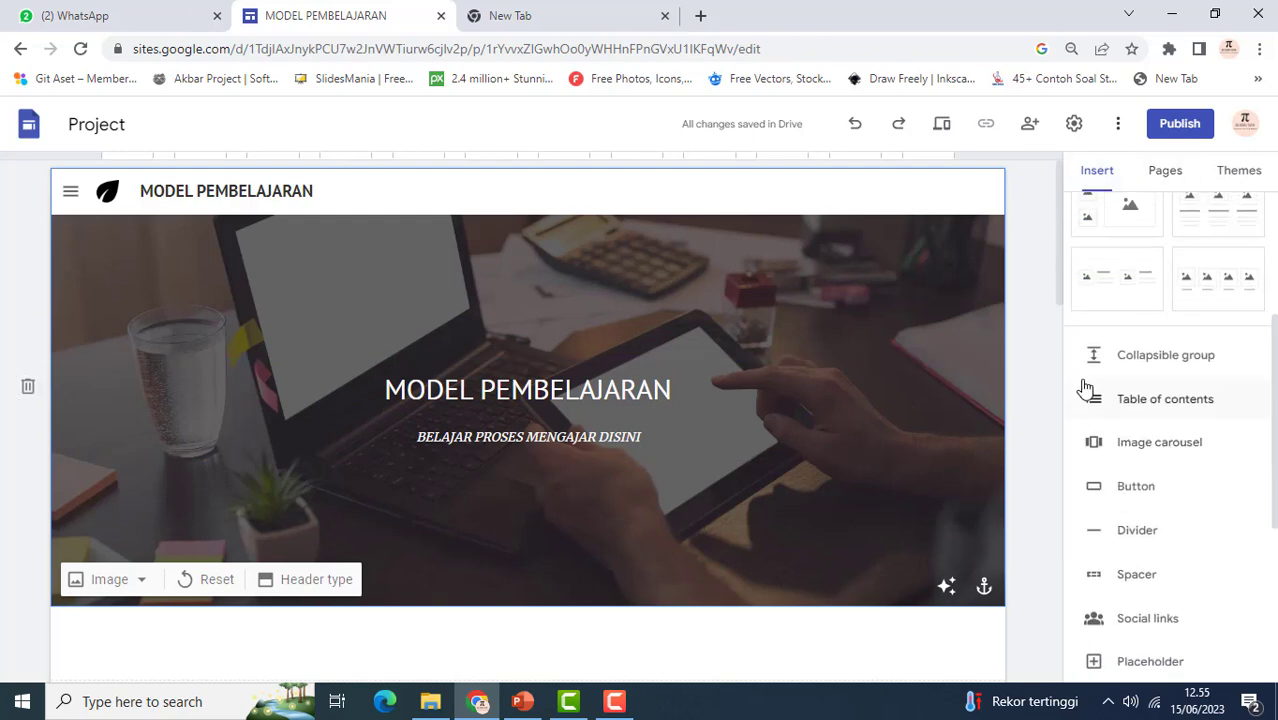
scroll(1124, 417, down, 2)
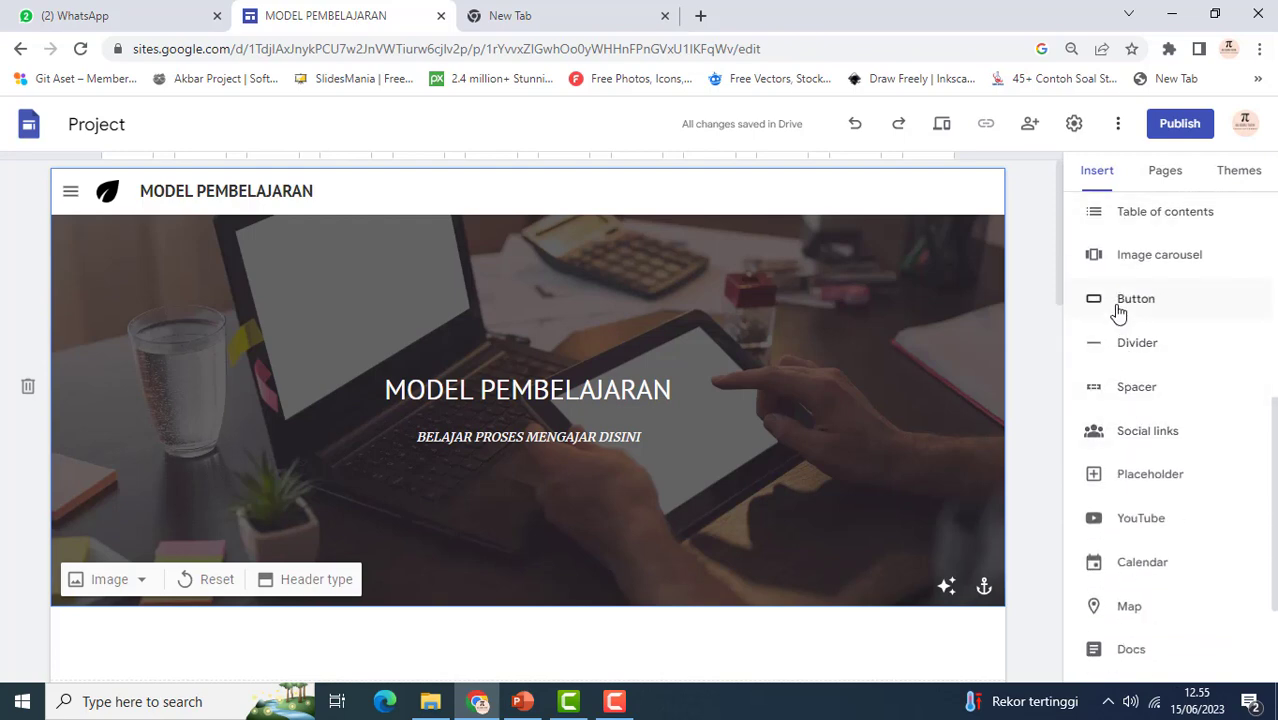
scroll(1121, 460, down, 3)
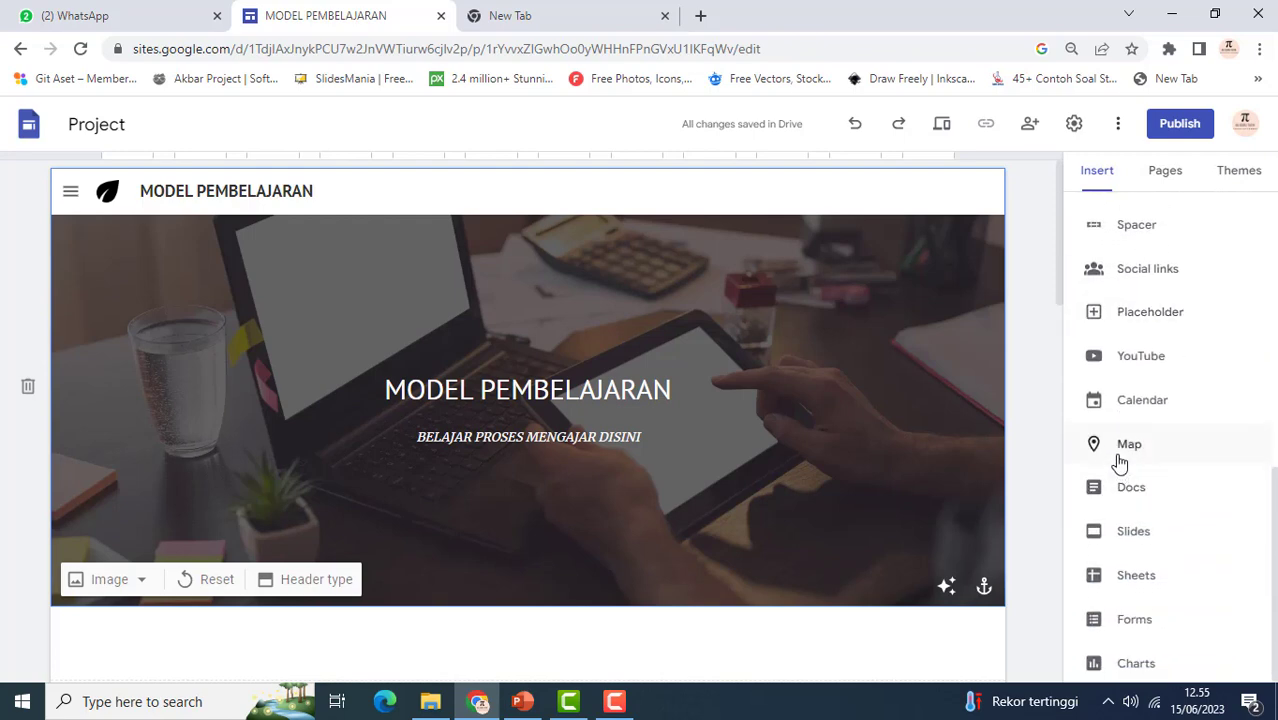
scroll(1118, 620, up, 1)
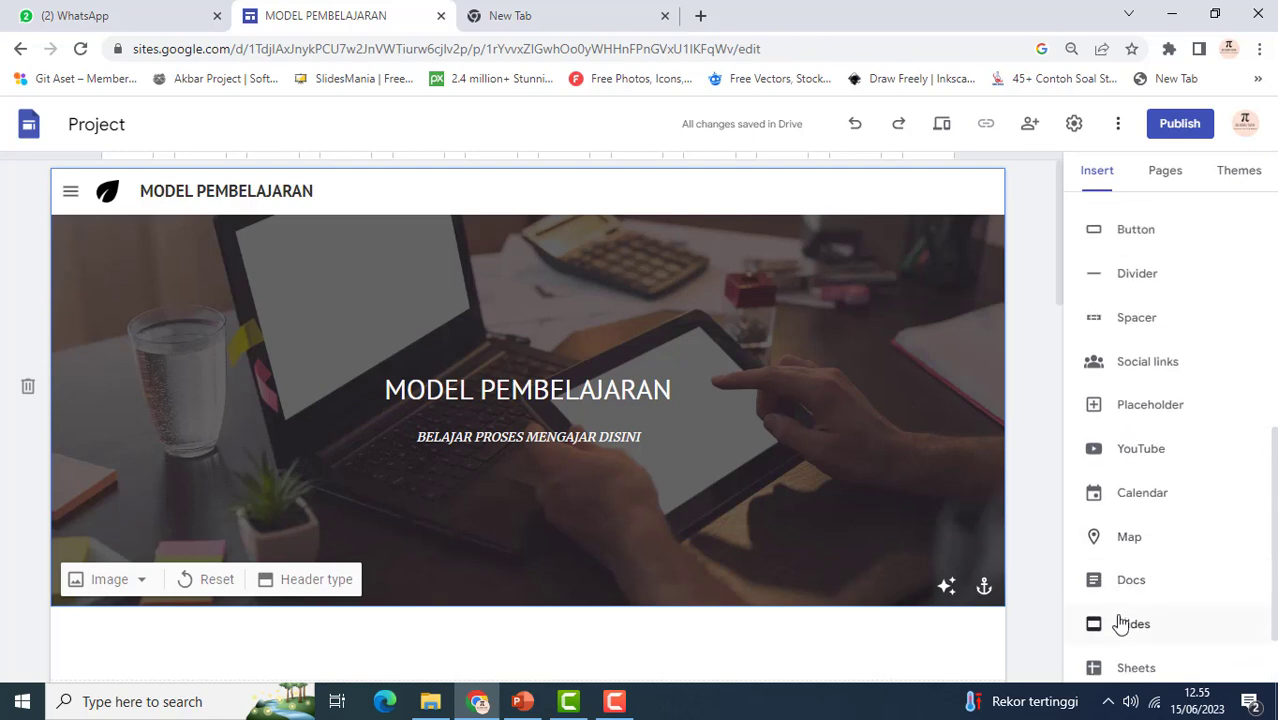
scroll(1118, 630, down, 1)
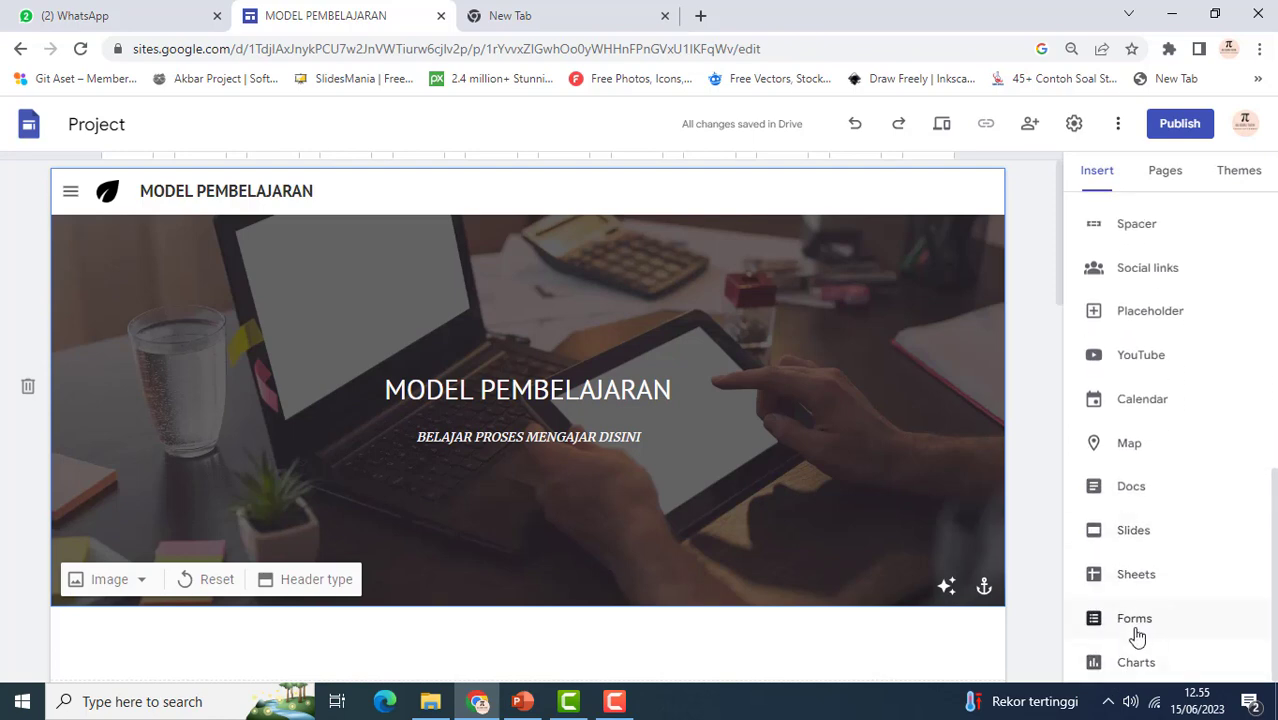
scroll(1134, 625, up, 3)
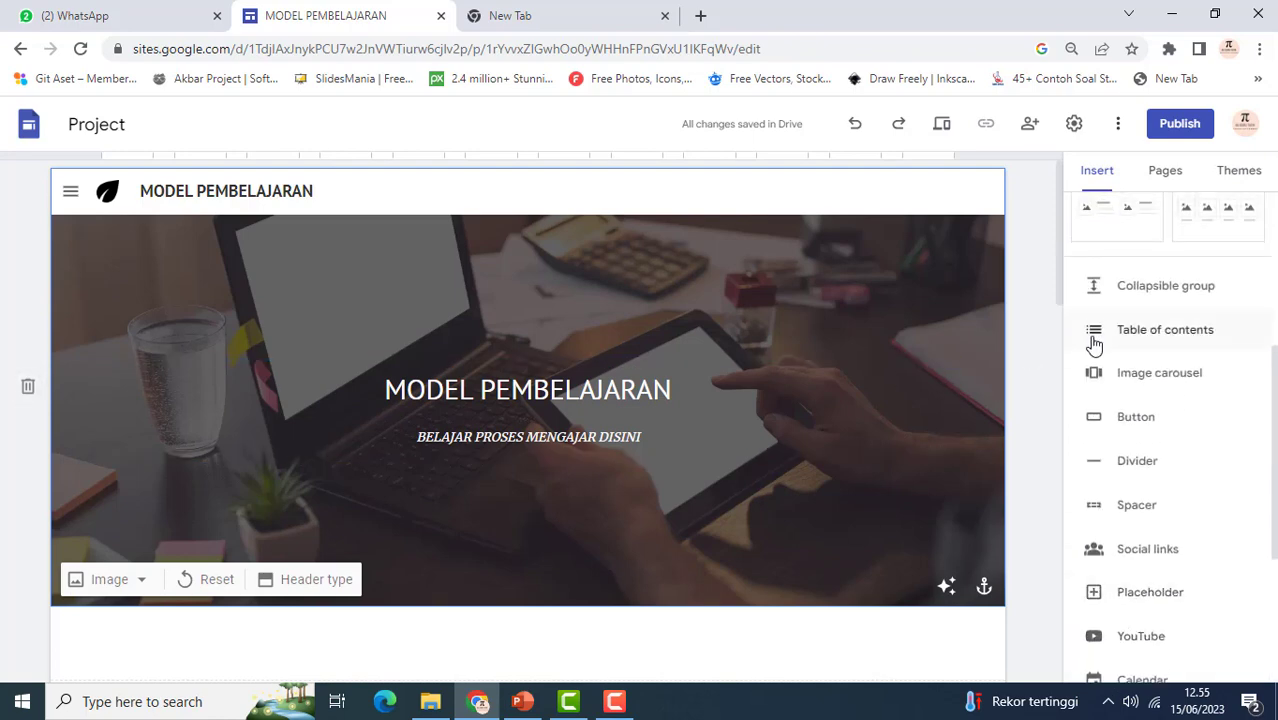
scroll(1095, 345, up, 4)
View the template's page list and look at the History and Team pages
click(1165, 180)
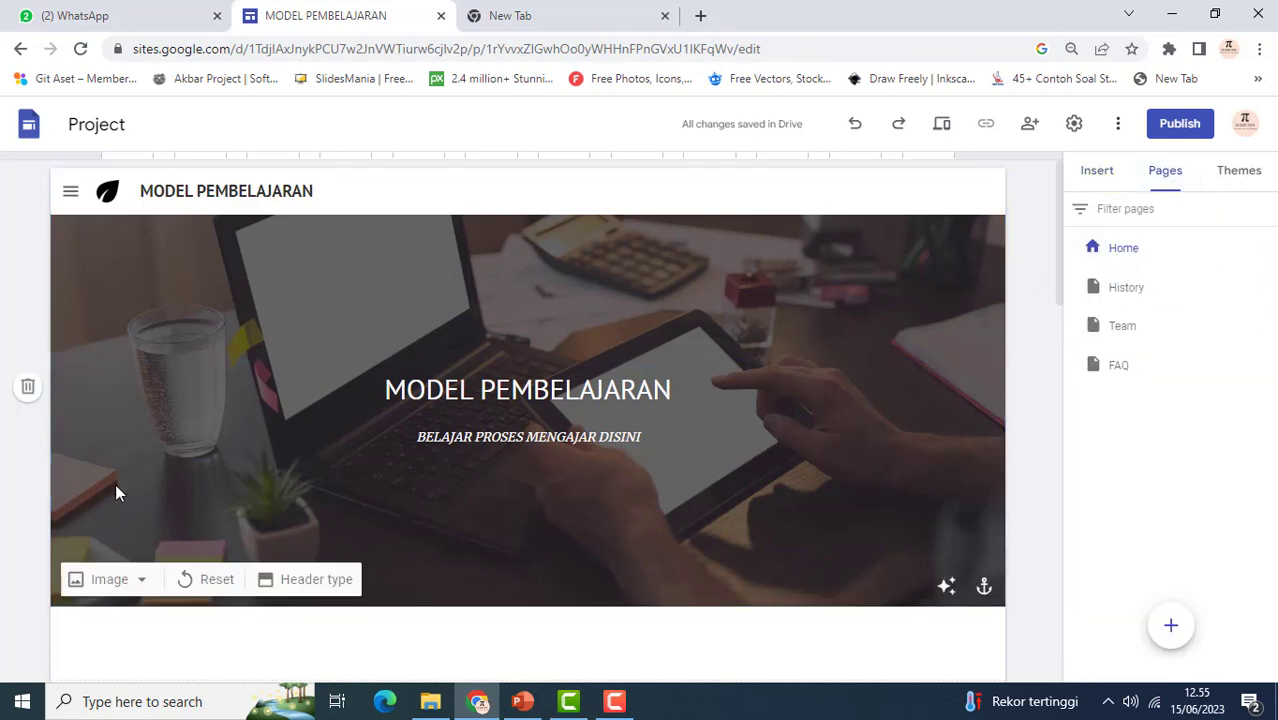
click(1132, 296)
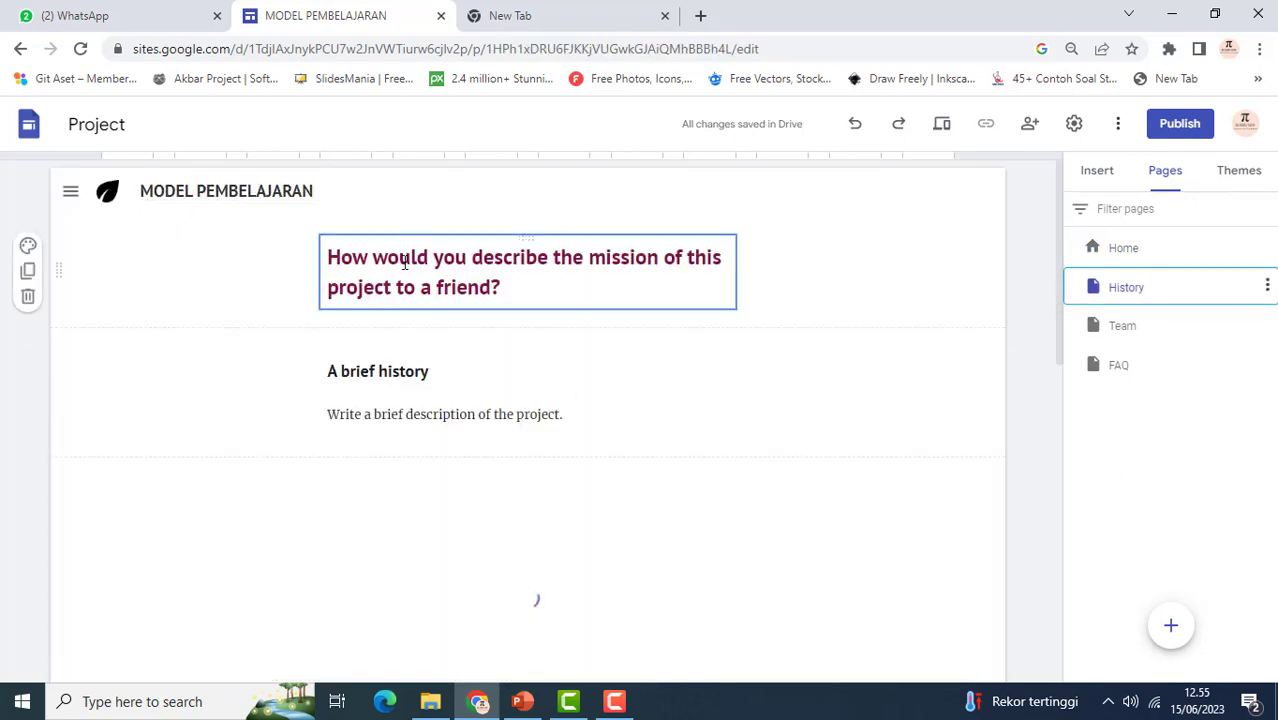
click(1116, 329)
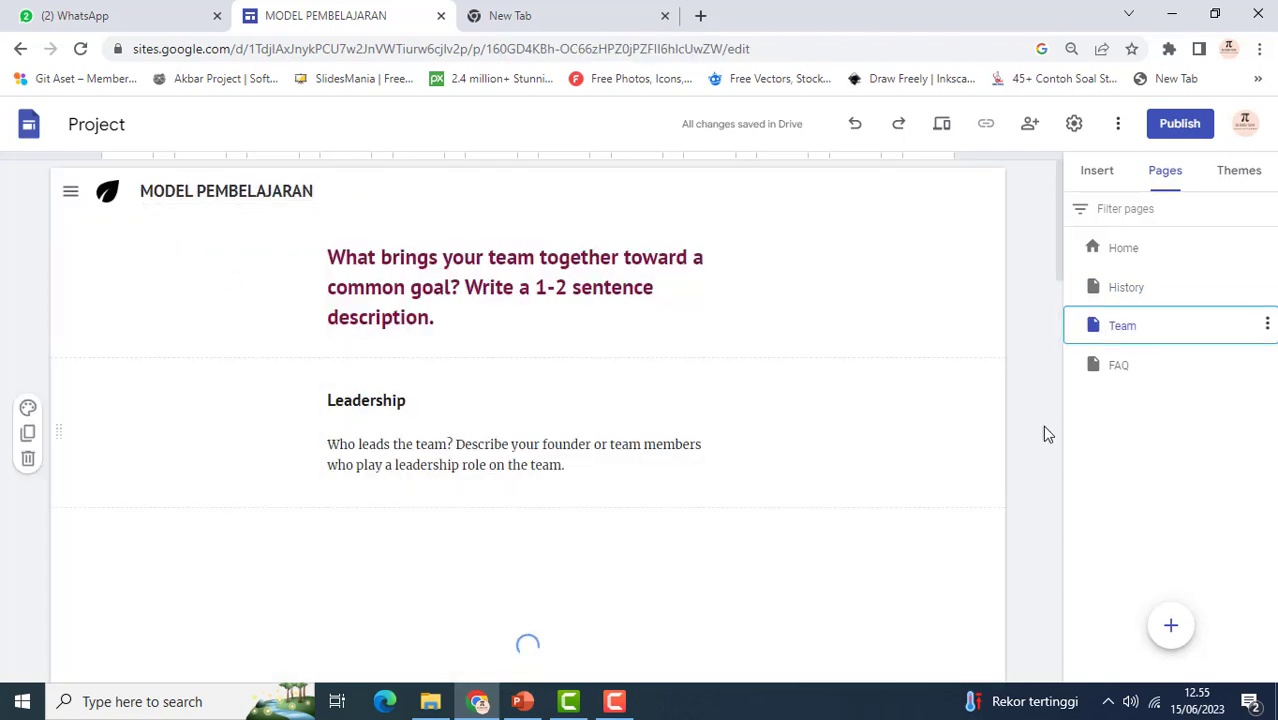
Look over the FAQ, Team and Home pages and the page options offered for the History page
click(1114, 372)
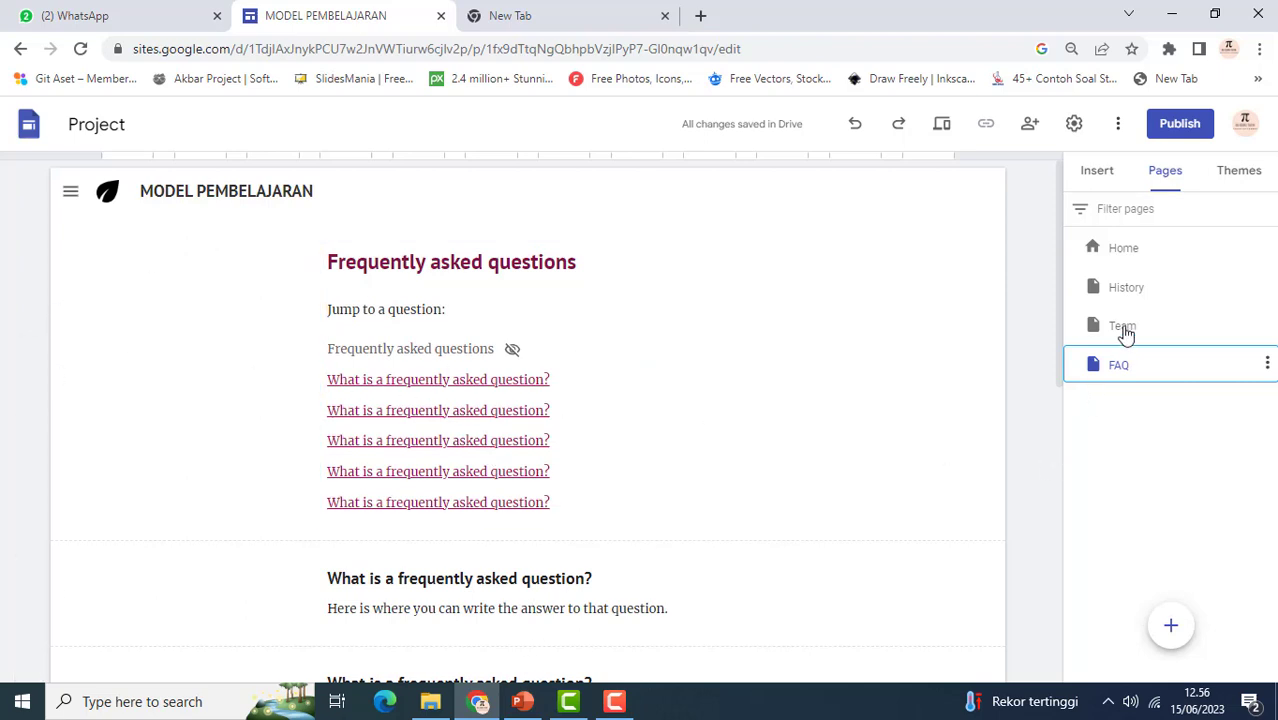
scroll(605, 545, down, 5)
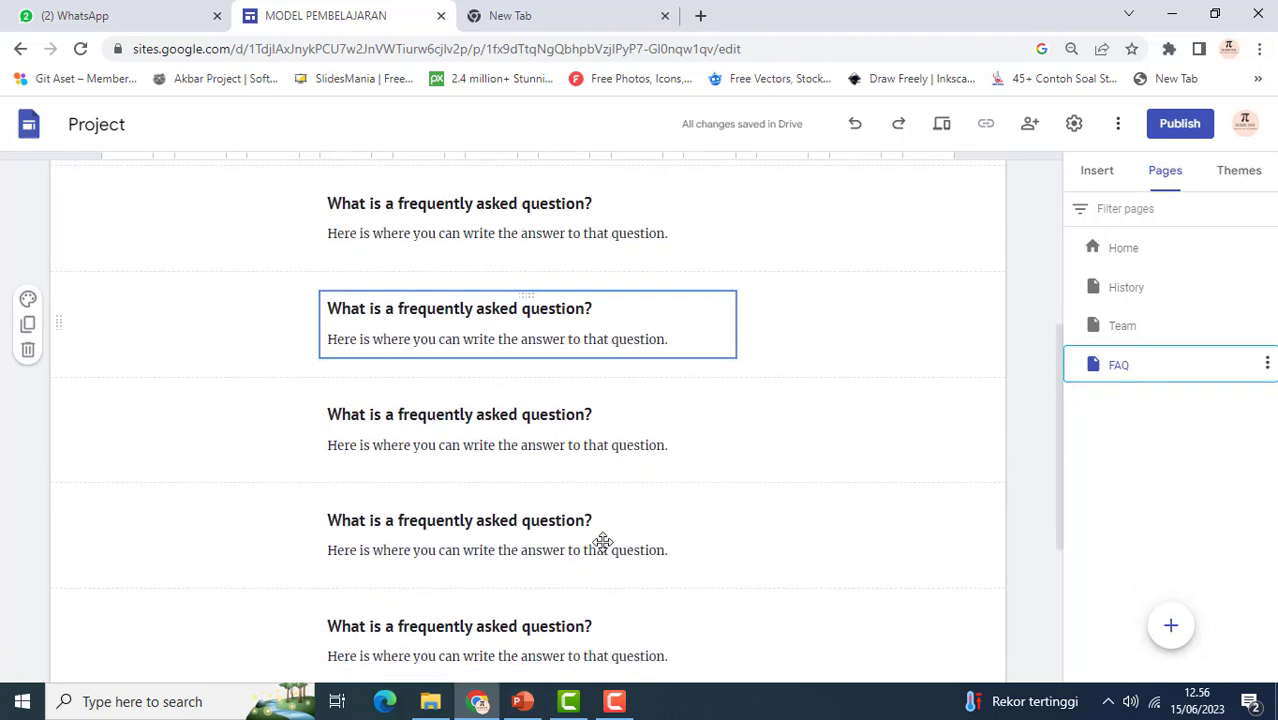
scroll(610, 535, up, 5)
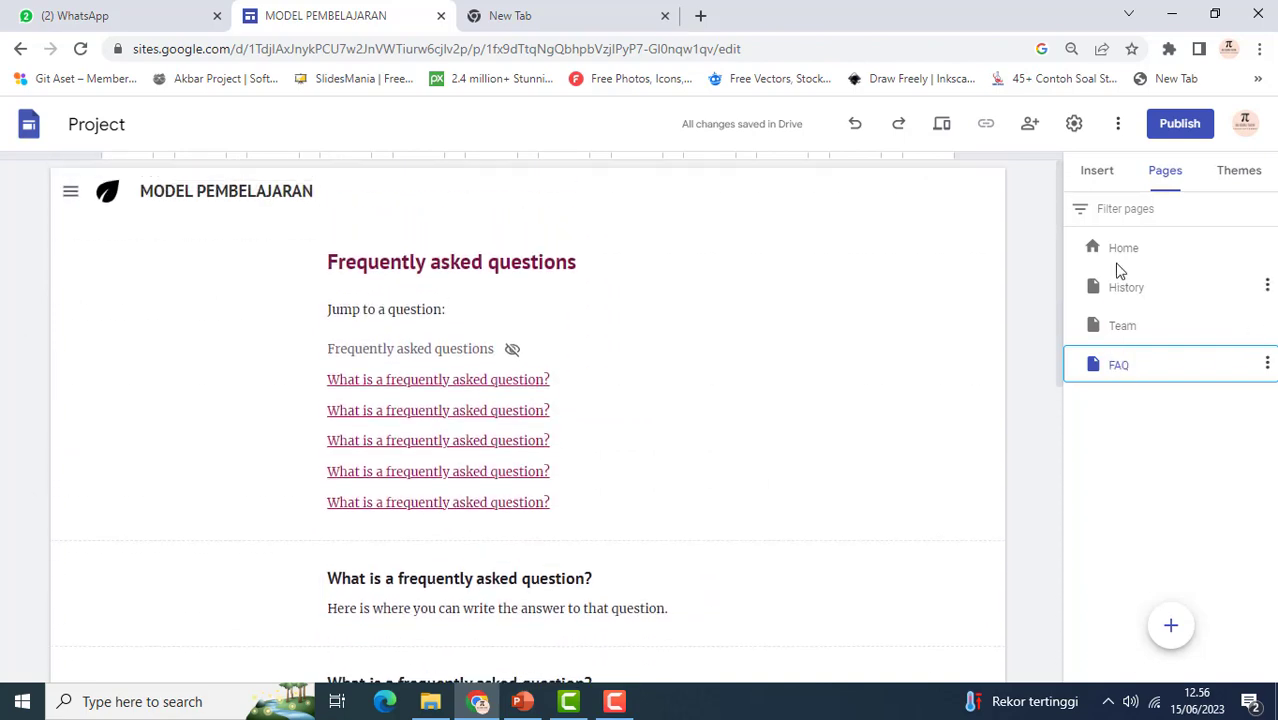
click(1117, 256)
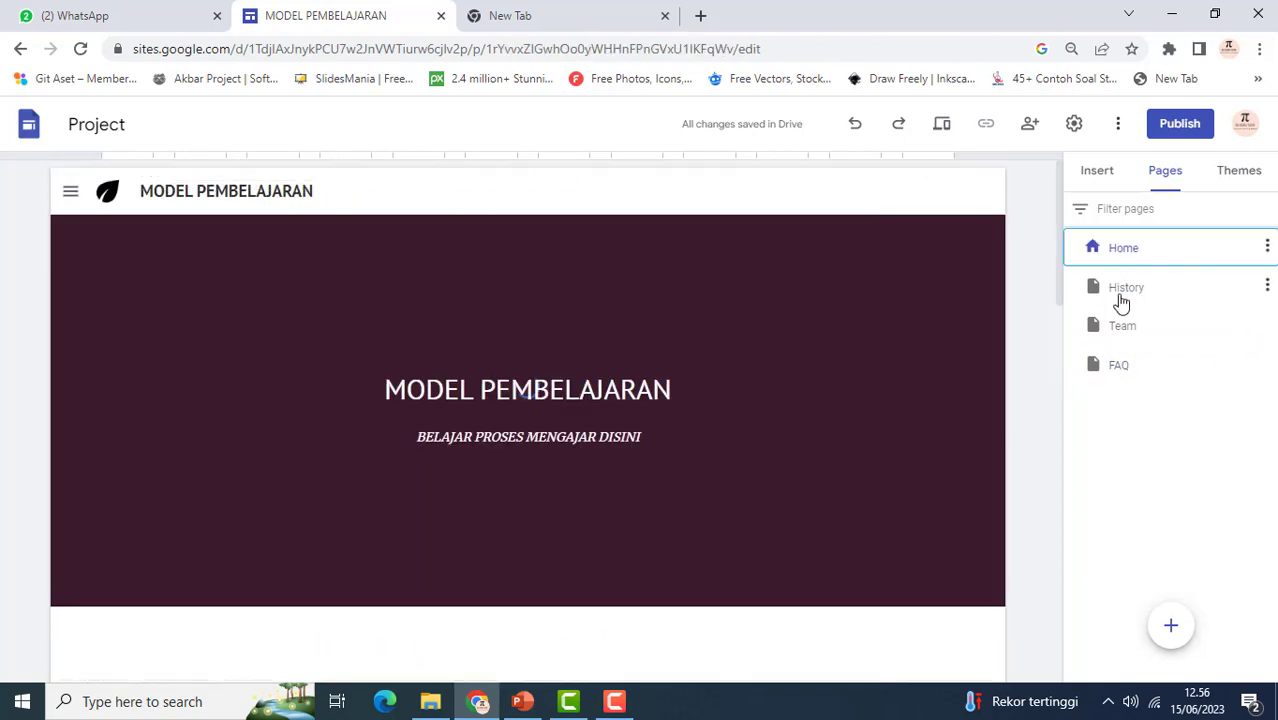
click(1267, 289)
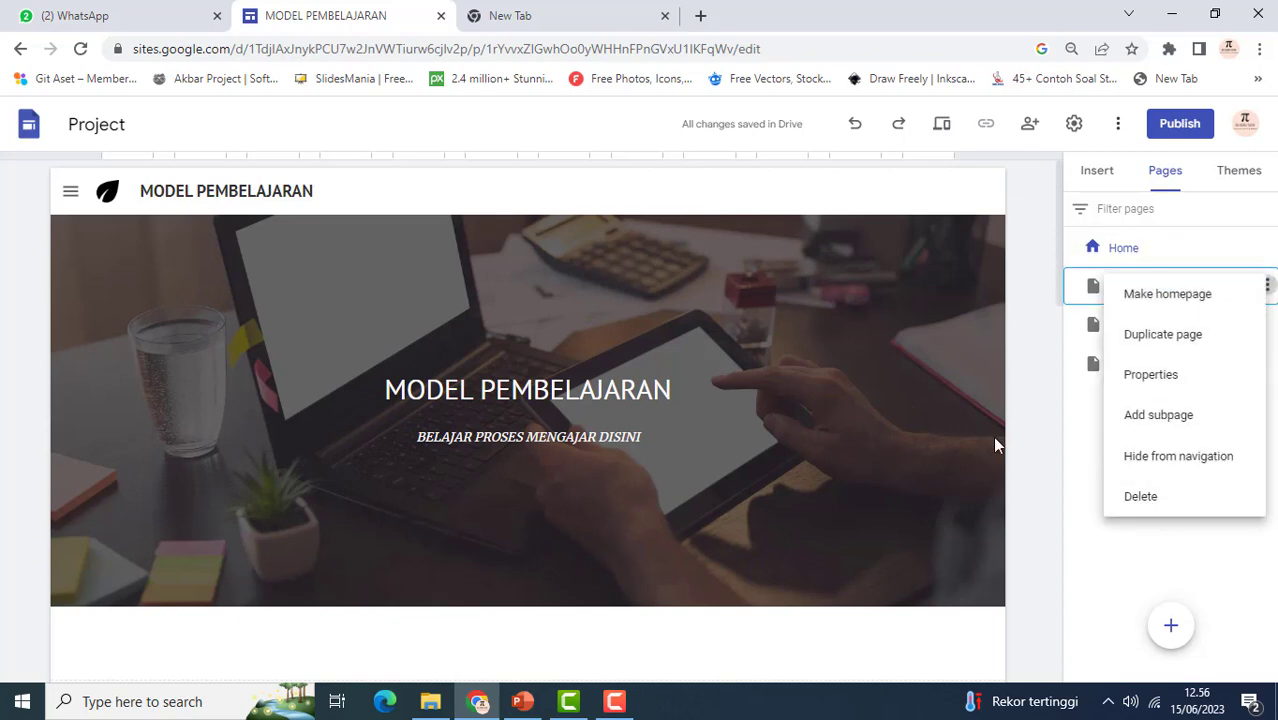
click(1076, 455)
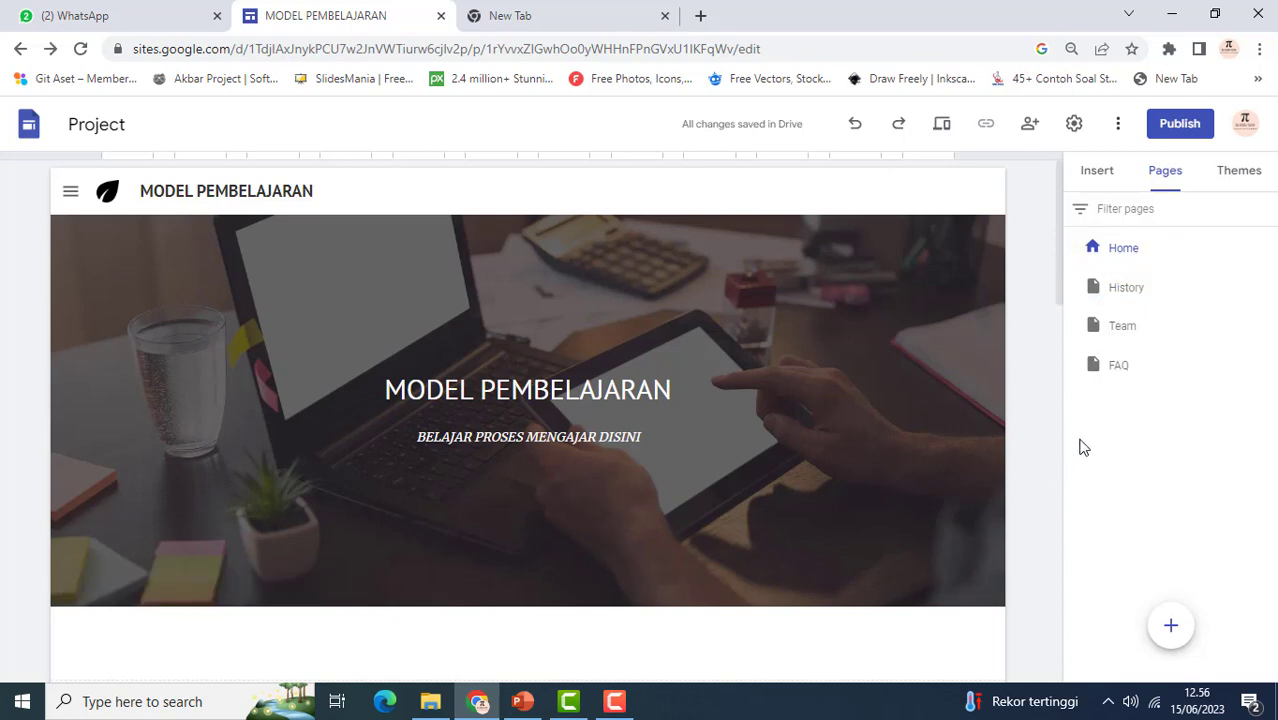
click(1145, 335)
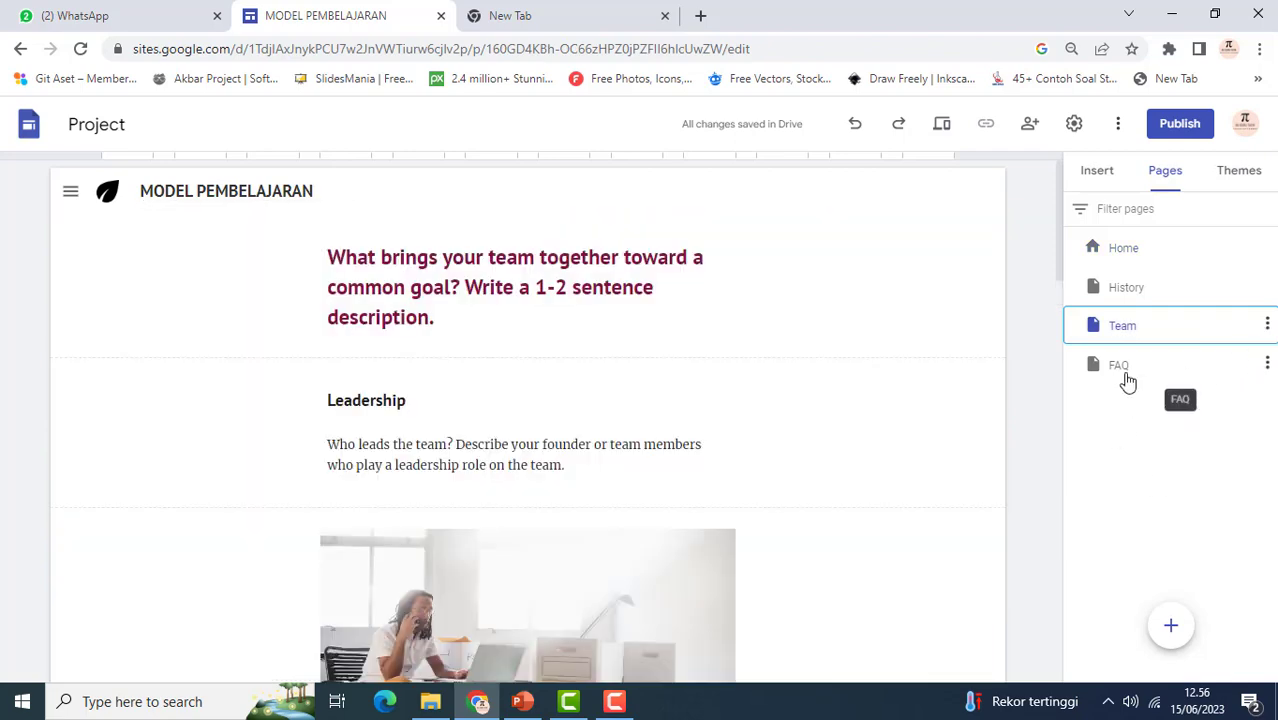
mouse_move(1170, 625)
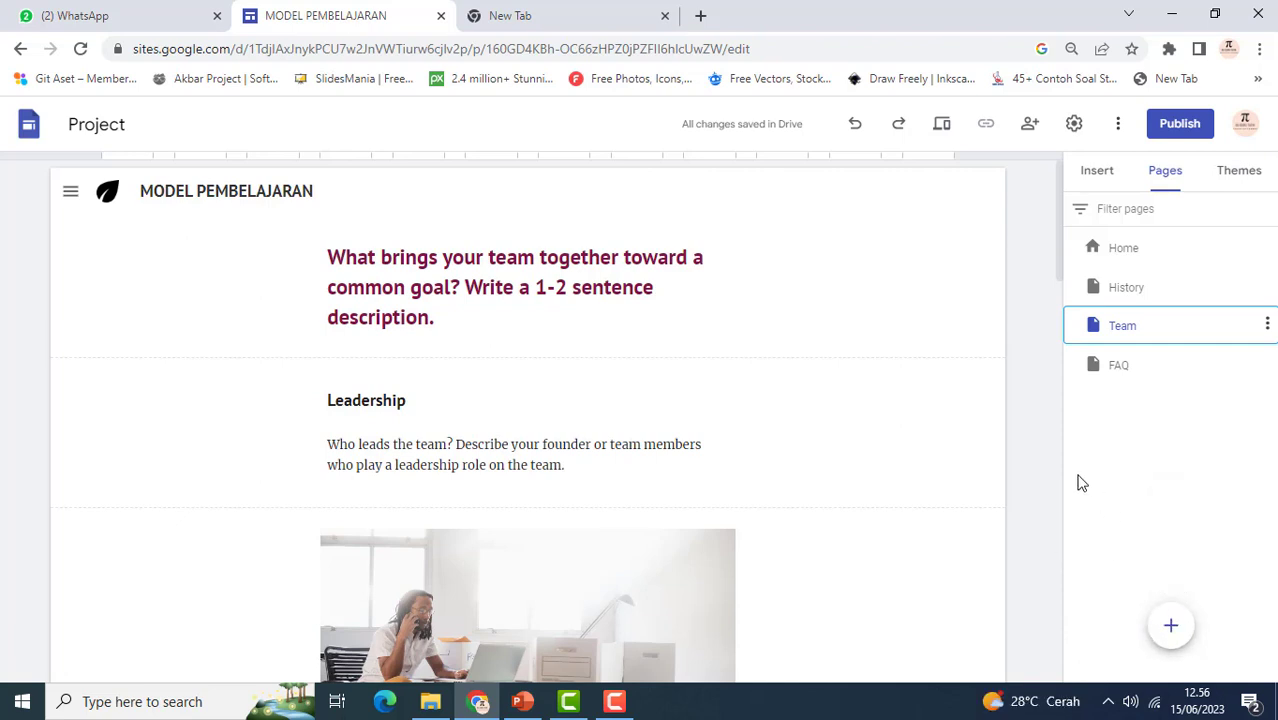
click(1126, 249)
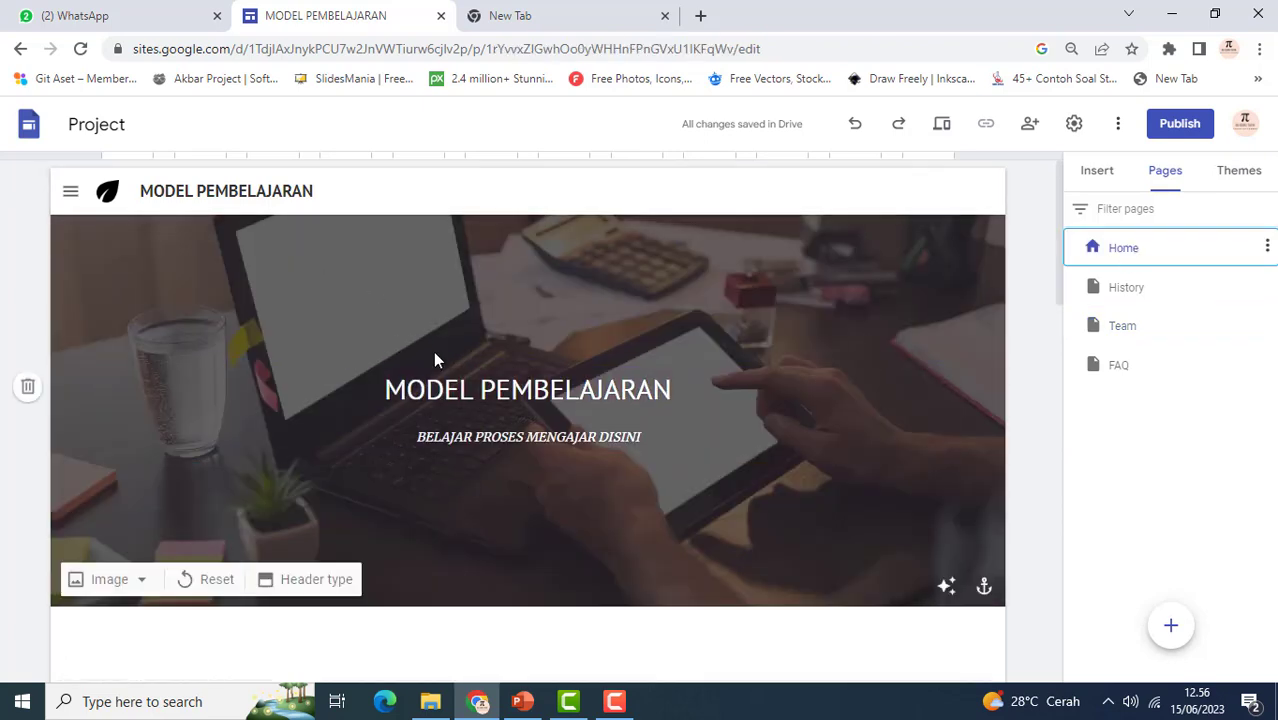
scroll(433, 351, down, 2)
scroll(433, 355, up, 2)
scroll(443, 370, down, 5)
scroll(441, 397, up, 3)
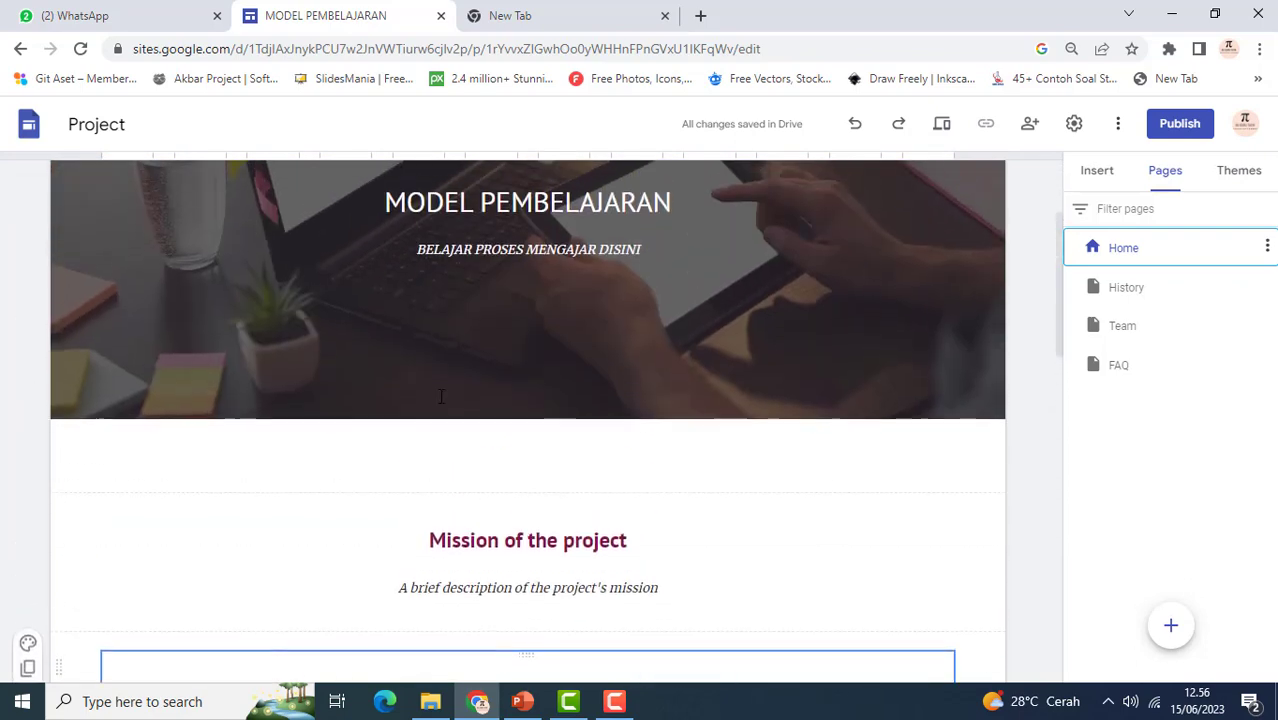
Delete the History page from the site
click(1133, 290)
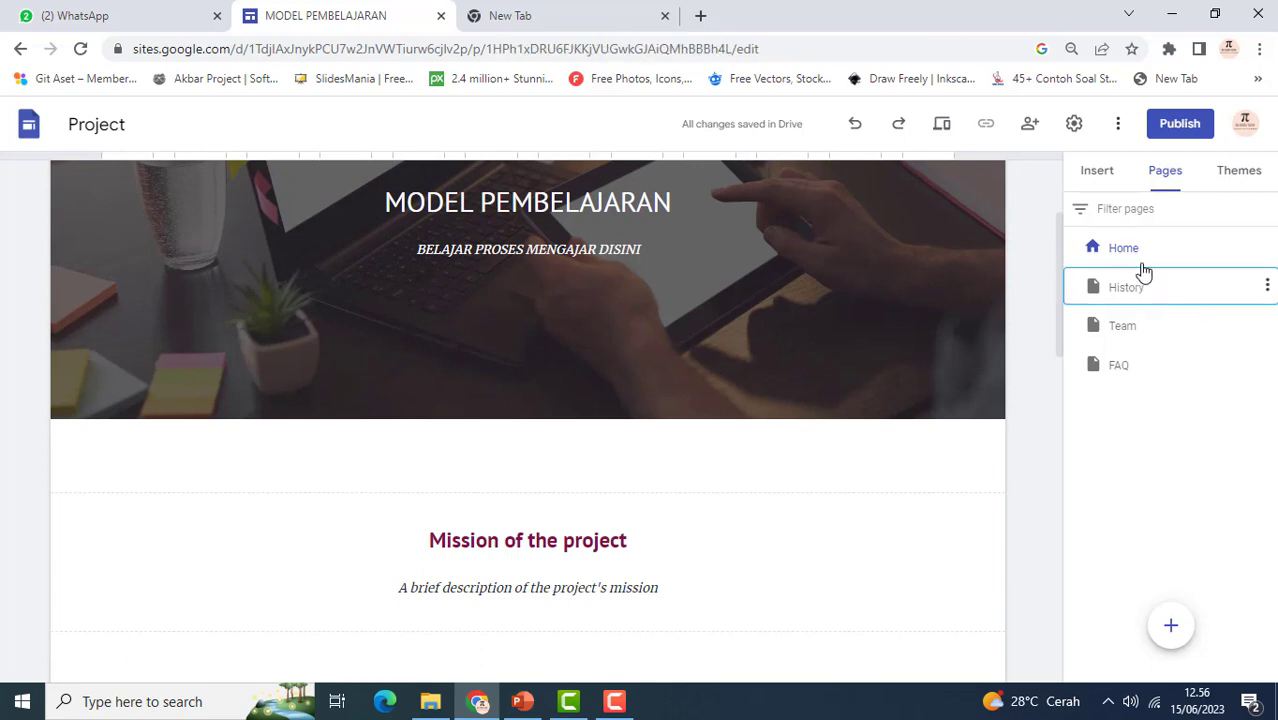
click(1141, 251)
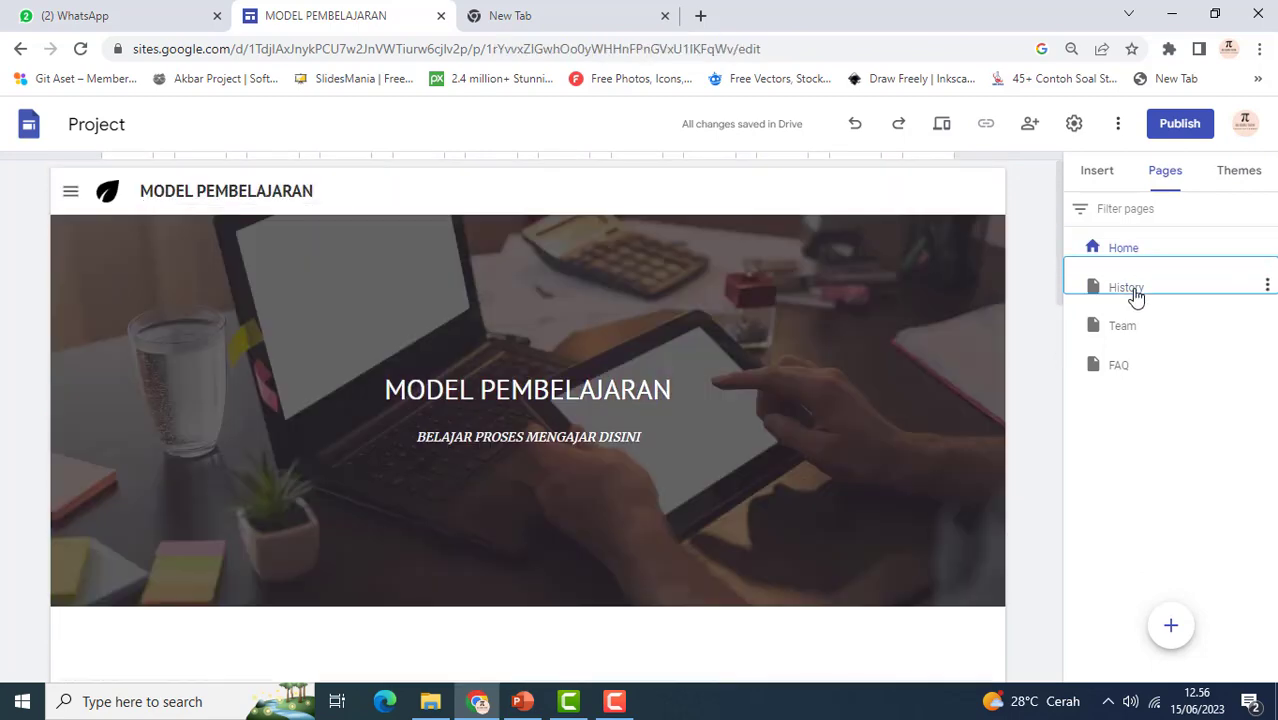
click(1133, 290)
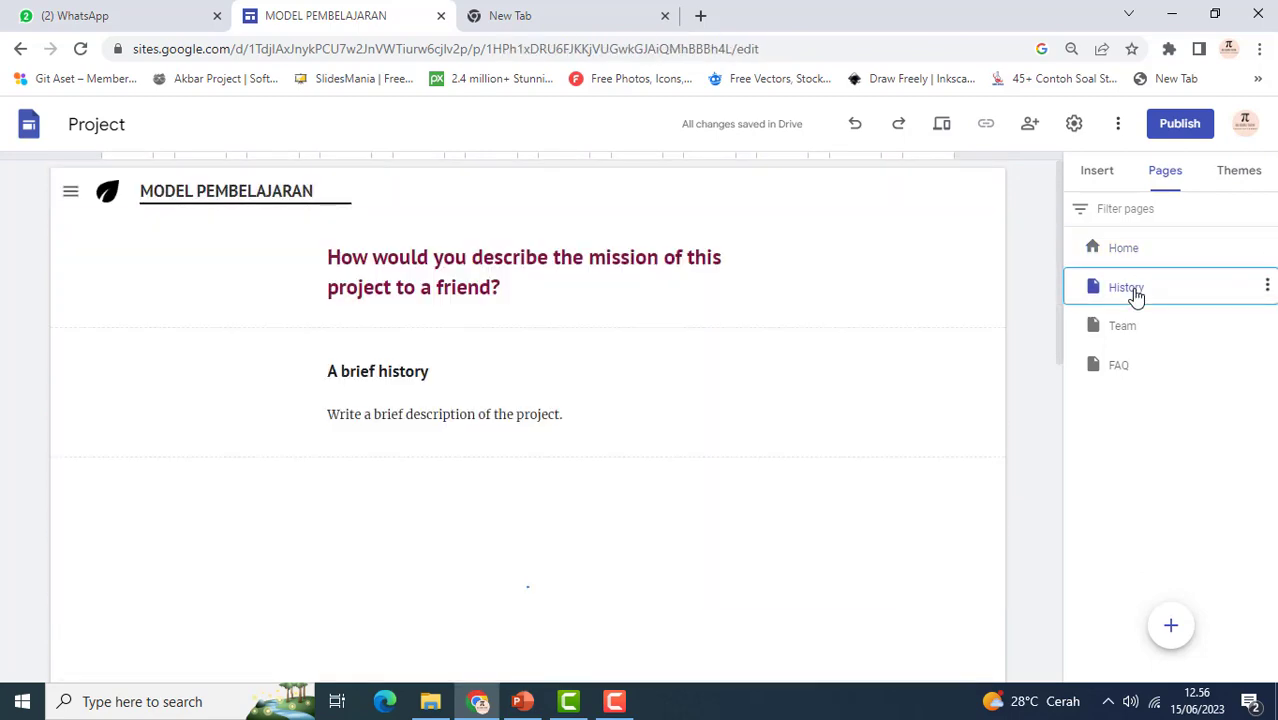
click(1267, 286)
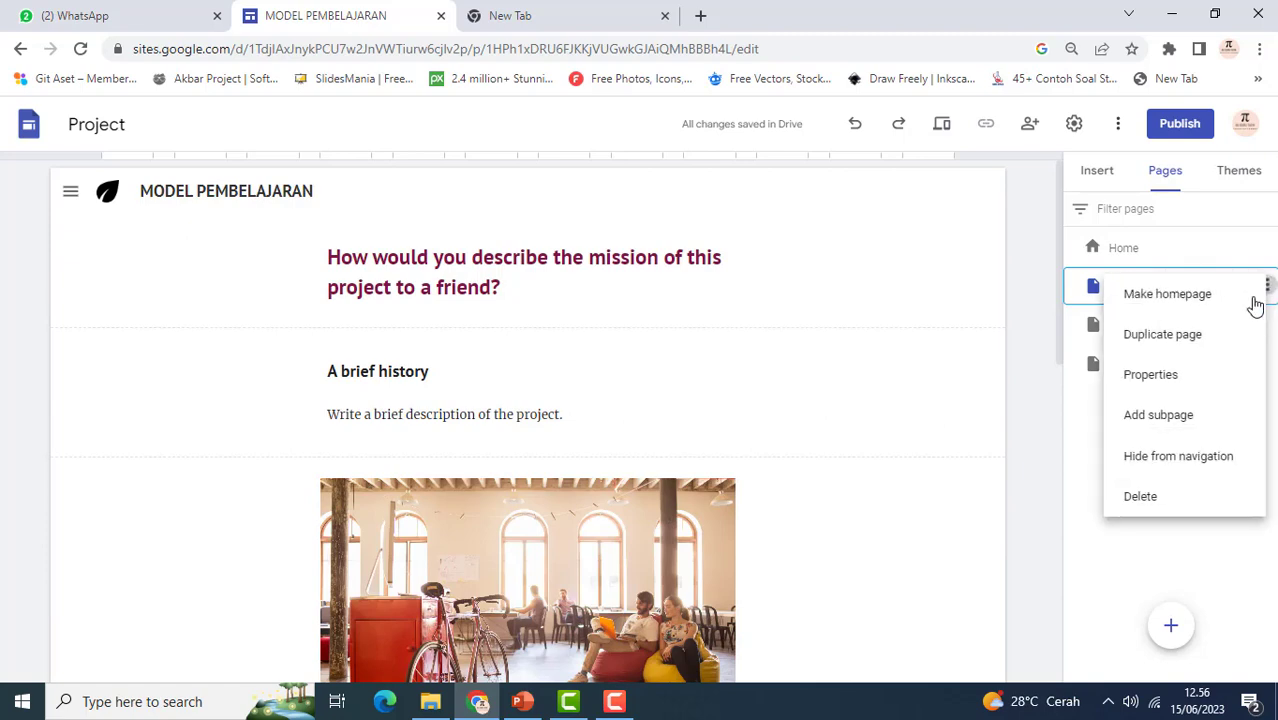
click(1160, 496)
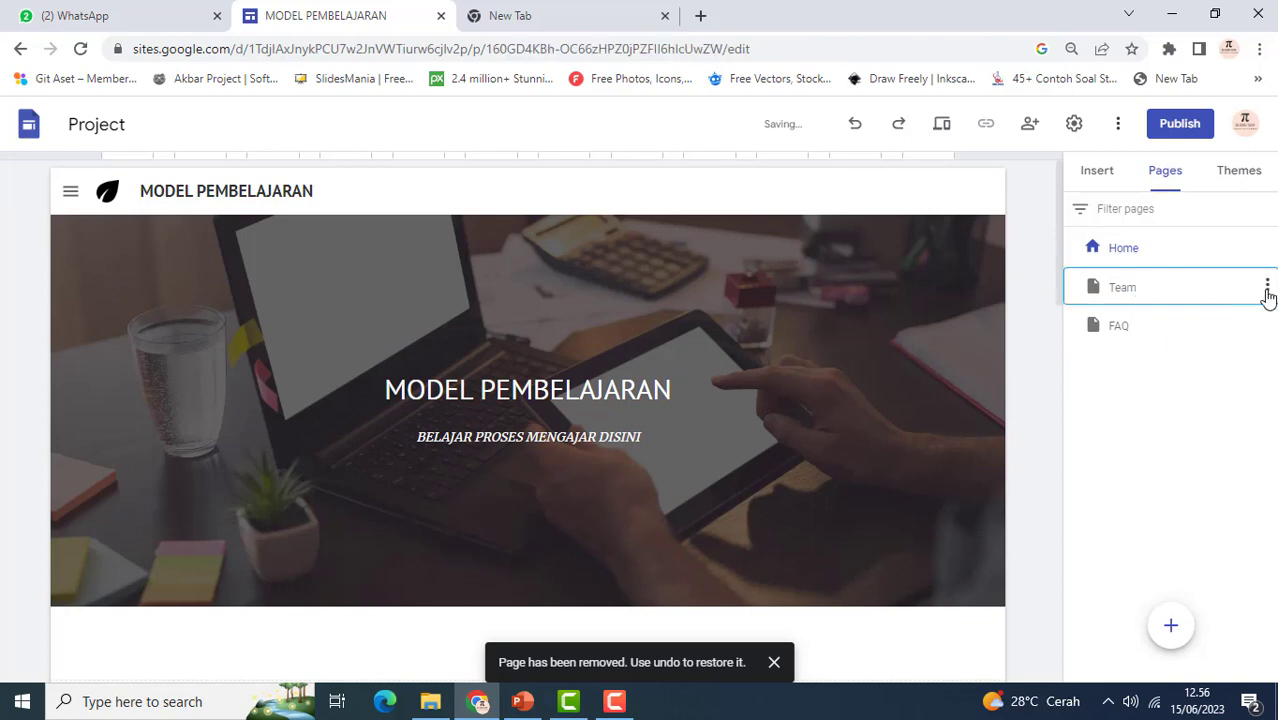
Delete the Team and FAQ pages, keeping only the Home page
click(1266, 294)
click(1266, 288)
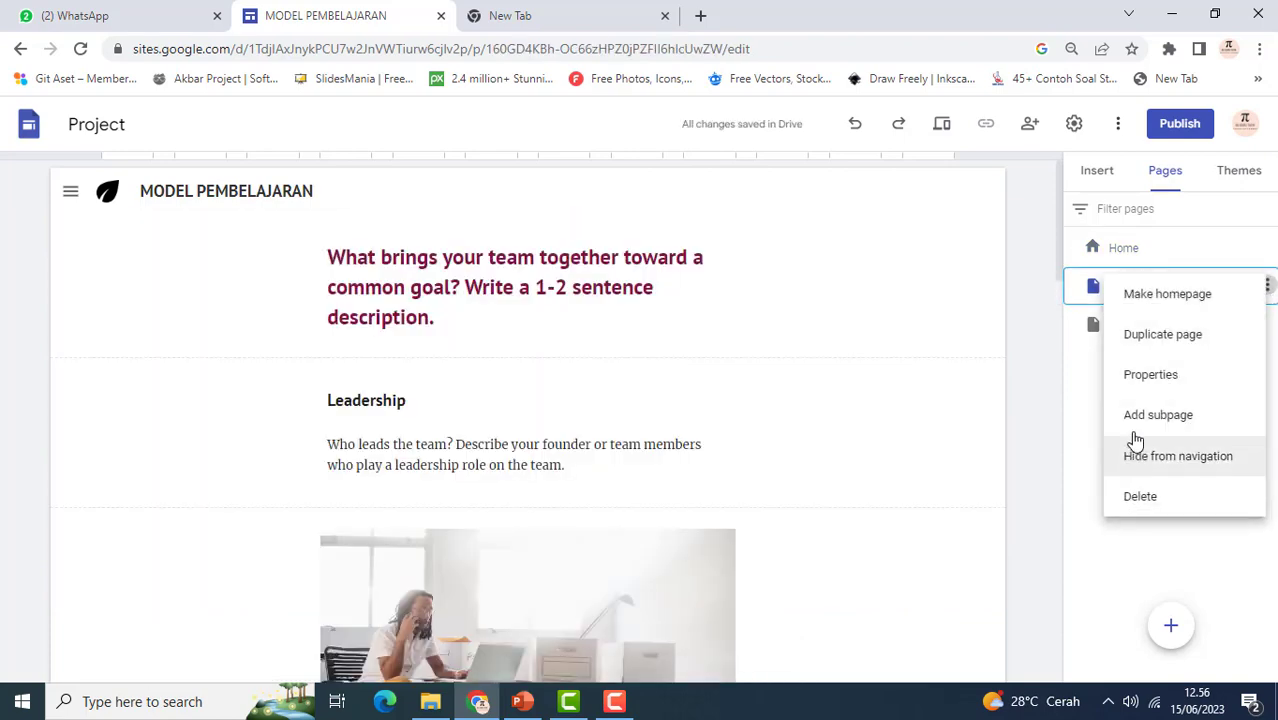
click(1146, 496)
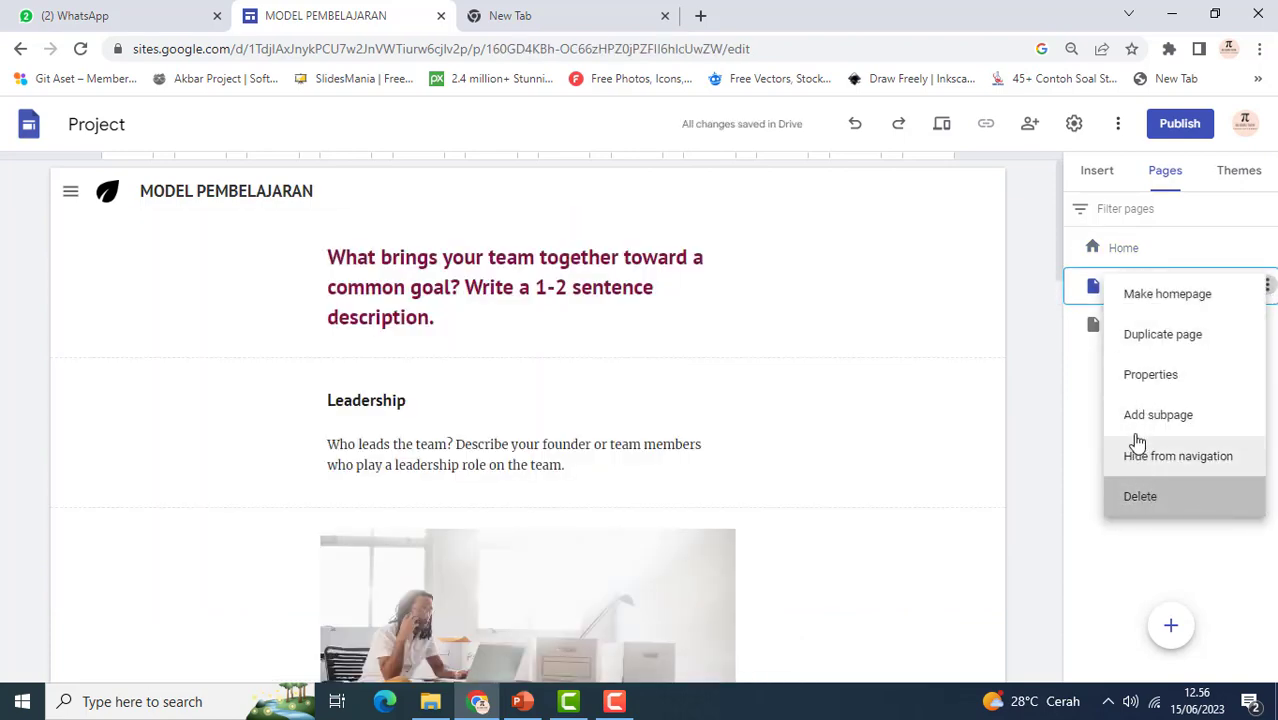
click(1264, 287)
click(1147, 497)
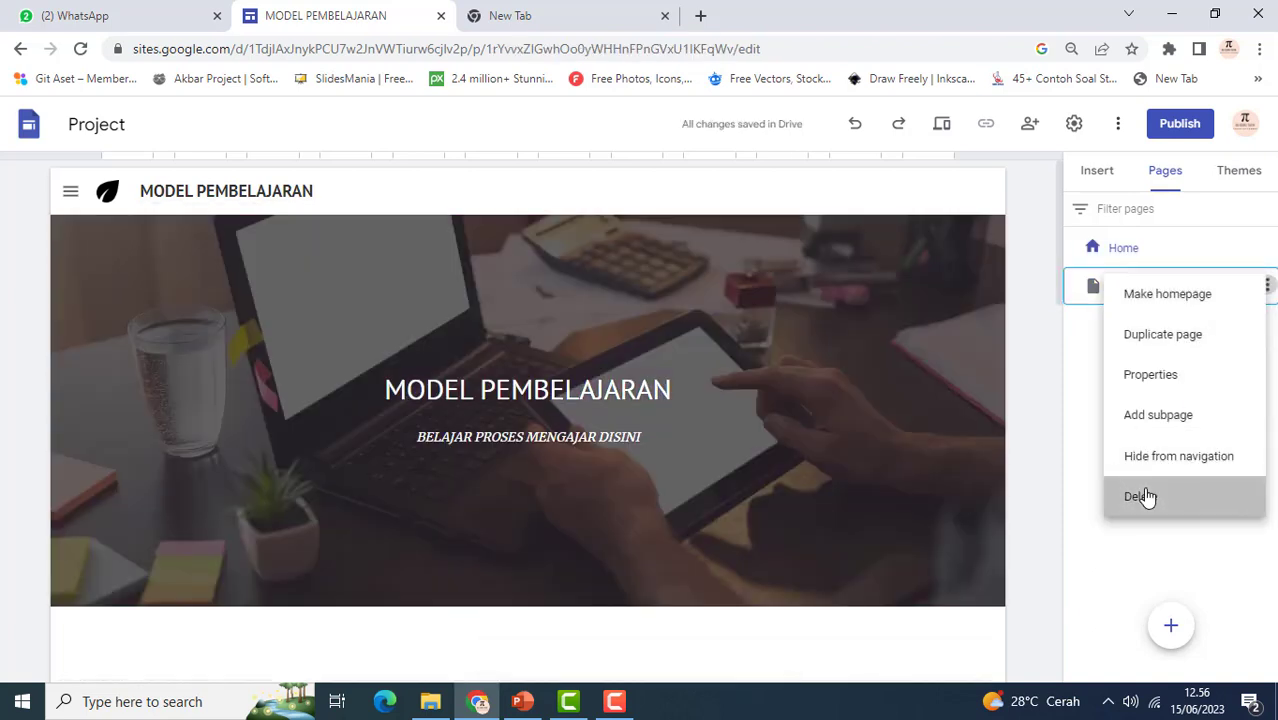
Replace the "Mission of the project" heading on the Home page with "DALAM WEB INI KITA AKAN BELAJAR"
scroll(540, 410, down, 10)
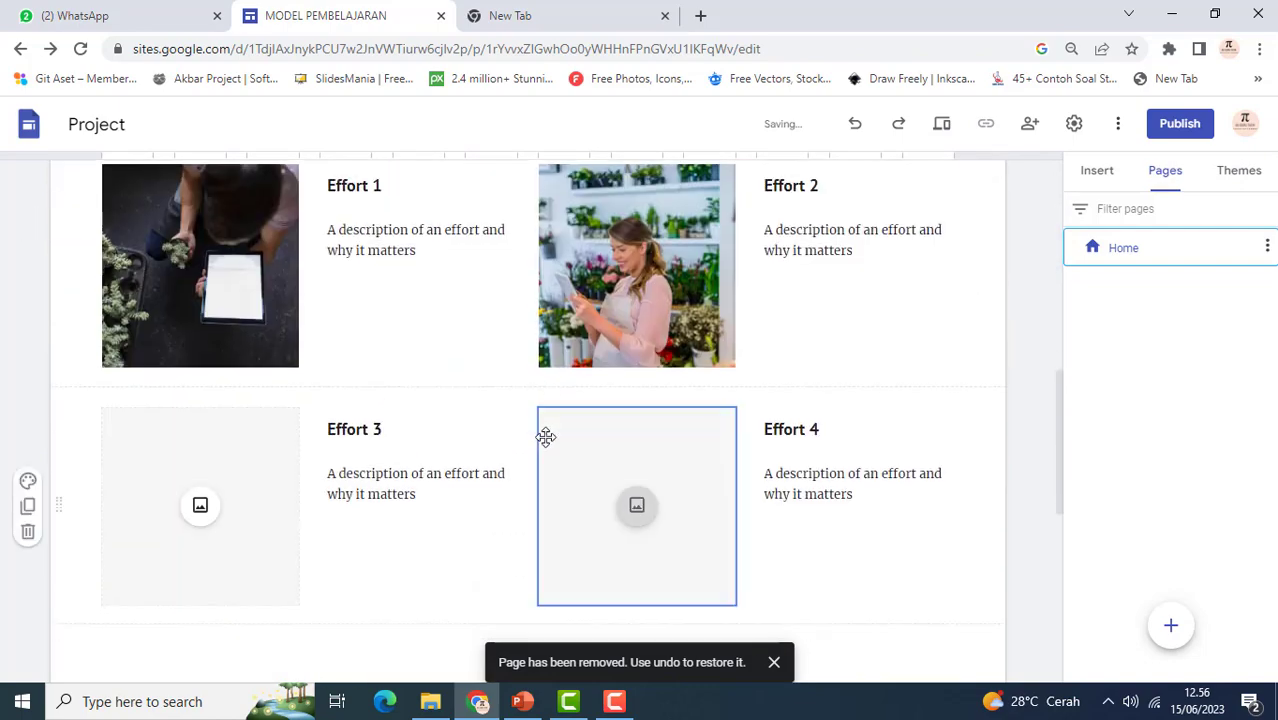
scroll(546, 440, down, 5)
scroll(547, 442, up, 8)
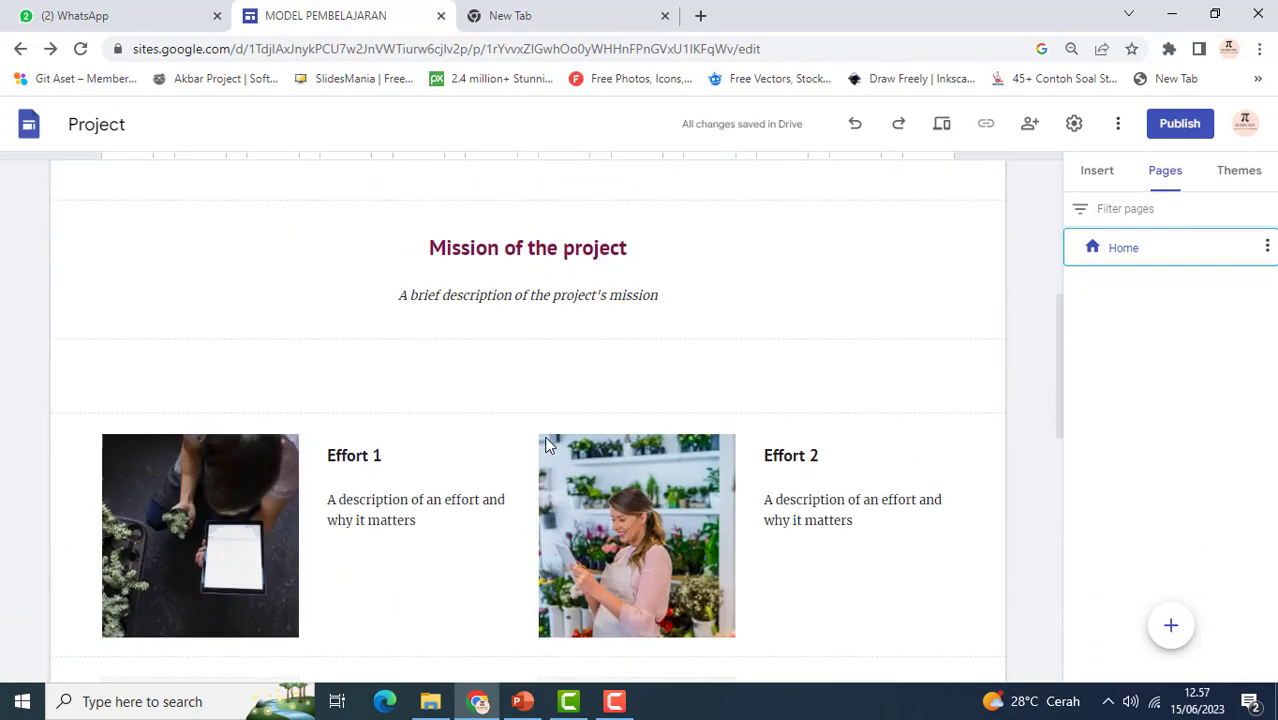
click(546, 440)
scroll(547, 436, up, 4)
scroll(547, 437, down, 2)
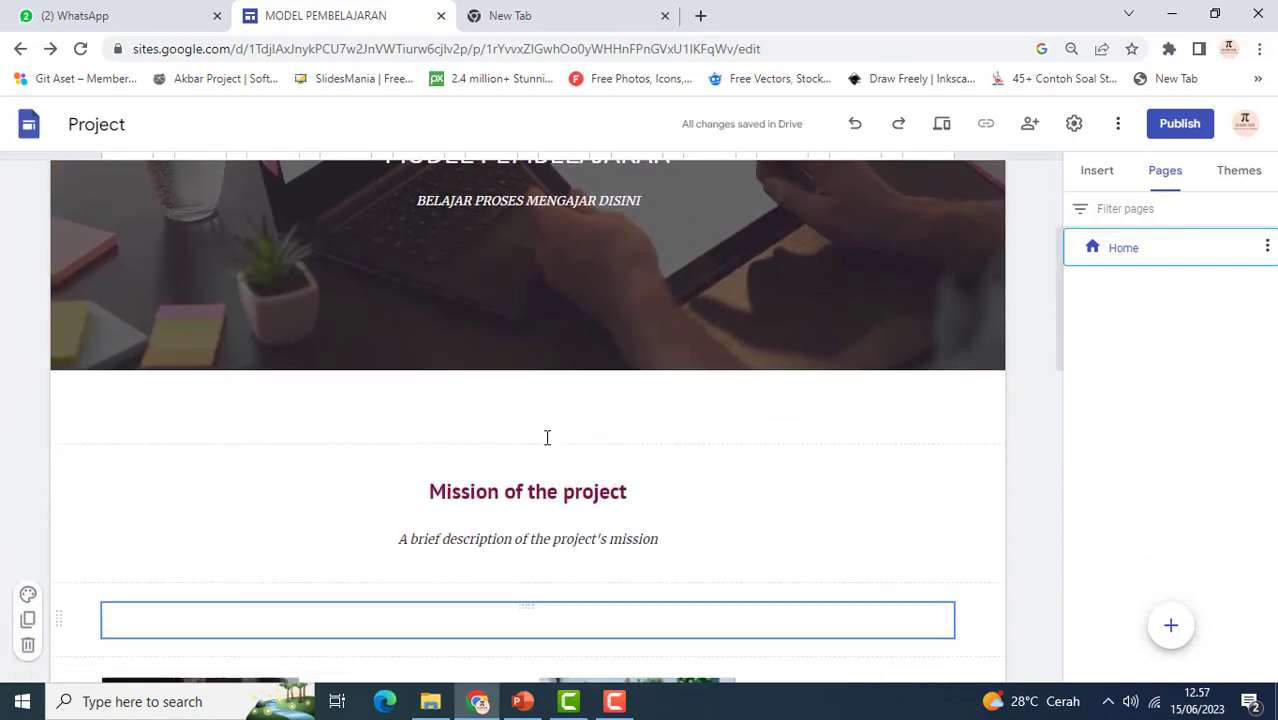
click(434, 448)
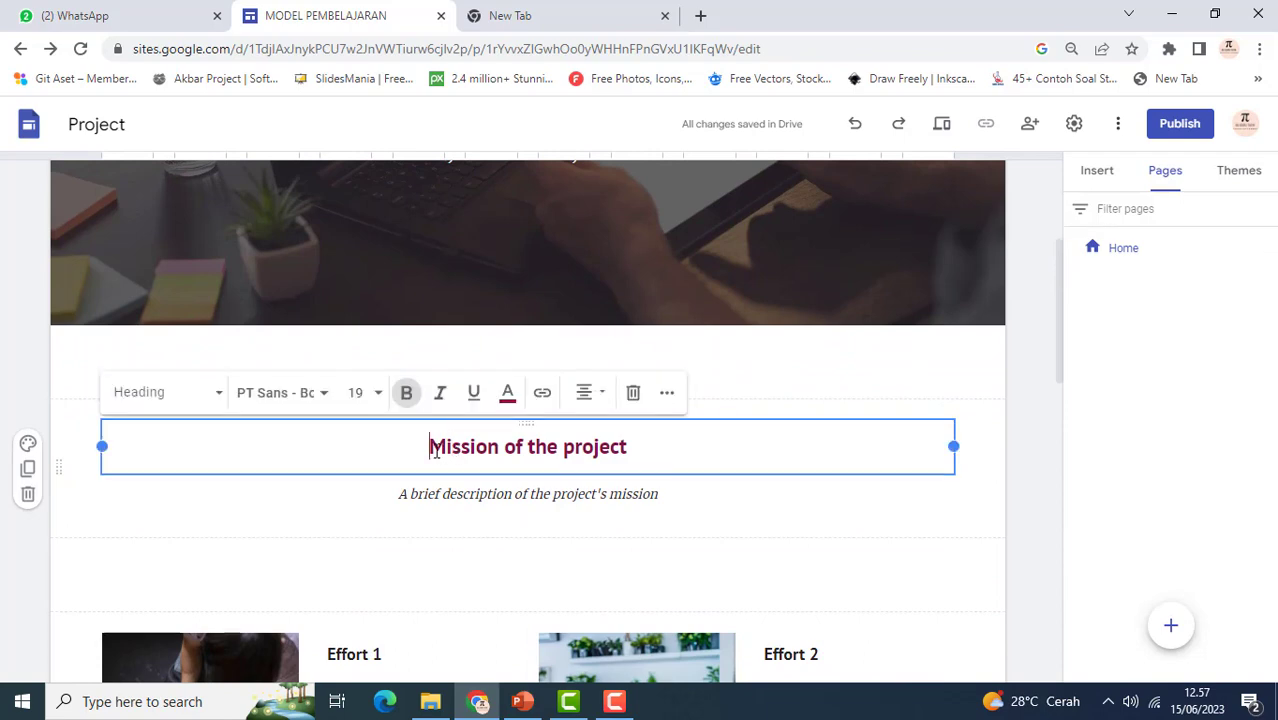
drag(434, 450, 642, 459)
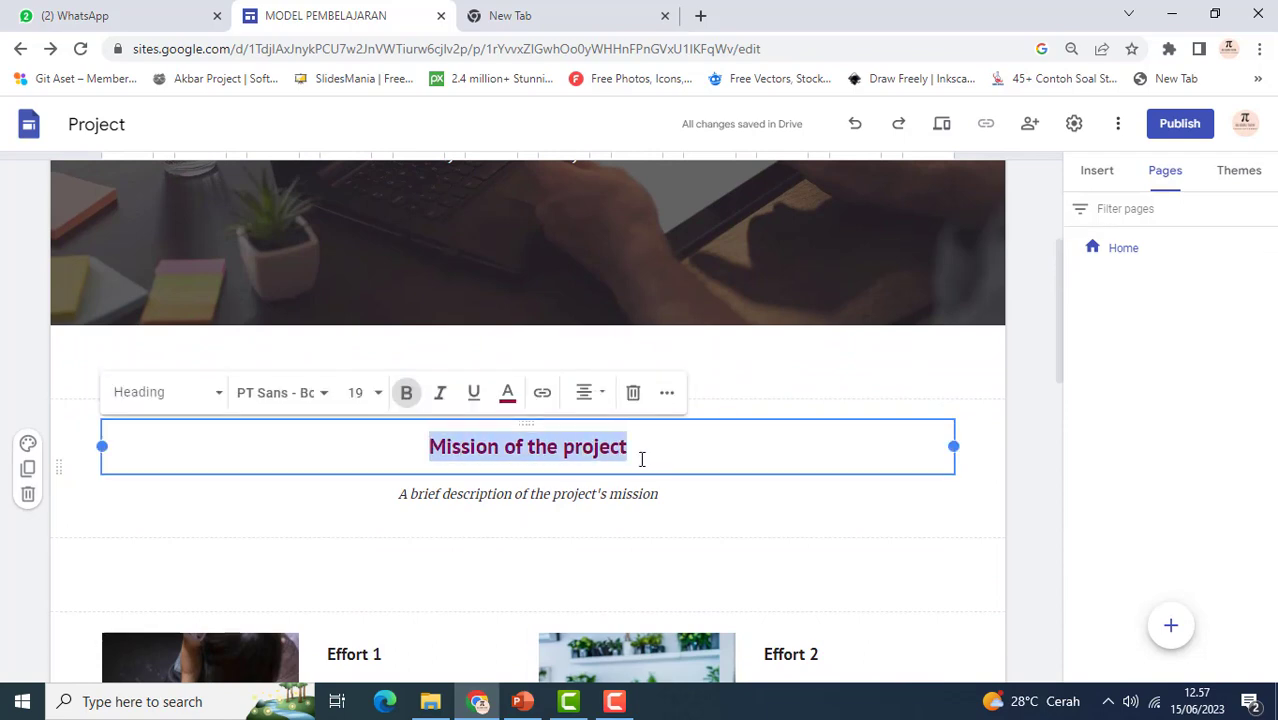
text(DALA)
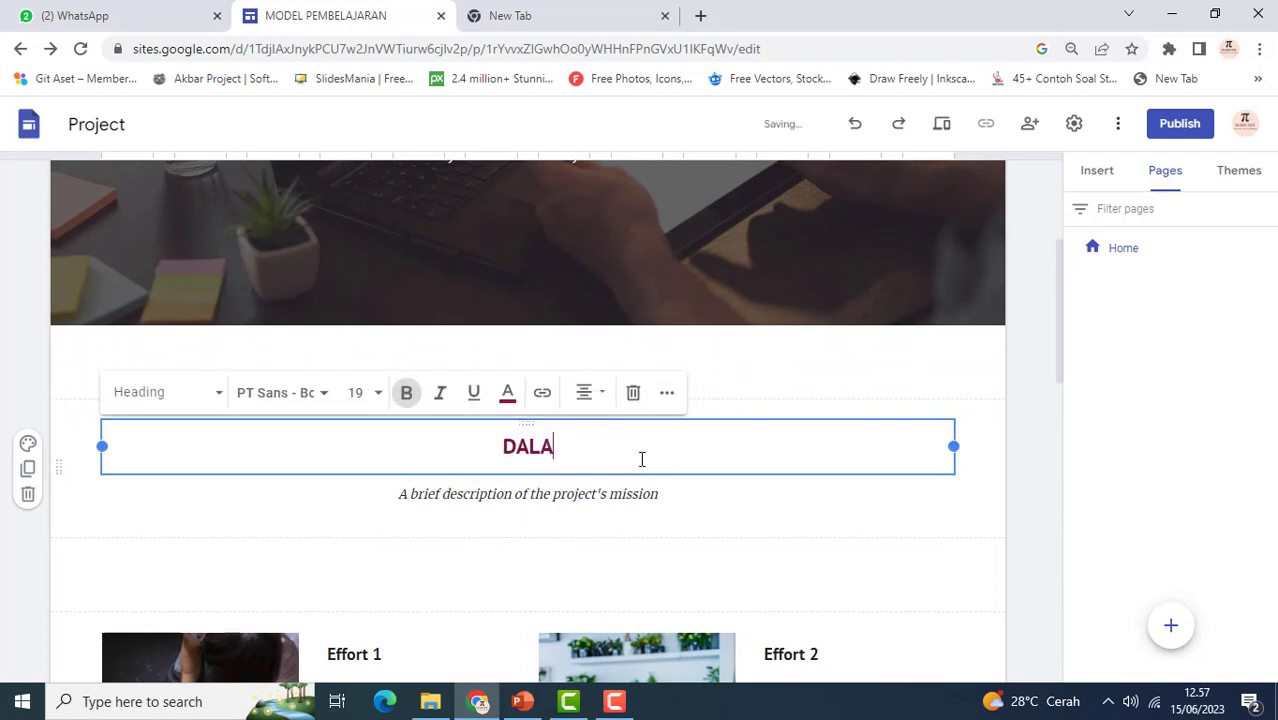
text(M WEB )
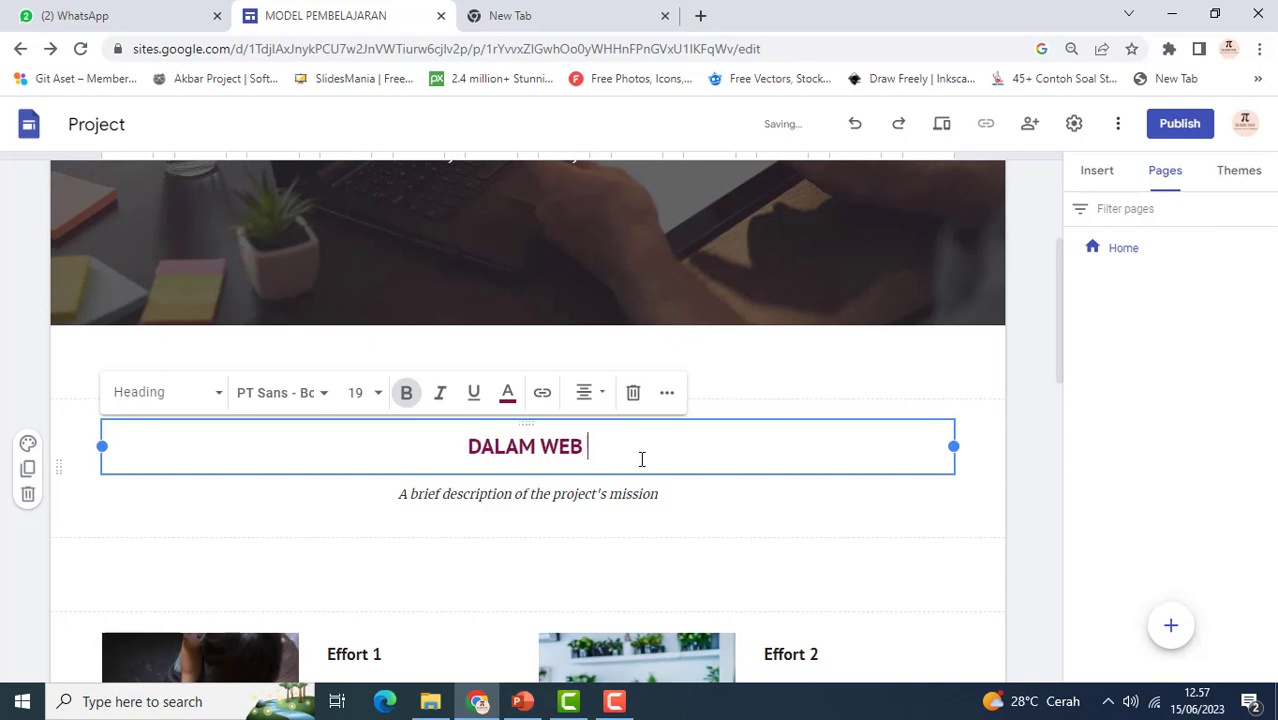
text(INI KITA AKA)
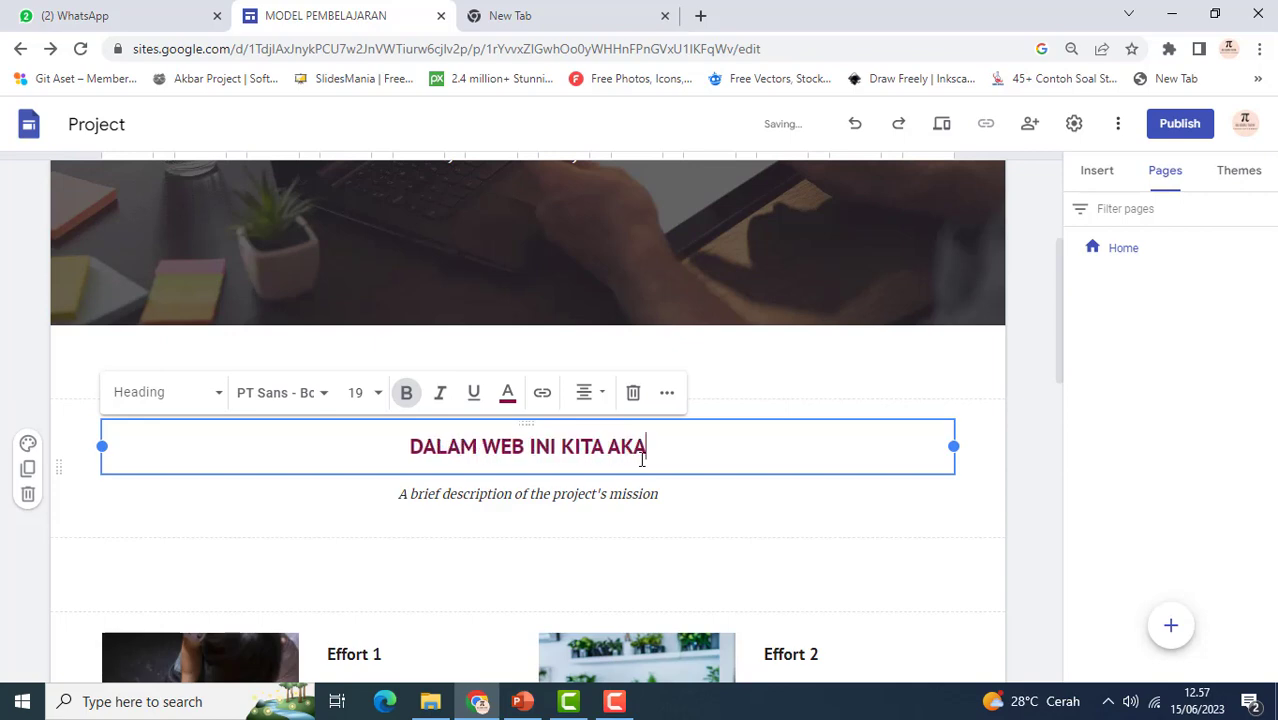
text(N BELAJAR)
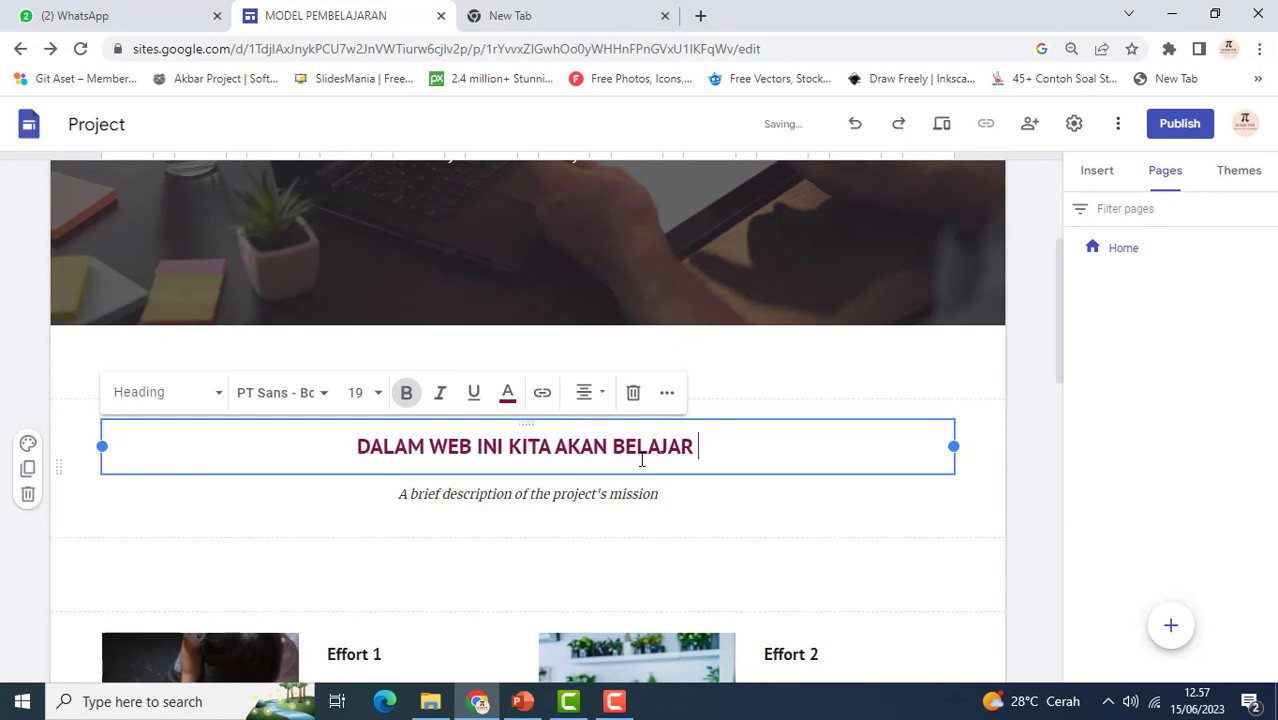
Clear the text of the mission section's heading and enter "MODEL PEMBELAJARAN" as the heading
key(BackSpace)
key(BackSpace)
key(BackSpace)
key(BackSpace)
key(BackSpace)
key(BackSpace)
key(BackSpace)
key(BackSpace)
key(BackSpace)
key(BackSpace)
key(BackSpace)
key(BackSpace)
key(BackSpace)
key(BackSpace)
key(BackSpace)
key(BackSpace)
key(BackSpace)
key(BackSpace)
key(BackSpace)
key(BackSpace)
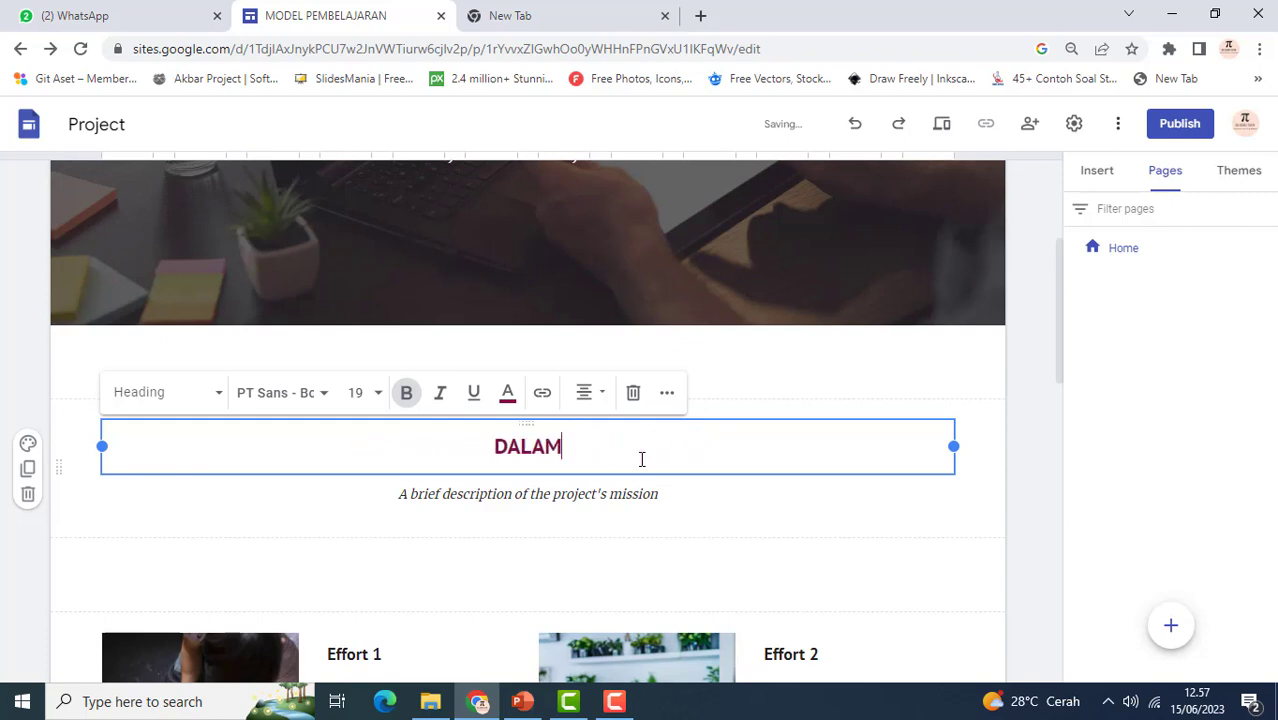
text(MODEL)
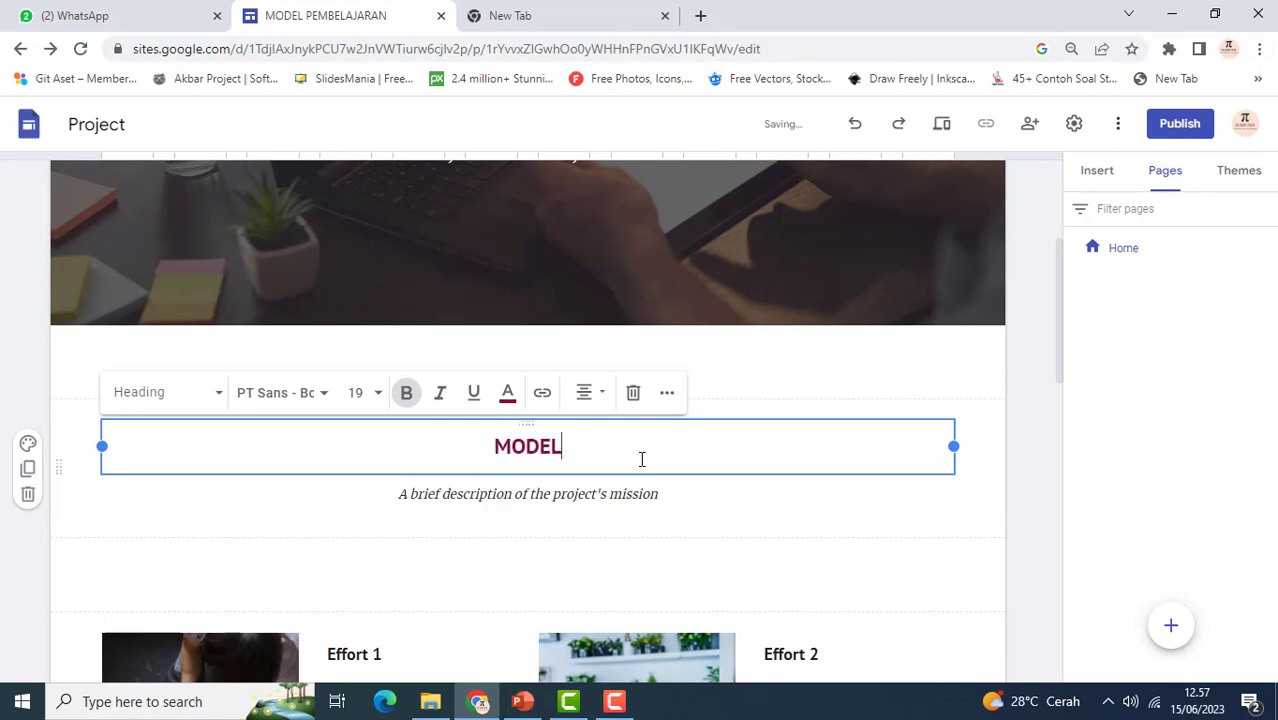
text( PEMBELAJARAN)
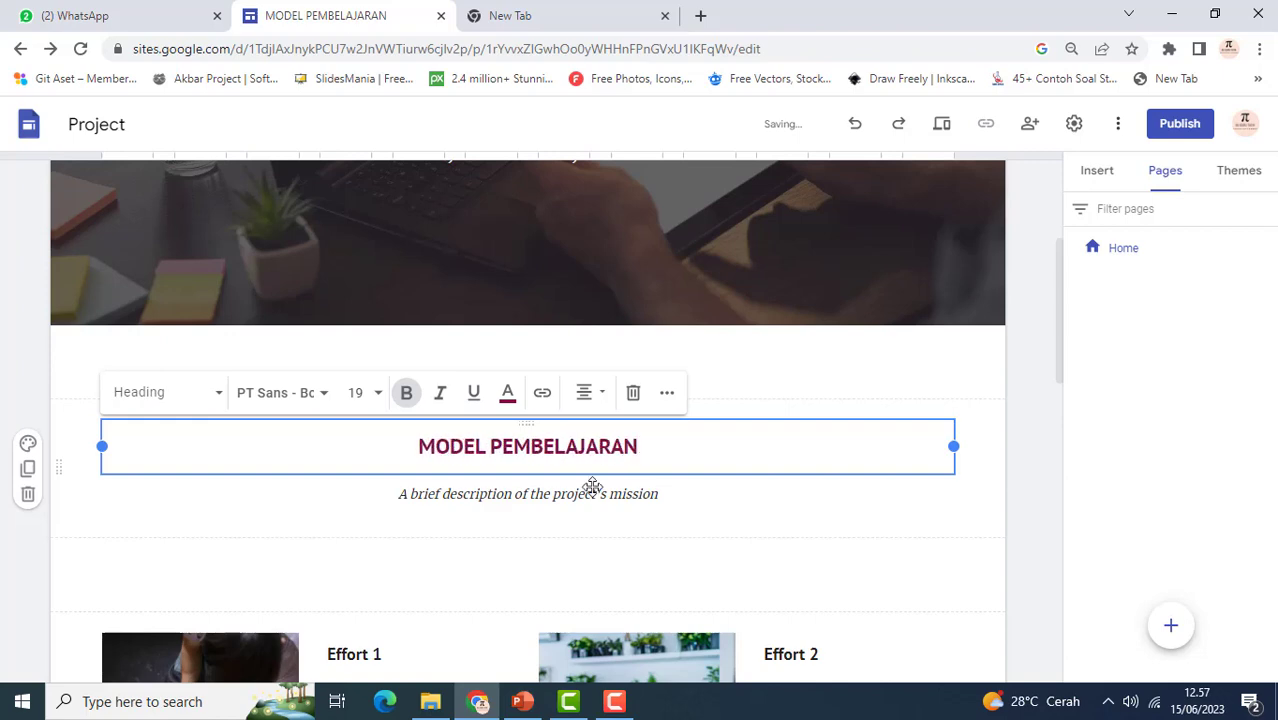
Replace the brief mission description with "Dalam web ini kita akan belajar tentang berbagaimacam hal tentang pembelajaran dan sharing model serta metode pembelajaran"
click(533, 494)
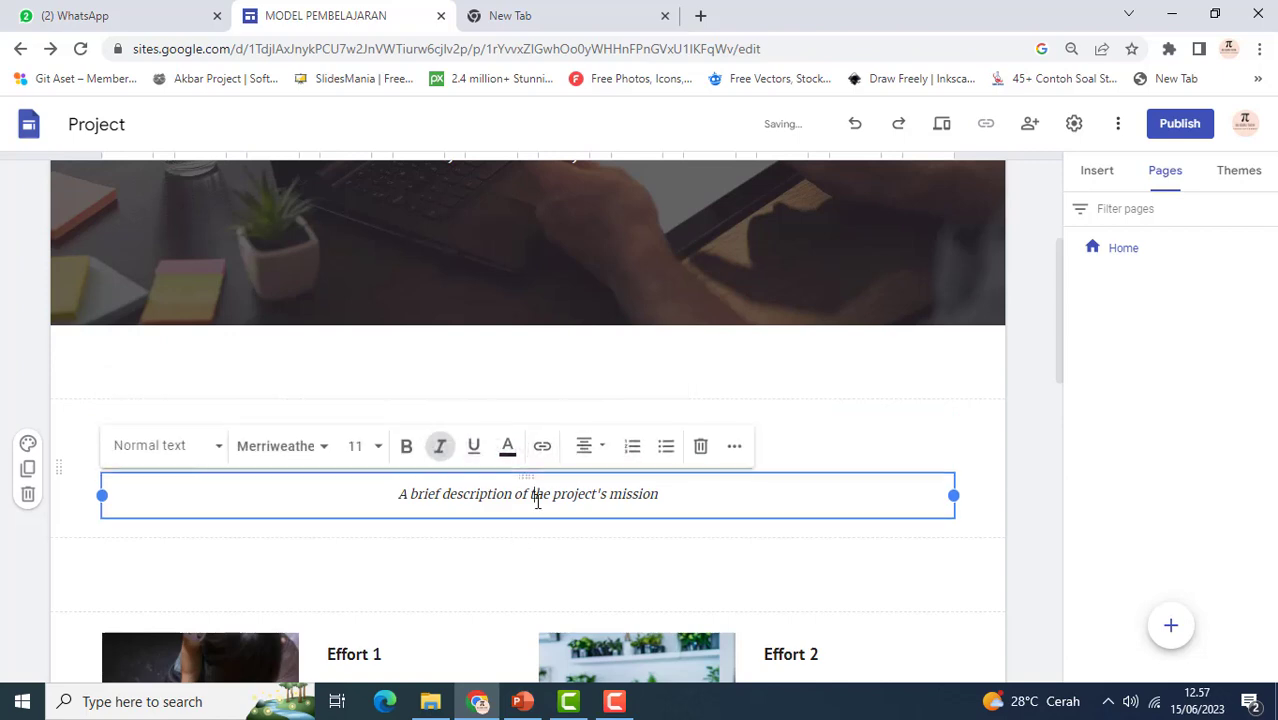
drag(393, 497, 681, 497)
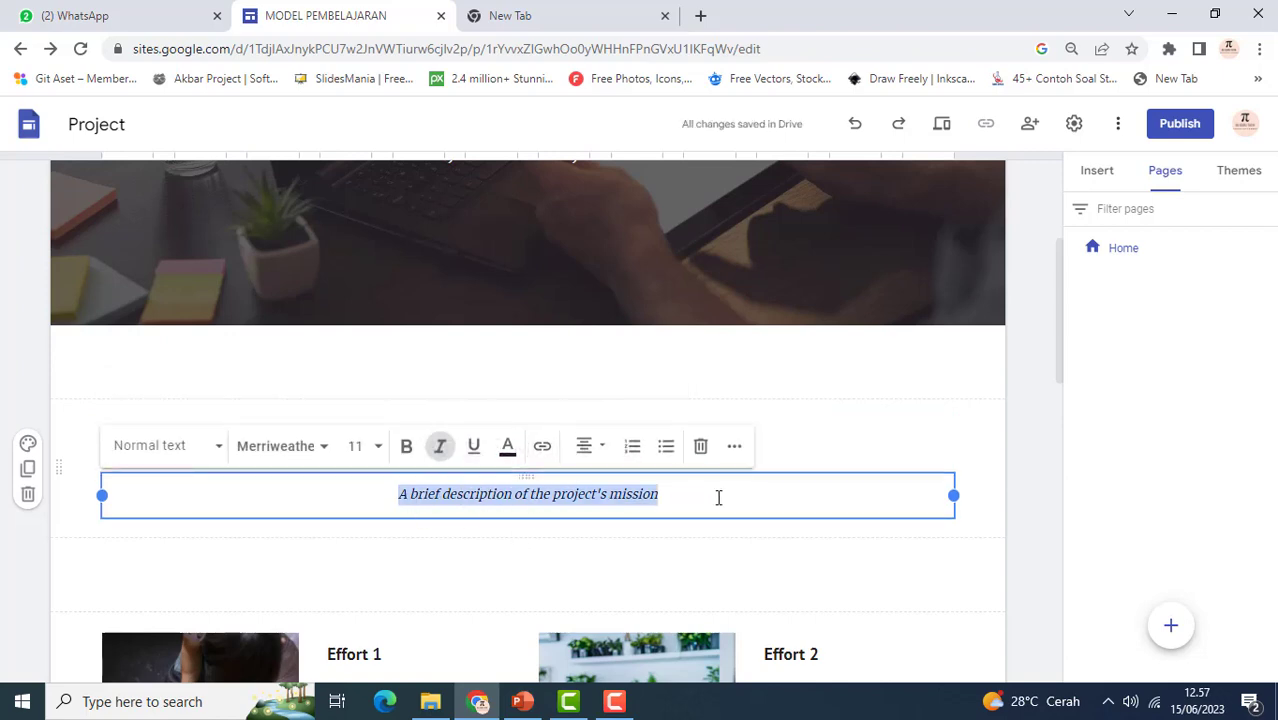
text(DA)
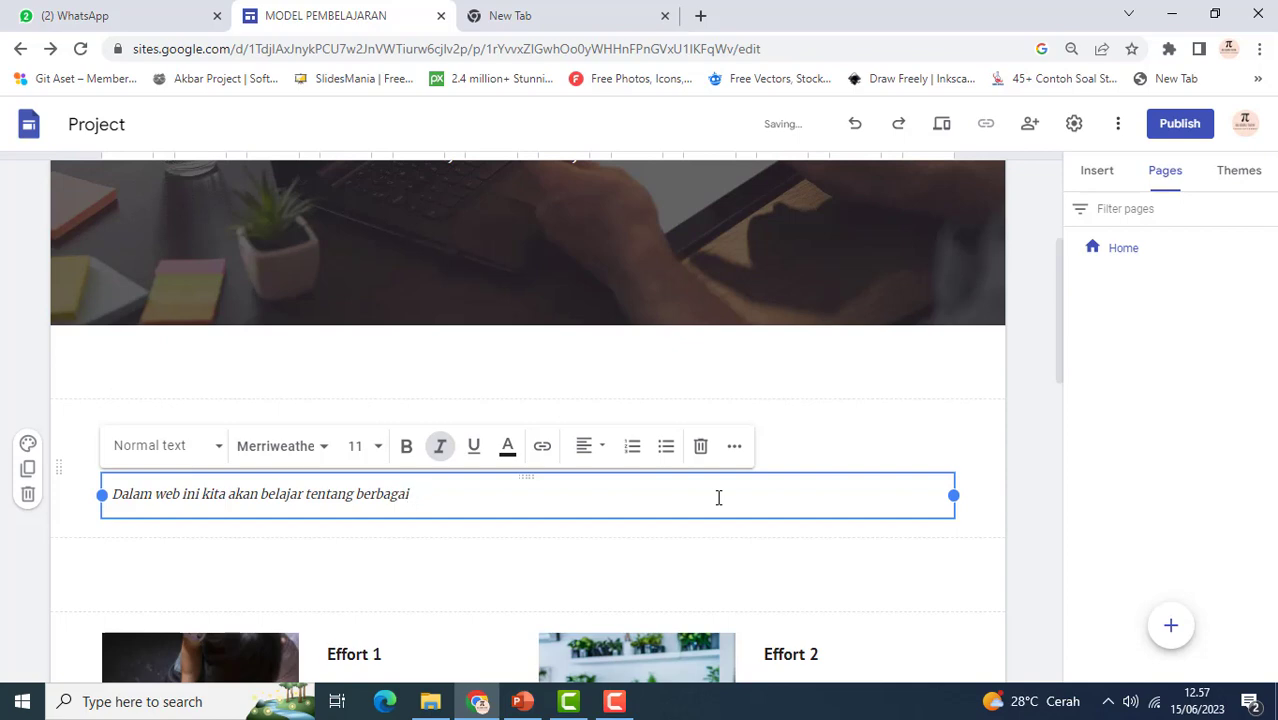
text(ma)
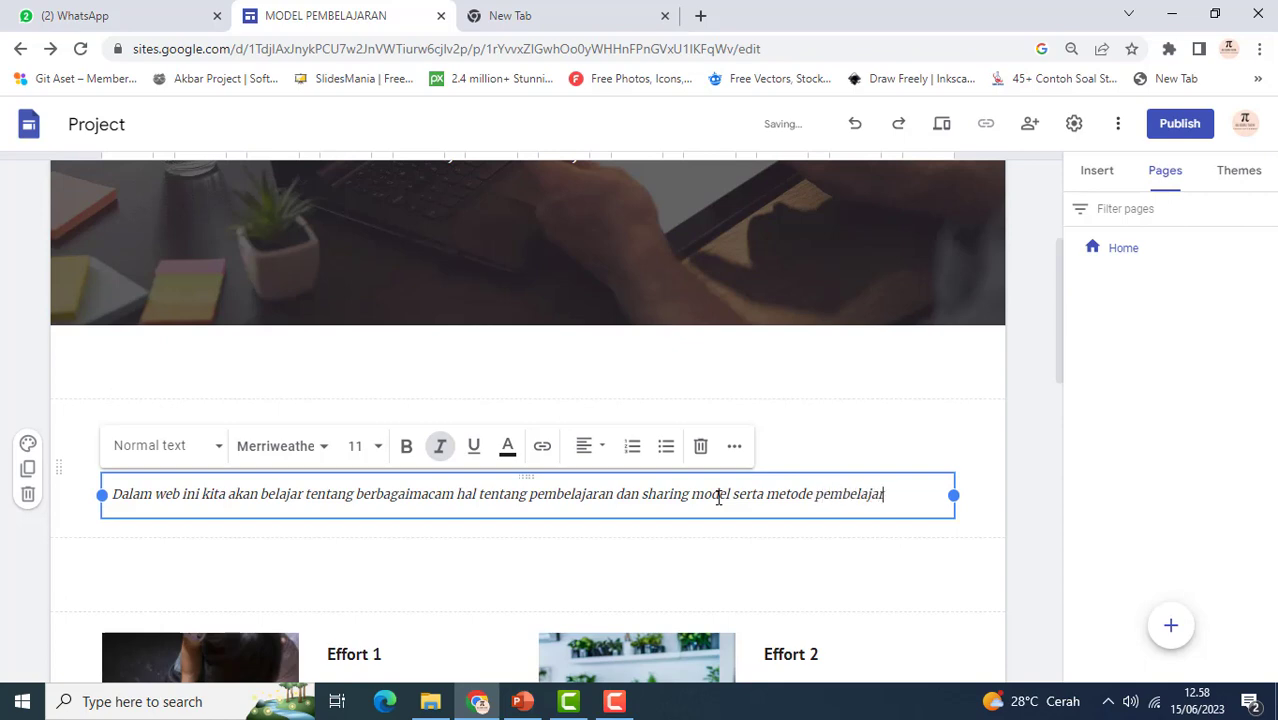
scroll(448, 595, down, 4)
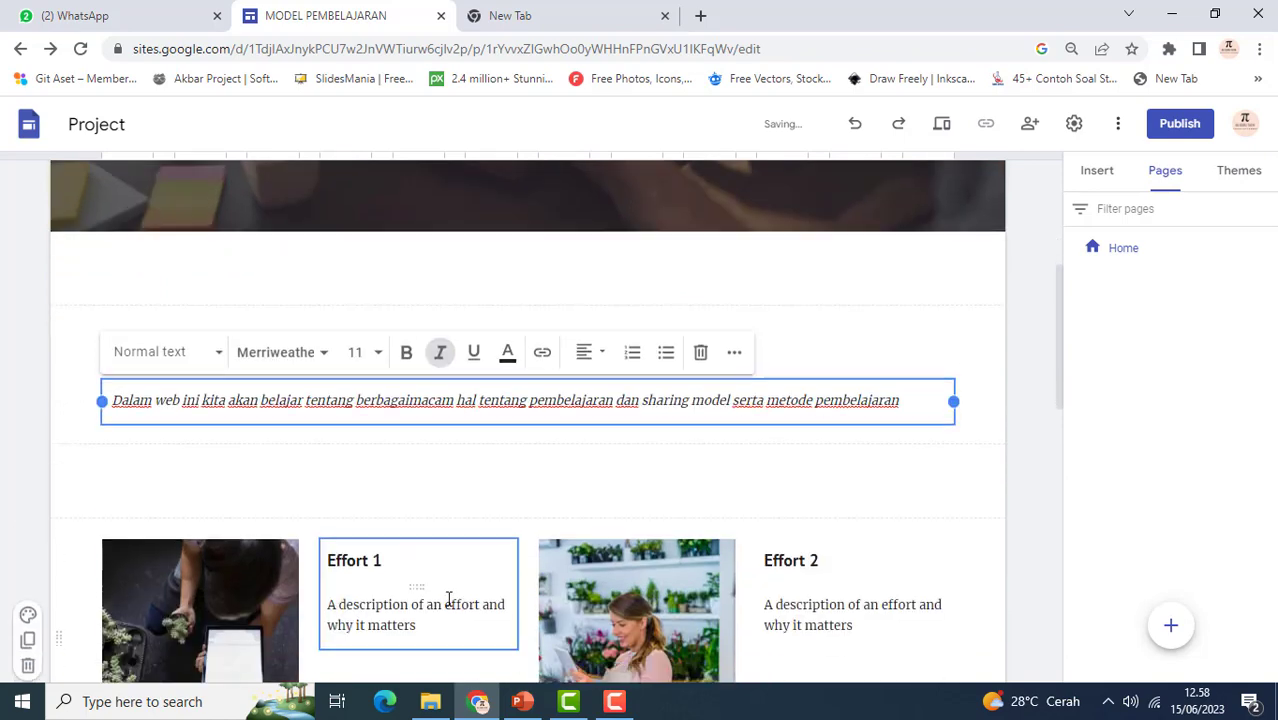
Replace the "Effort 1" heading on the Home page with "model base learing"
scroll(251, 491, down, 5)
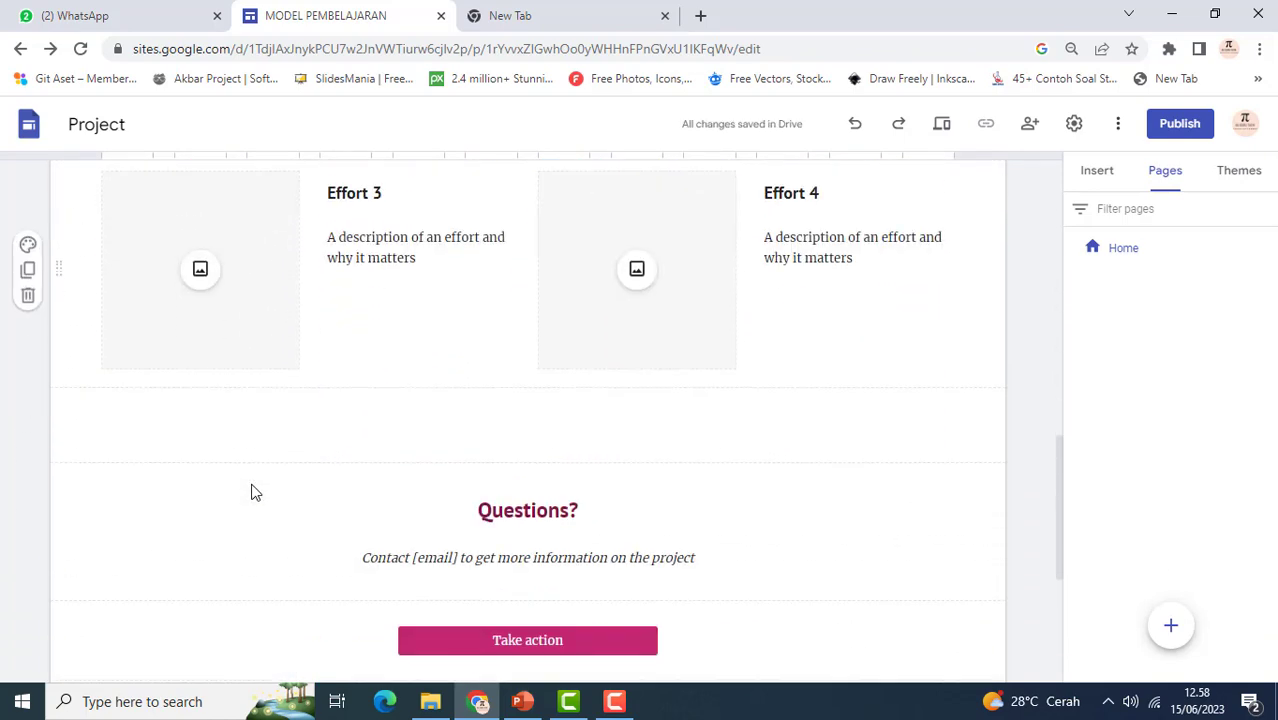
scroll(474, 545, down, 1)
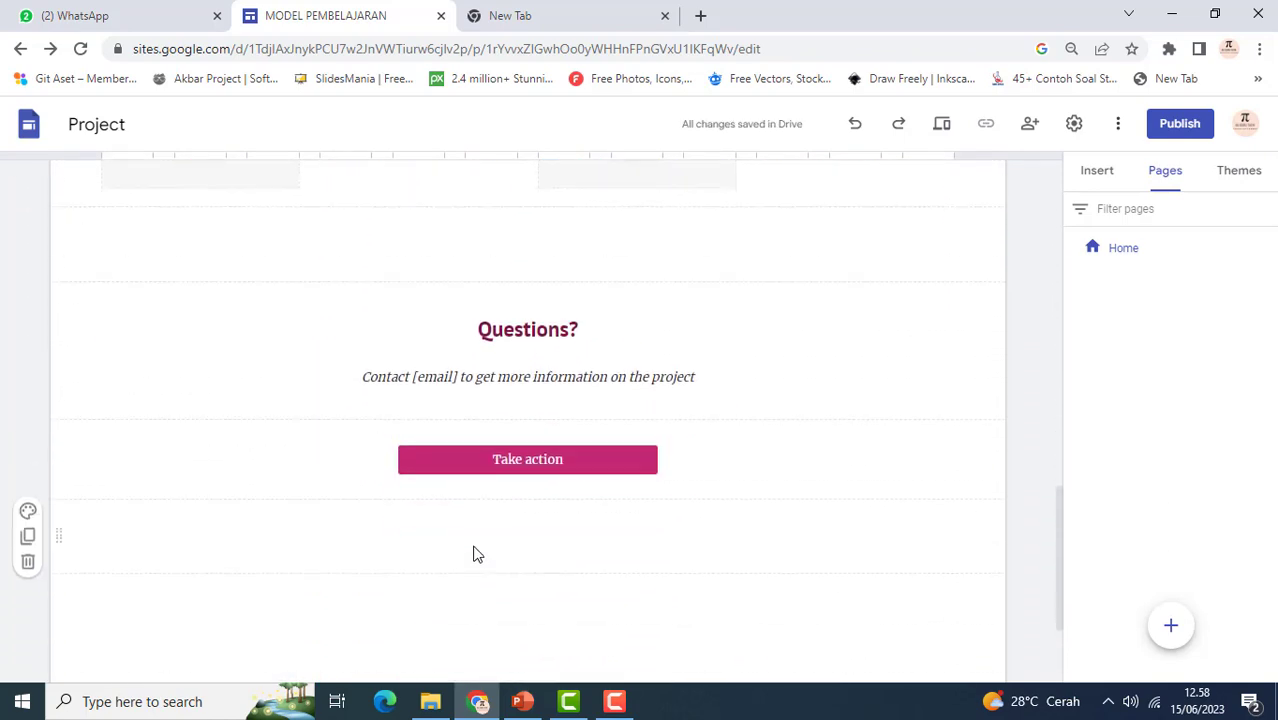
scroll(474, 545, up, 3)
scroll(474, 545, up, 4)
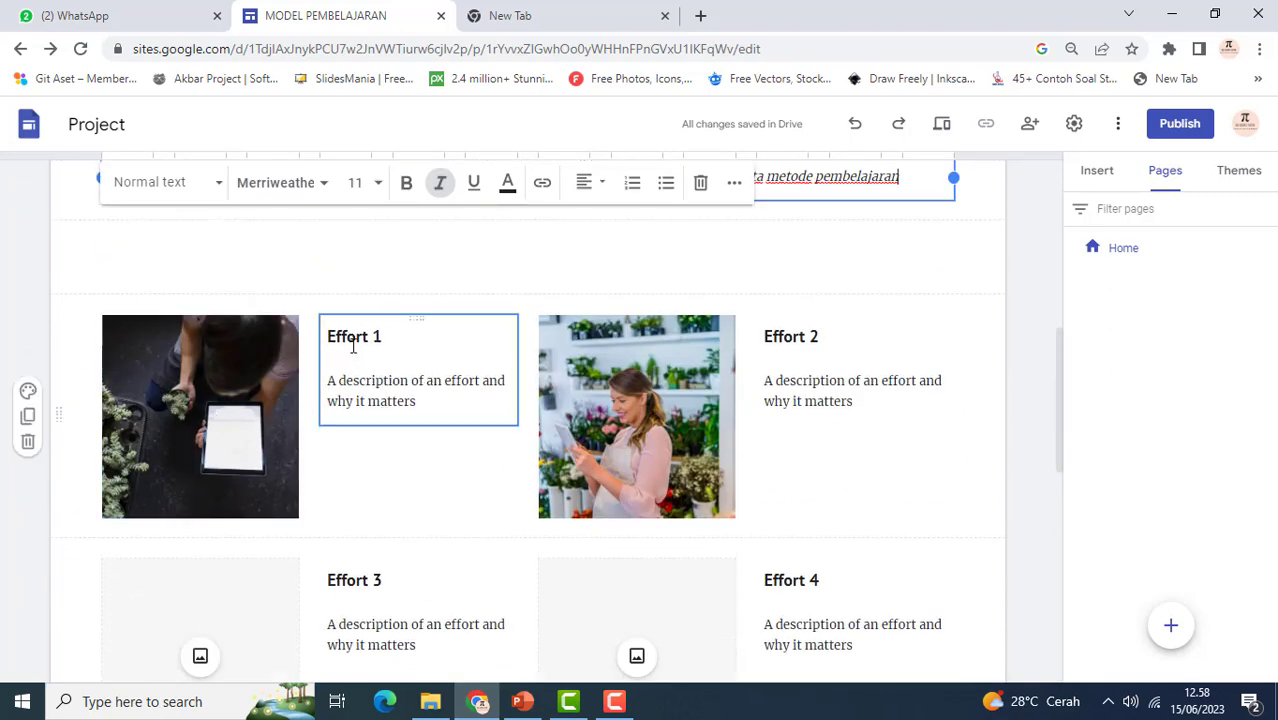
click(322, 337)
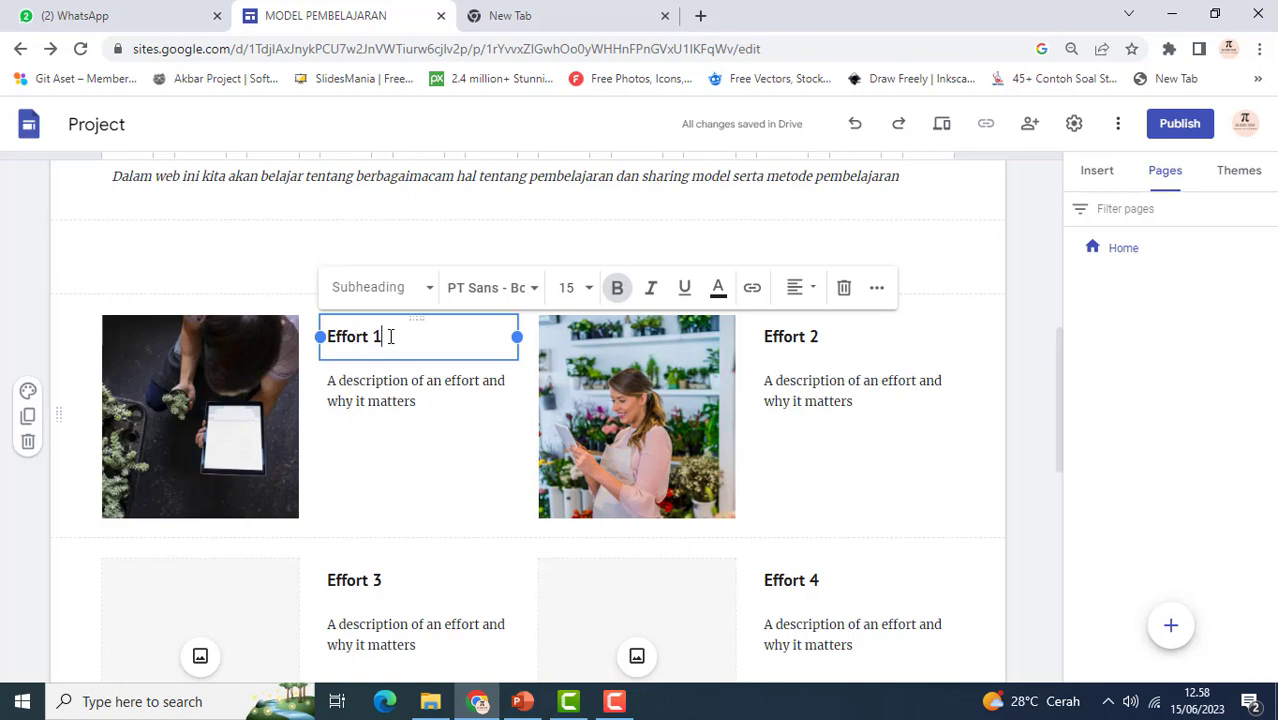
drag(390, 336, 312, 341)
text(model base learing)
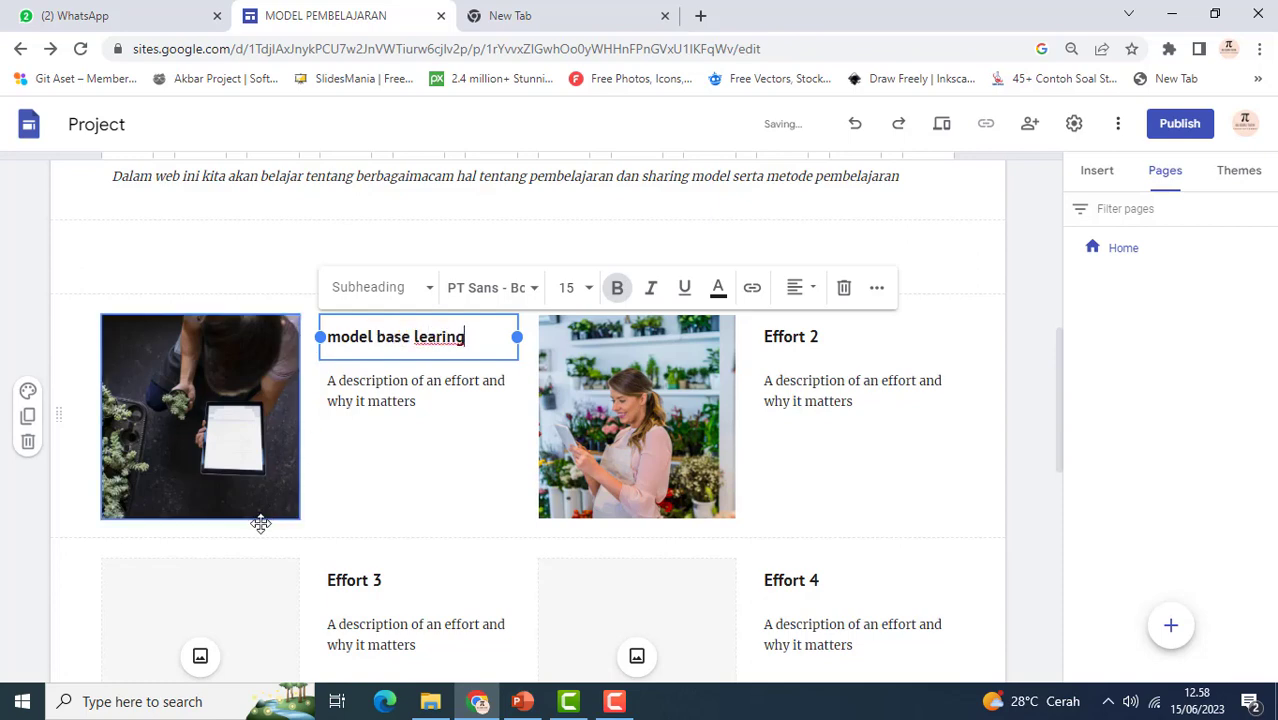
Replace the "Effort 3" heading with "model discovery learning"
click(391, 574)
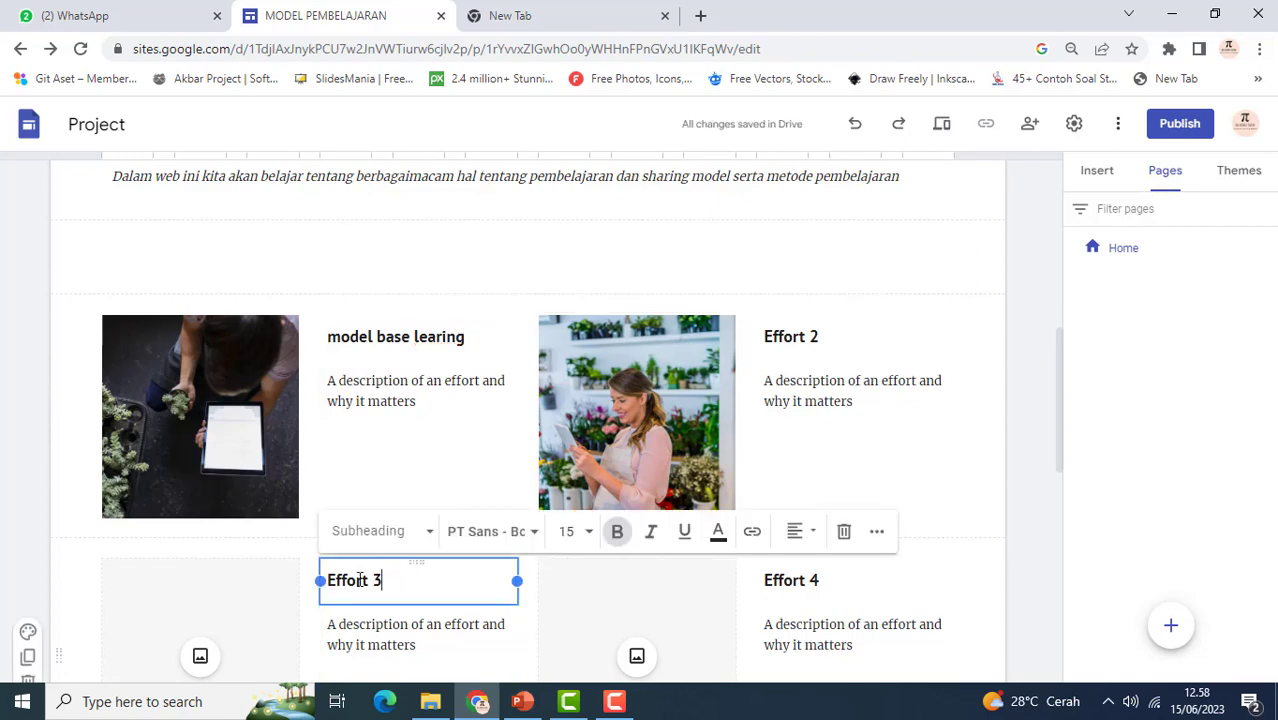
drag(360, 580, 326, 580)
text(model discovery)
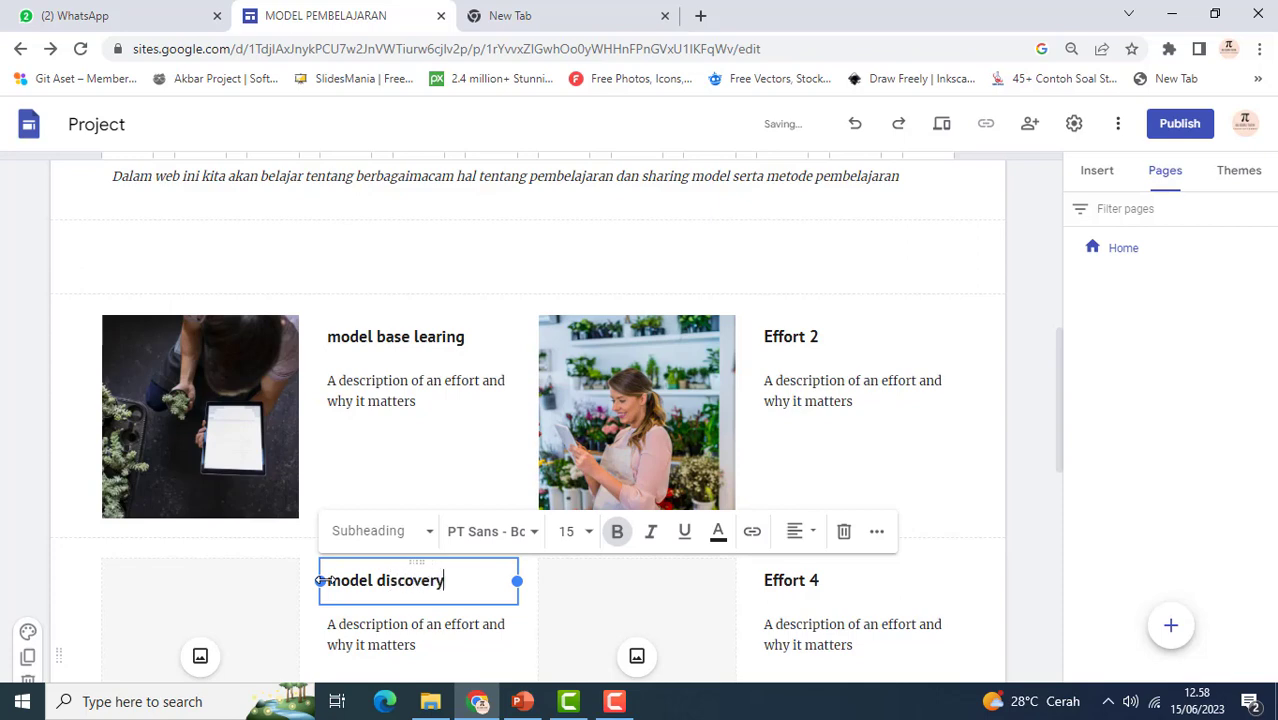
text(learning)
Replace the "Effort 2" heading with "model problem base learning"
click(808, 337)
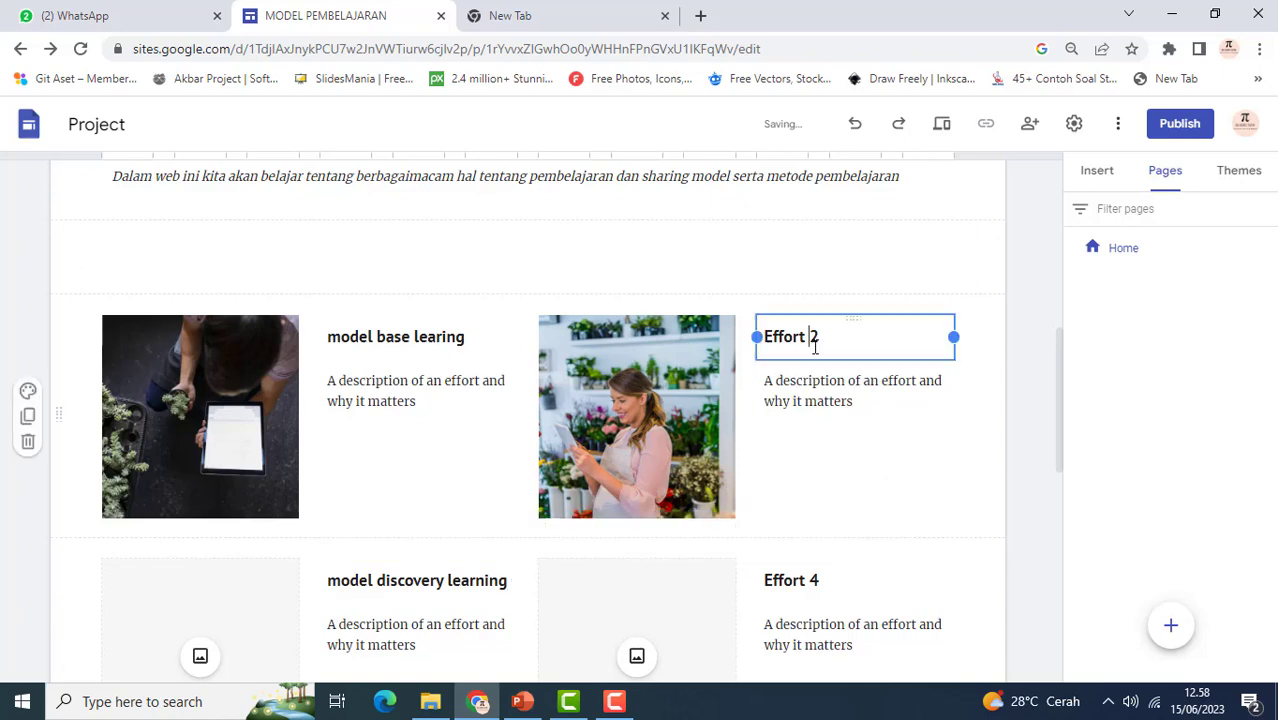
drag(773, 336, 866, 335)
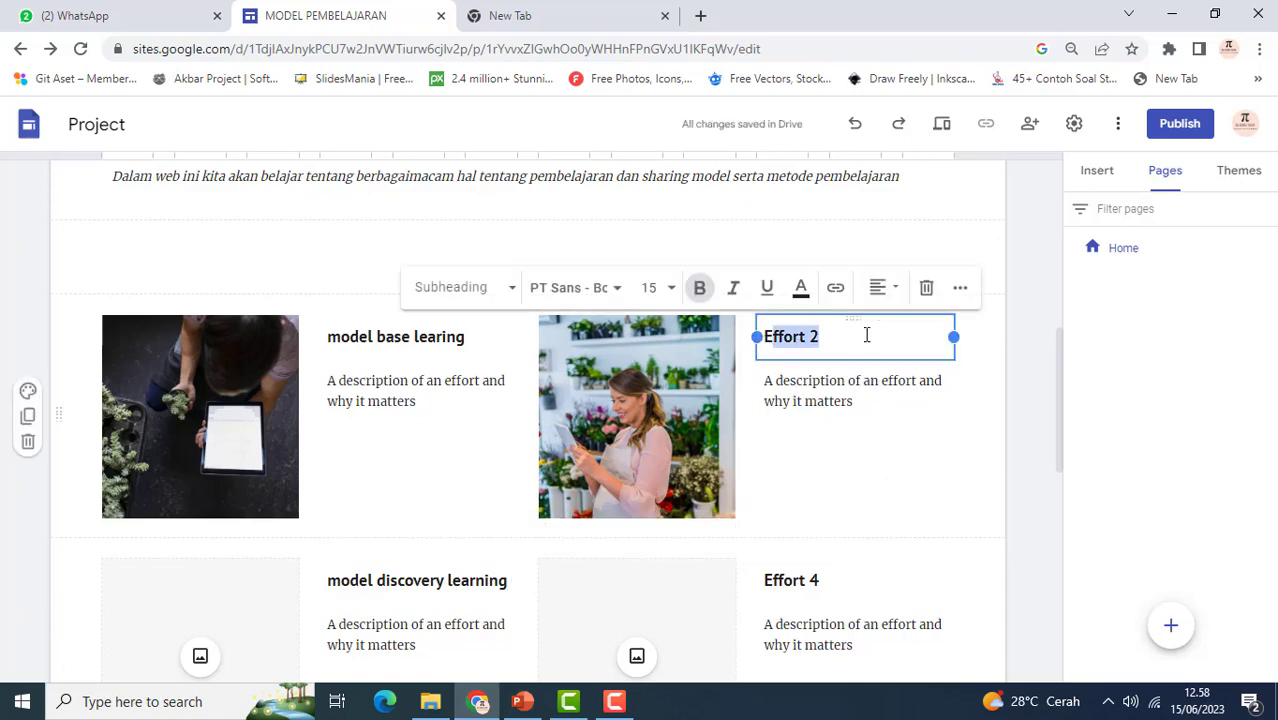
text(E)
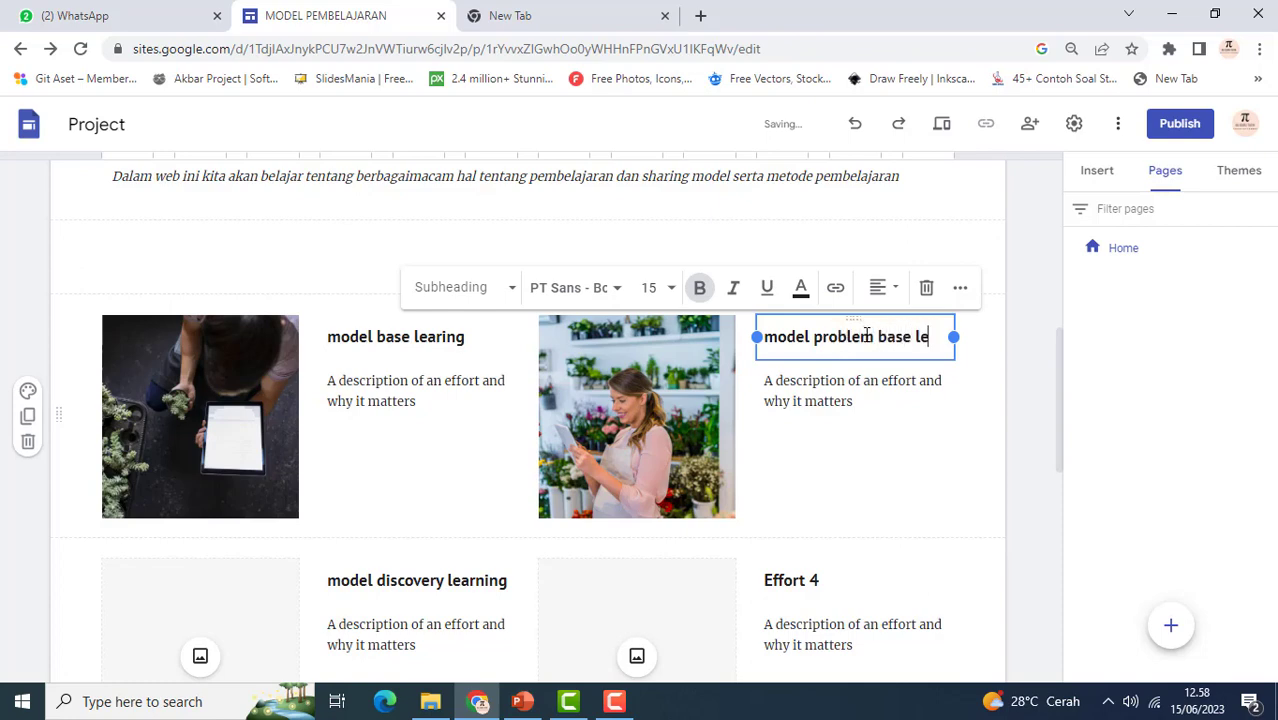
text(n)
key(BackSpace)
text(ning)
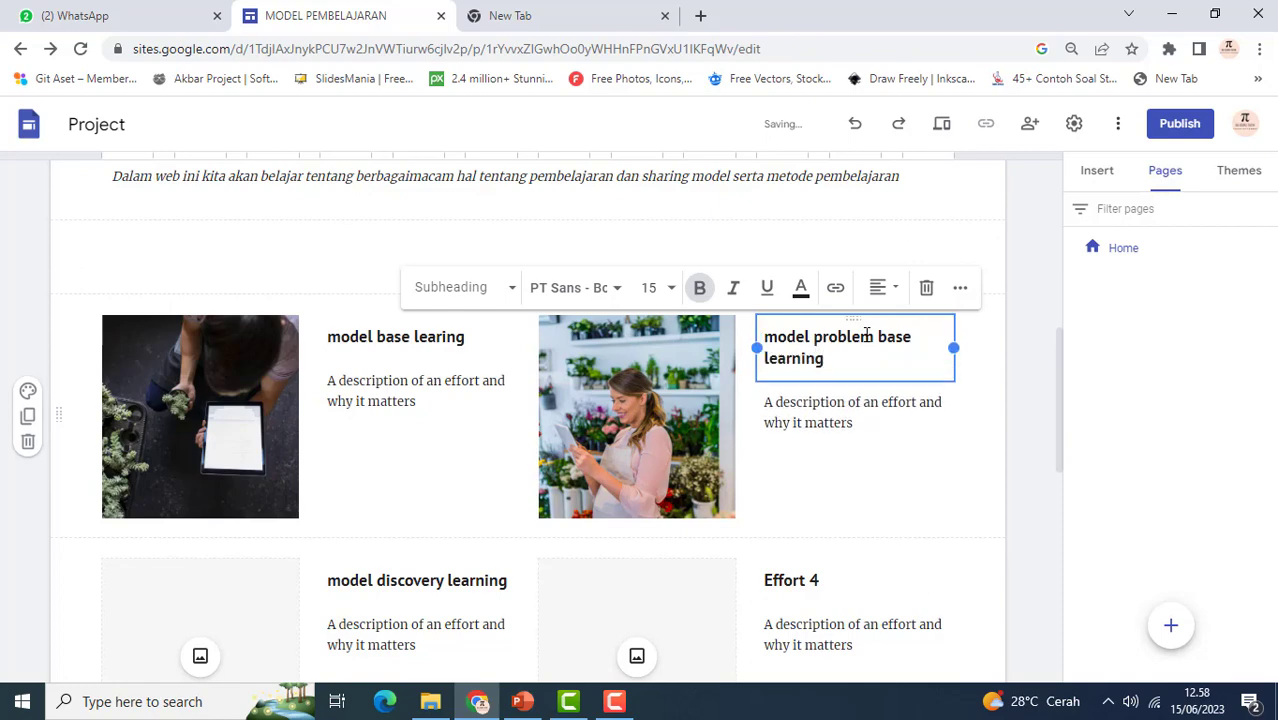
Replace the "Effort 4" heading with "model pembelajaran TGT"
double_click(783, 582)
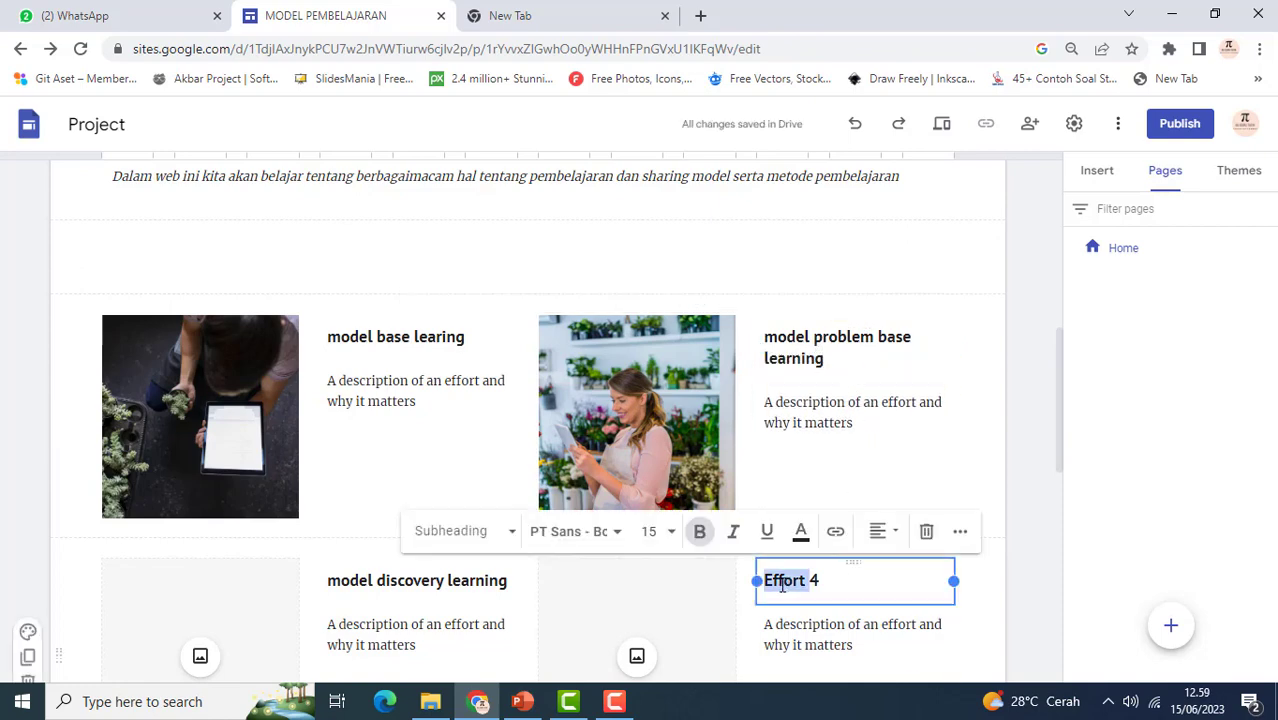
click(850, 581)
drag(850, 581, 752, 582)
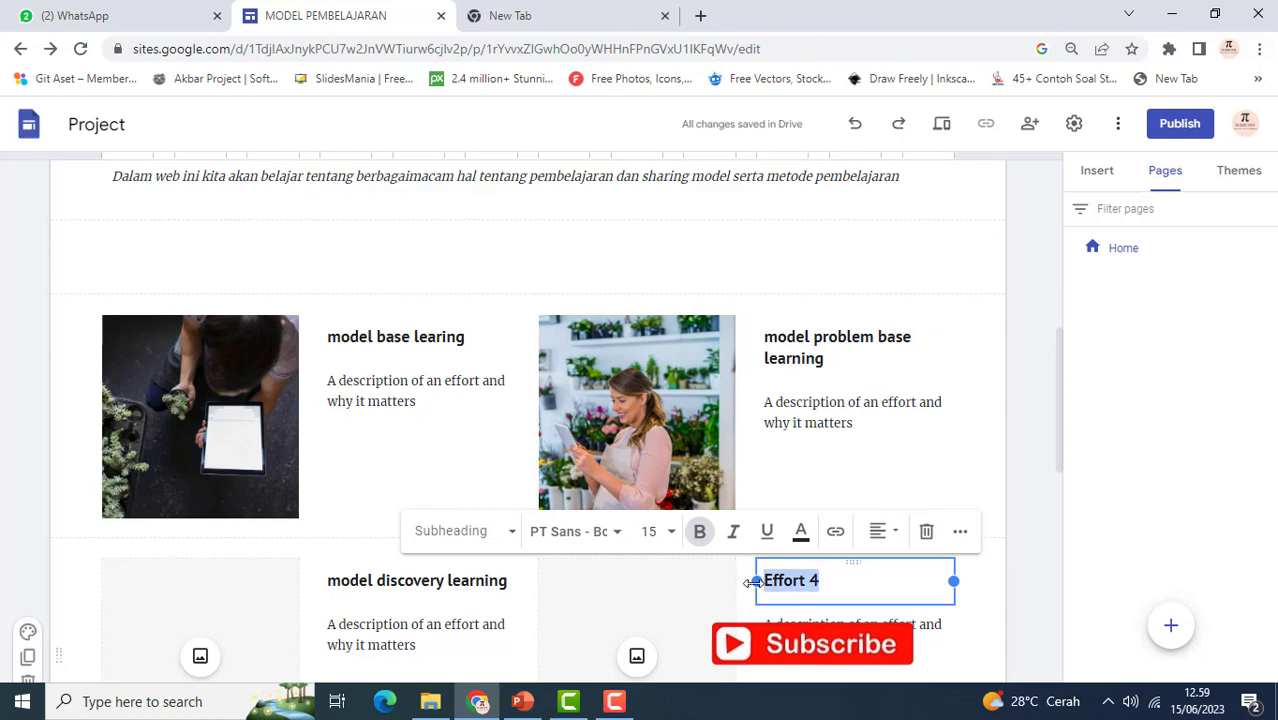
text(model pemb)
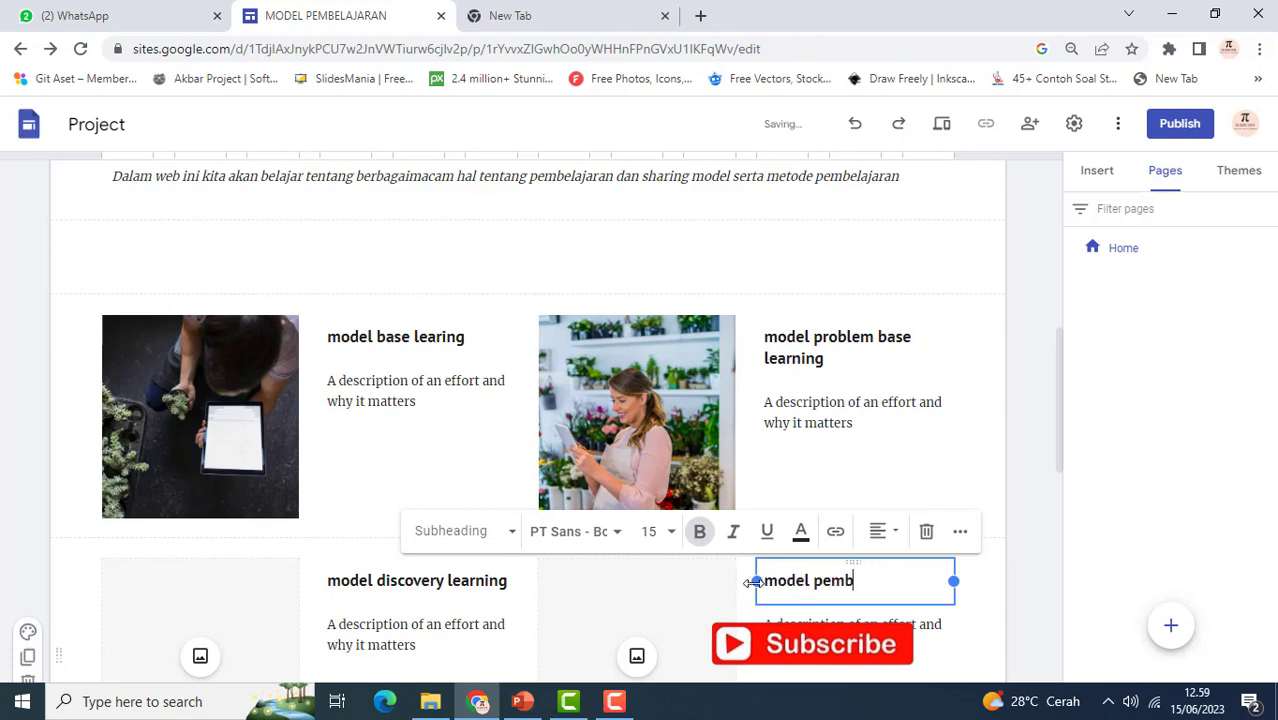
text(elajaran)
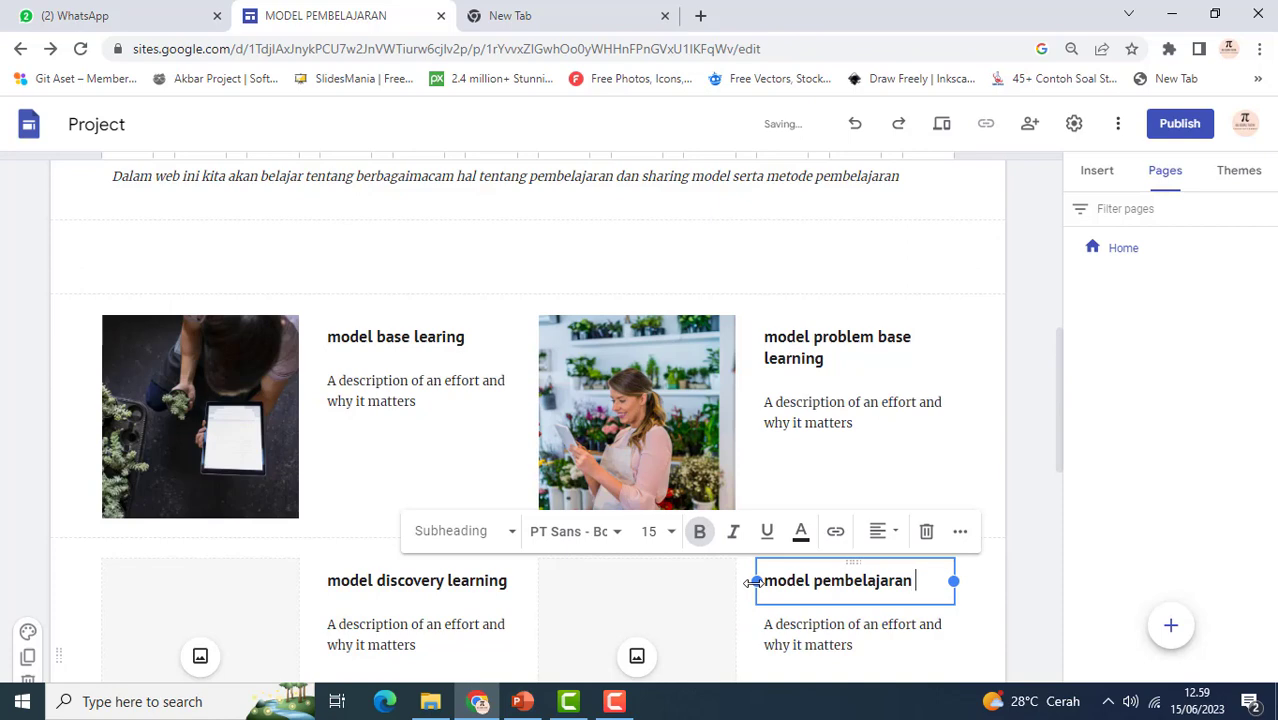
text( g)
text(GM)
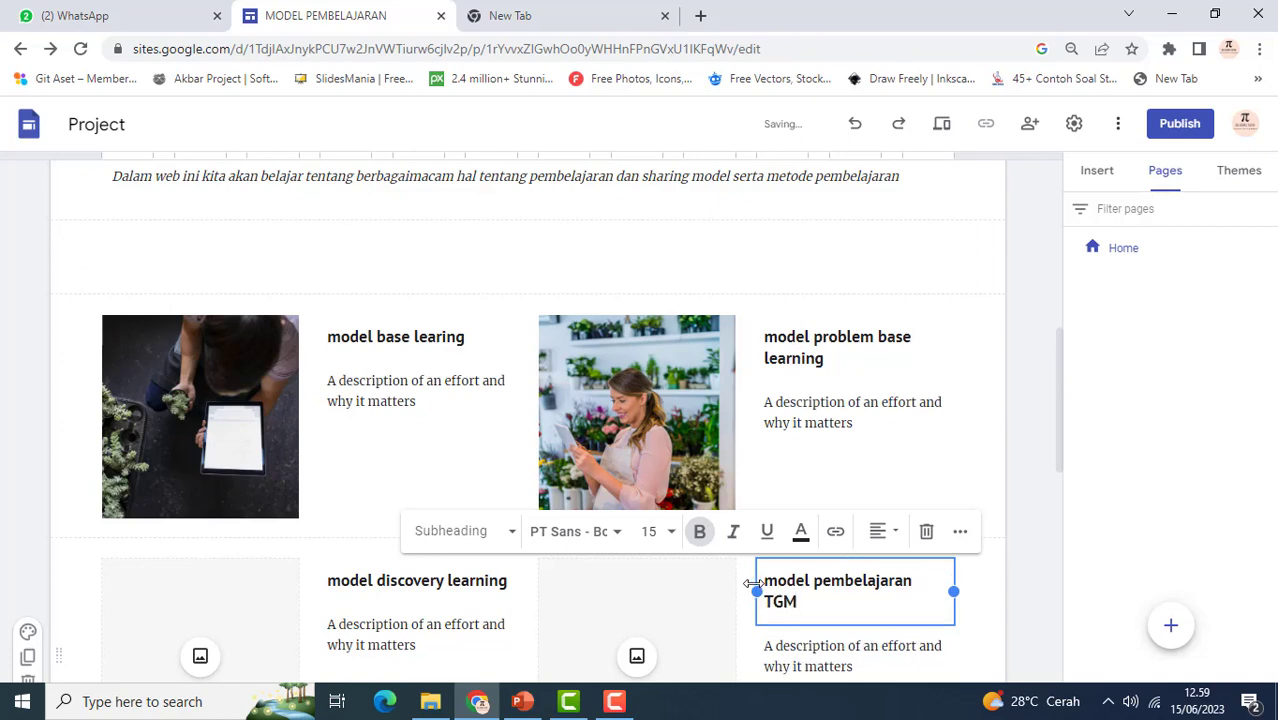
key(BackSpace)
text(T)
Search Google Images for "anak di kelas" and insert the smiling schoolgirl photo into the placeholder beside "model discovery learning"
scroll(752, 582, up, 1)
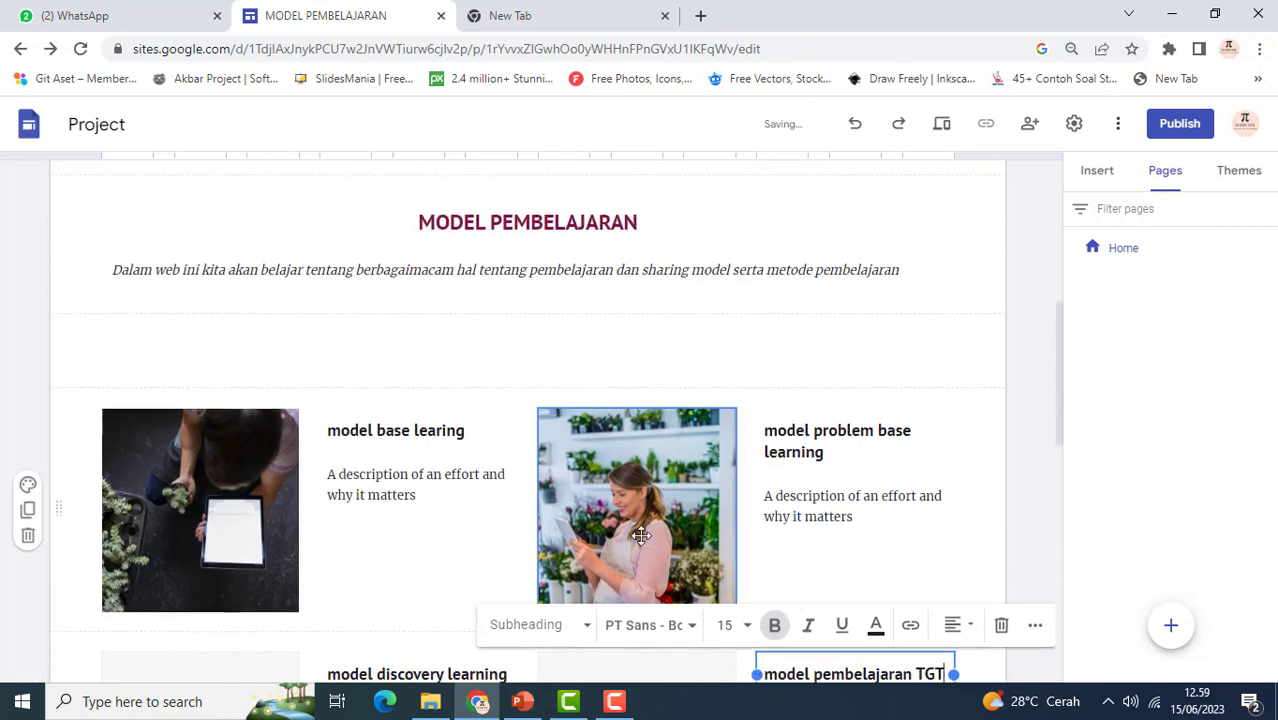
scroll(636, 573, down, 5)
scroll(558, 414, up, 2)
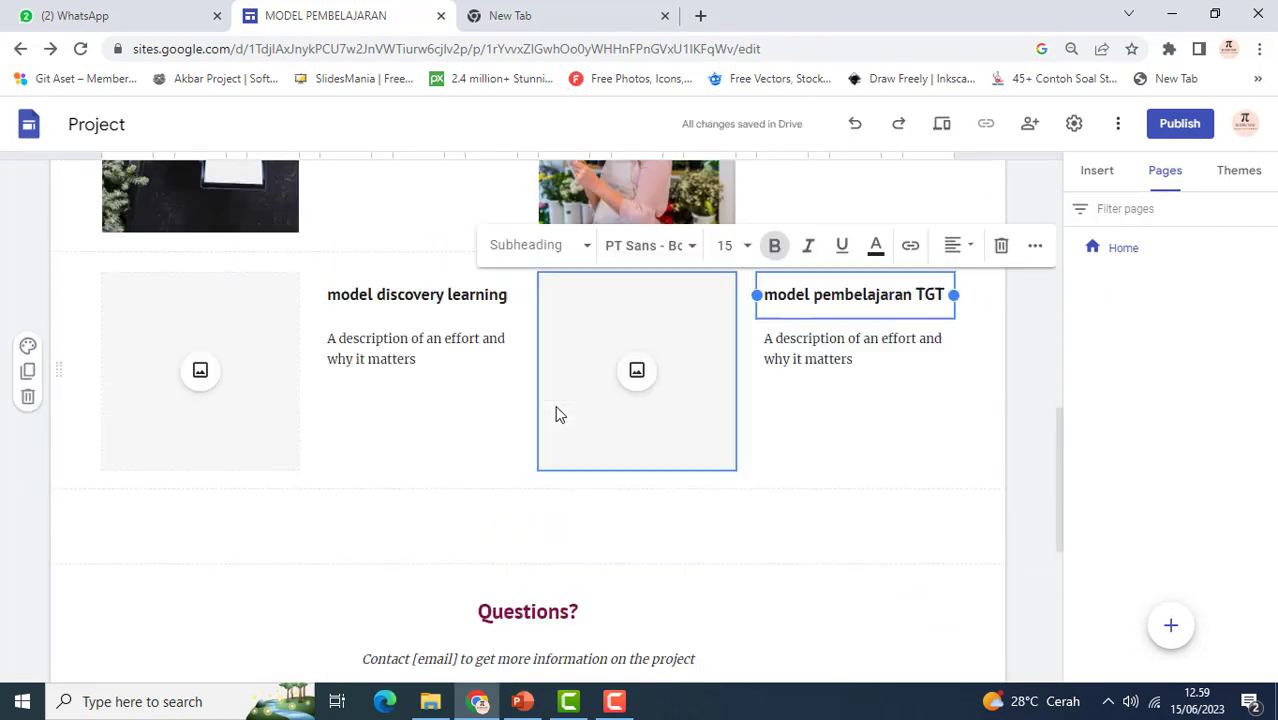
click(210, 480)
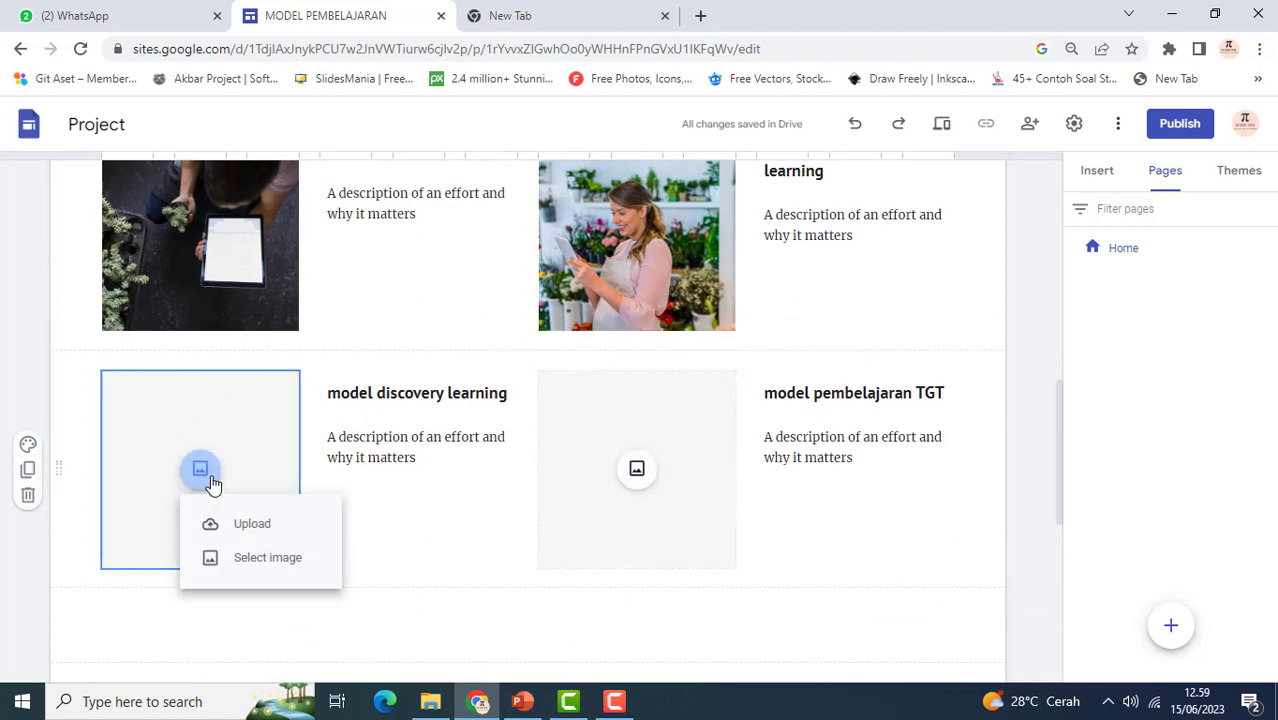
click(243, 560)
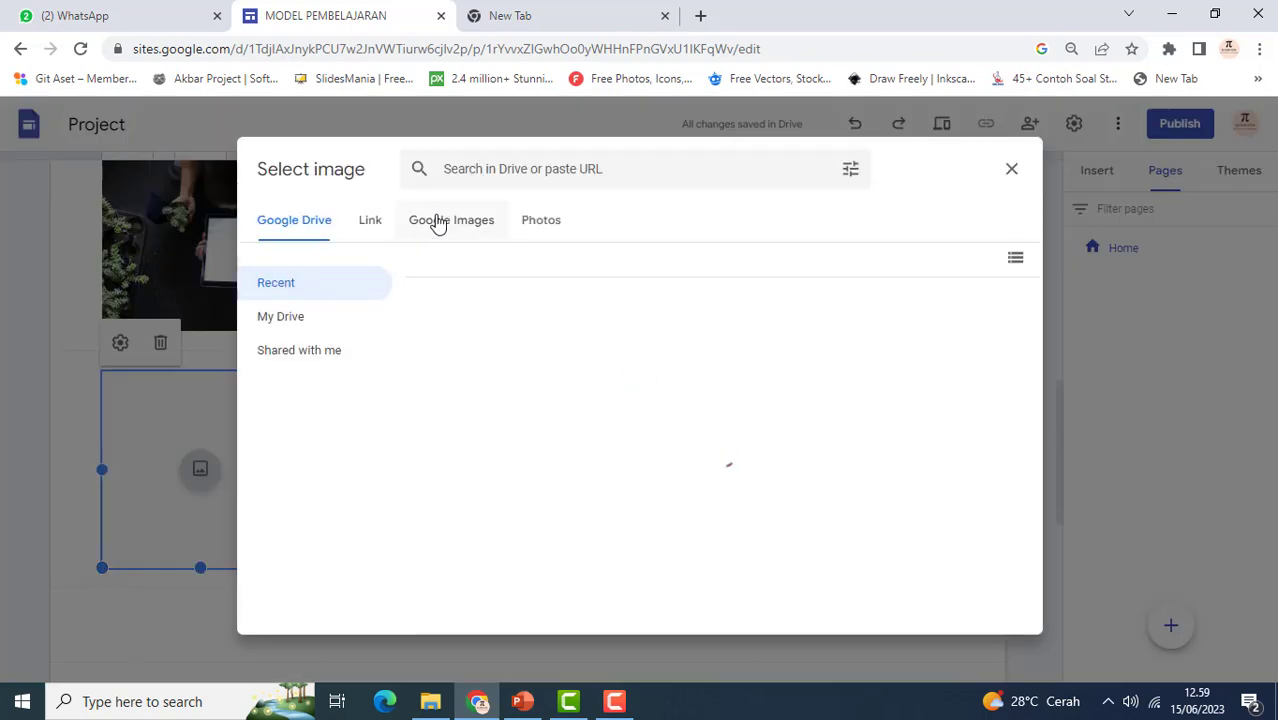
click(477, 212)
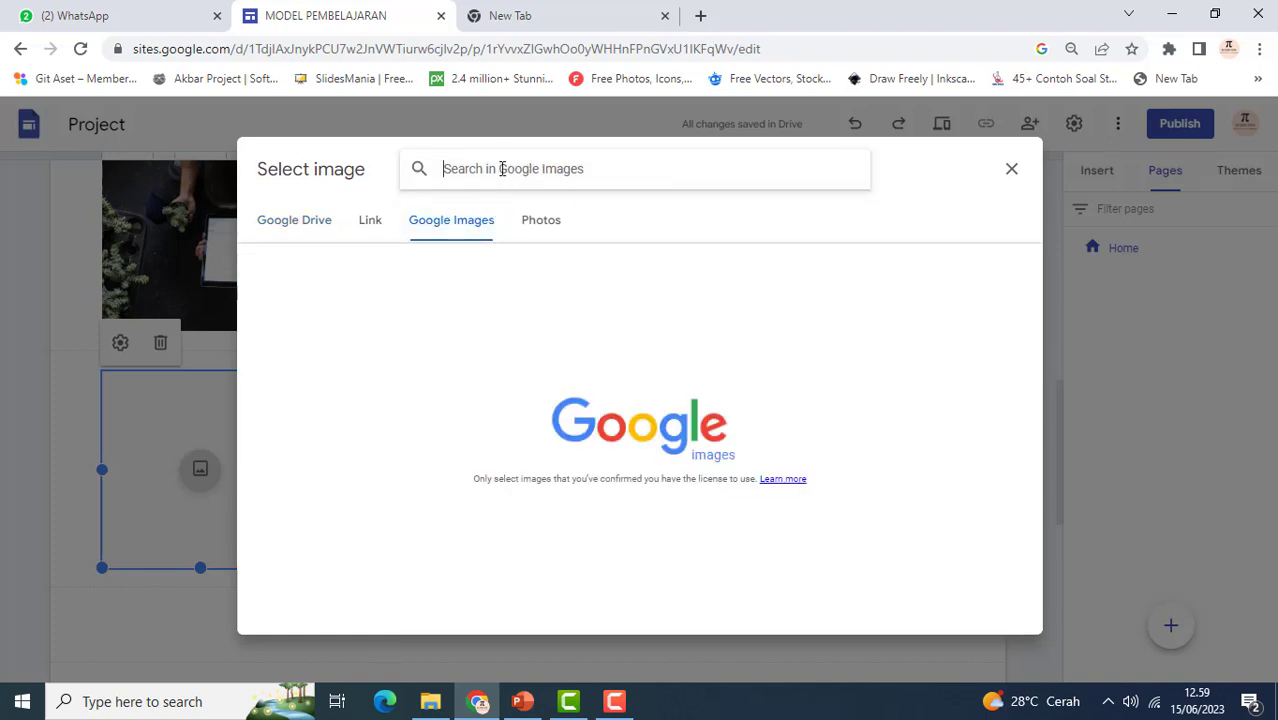
click(502, 168)
text(an)
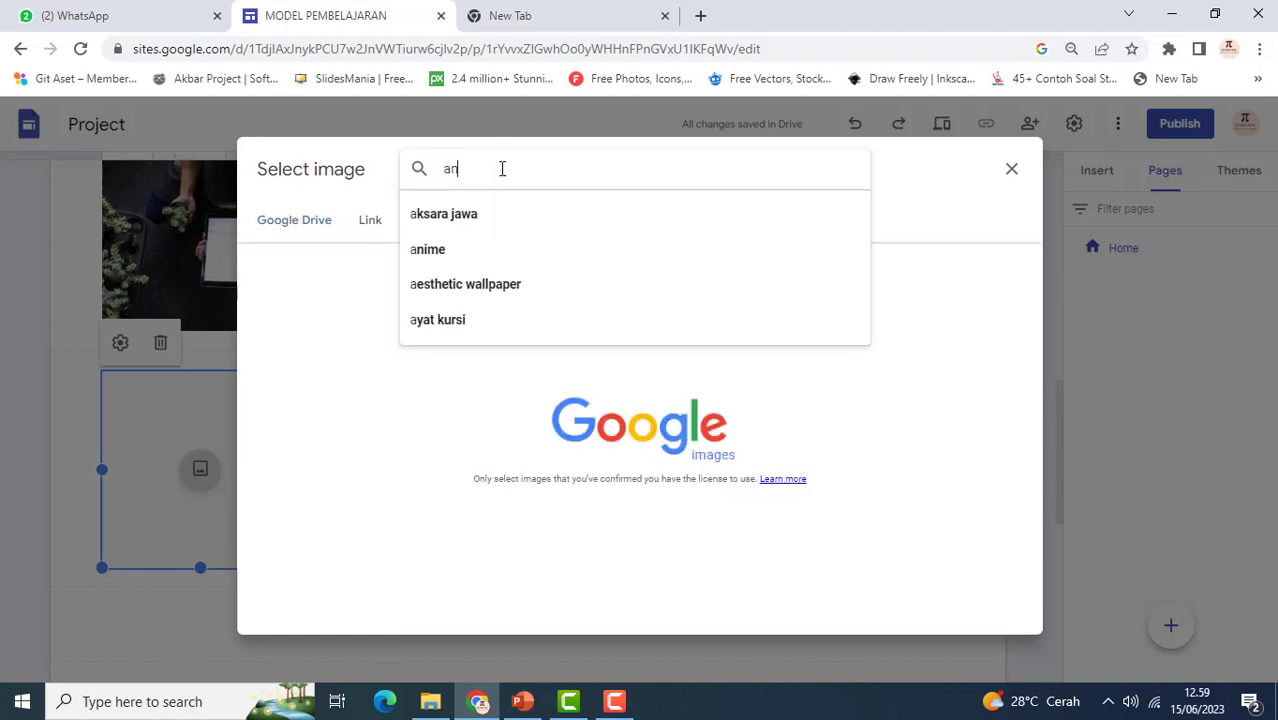
text(ak di kelas)
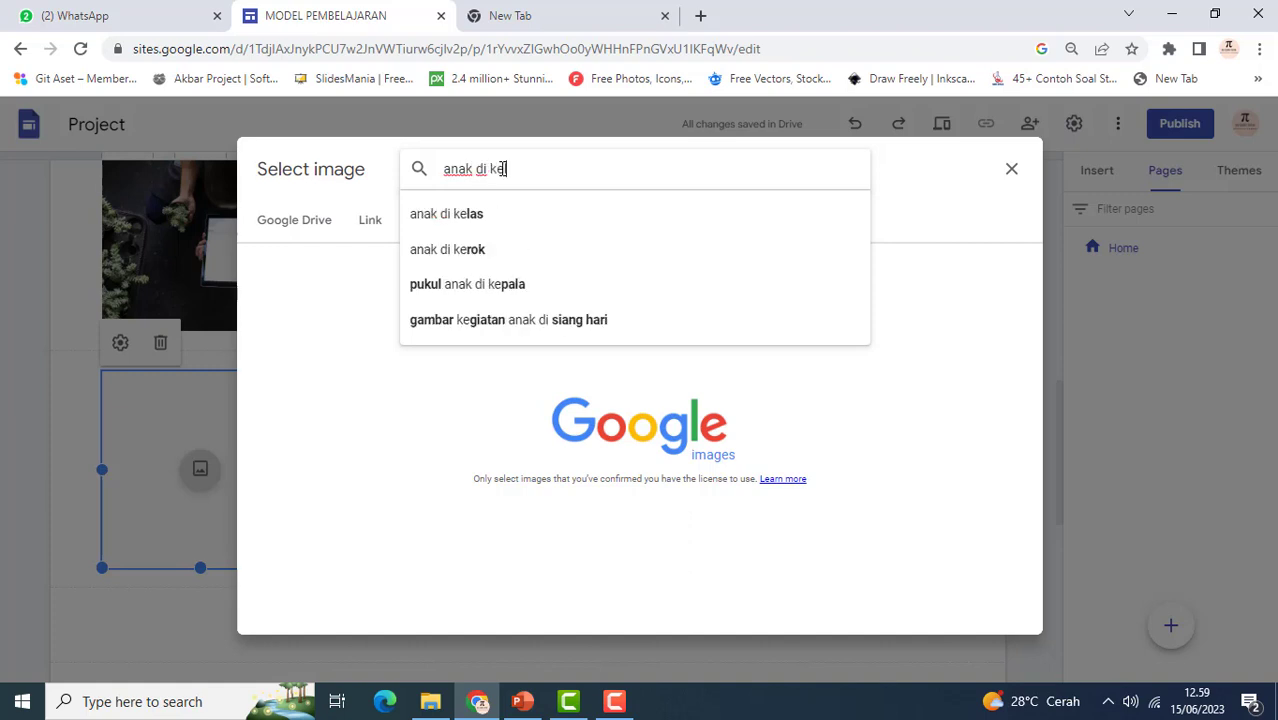
click(455, 216)
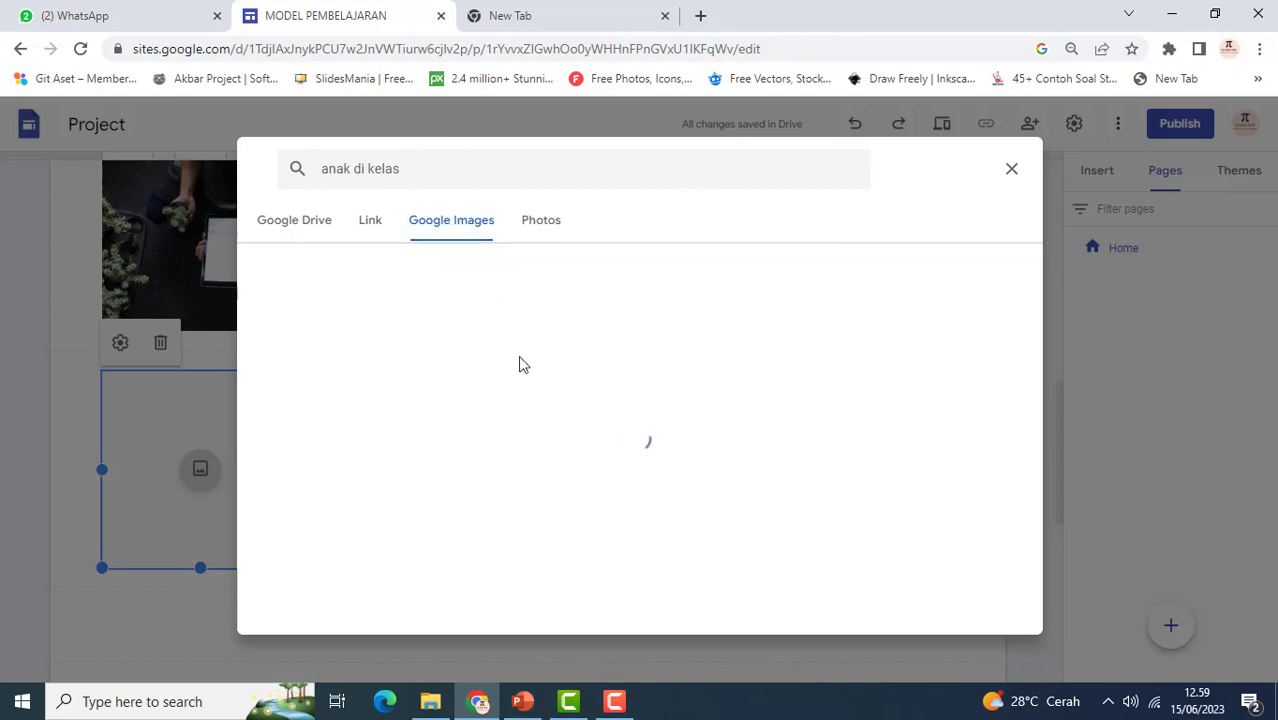
click(512, 338)
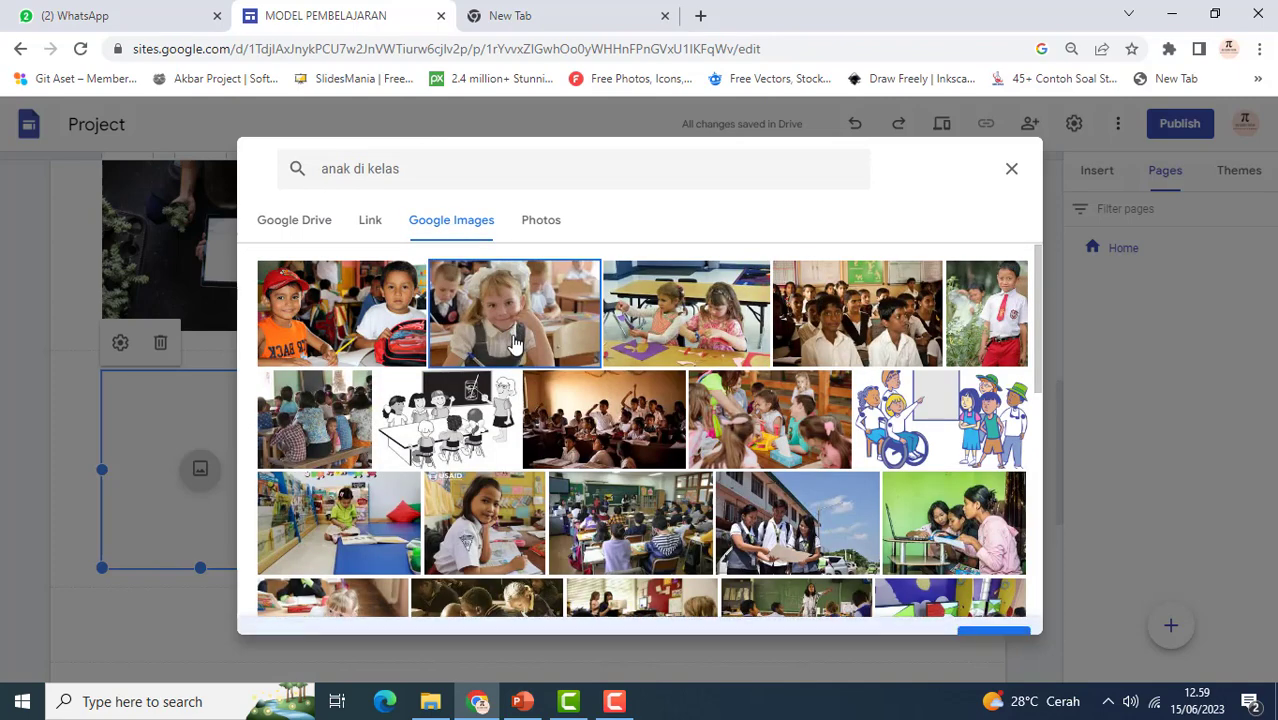
click(1008, 613)
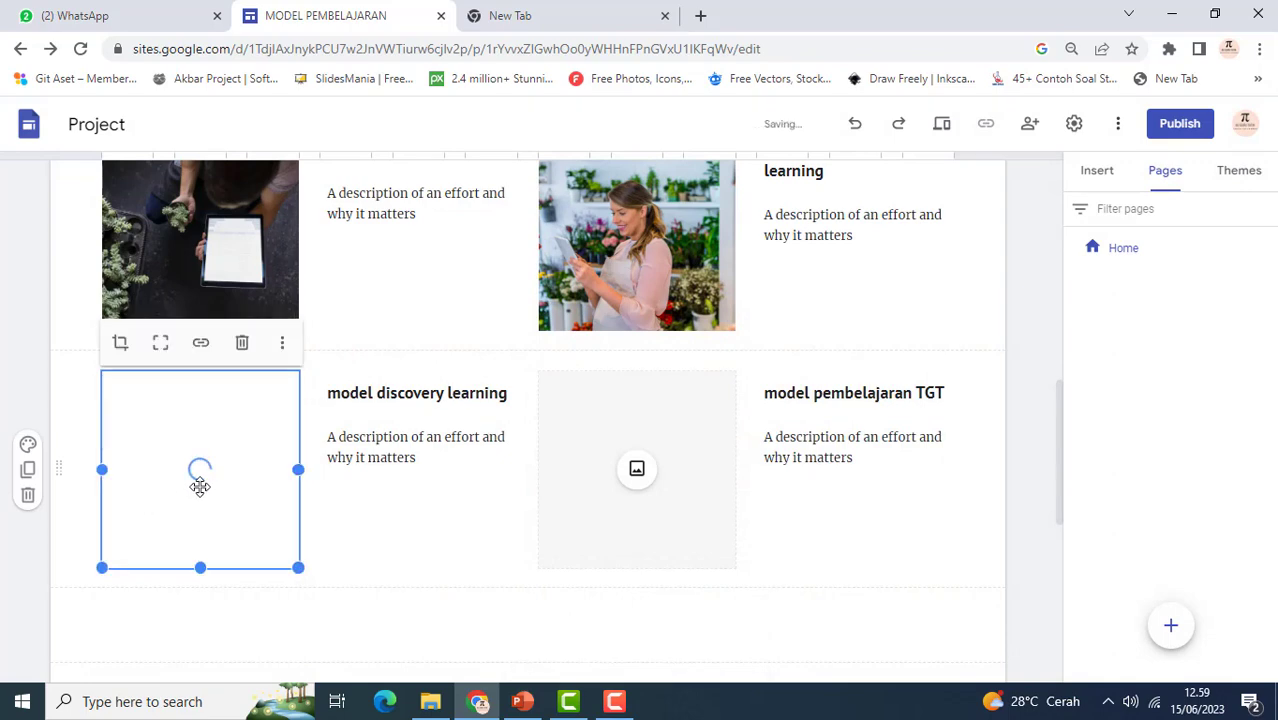
Search Google Images for "gambar anak dikelas" and insert the photo of two girls studying into the placeholder beside "model pembelajaran TGT"
click(638, 488)
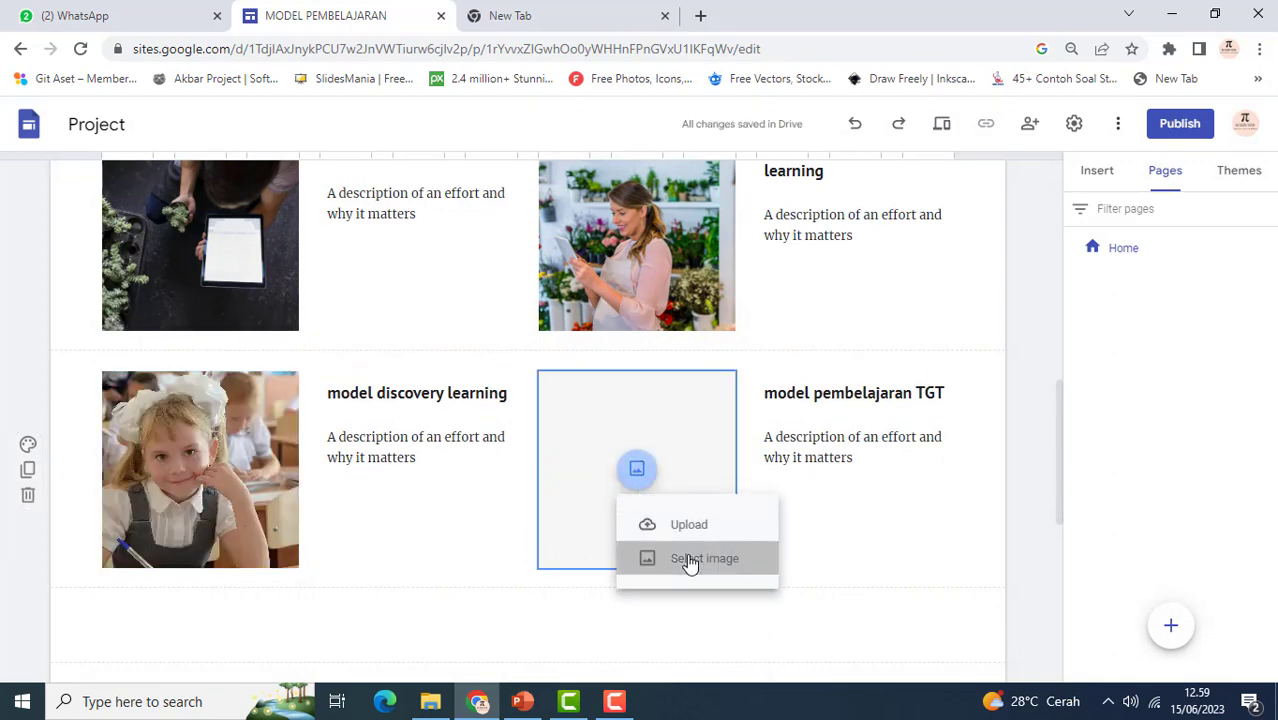
click(688, 561)
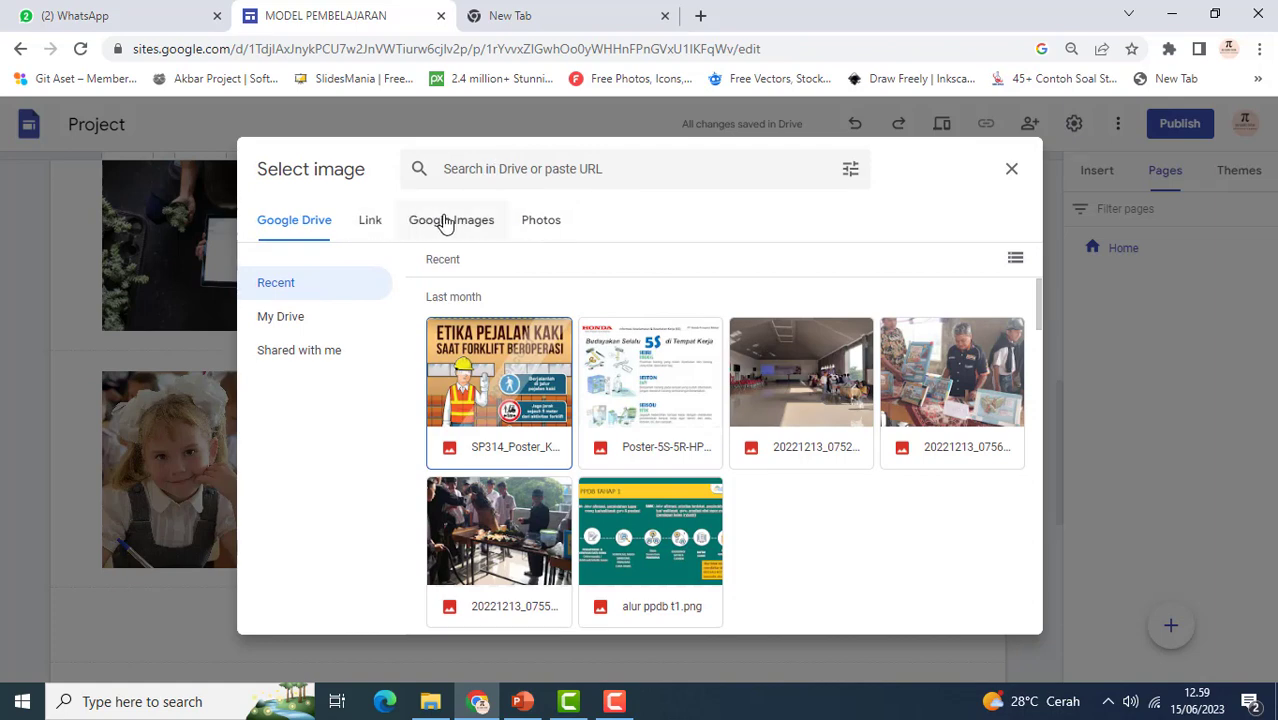
click(474, 227)
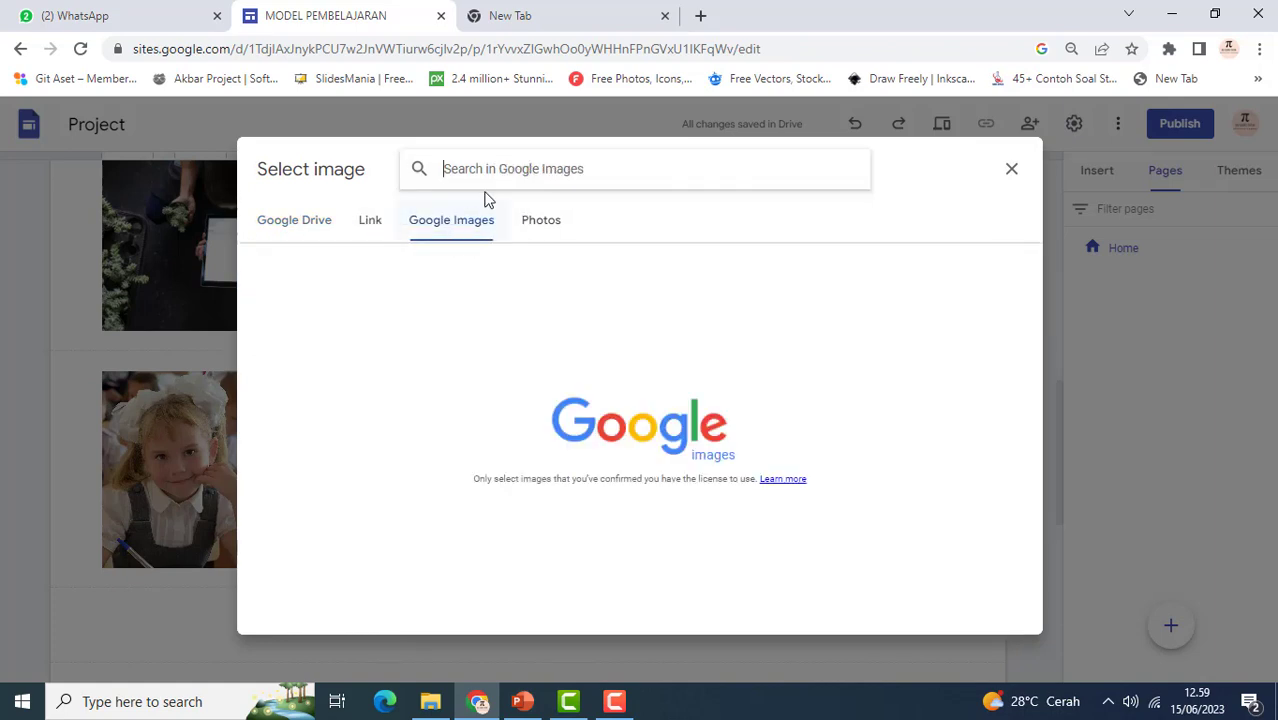
text(anak)
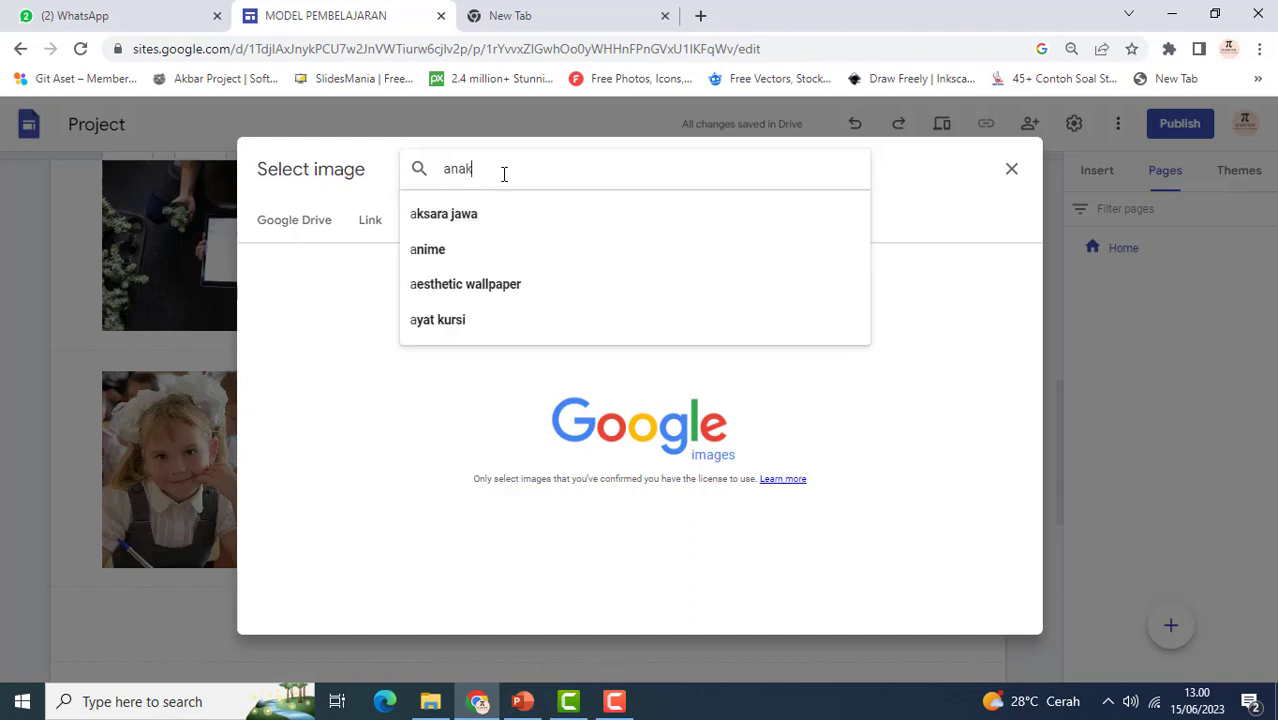
text( dikelas)
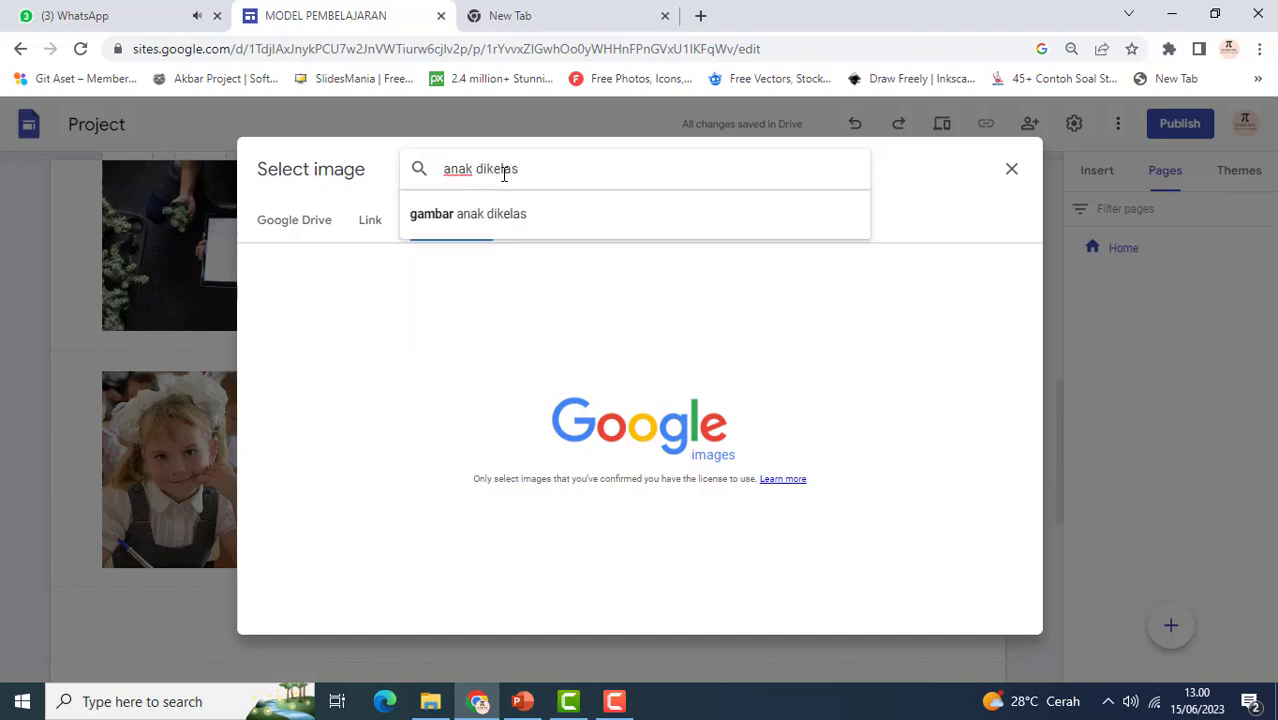
click(507, 215)
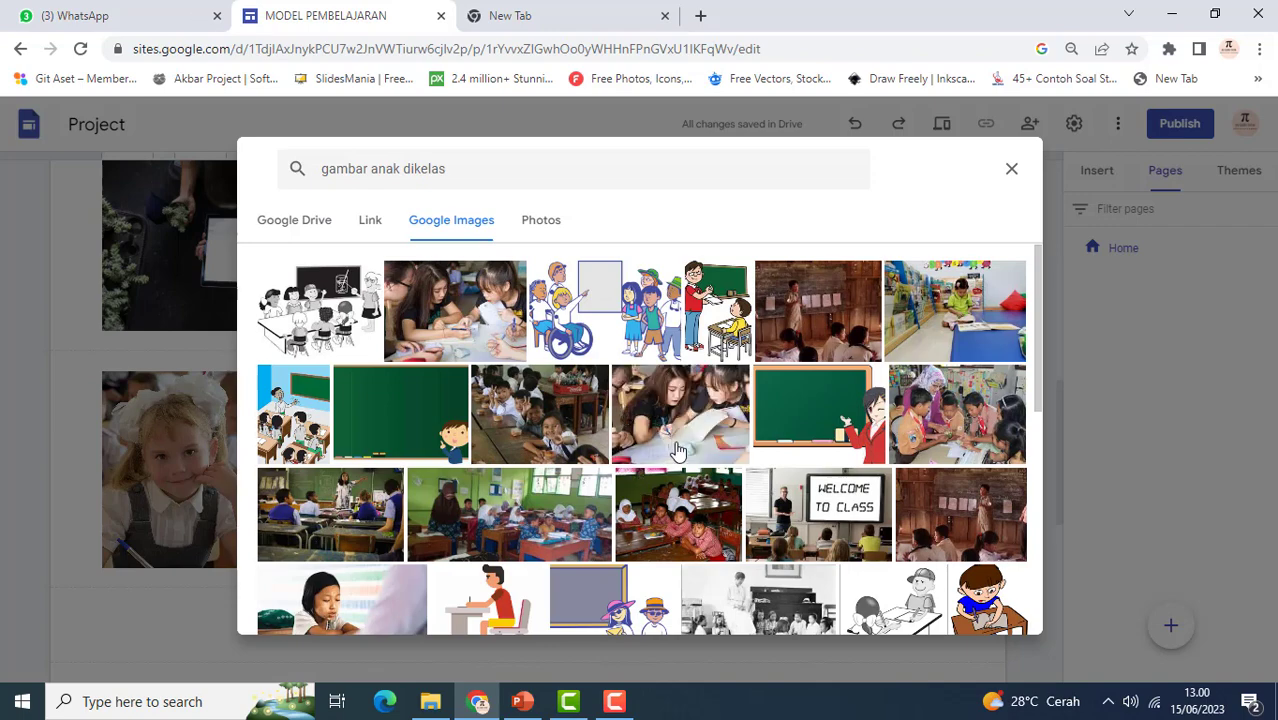
click(678, 450)
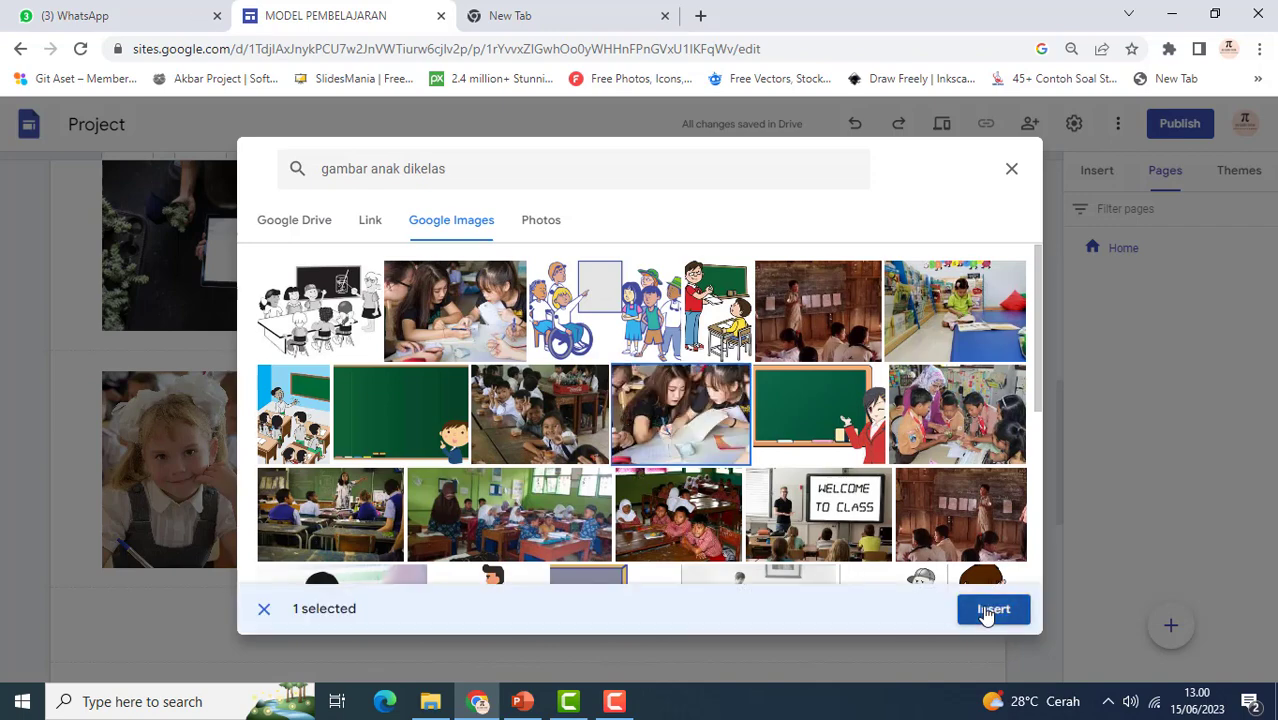
click(987, 612)
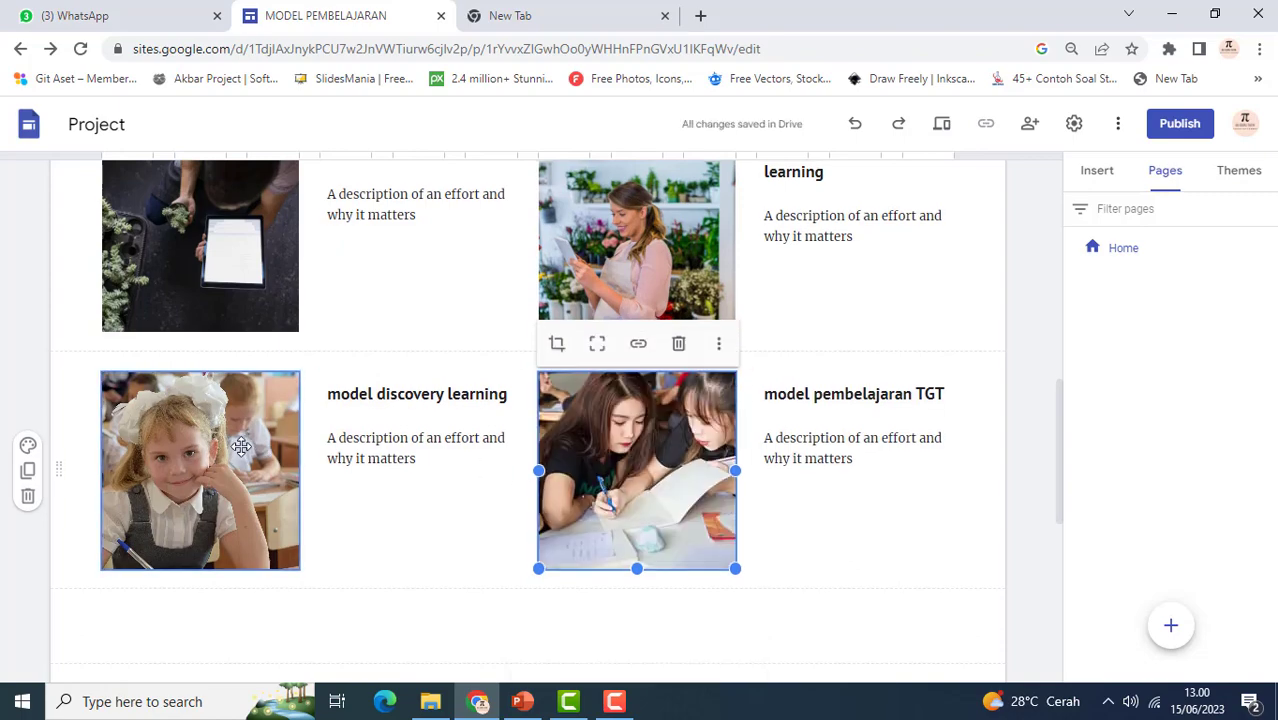
scroll(241, 445, up, 5)
scroll(241, 445, down, 3)
scroll(241, 445, up, 6)
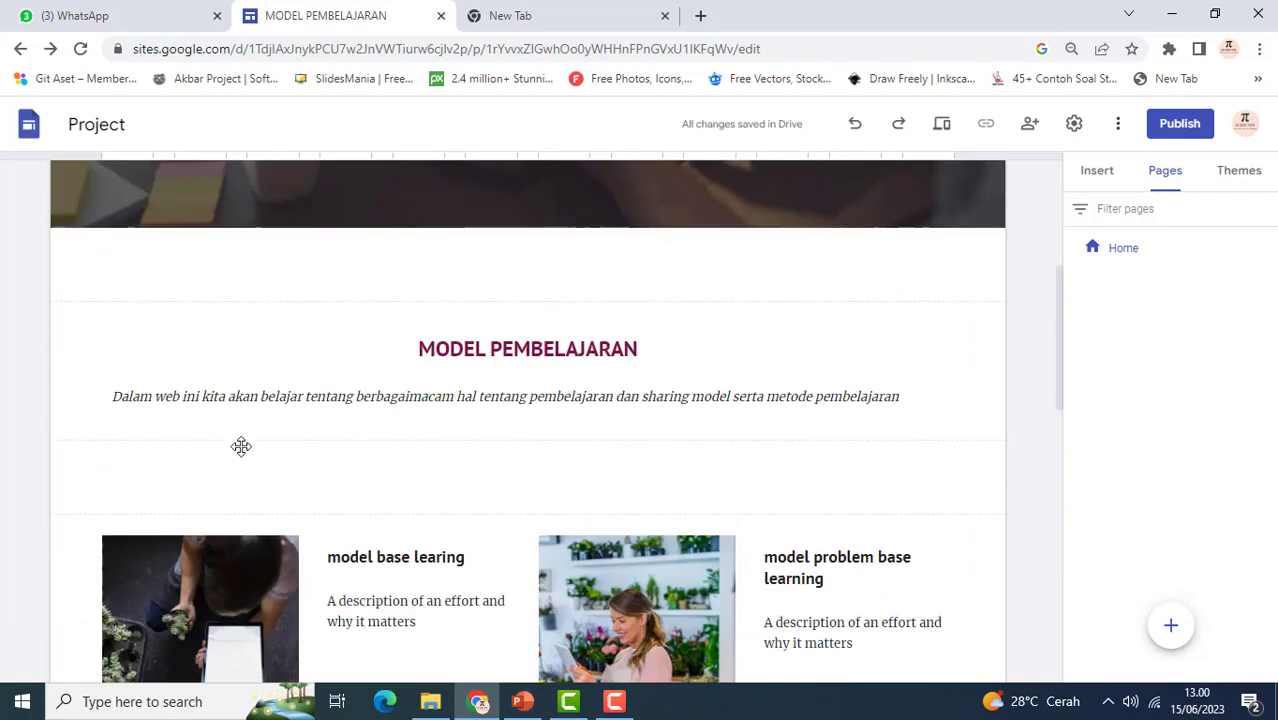
Review the Home page from the MODEL PEMBELAJARAN introduction down to the four learning model entries and their images
scroll(305, 428, down, 8)
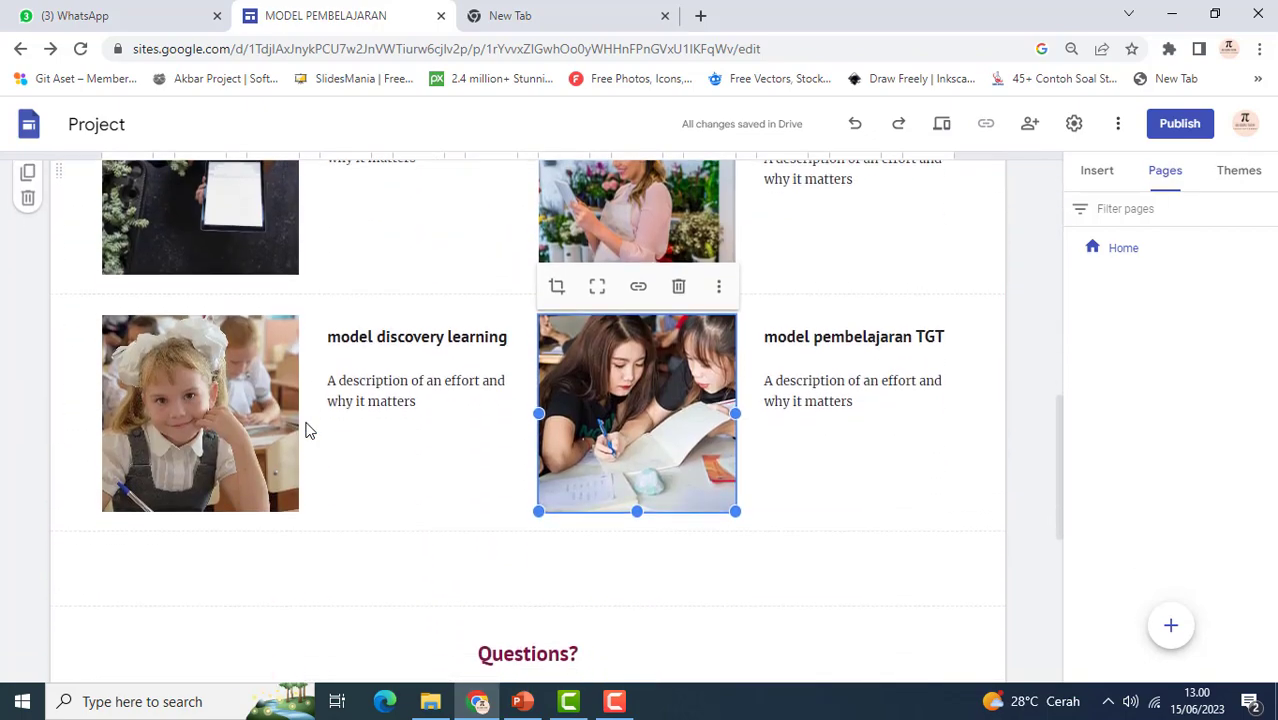
scroll(308, 429, up, 4)
scroll(305, 428, up, 4)
scroll(305, 428, down, 7)
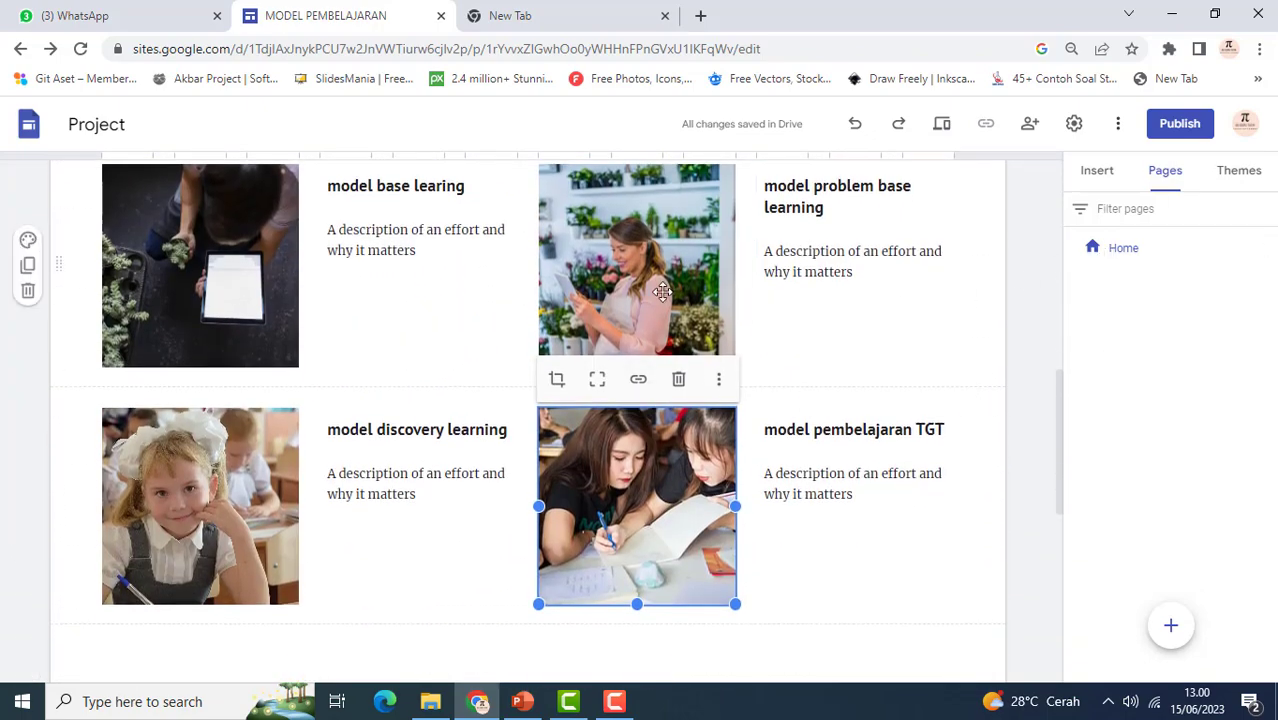
scroll(534, 445, up, 4)
scroll(206, 342, down, 3)
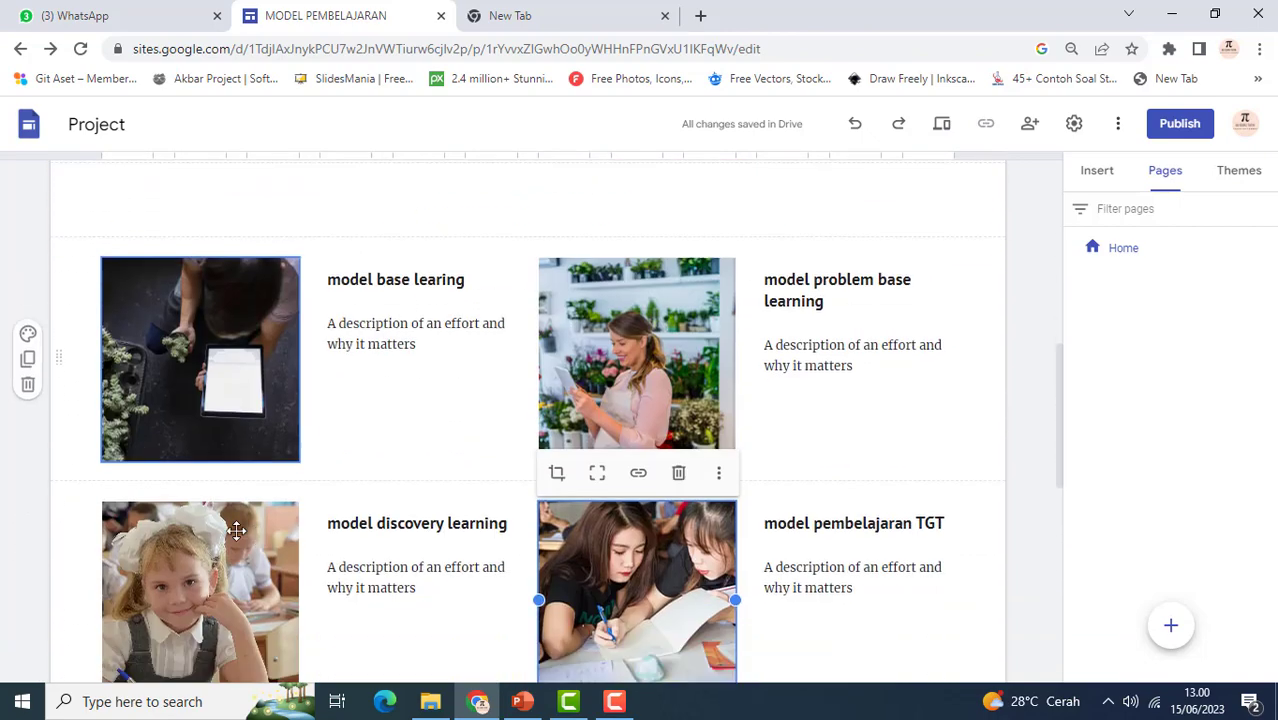
scroll(928, 440, up, 6)
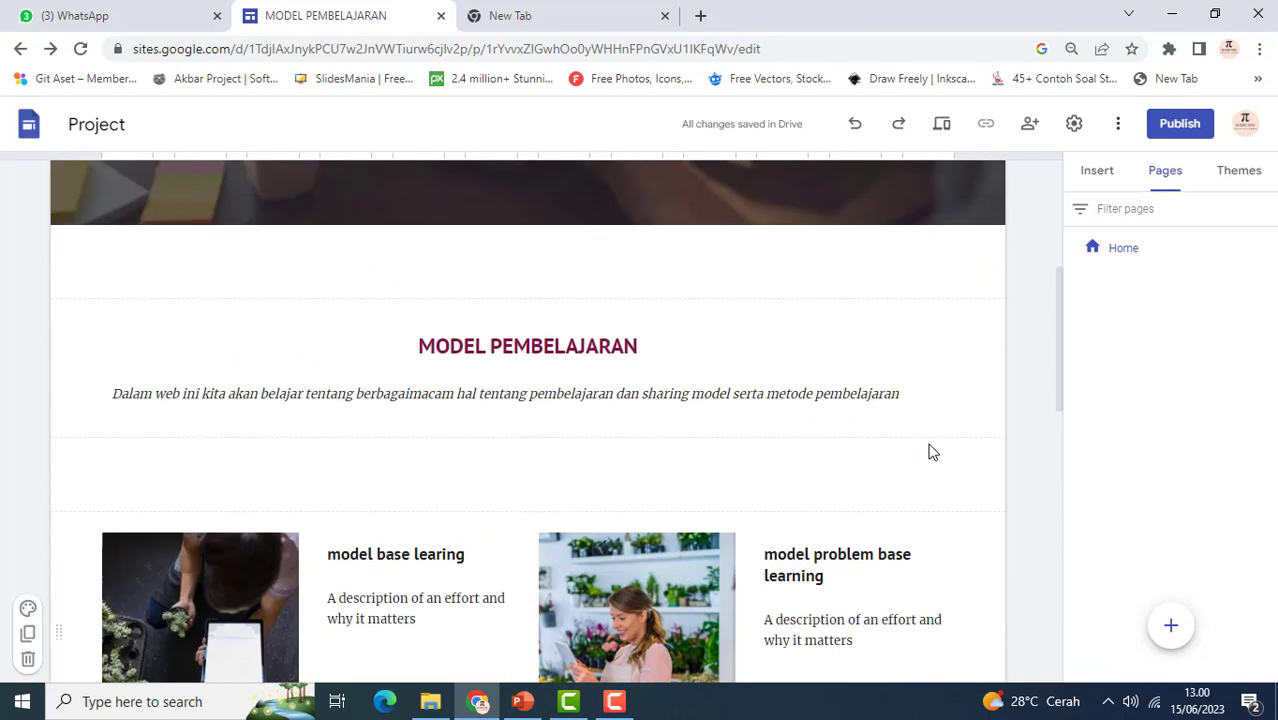
Add a new page named "model tgt" to the site
scroll(928, 452, up, 1)
click(1170, 625)
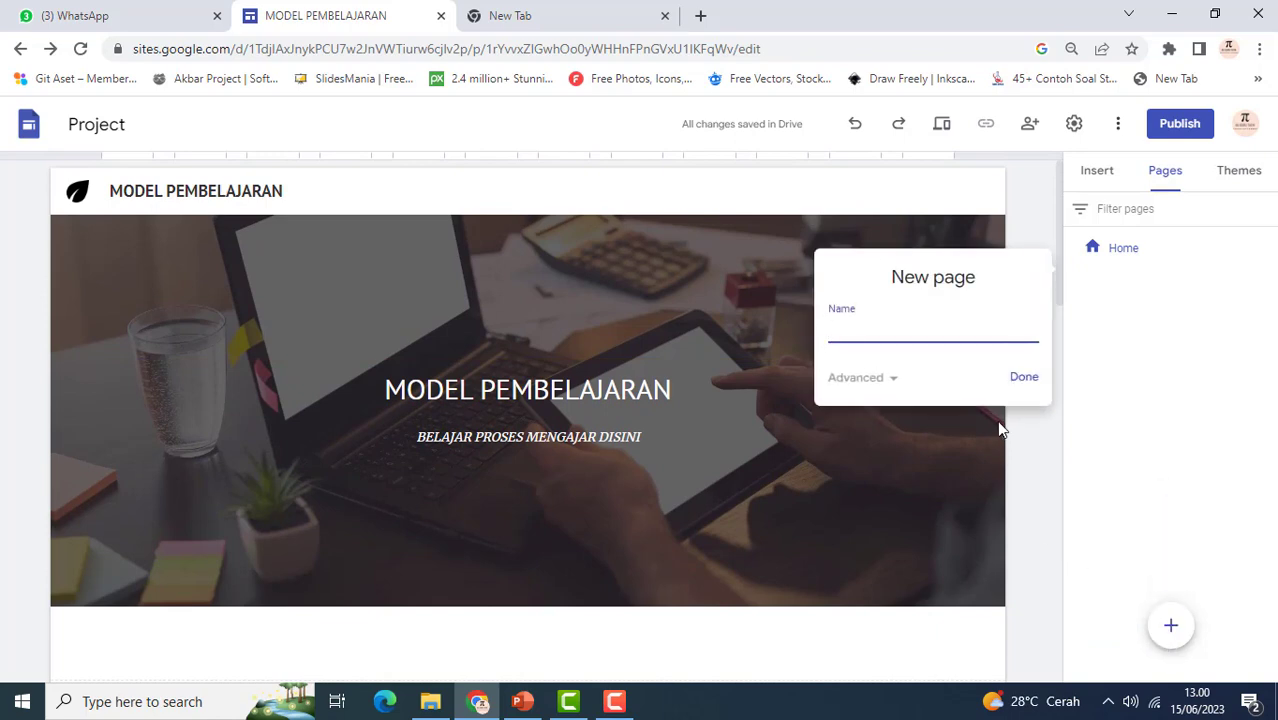
text(model tgt)
click(1018, 386)
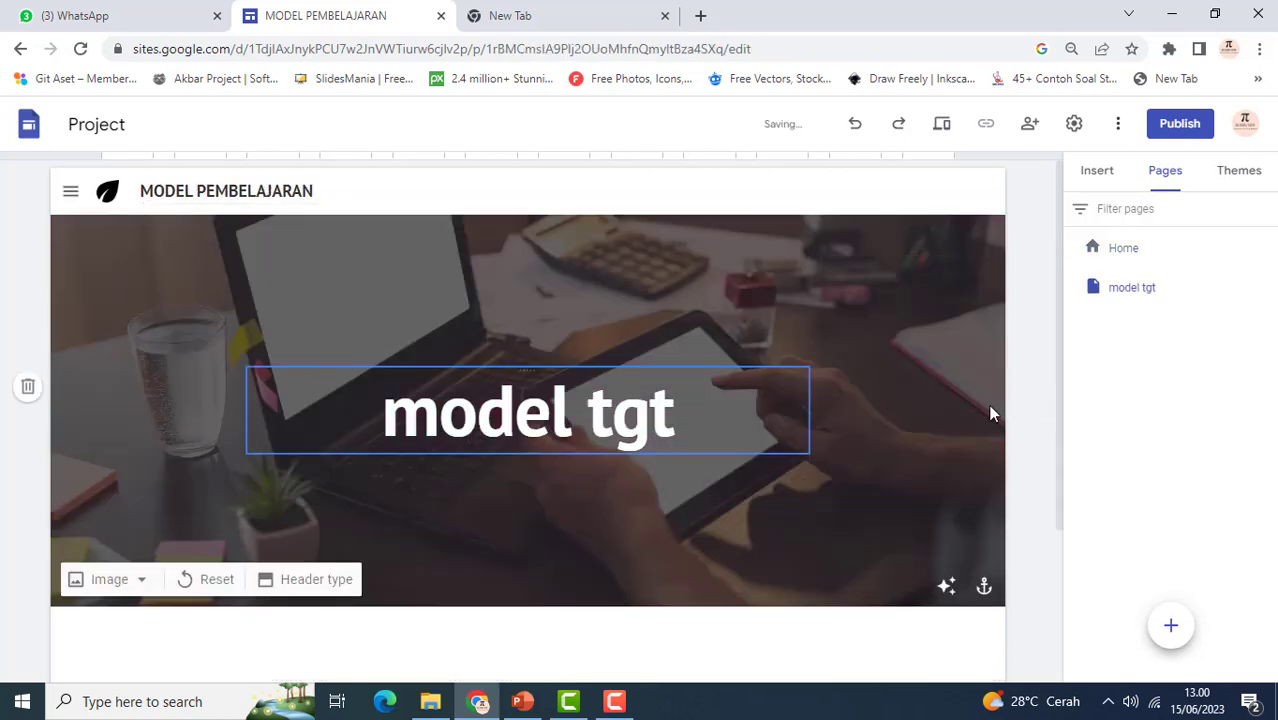
Examine the new "model tgt" page from its header banner down to the footer
scroll(294, 508, down, 2)
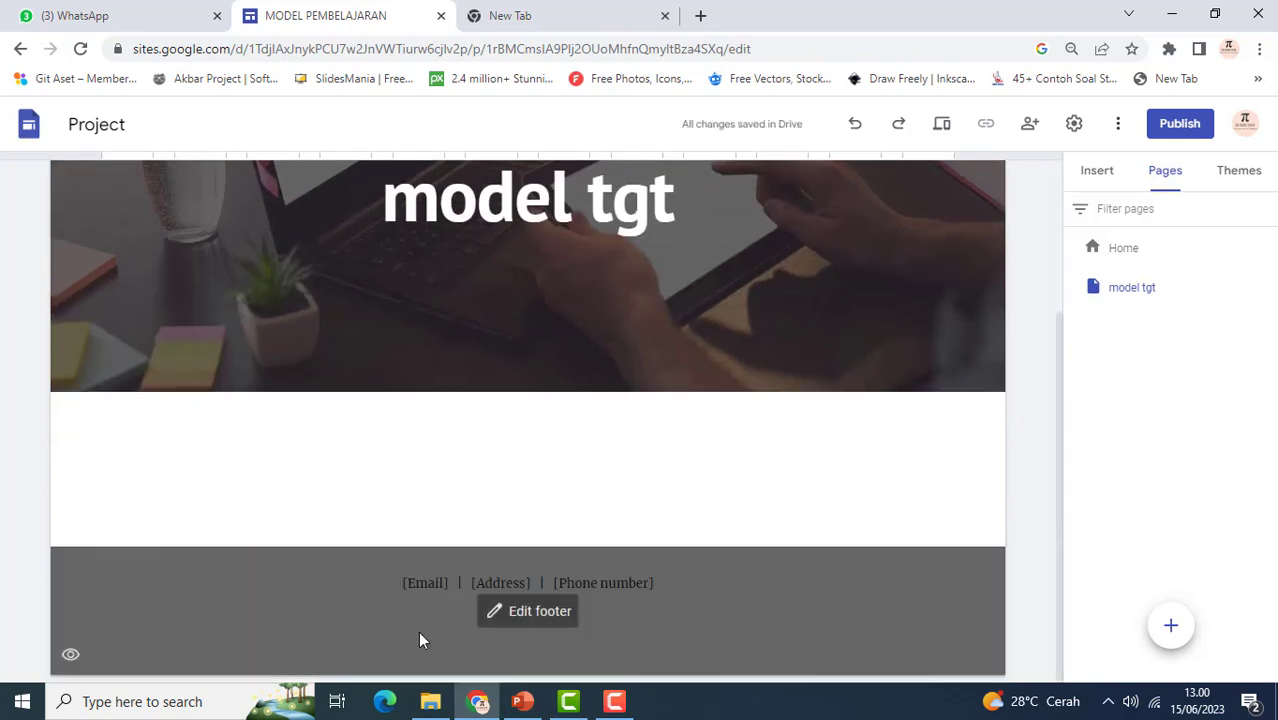
scroll(430, 580, up, 3)
scroll(436, 548, down, 3)
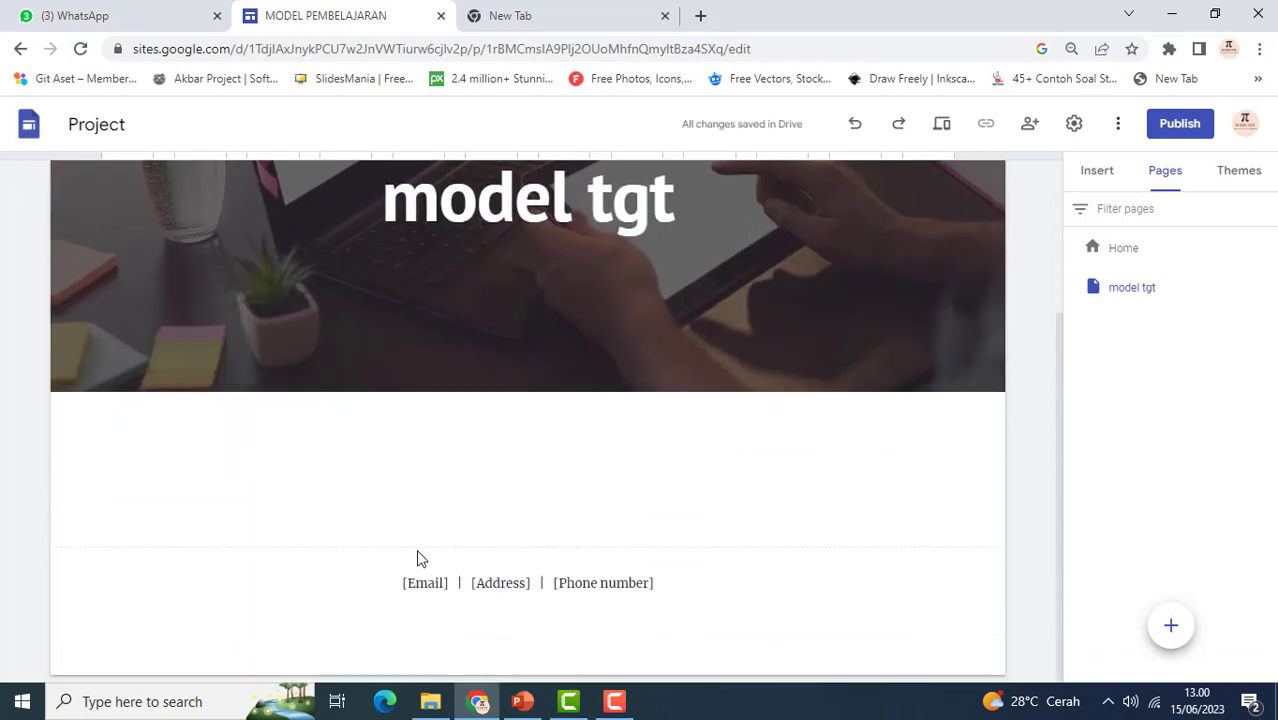
scroll(530, 438, up, 3)
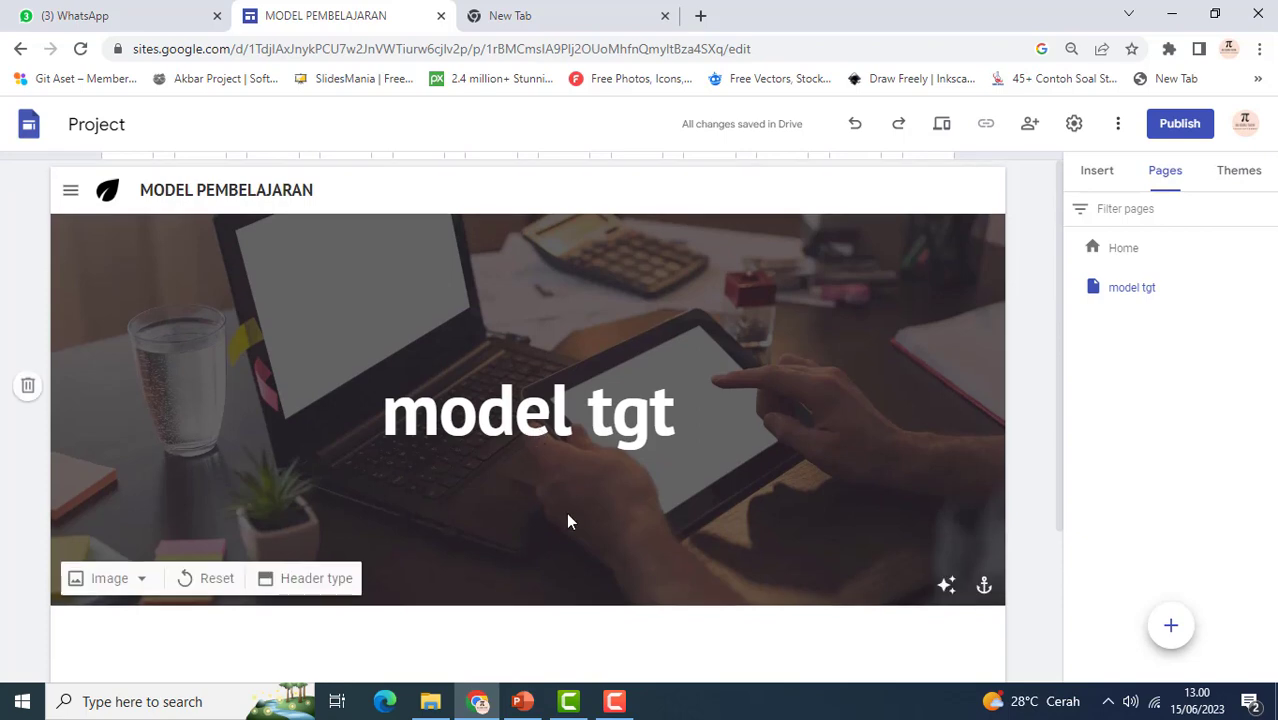
scroll(568, 512, down, 3)
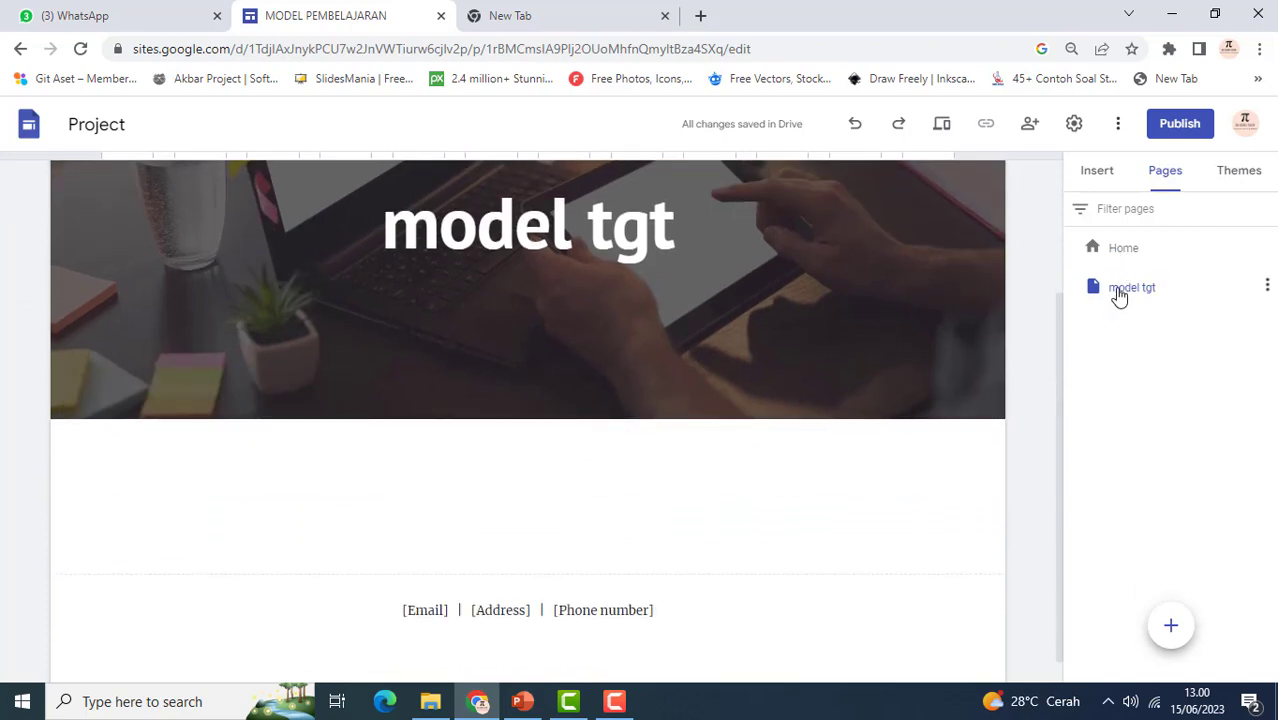
scroll(767, 370, up, 3)
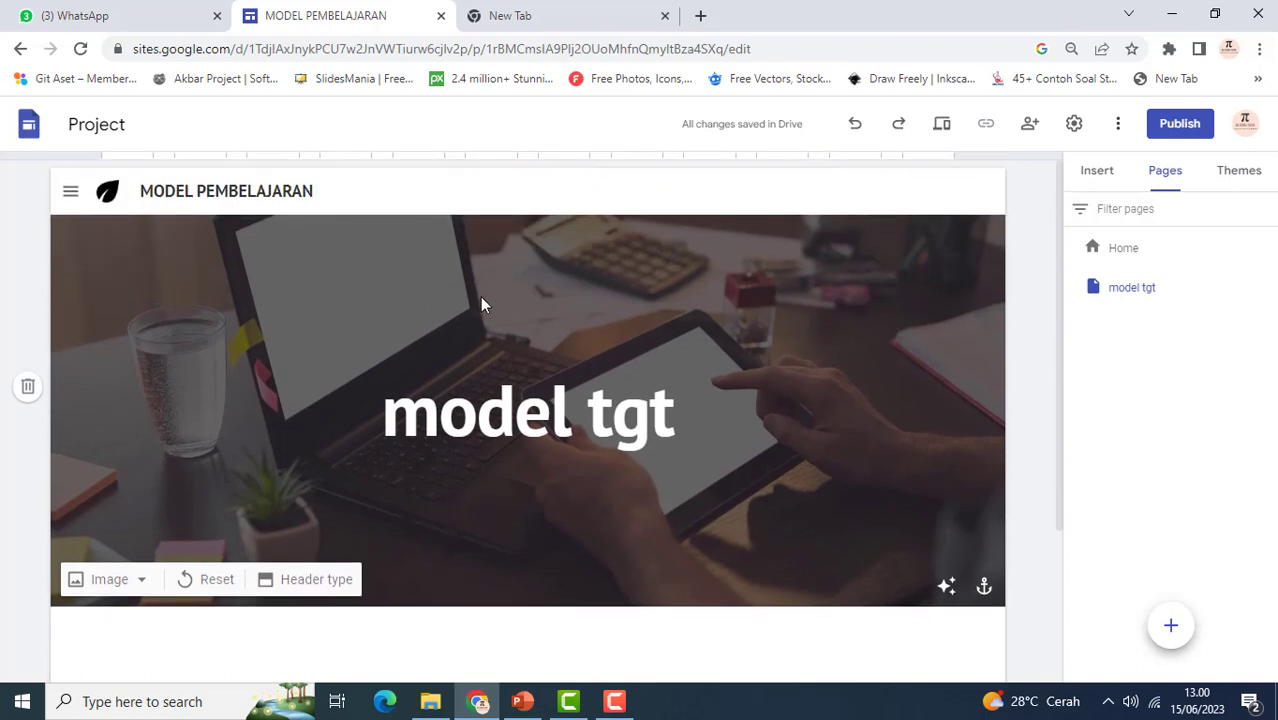
scroll(481, 298, down, 1)
scroll(476, 298, up, 1)
Replace the "model tgt" title in the page header with "MODEL PEMBELAJARAN TGT"
scroll(475, 304, down, 1)
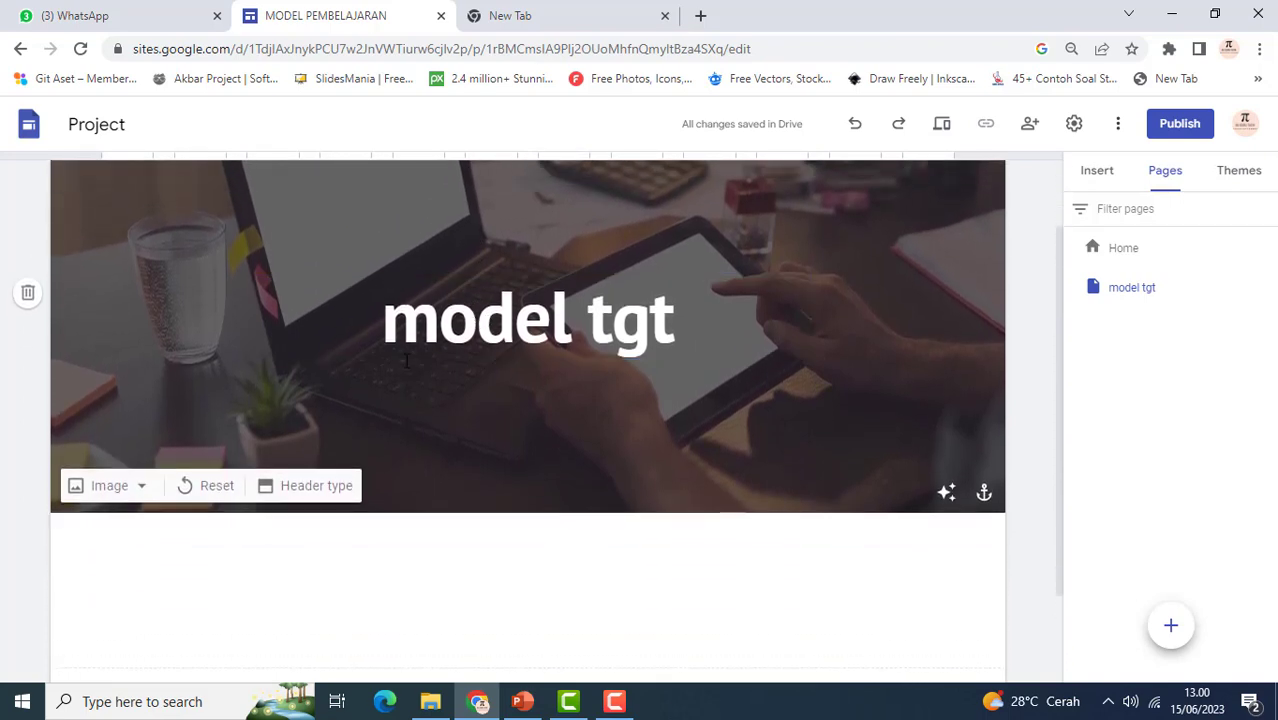
click(382, 320)
drag(382, 320, 719, 328)
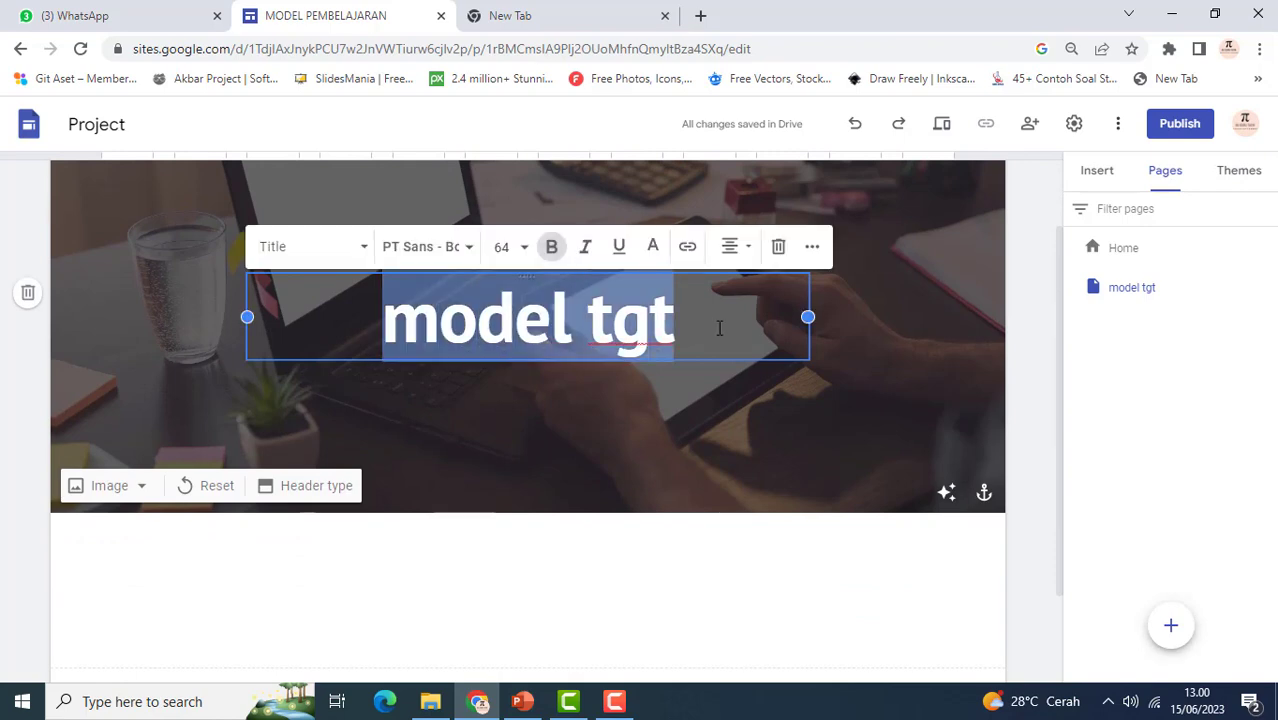
text(MODE)
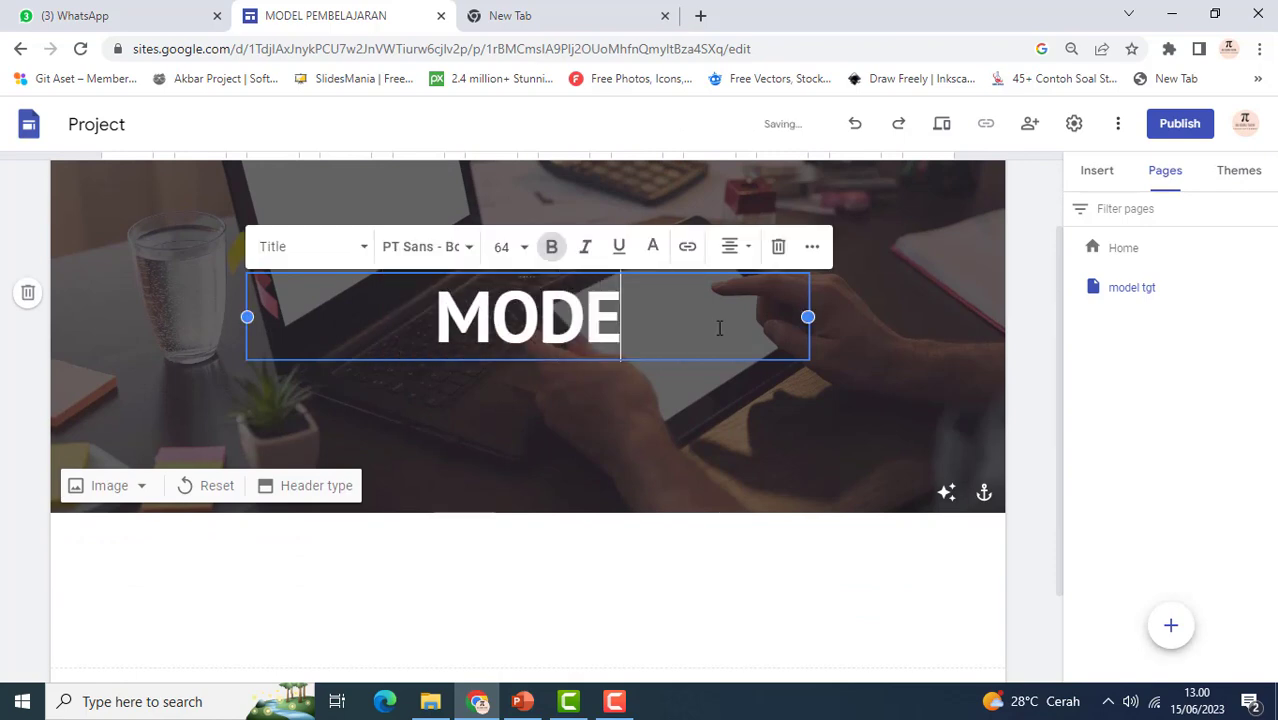
text(L PEMBE)
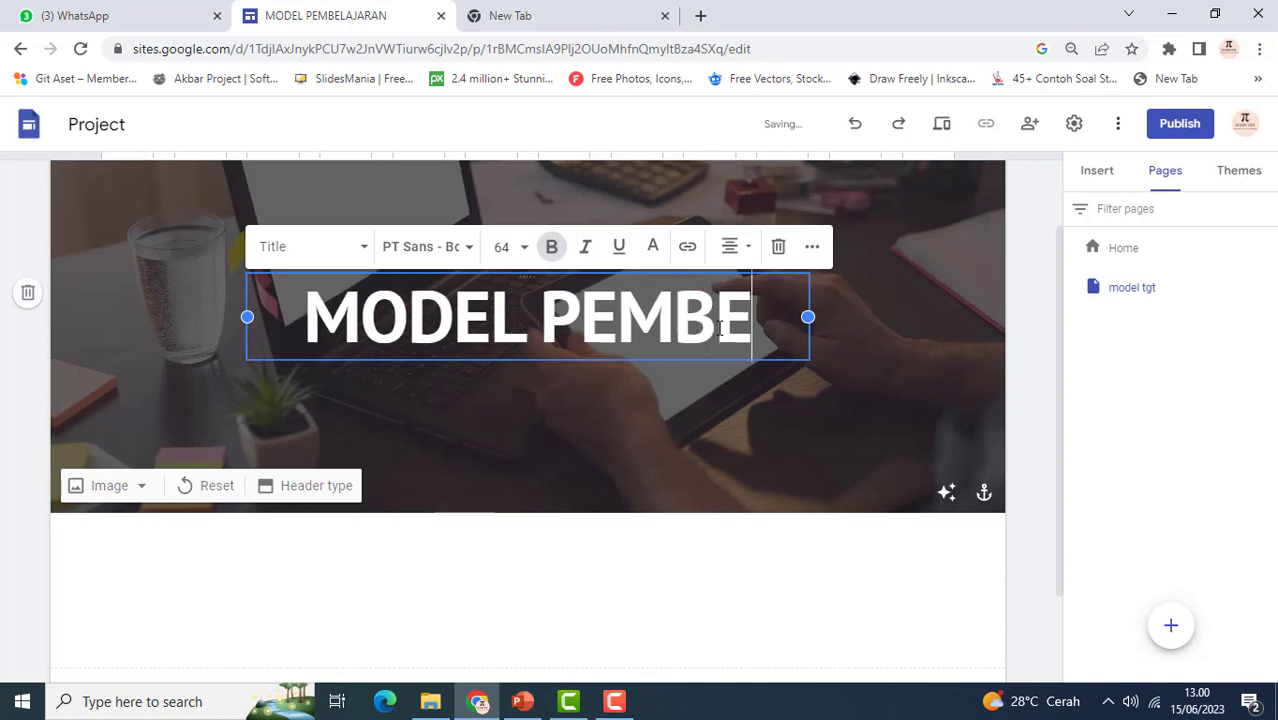
text(LAJAA)
key(BackSpace)
text(R)
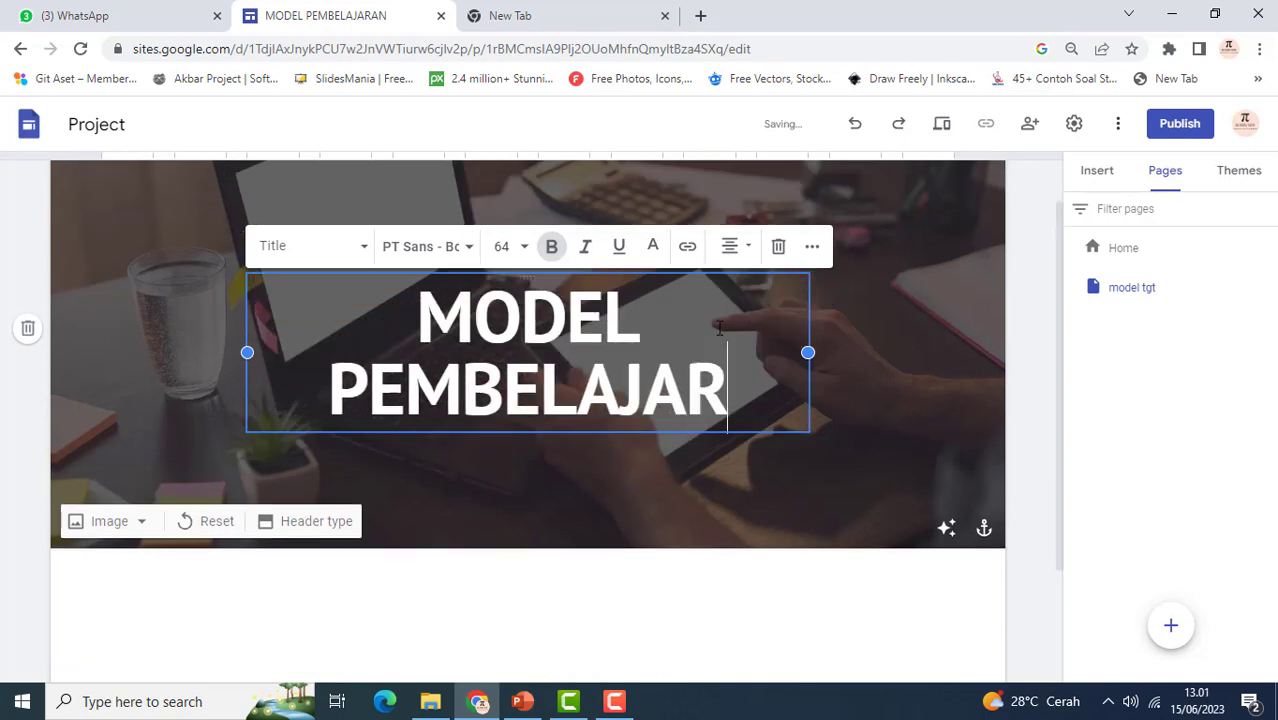
text(N)
key(BackSpace)
text(AN )
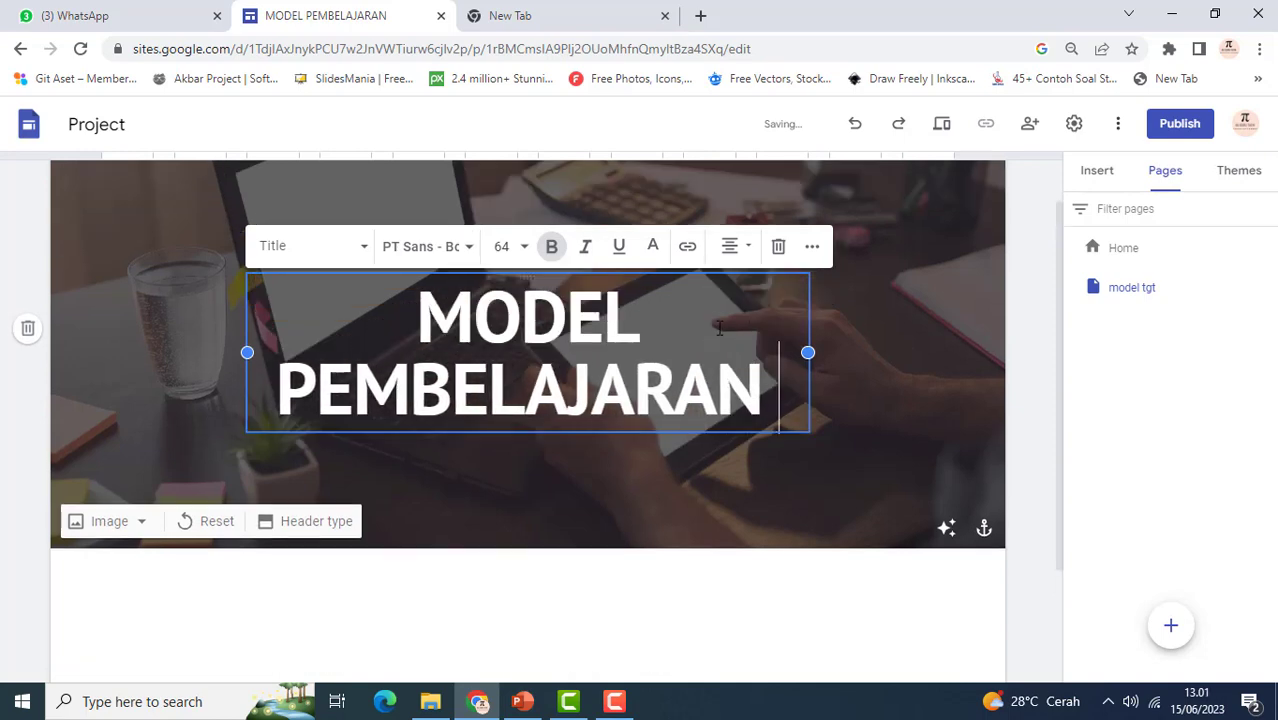
text(TGT)
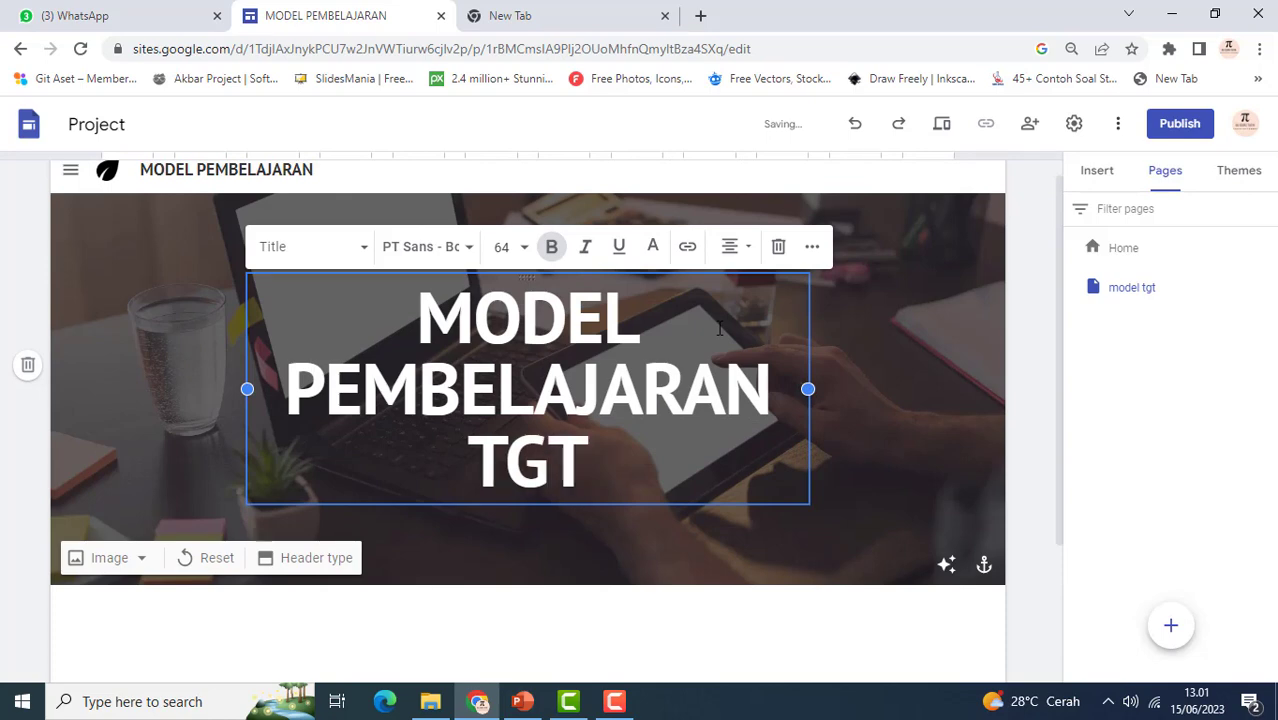
click(800, 620)
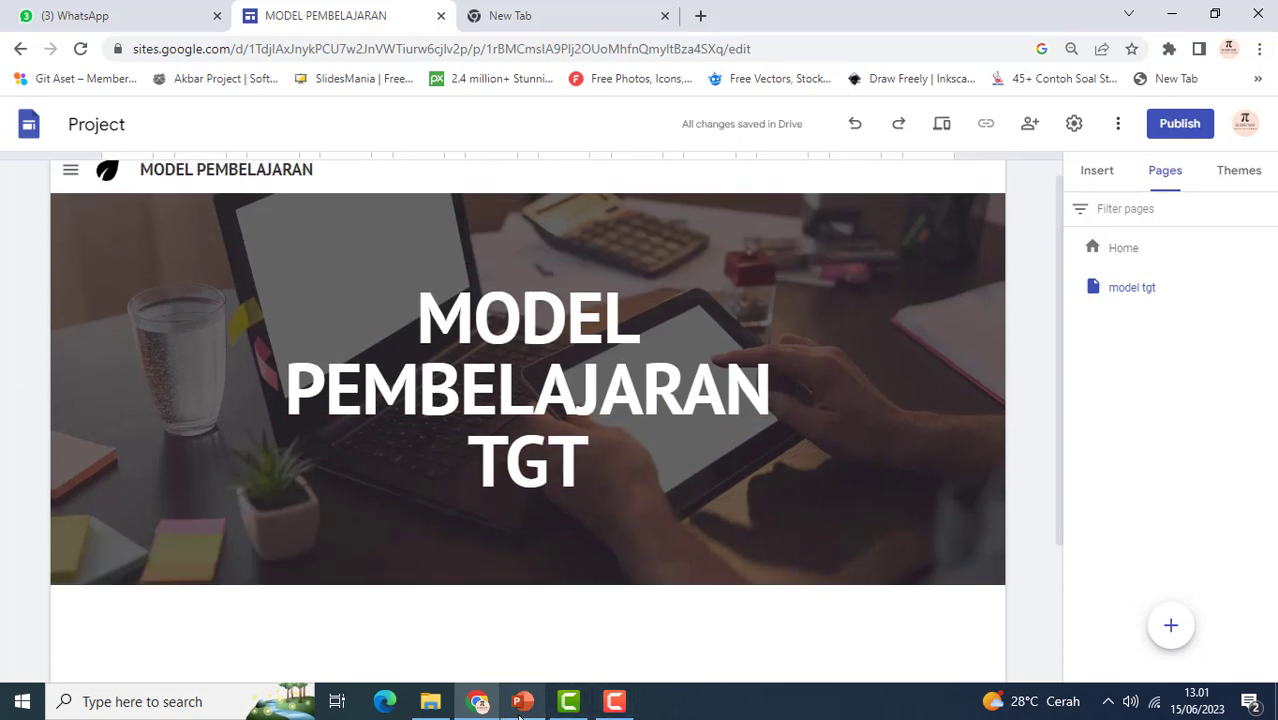
Switch to the PowerPoint presentation "1.1.a.8. Koneksi Antar Materi" and look through slides 5 to 7 for material about TGT
mouse_move(519, 715)
click(521, 622)
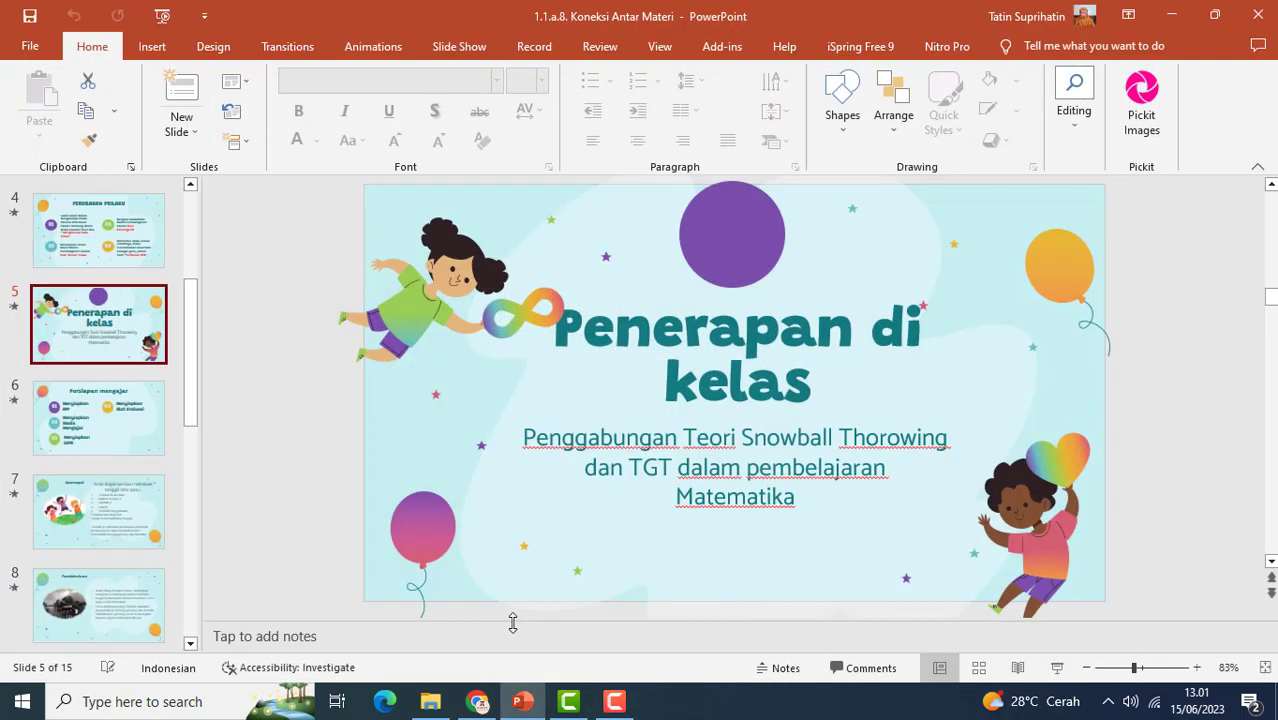
click(120, 438)
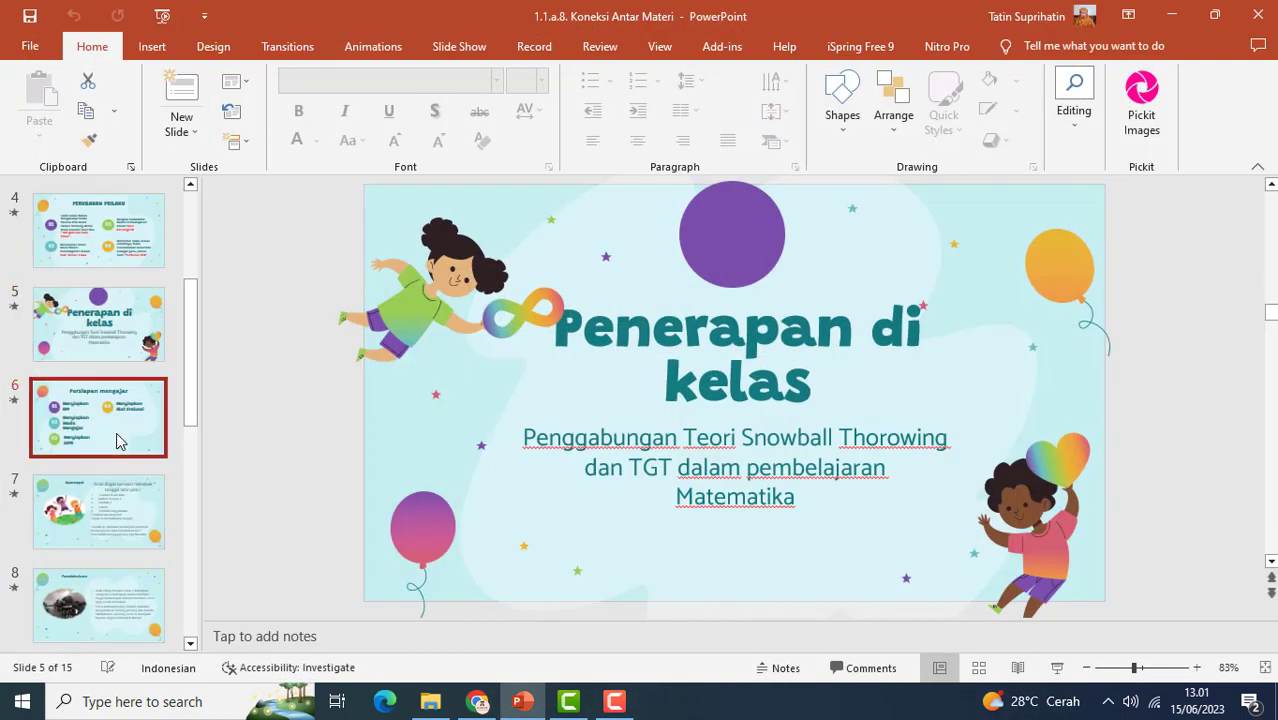
click(128, 350)
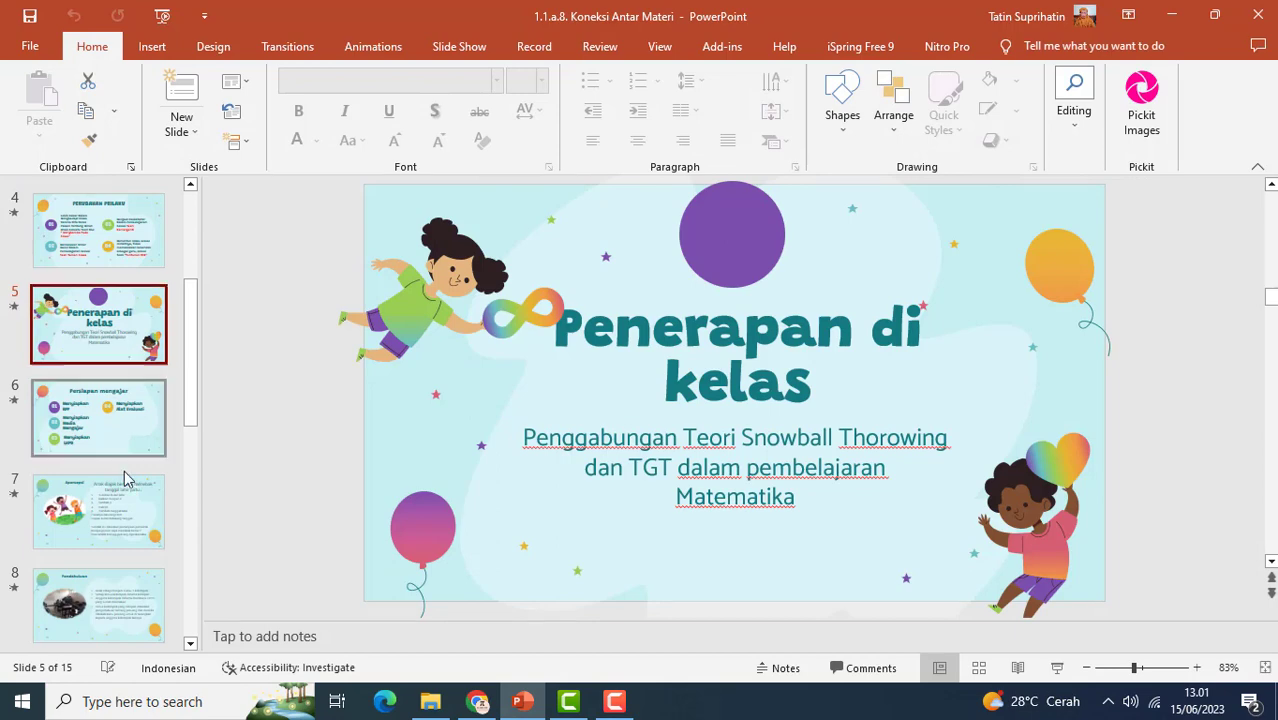
scroll(125, 528, down, 3)
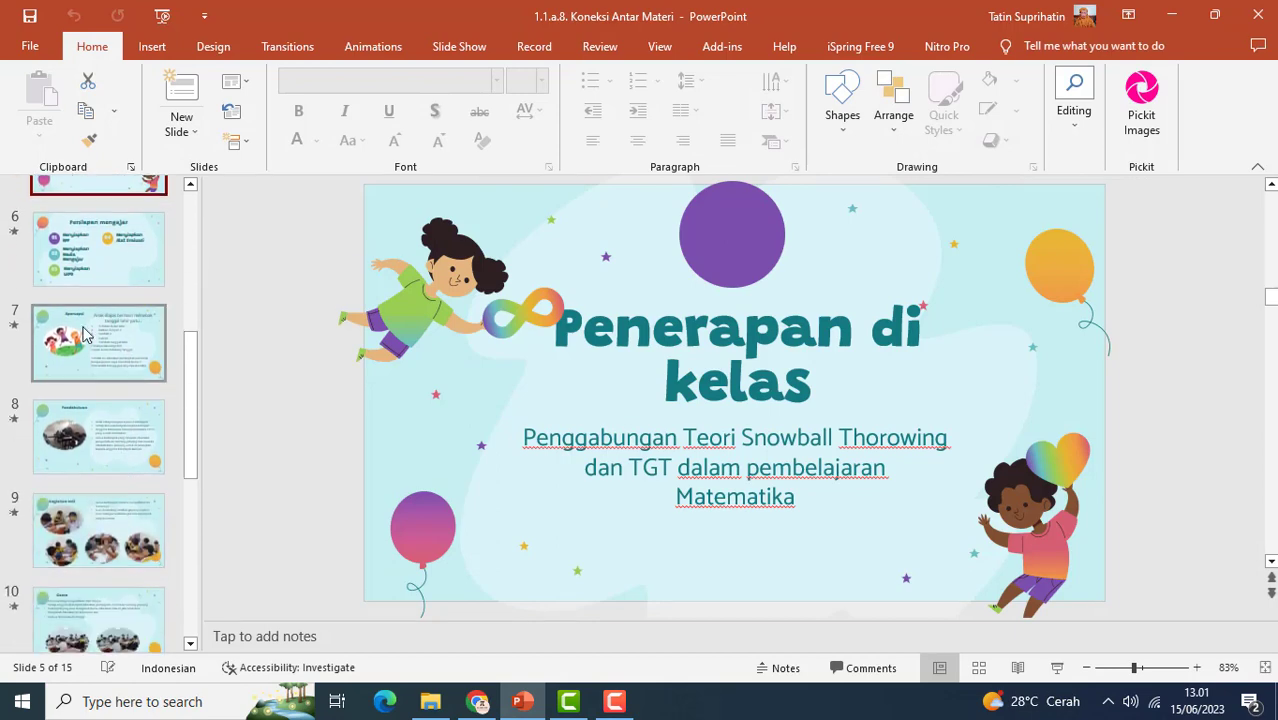
click(85, 326)
click(106, 255)
scroll(110, 245, up, 2)
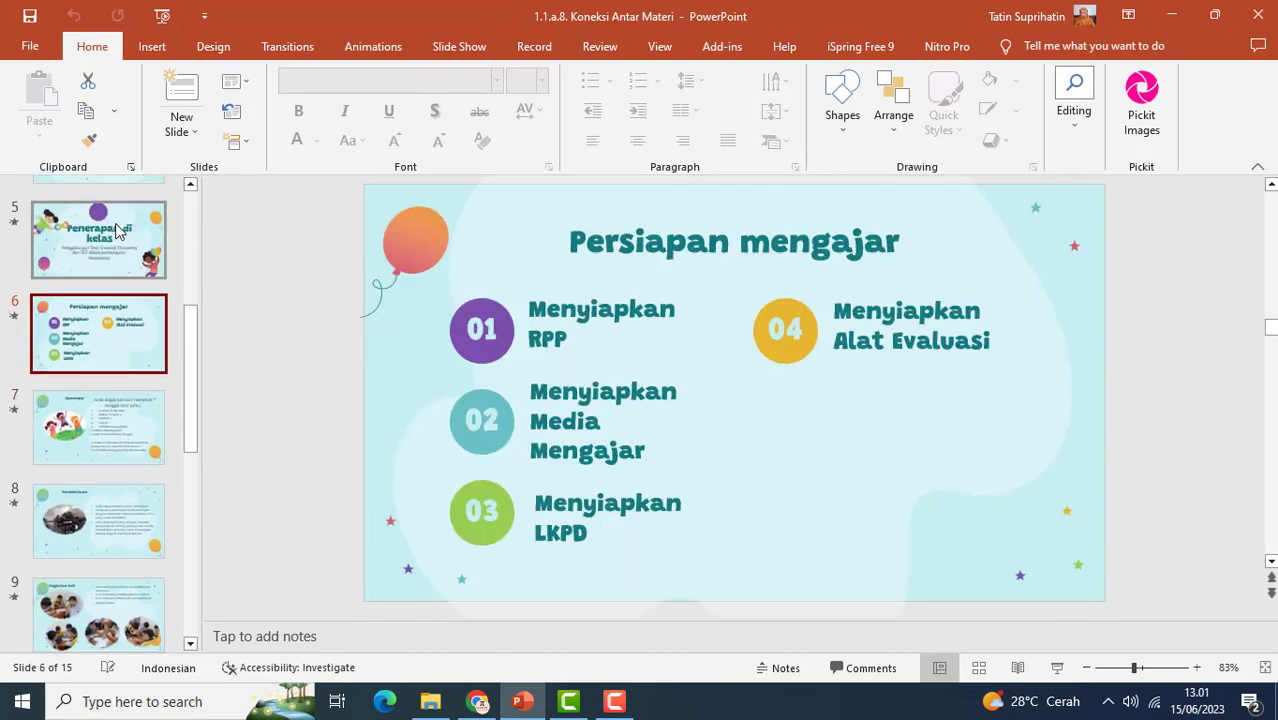
click(117, 230)
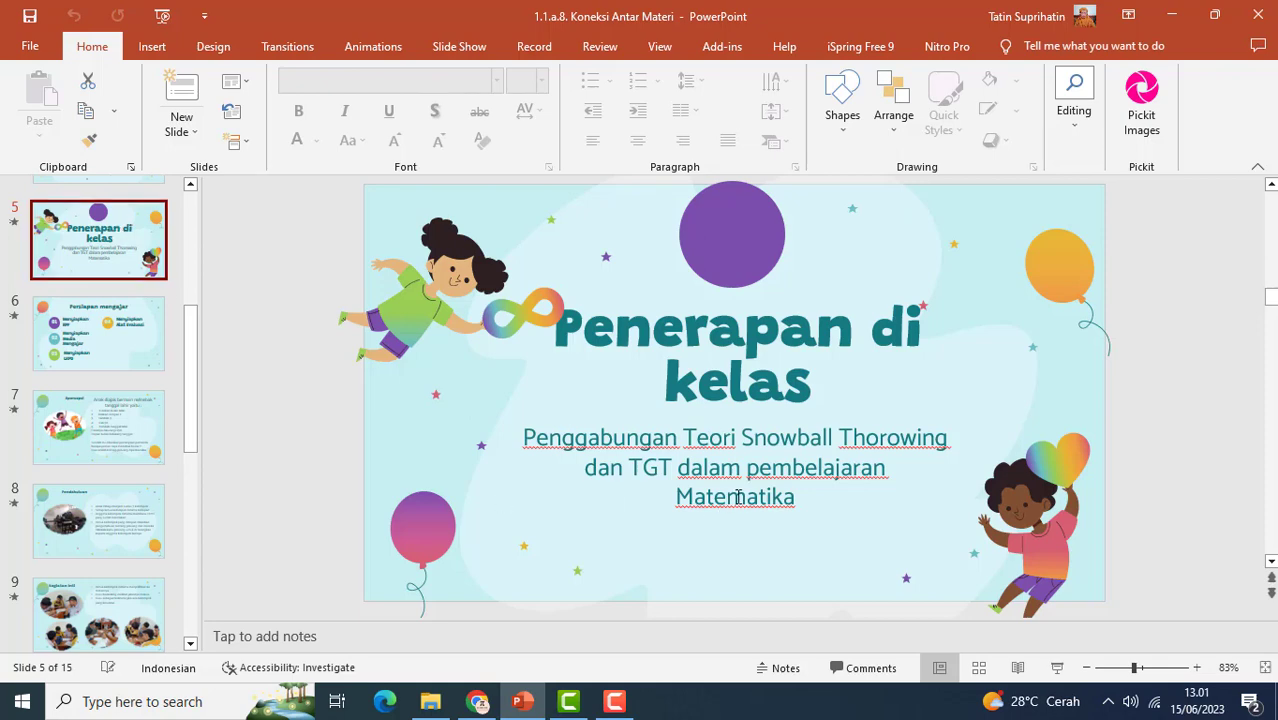
click(107, 328)
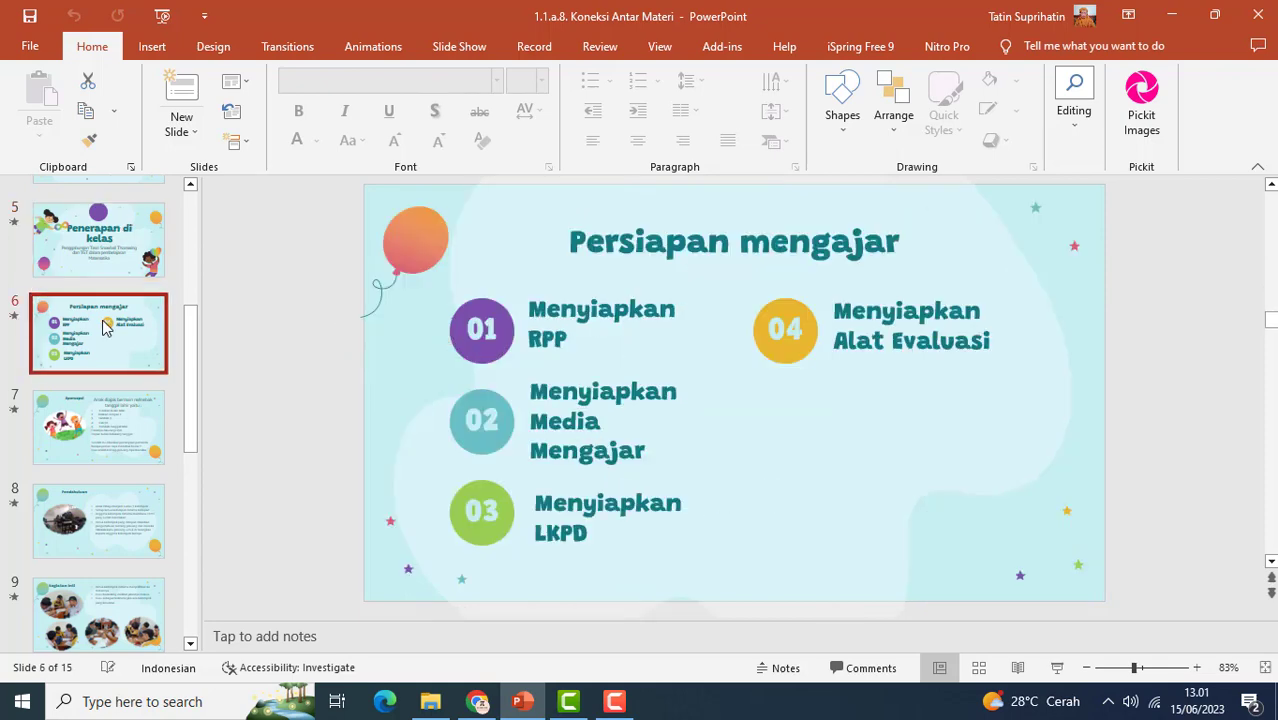
Return to Google Sites and insert a content block with one image placeholder beside a title and text below the header
click(533, 708)
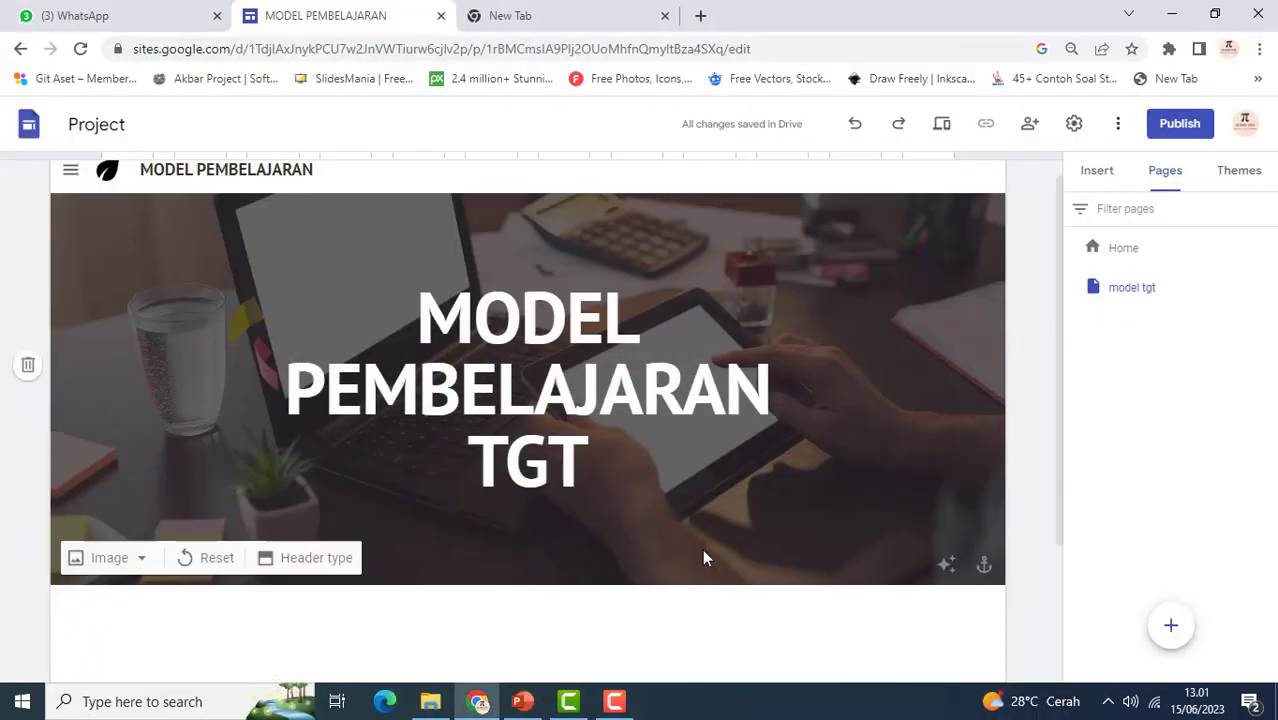
scroll(673, 548, down, 2)
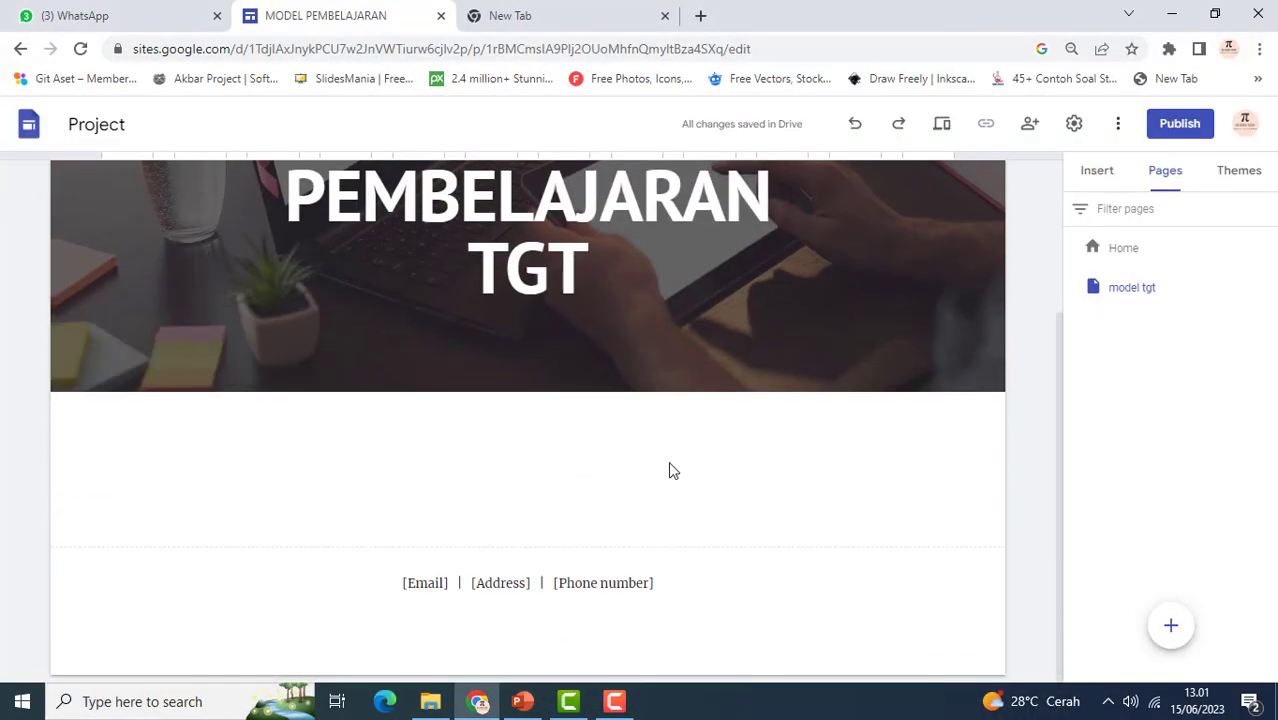
scroll(665, 455, up, 2)
scroll(665, 455, down, 2)
click(1105, 172)
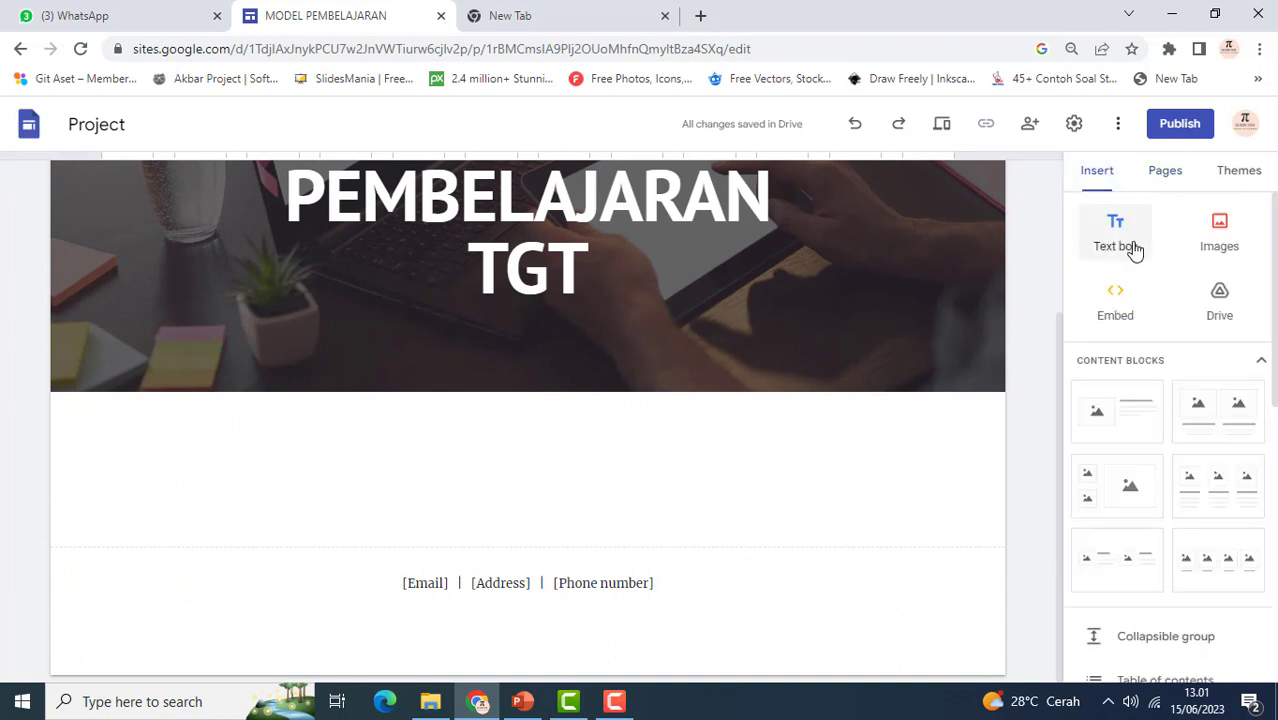
click(1117, 416)
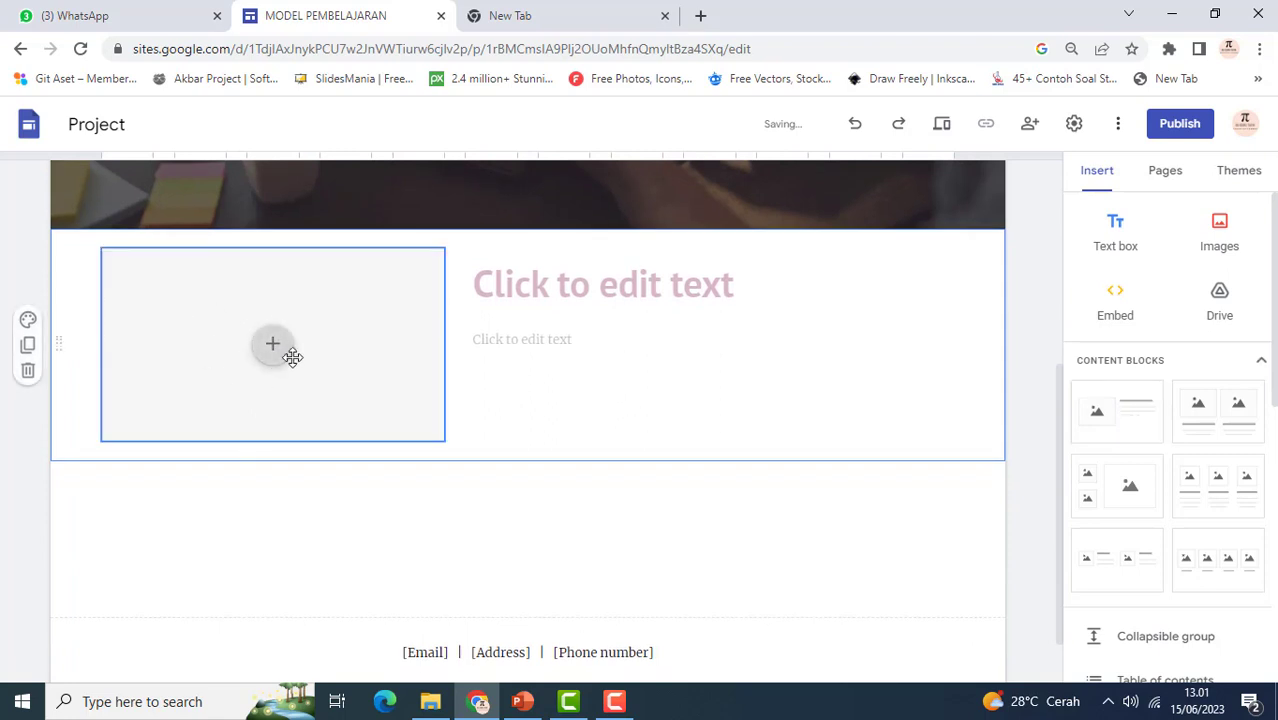
scroll(488, 368, up, 1)
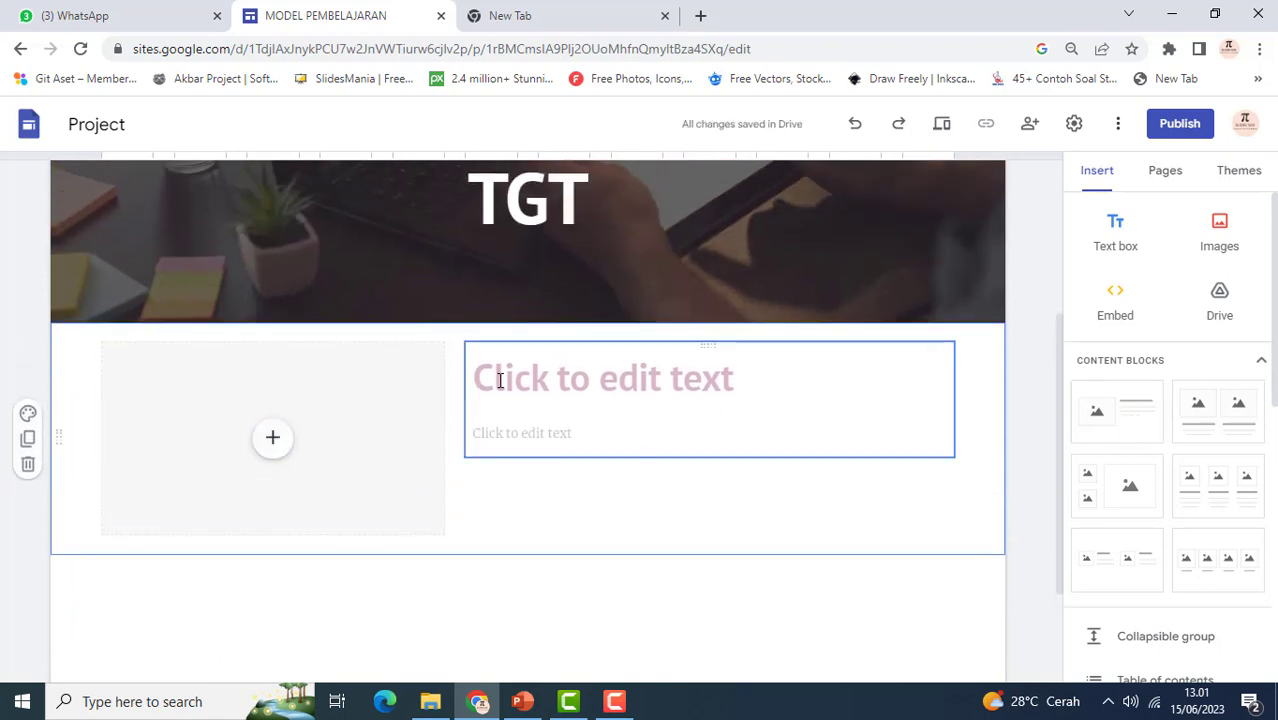
Copy the heading "Penerapan di kelas" from slide 5 in PowerPoint into the content block's title in Google Sites
click(499, 380)
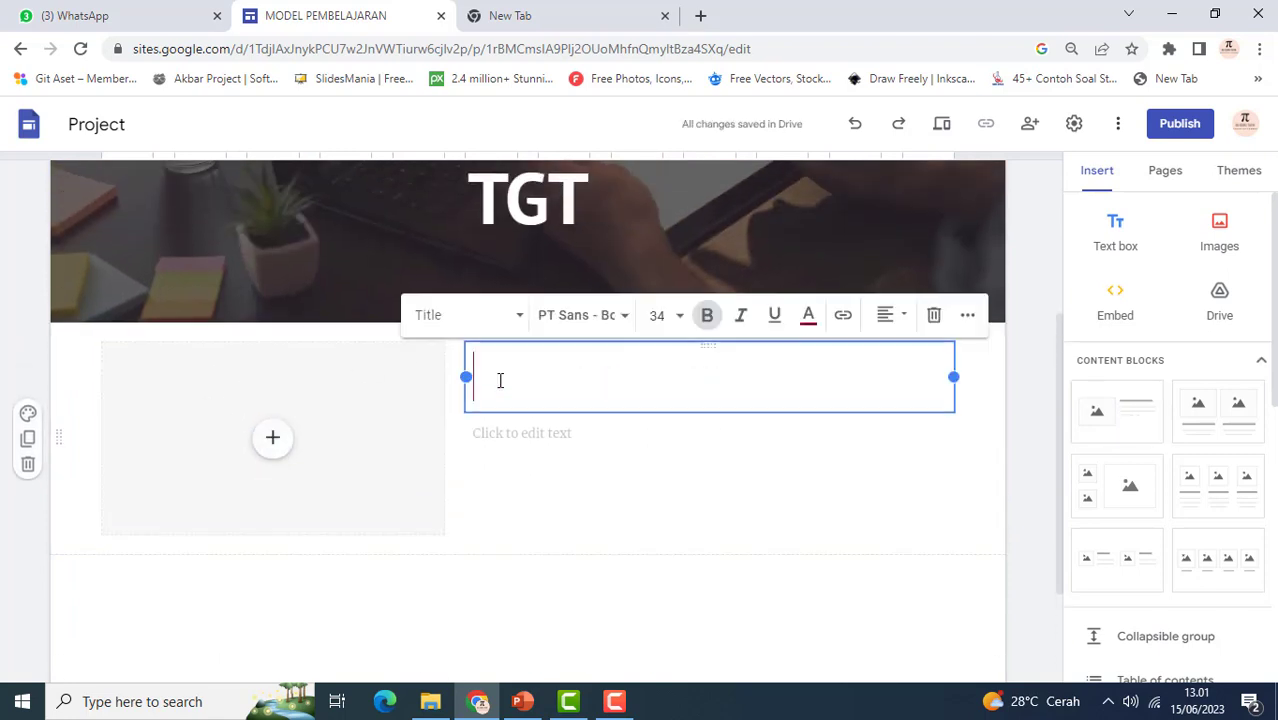
click(522, 701)
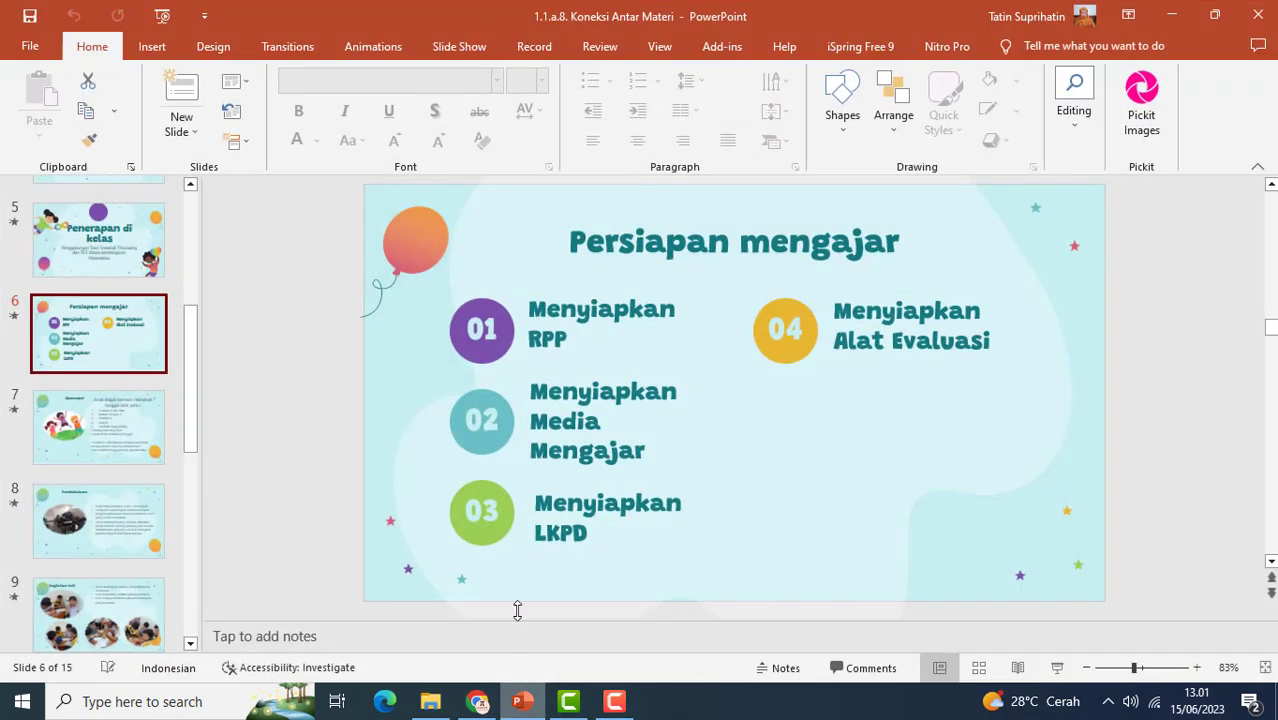
click(115, 268)
drag(565, 337, 824, 385)
key(ctrl+c)
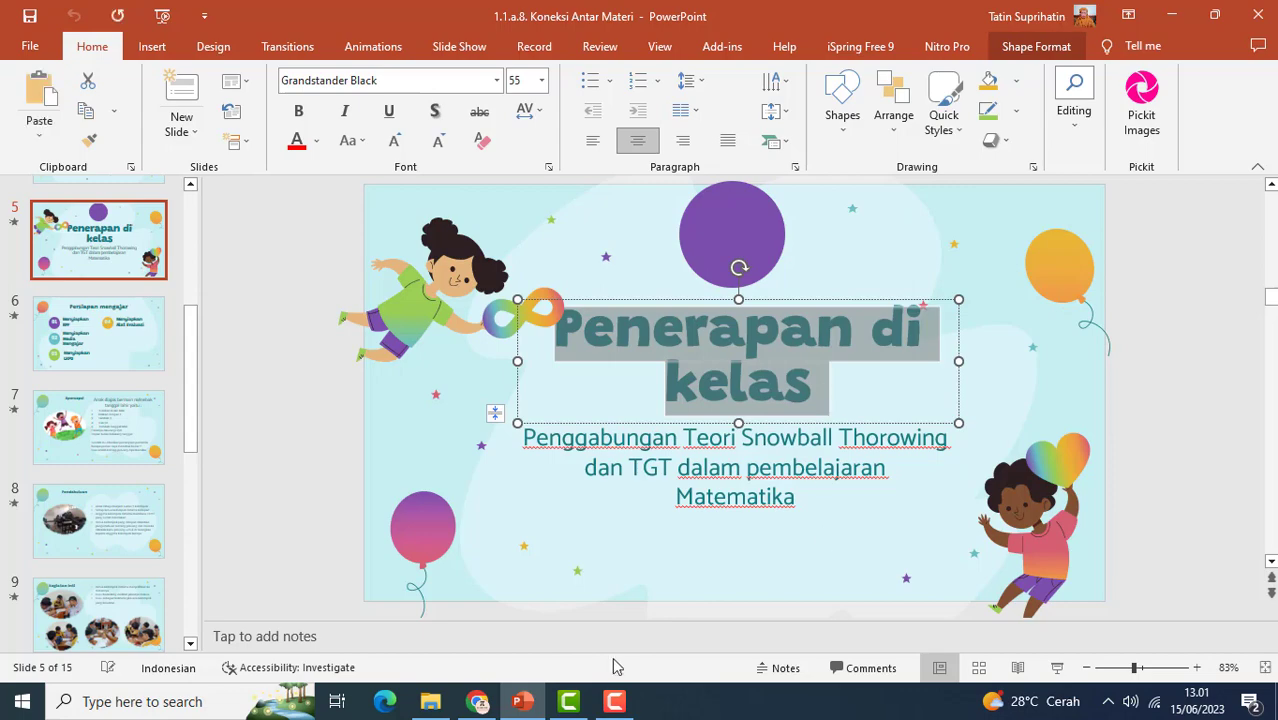
click(477, 701)
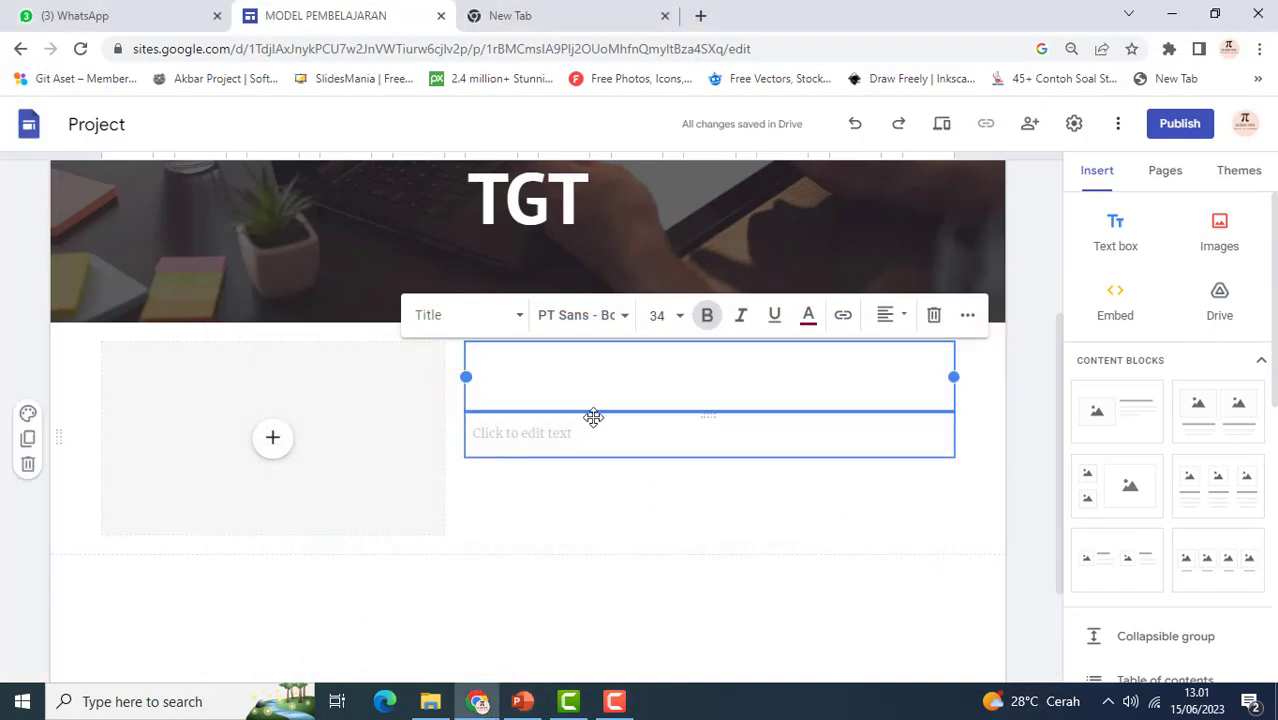
key(ctrl+v)
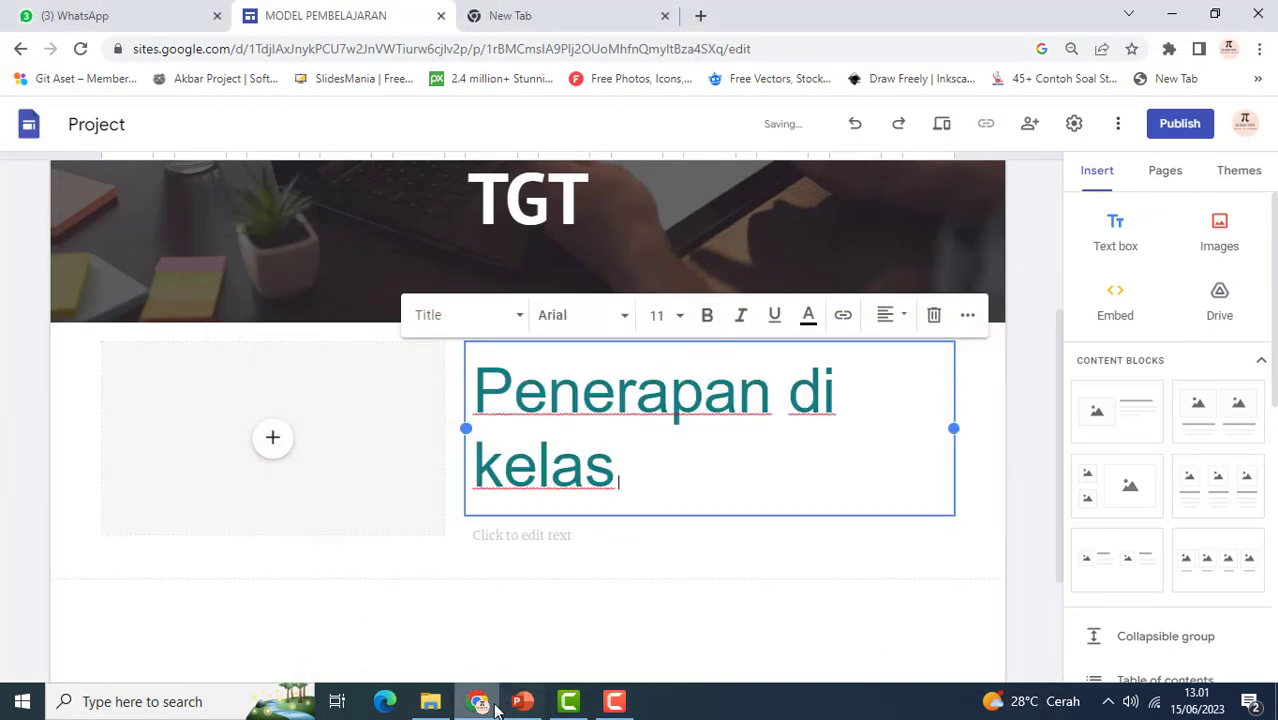
Copy slide 5's subtitle "Penggabungan Teori Snowball Thorowing dan TGT dalam pembelajaran Matematika" from PowerPoint into the text below the block's title in Google Sites
click(522, 701)
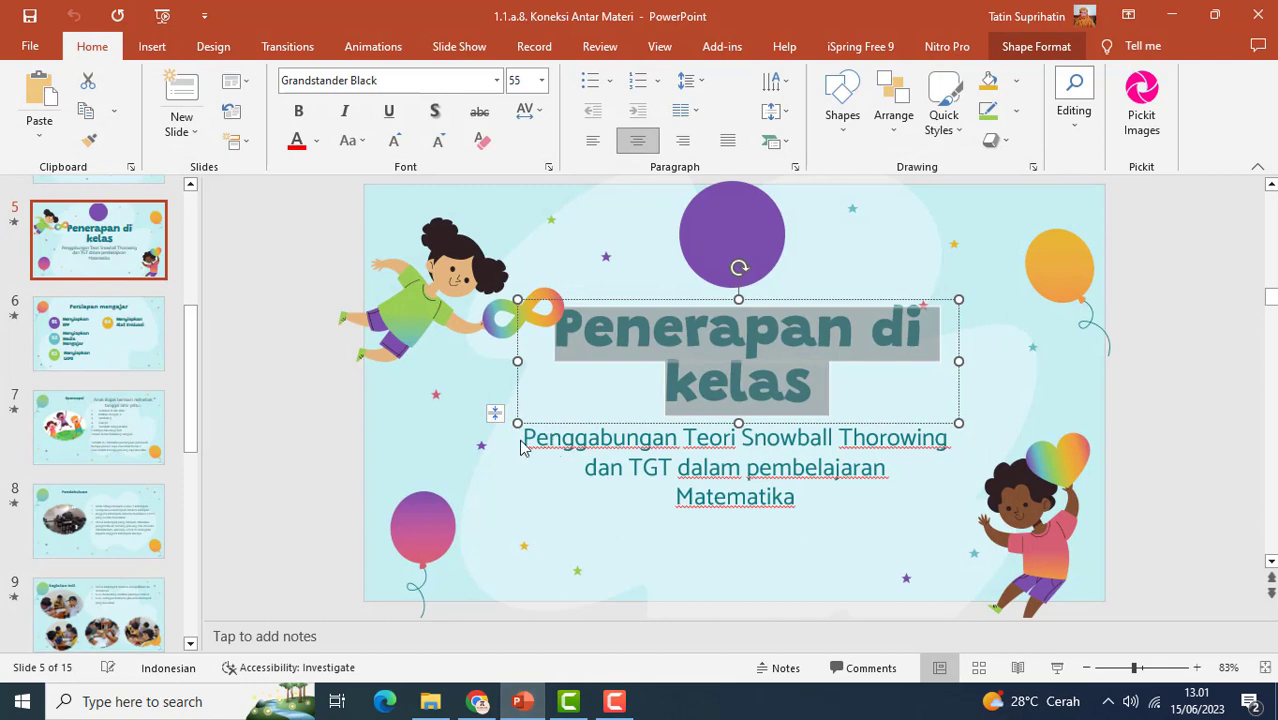
drag(522, 438, 759, 502)
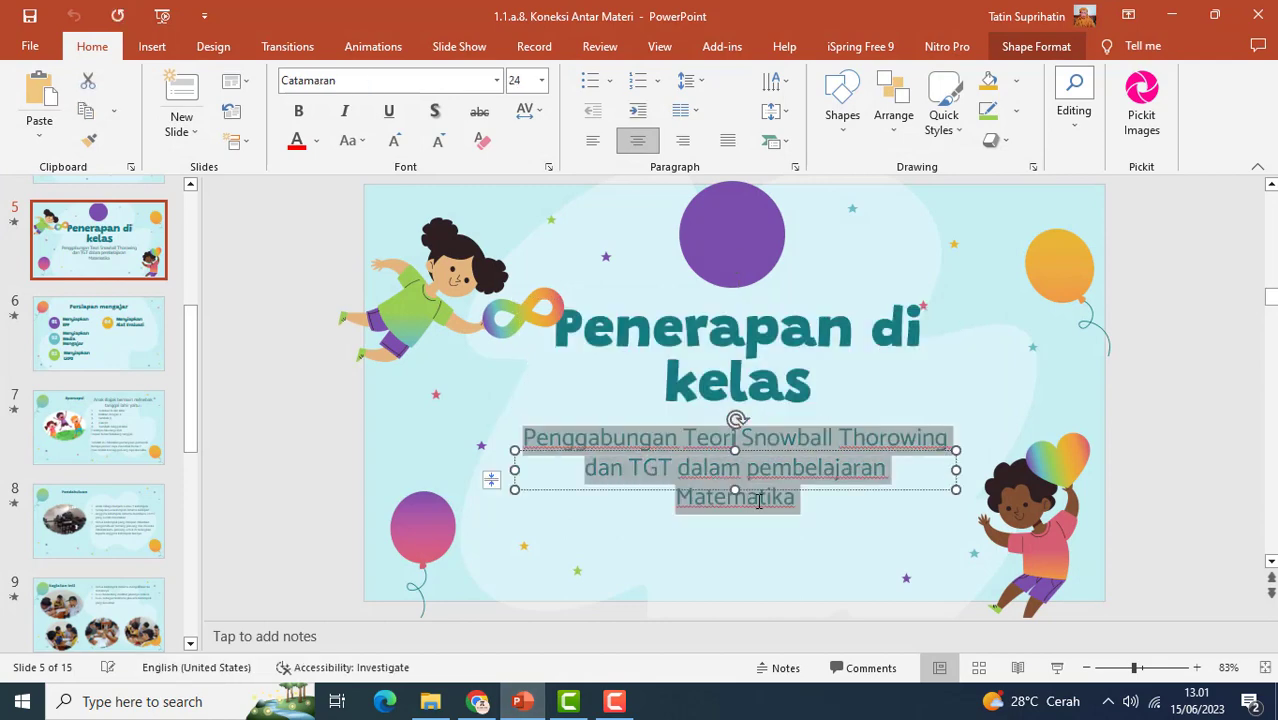
click(525, 704)
click(560, 535)
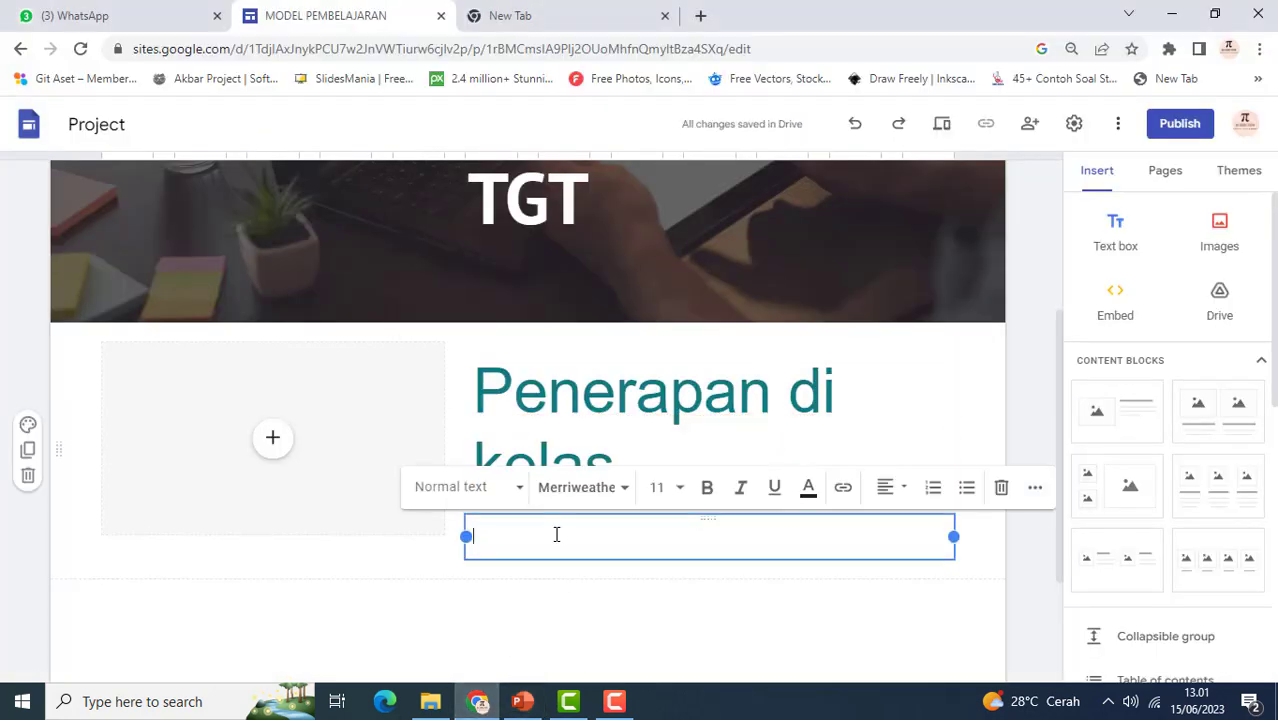
key(ctrl+v)
Set the font size of the pasted "Penggabungan Teori Snowball Thorowing..." text to 18
scroll(567, 500, down, 2)
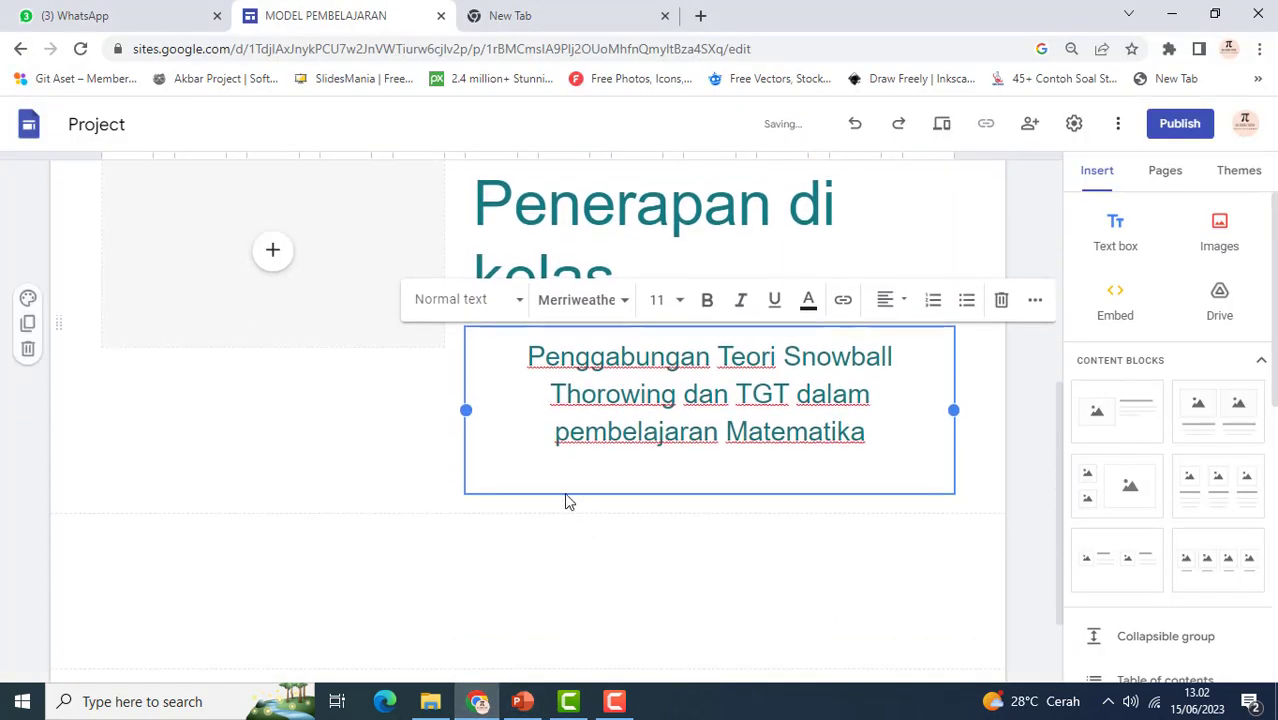
drag(528, 350, 882, 428)
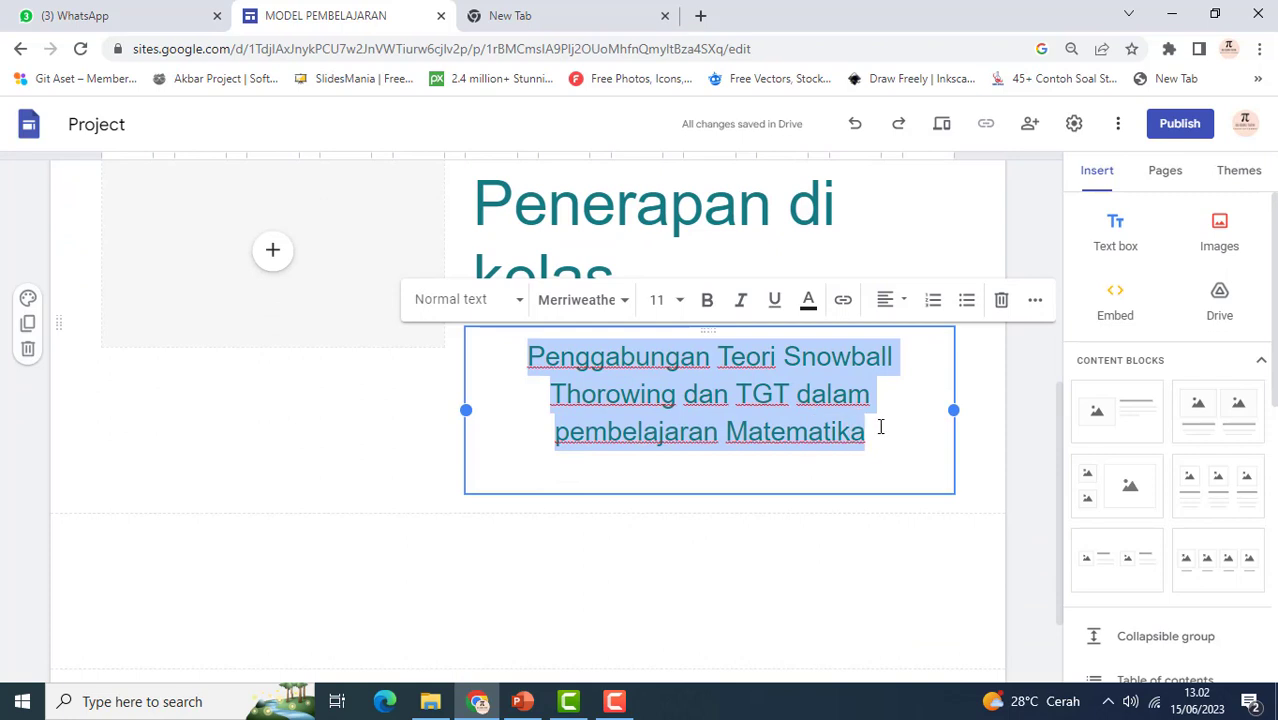
click(672, 302)
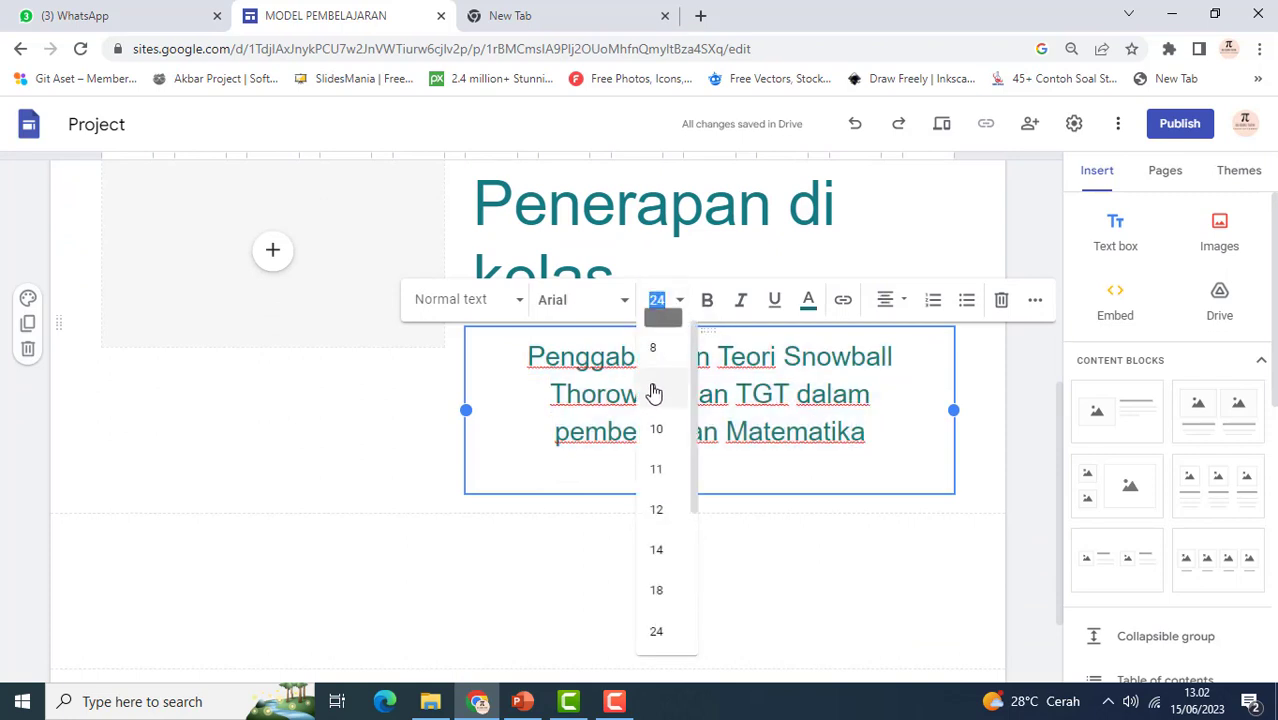
click(655, 430)
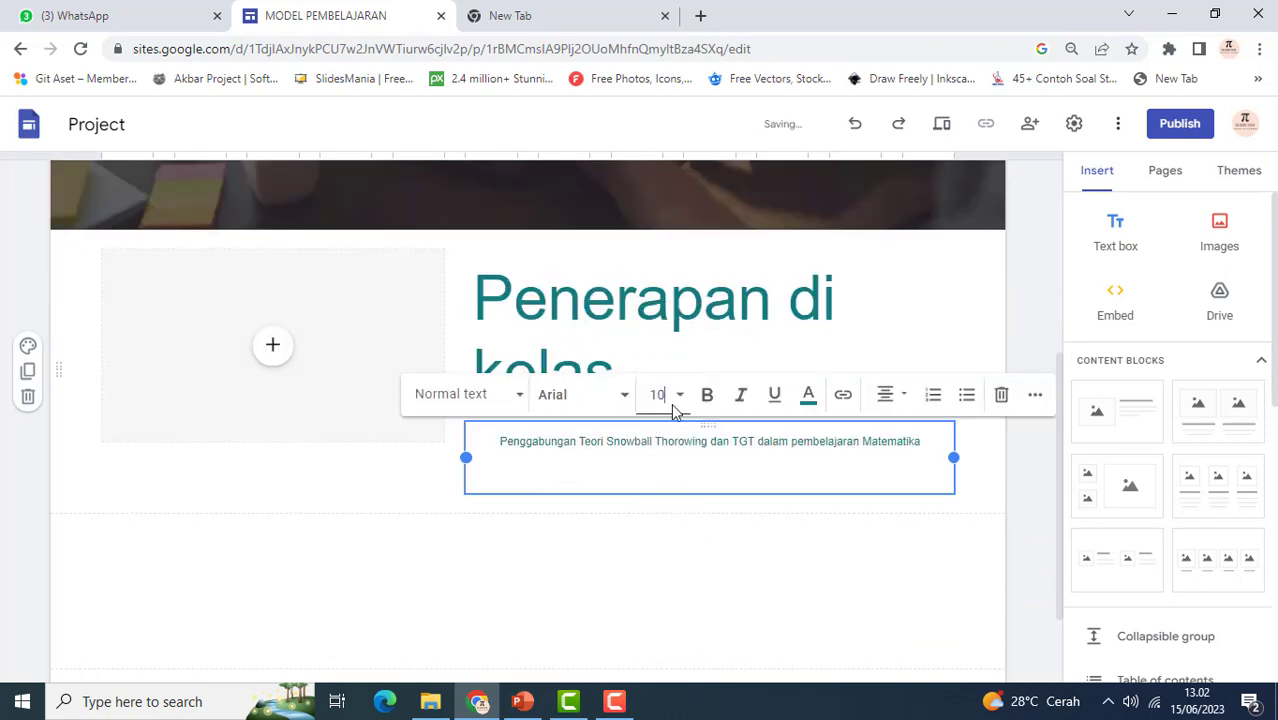
click(673, 400)
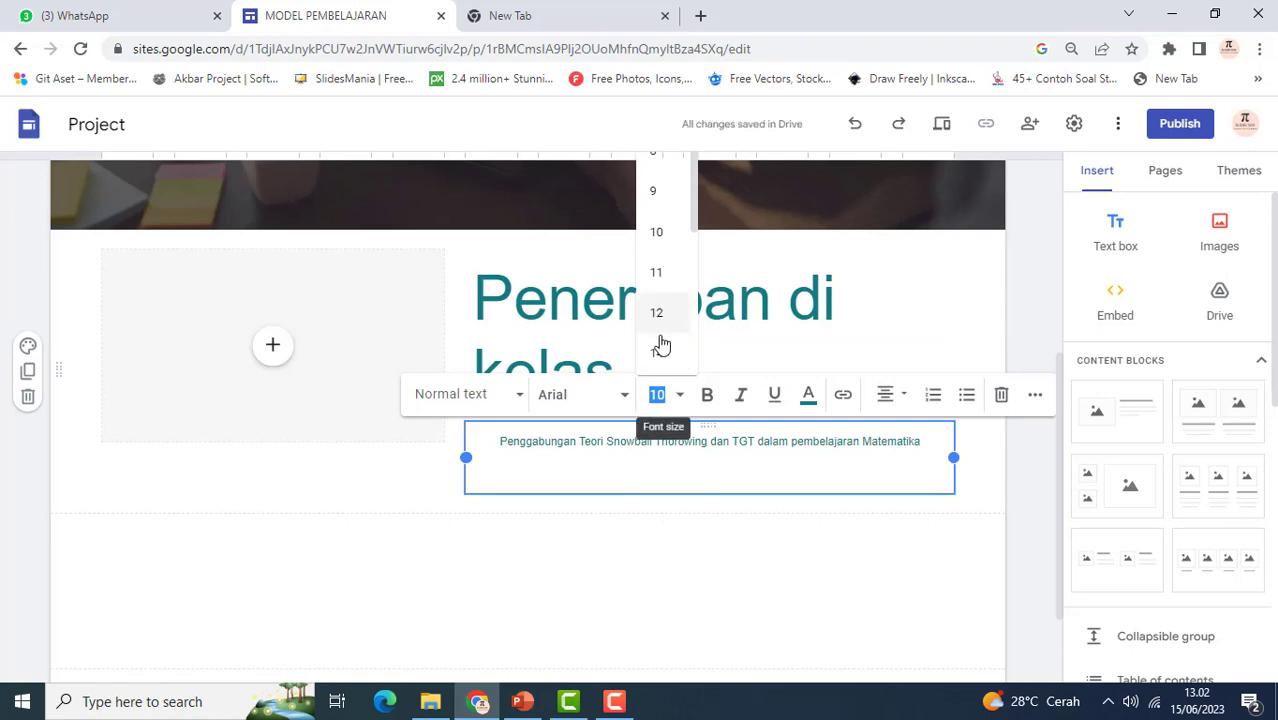
scroll(660, 342, down, 1)
click(656, 300)
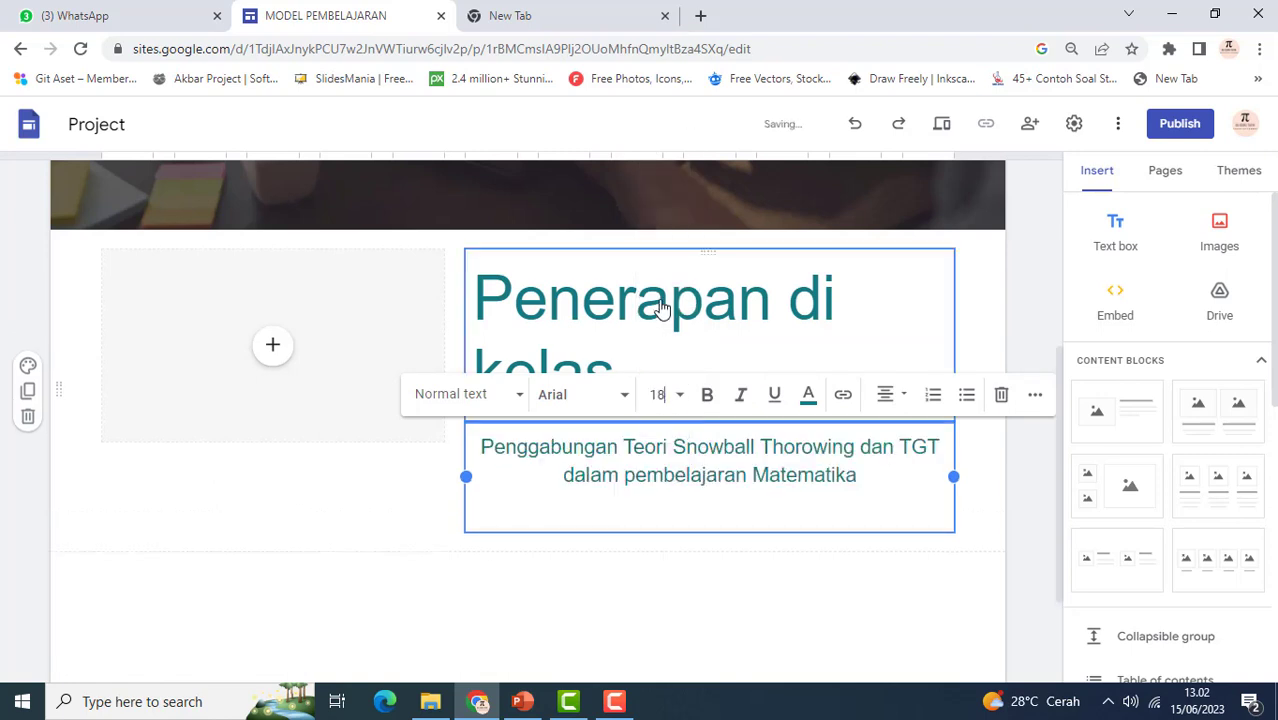
click(271, 360)
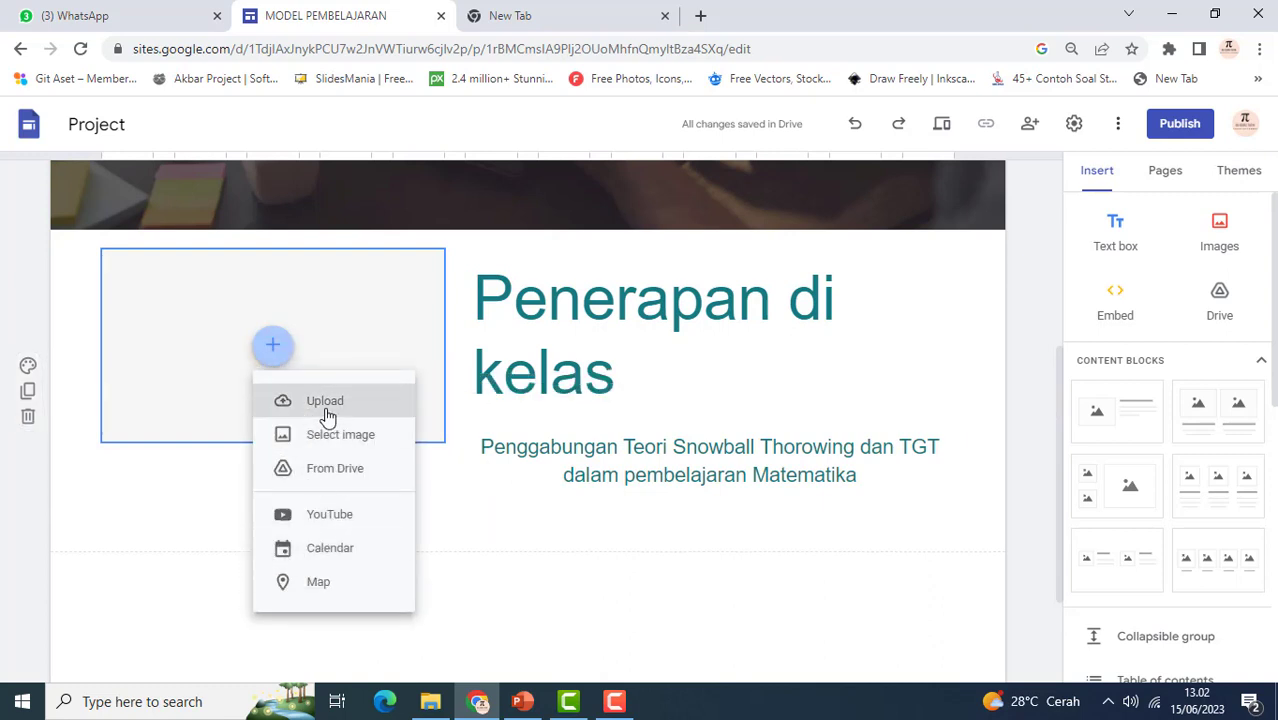
click(330, 414)
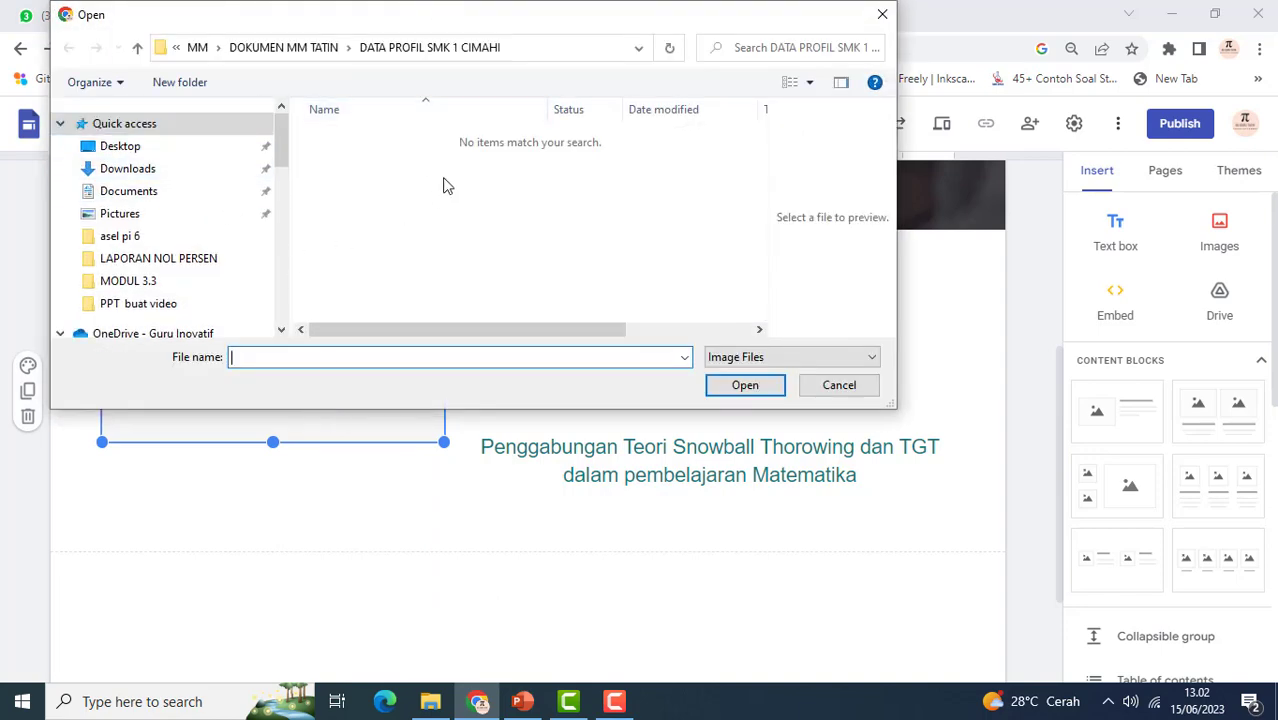
click(882, 14)
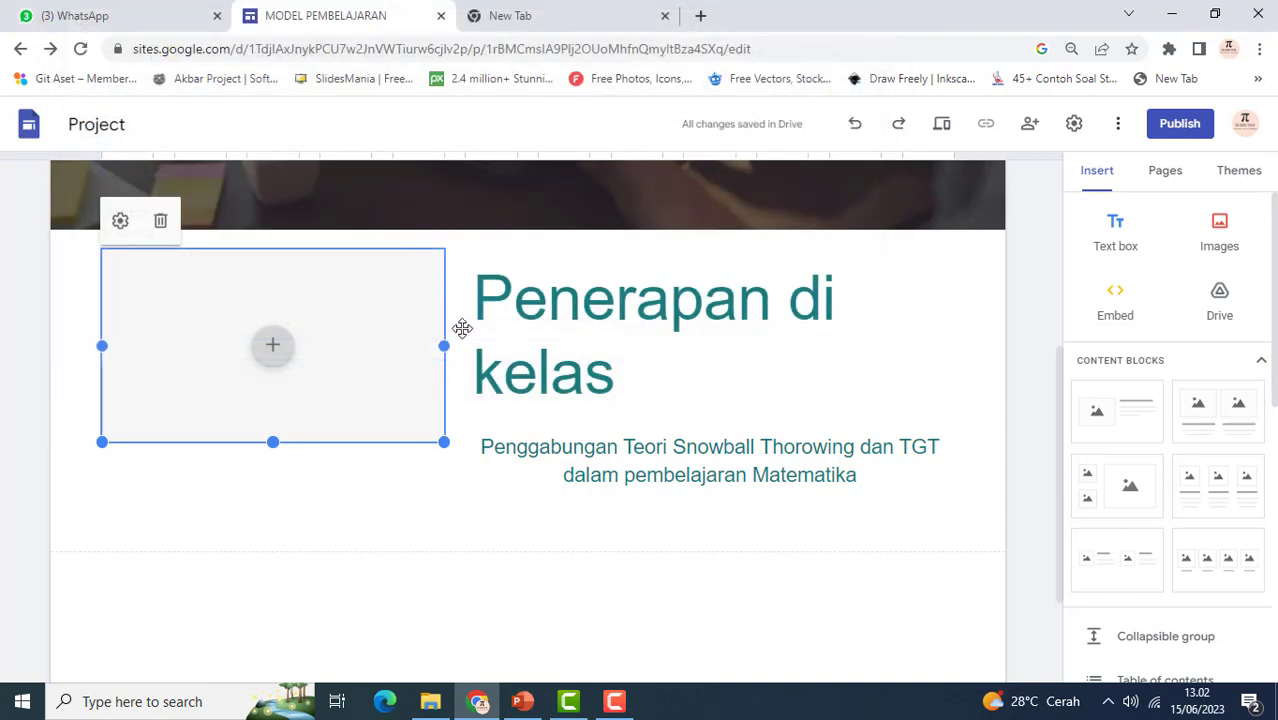
Fill the block's image placeholder with the Google Images photo of schoolchildren at computers, found by searching for "PEMBELAJARAN"
click(273, 347)
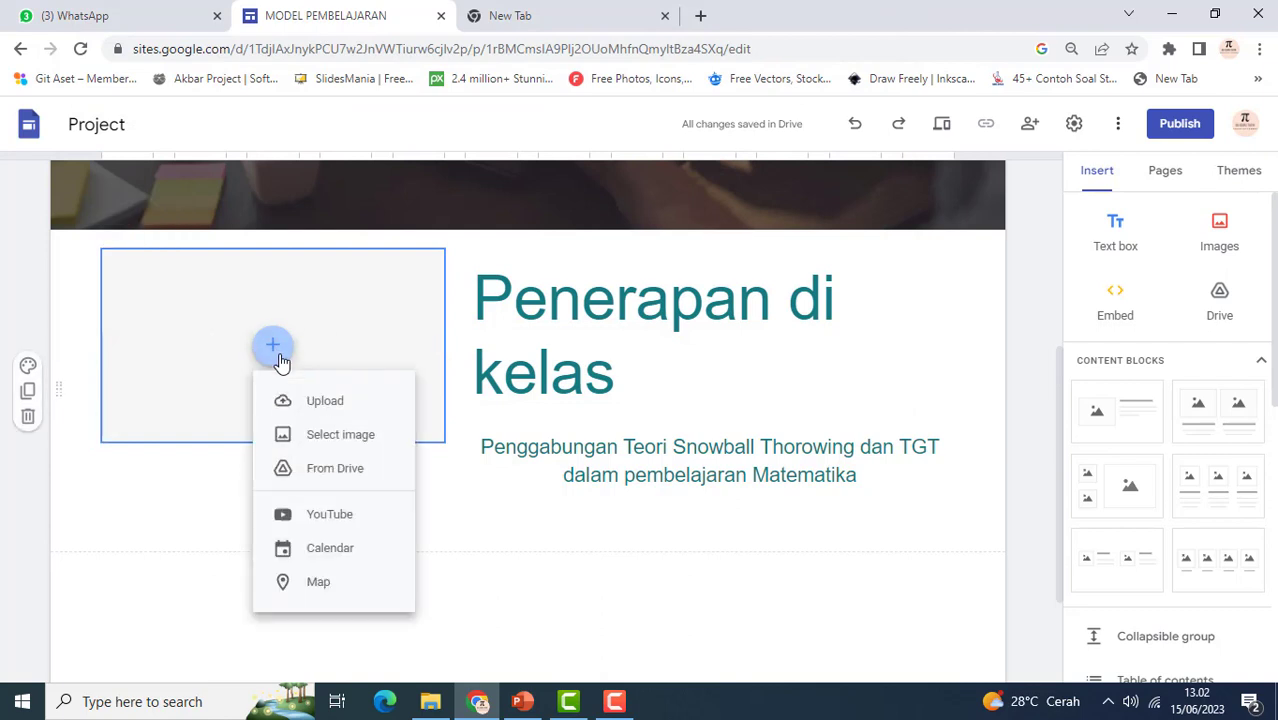
click(349, 446)
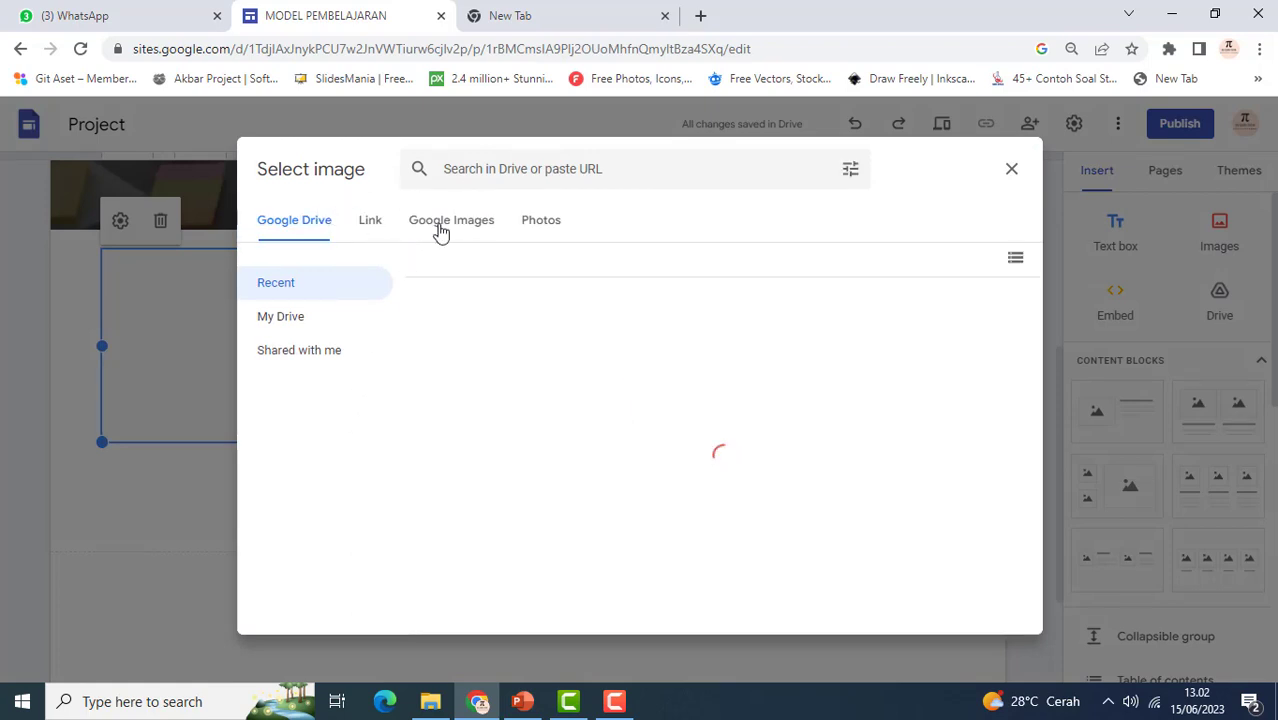
click(440, 228)
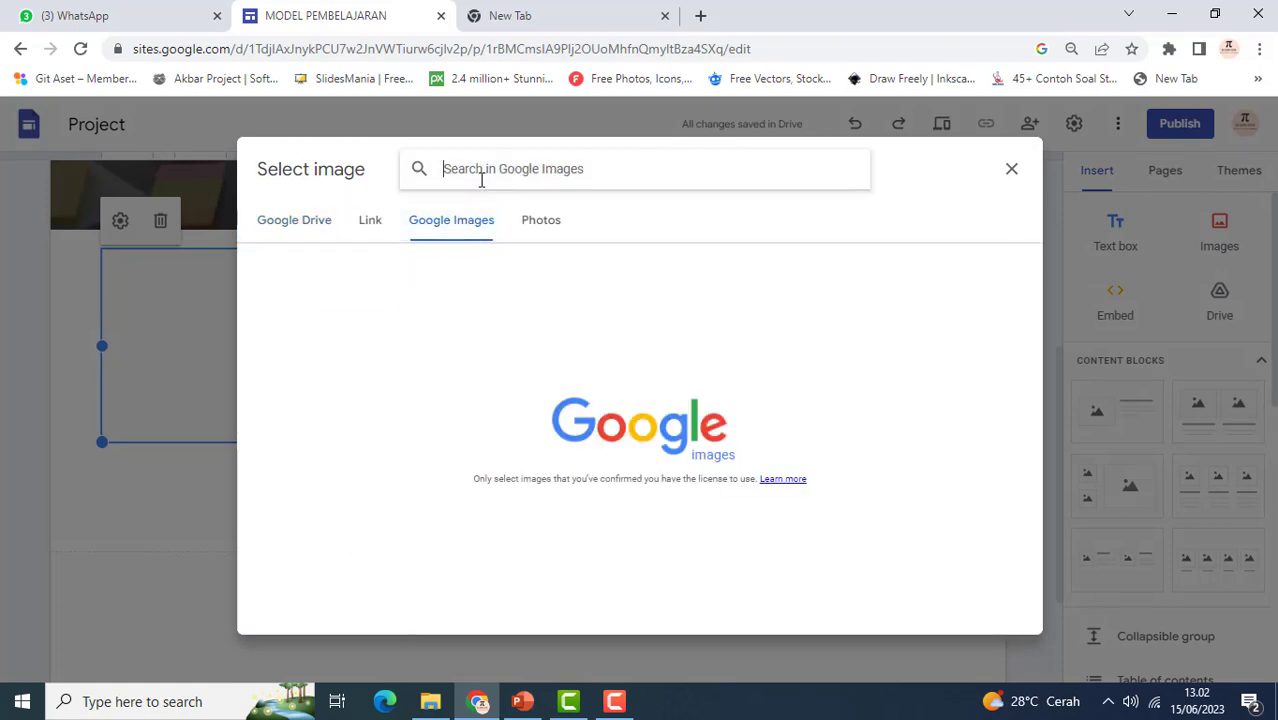
text(PE)
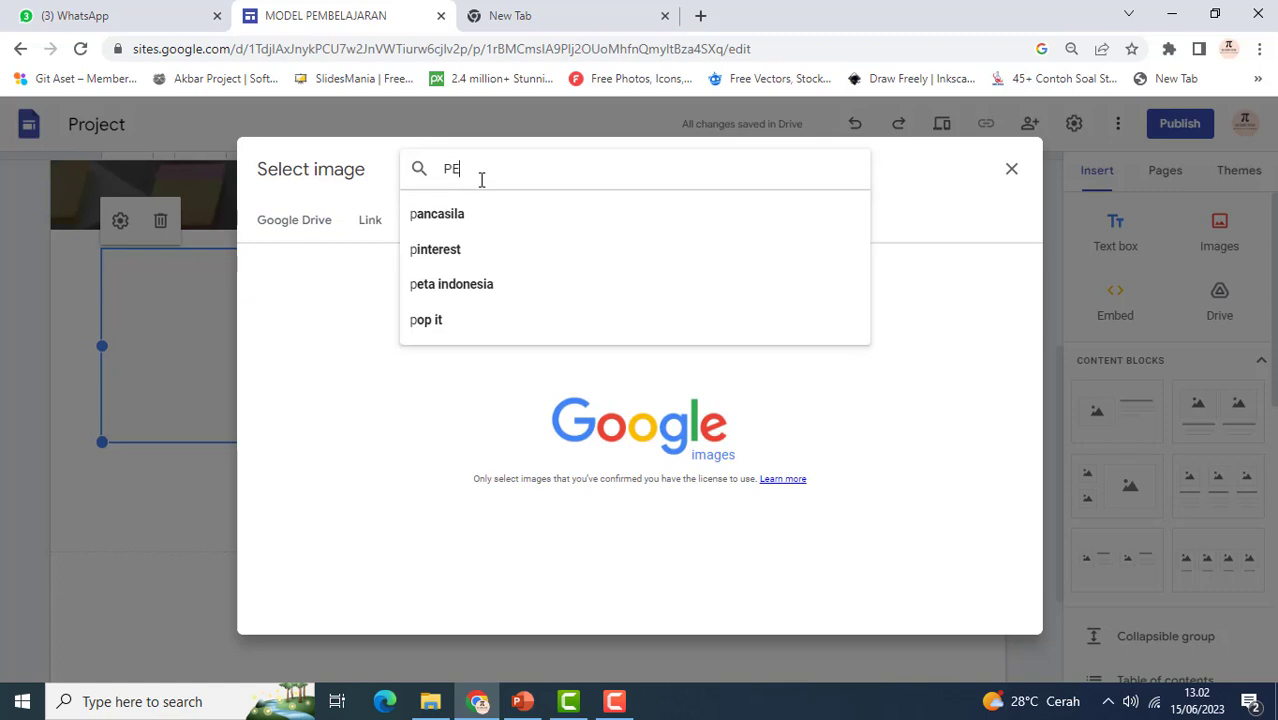
text(MBELAJARAN)
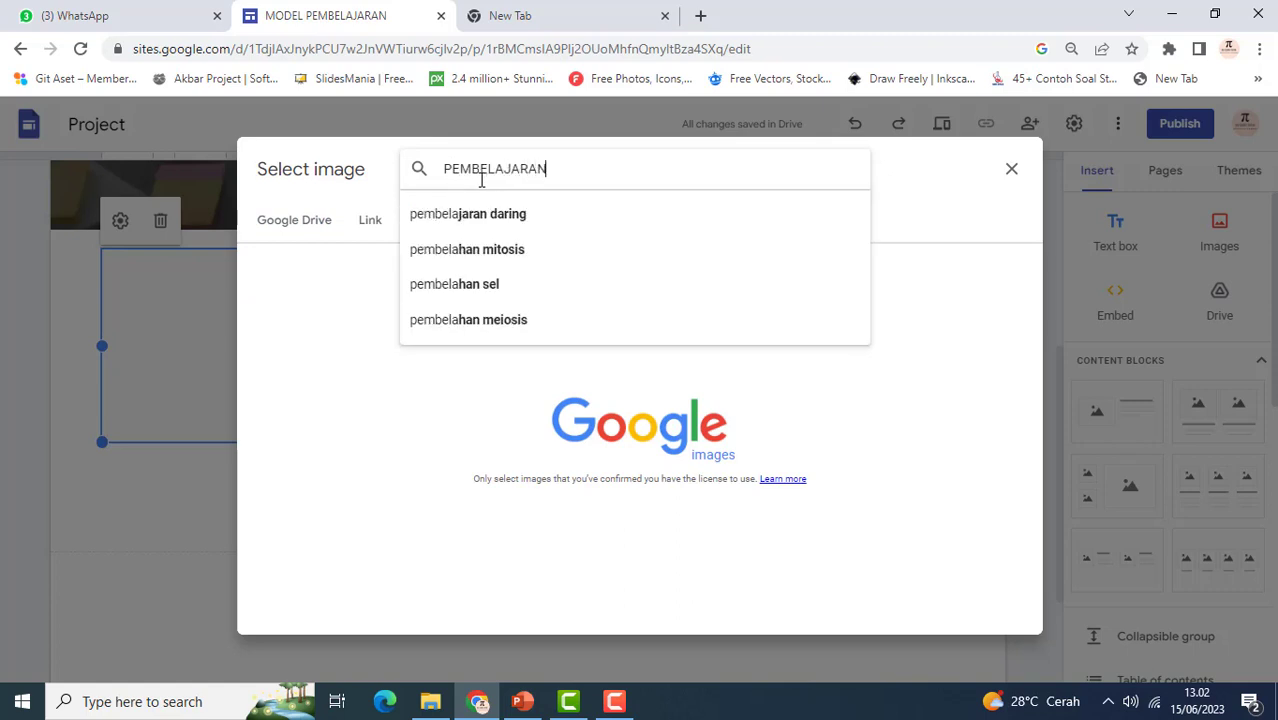
key(Return)
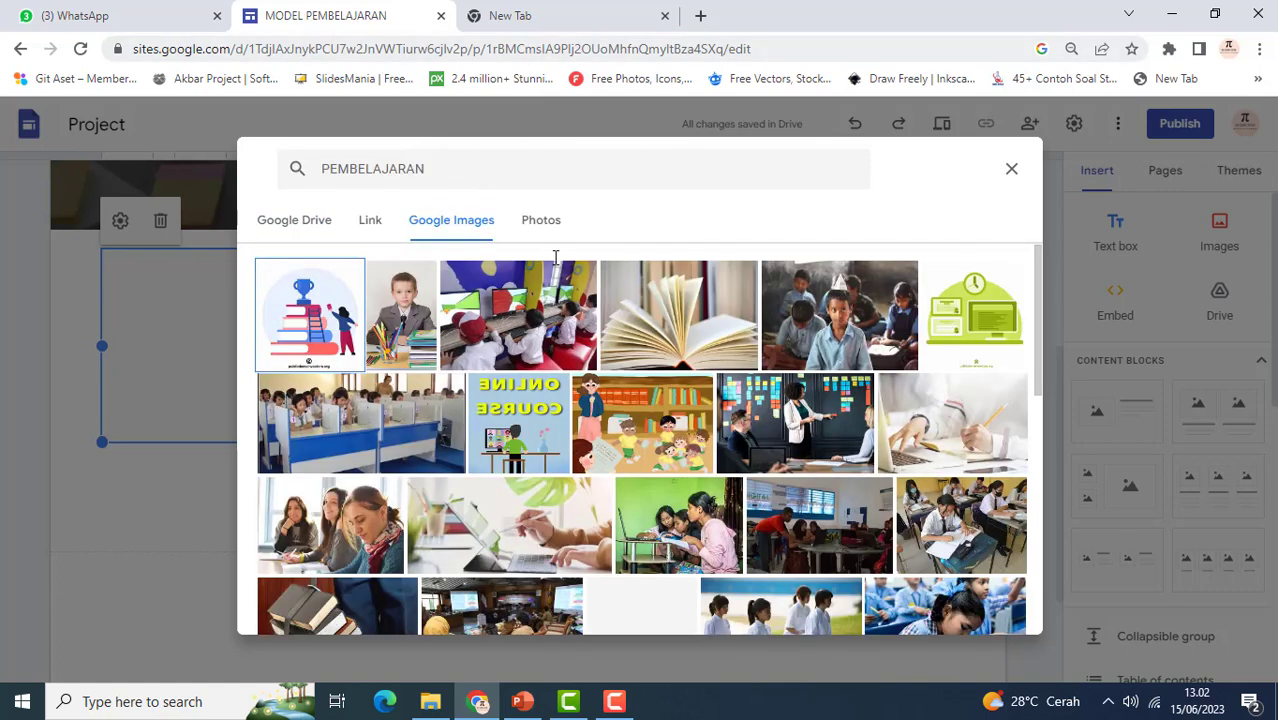
click(518, 355)
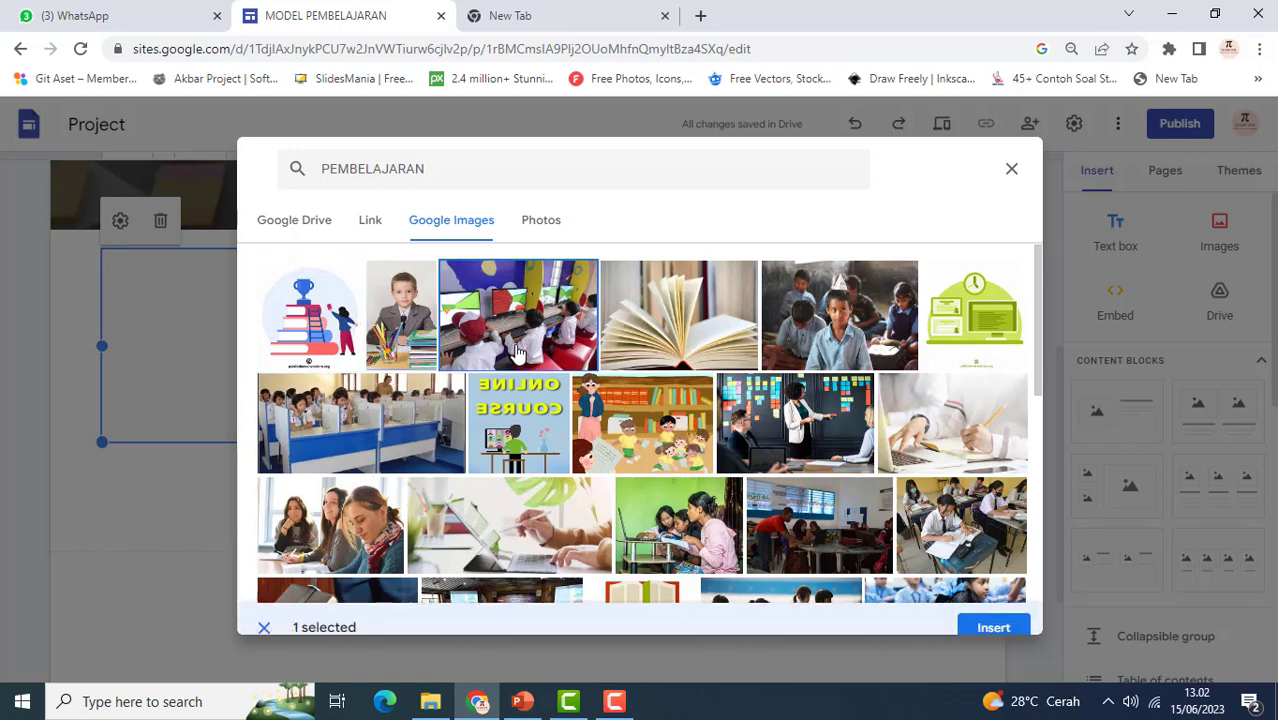
click(990, 612)
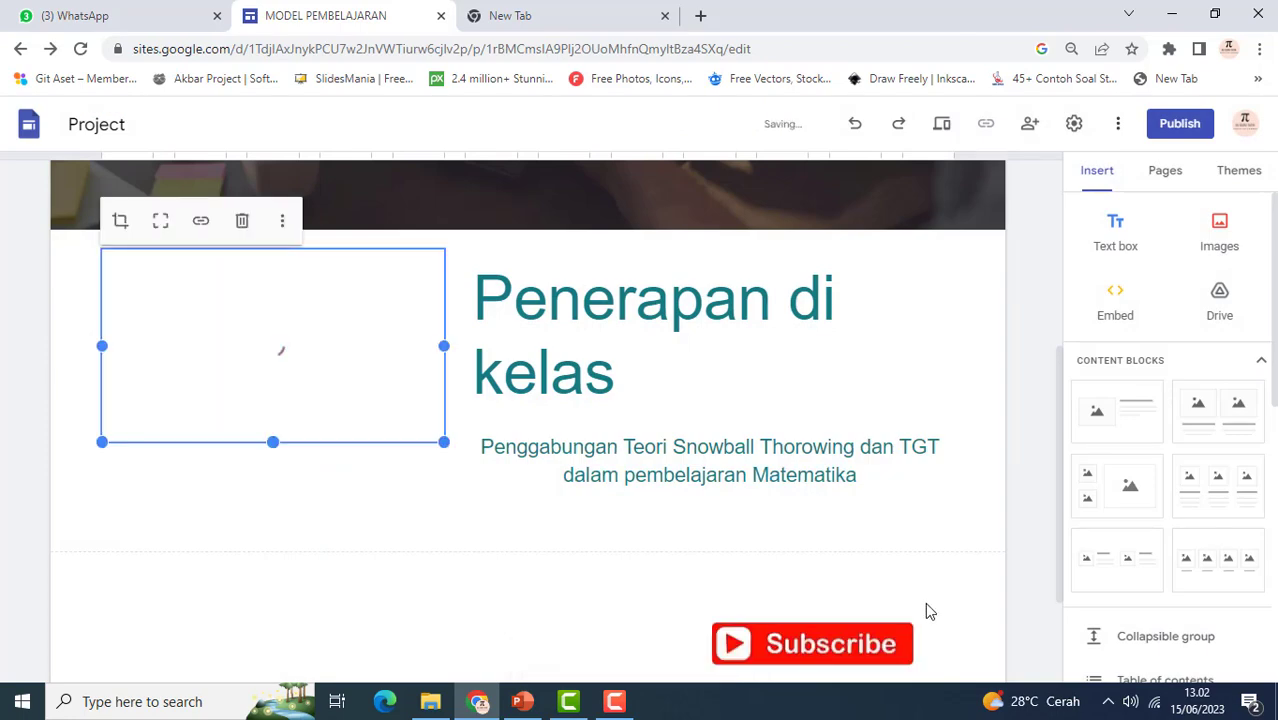
Set the font size of the "Penerapan di kelas" title to 48
scroll(625, 365, up, 4)
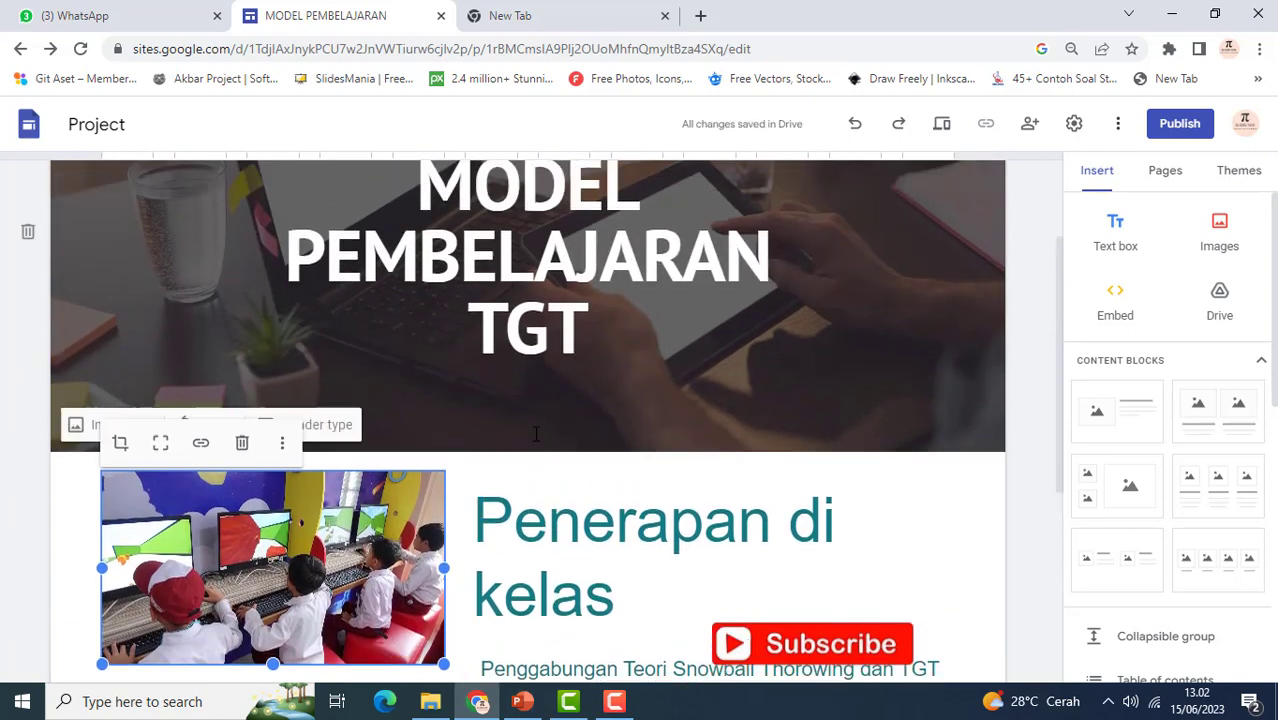
scroll(522, 359, down, 5)
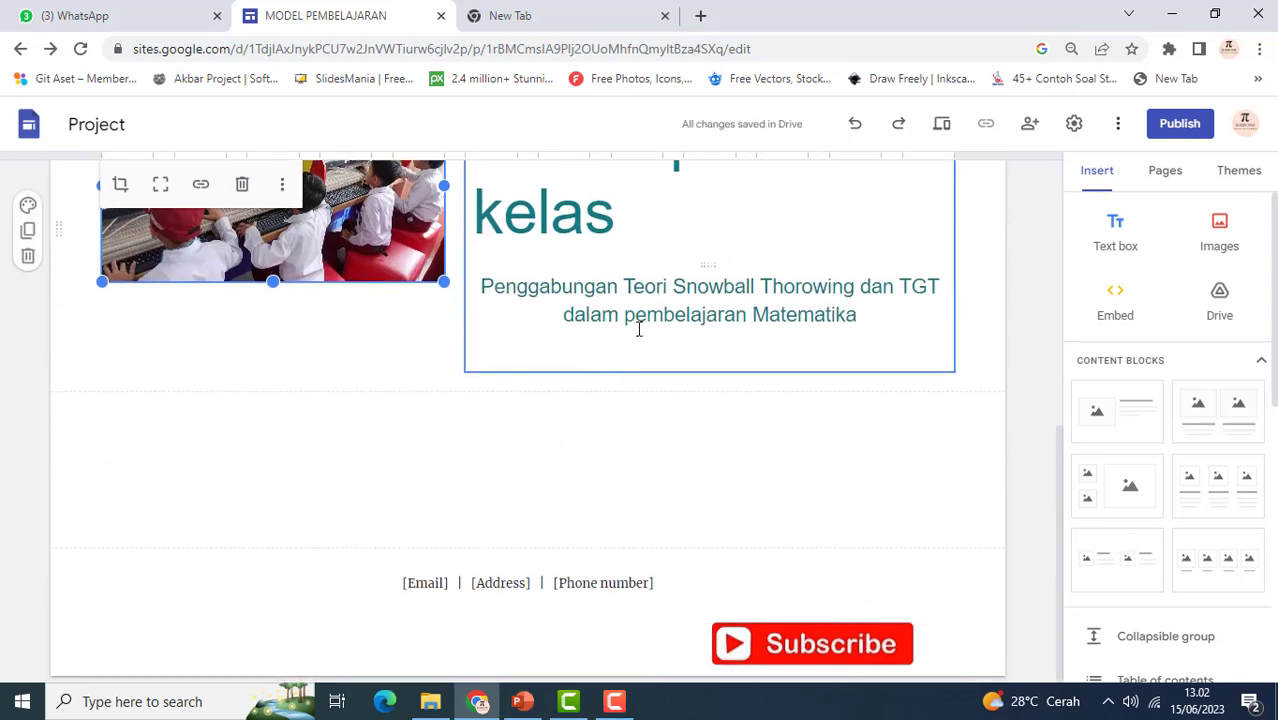
scroll(639, 333, up, 2)
click(532, 365)
drag(512, 330, 620, 402)
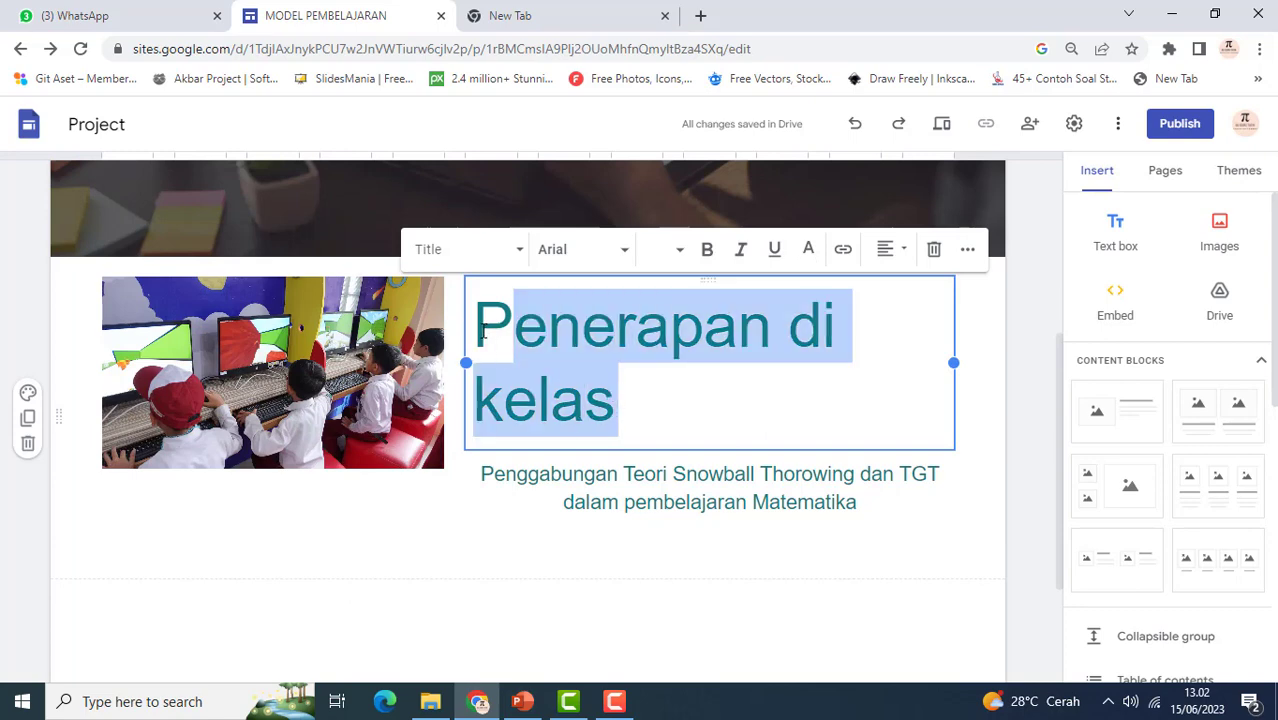
drag(482, 335, 620, 400)
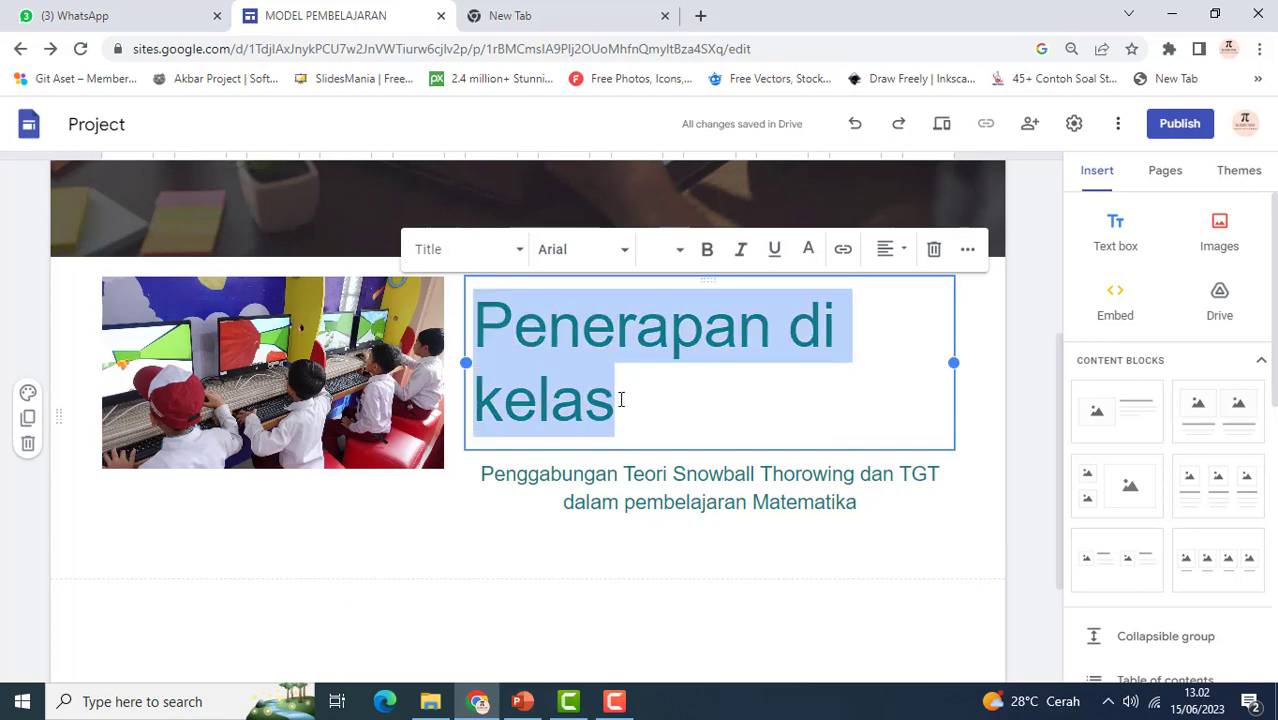
click(675, 250)
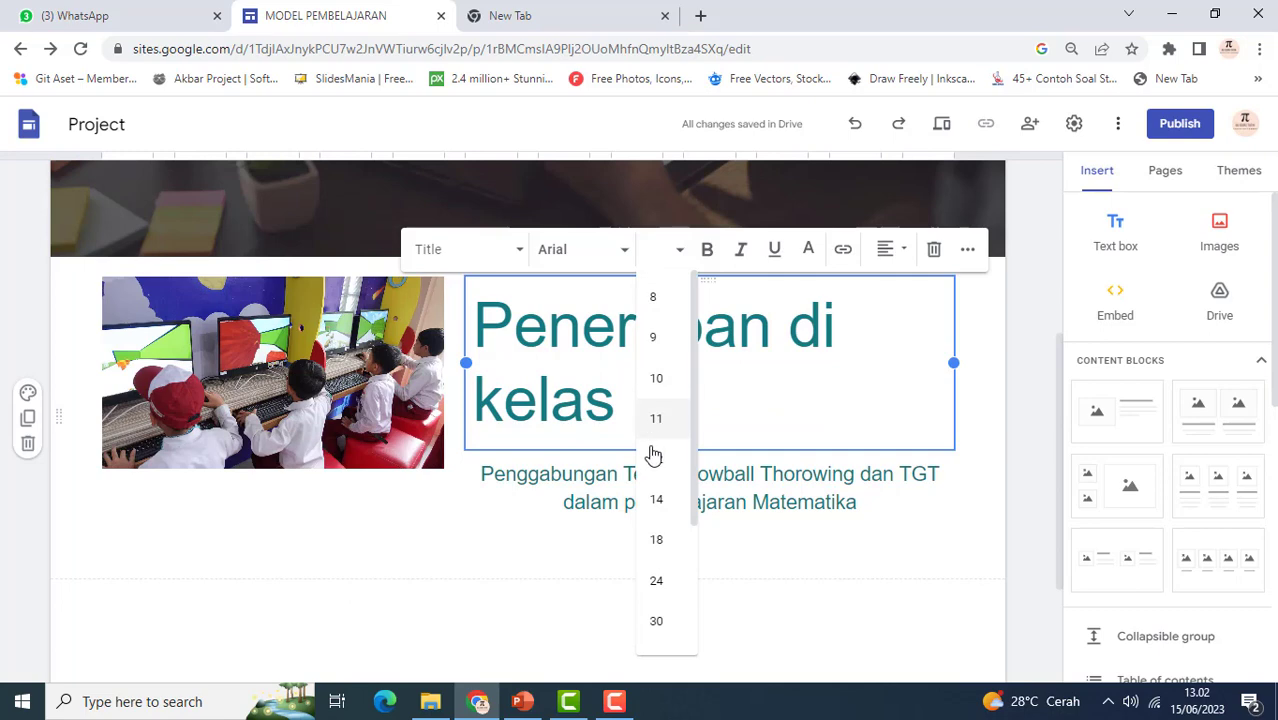
click(659, 545)
click(686, 255)
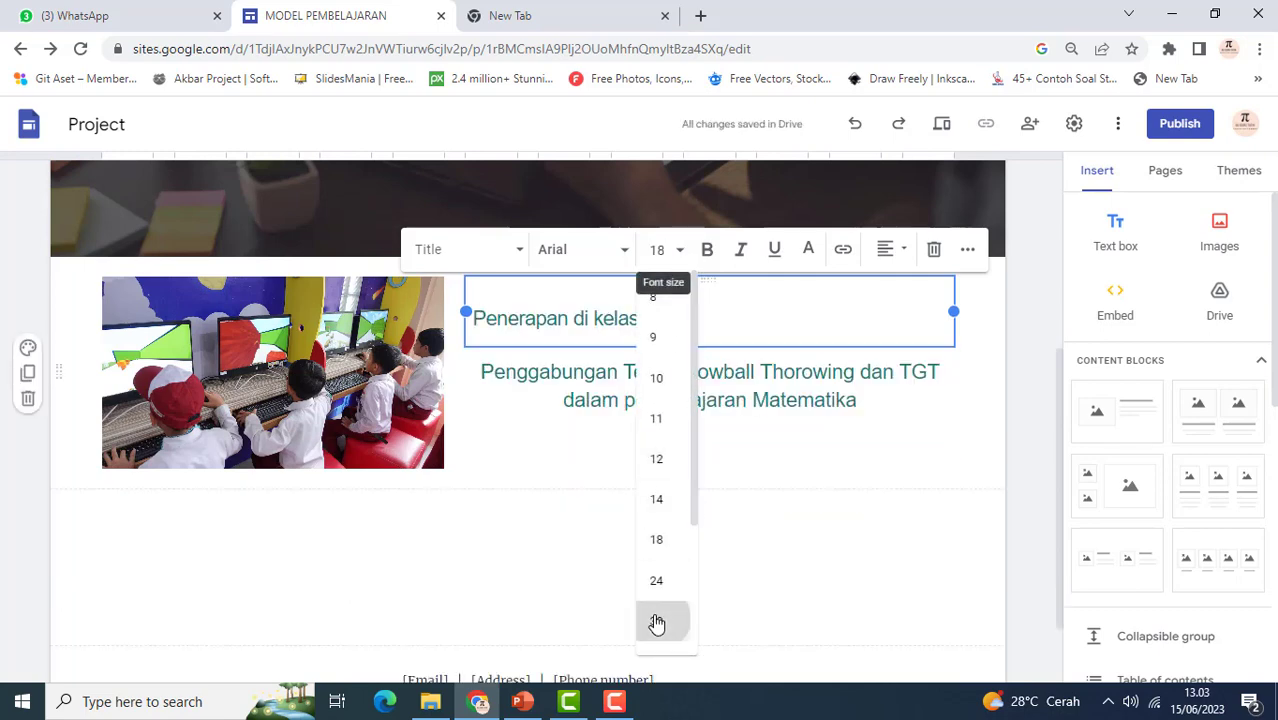
click(655, 621)
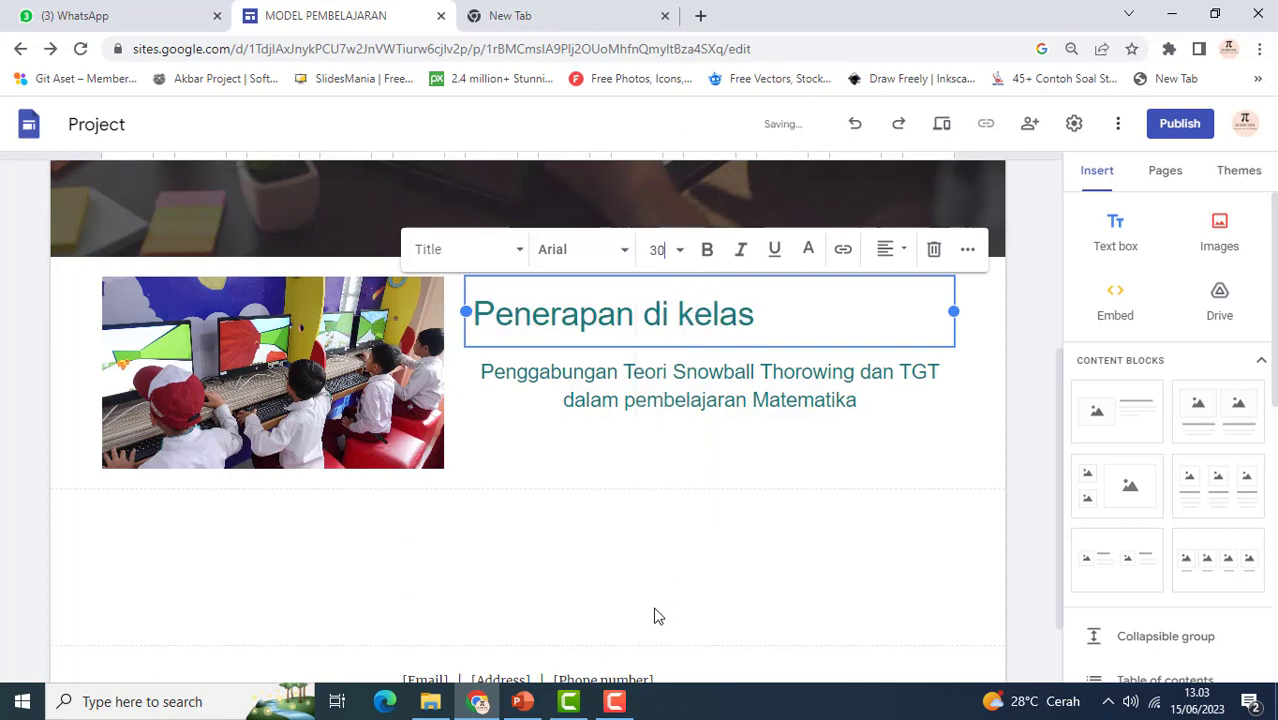
click(686, 255)
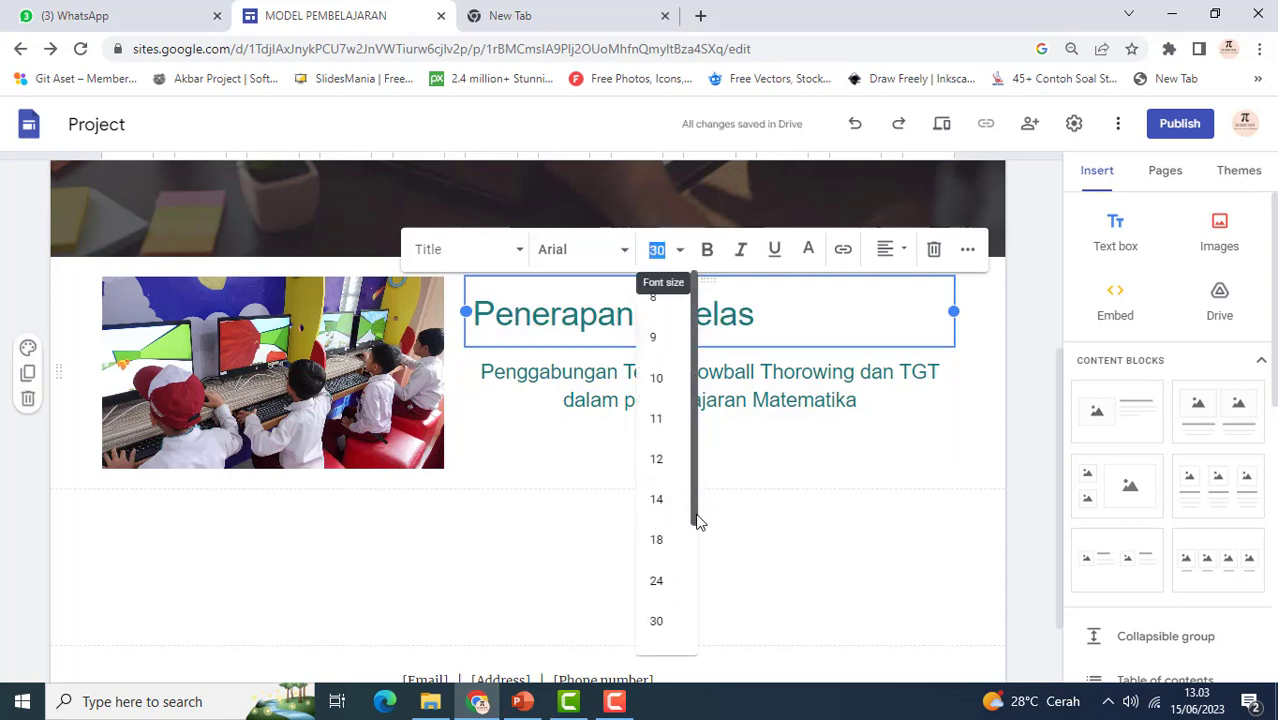
drag(698, 521, 696, 579)
click(659, 582)
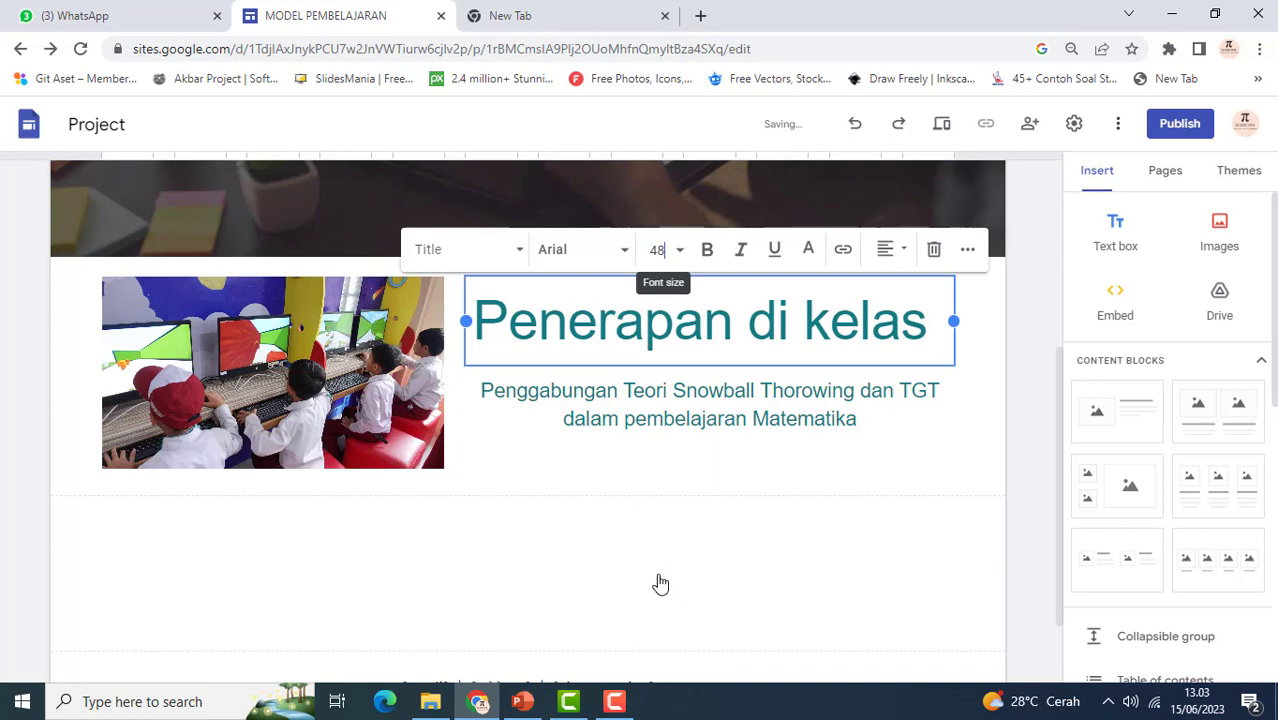
click(647, 440)
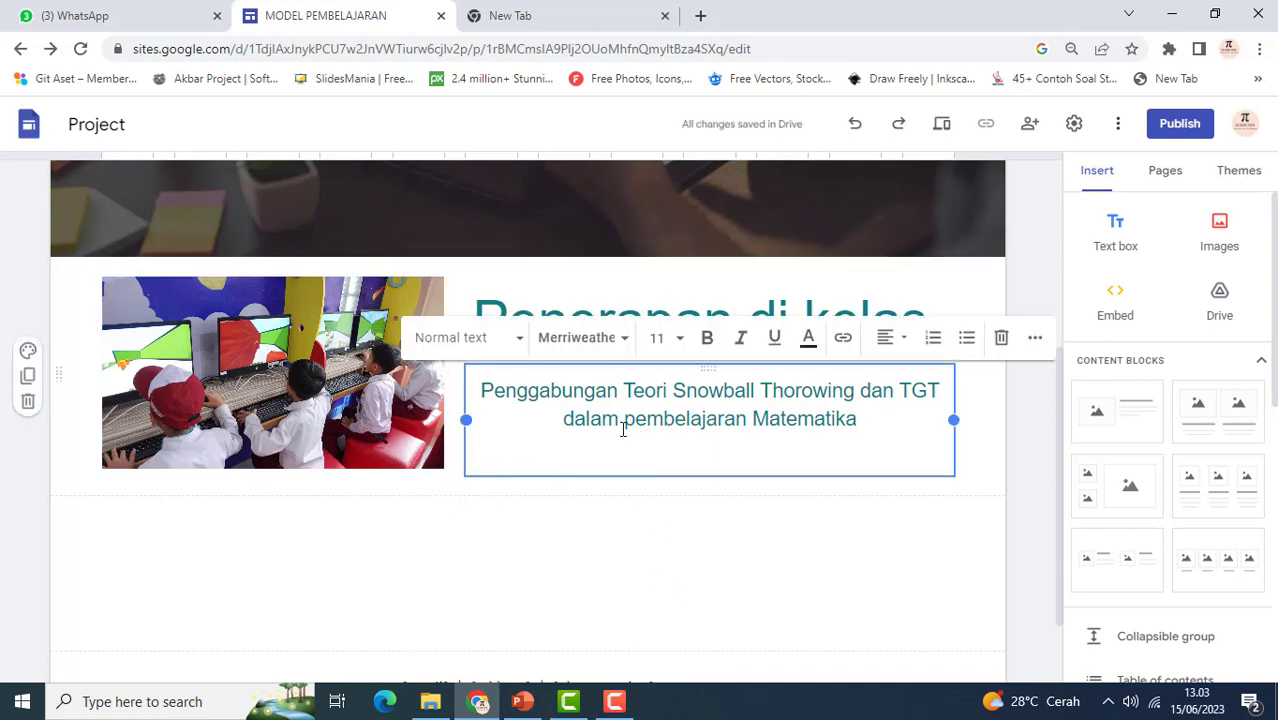
Justify the "Penggabungan Teori Snowball Thorowing dan TGT dalam pembelajaran Matematika" text under the "Penerapan di kelas" title
key(ctrl+a)
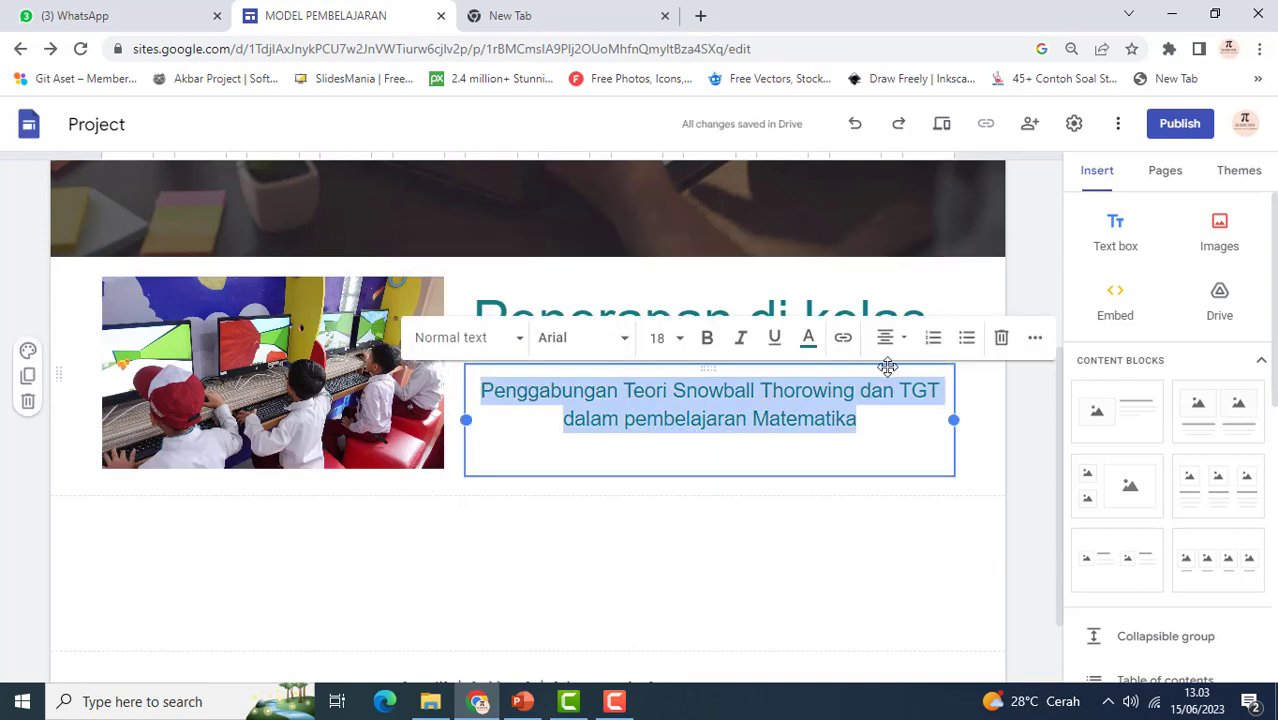
click(896, 340)
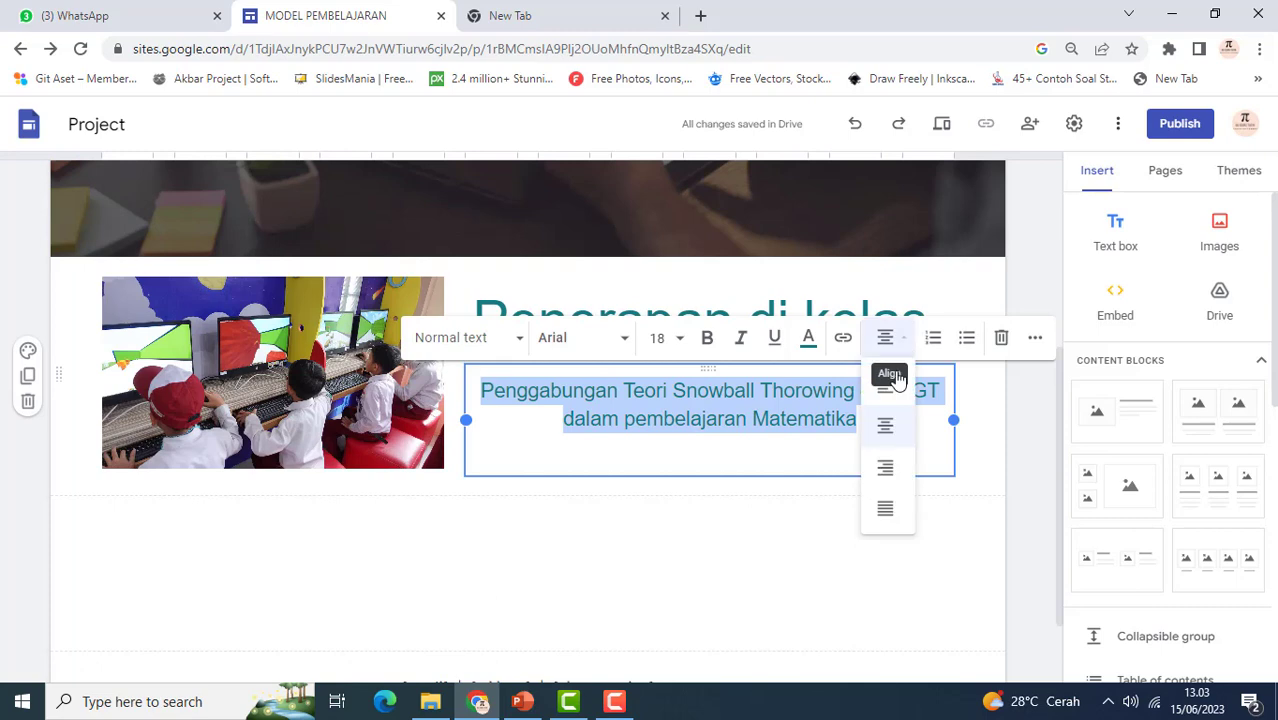
click(886, 507)
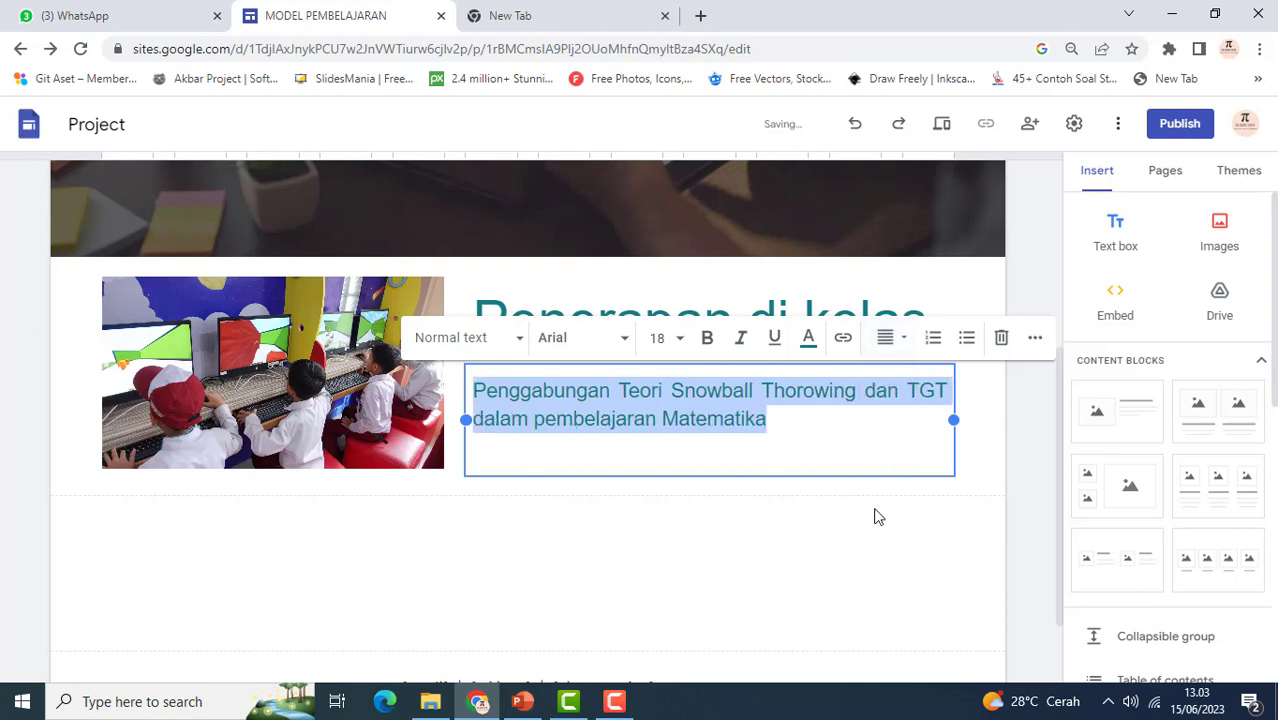
click(811, 528)
scroll(600, 452, up, 3)
scroll(583, 434, down, 3)
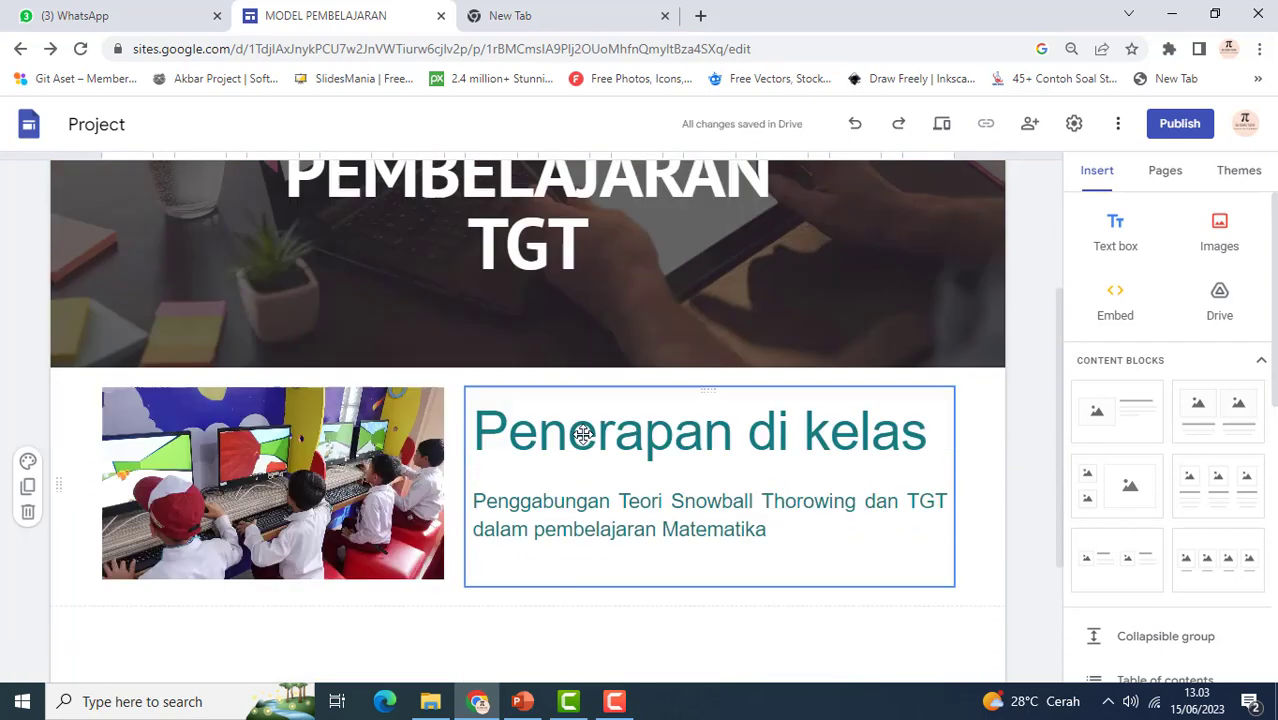
scroll(583, 434, up, 2)
scroll(584, 435, up, 1)
scroll(585, 436, down, 2)
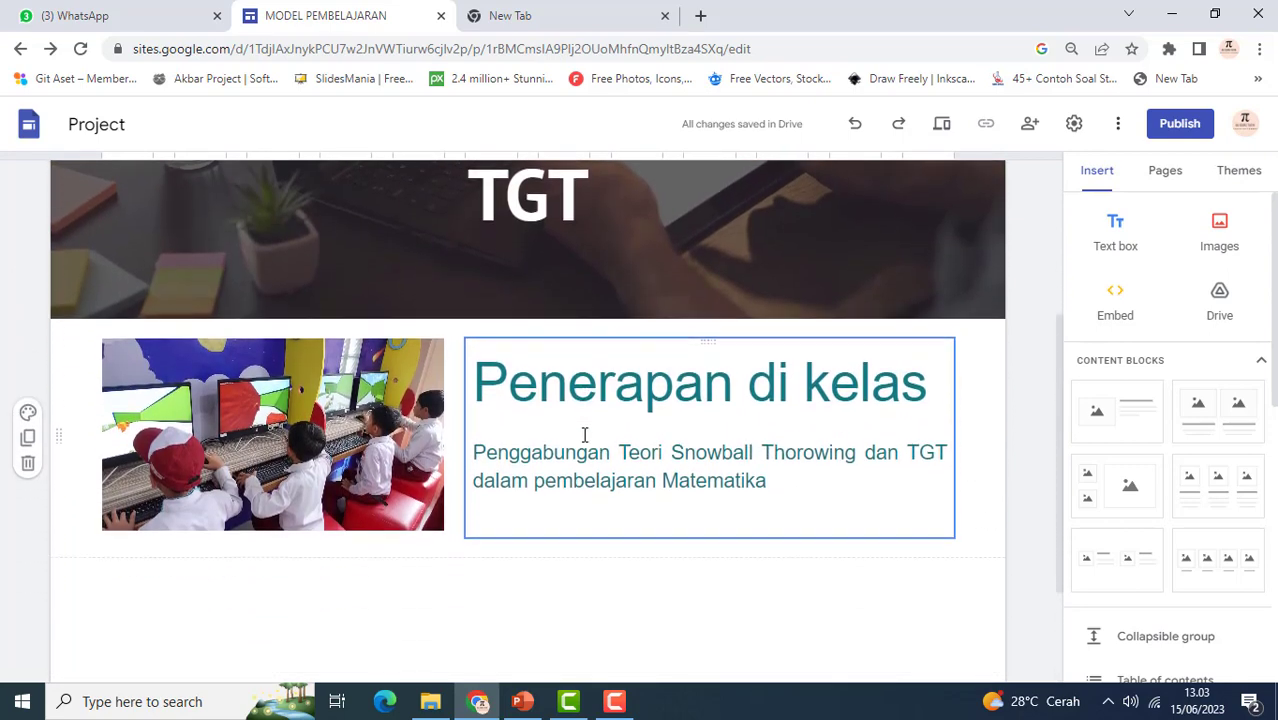
scroll(413, 399, down, 1)
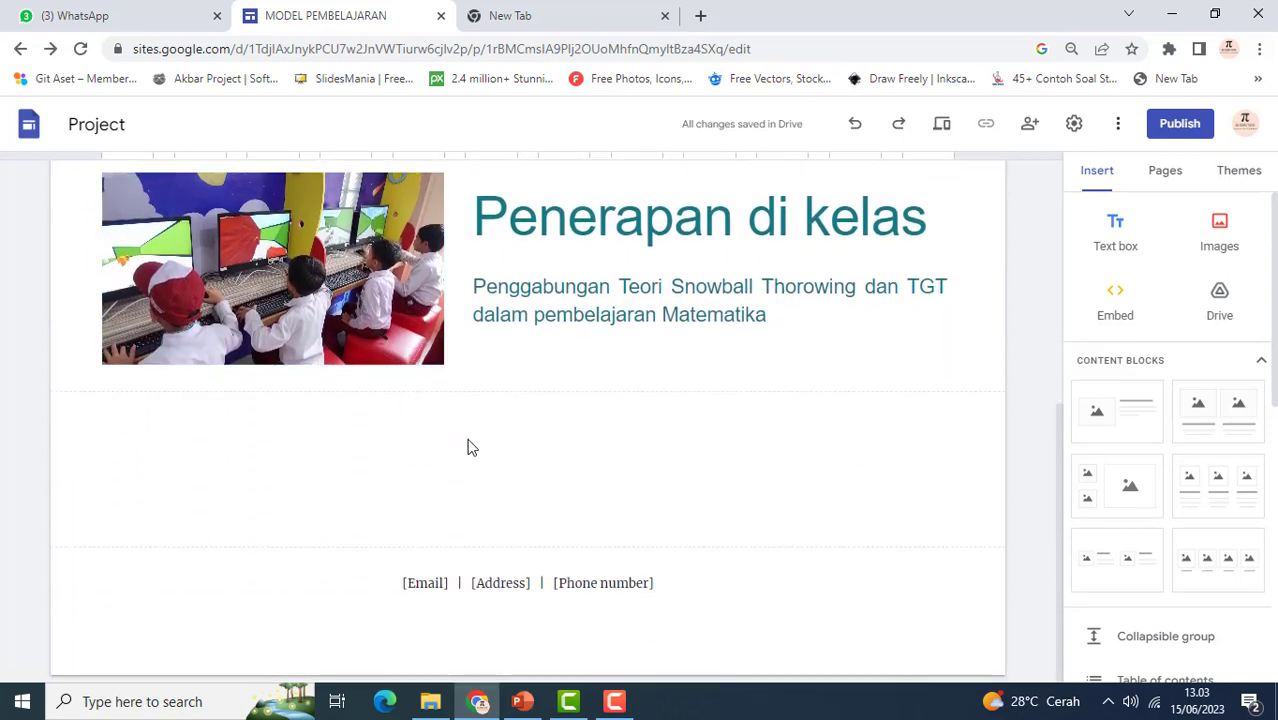
scroll(1147, 434, down, 5)
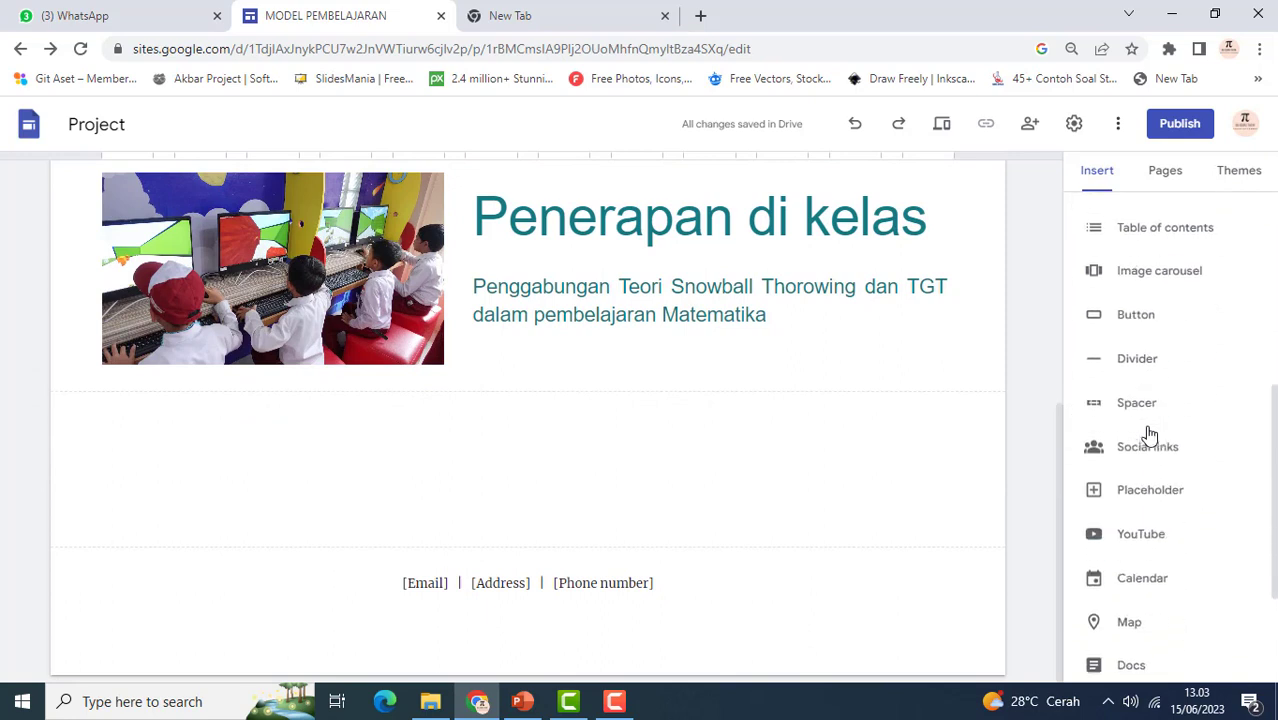
scroll(1148, 436, up, 1)
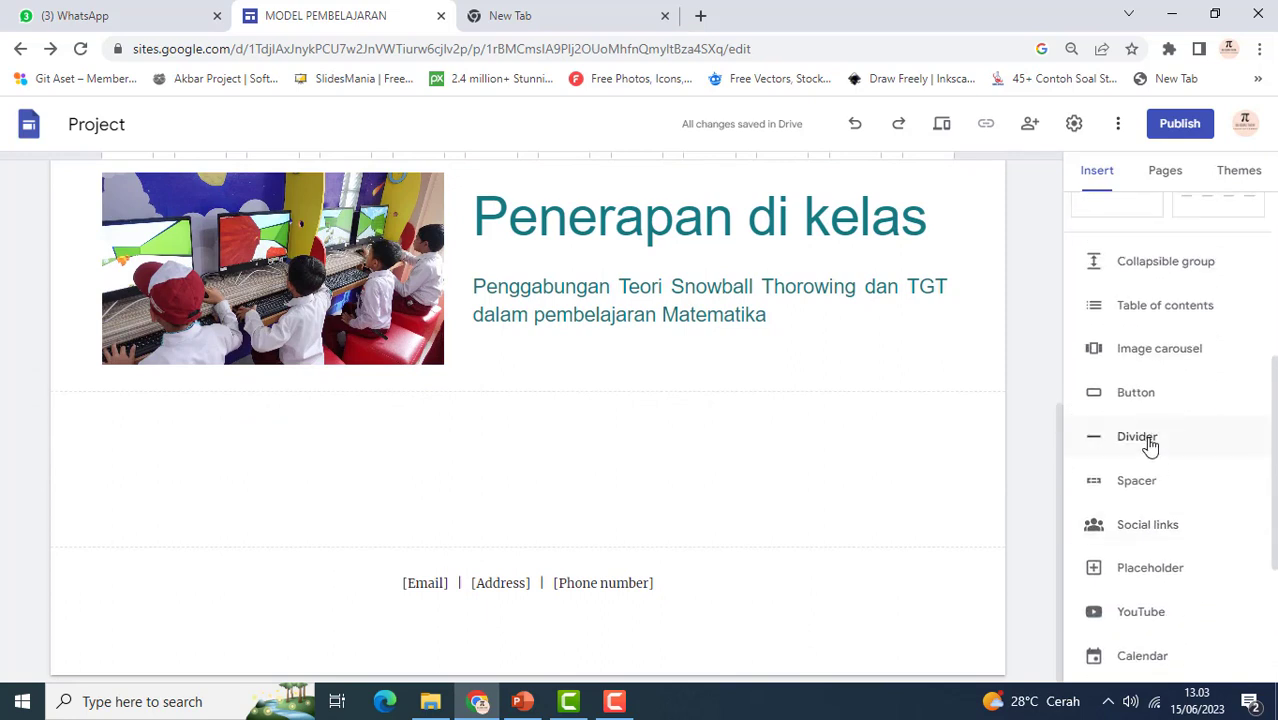
click(1148, 440)
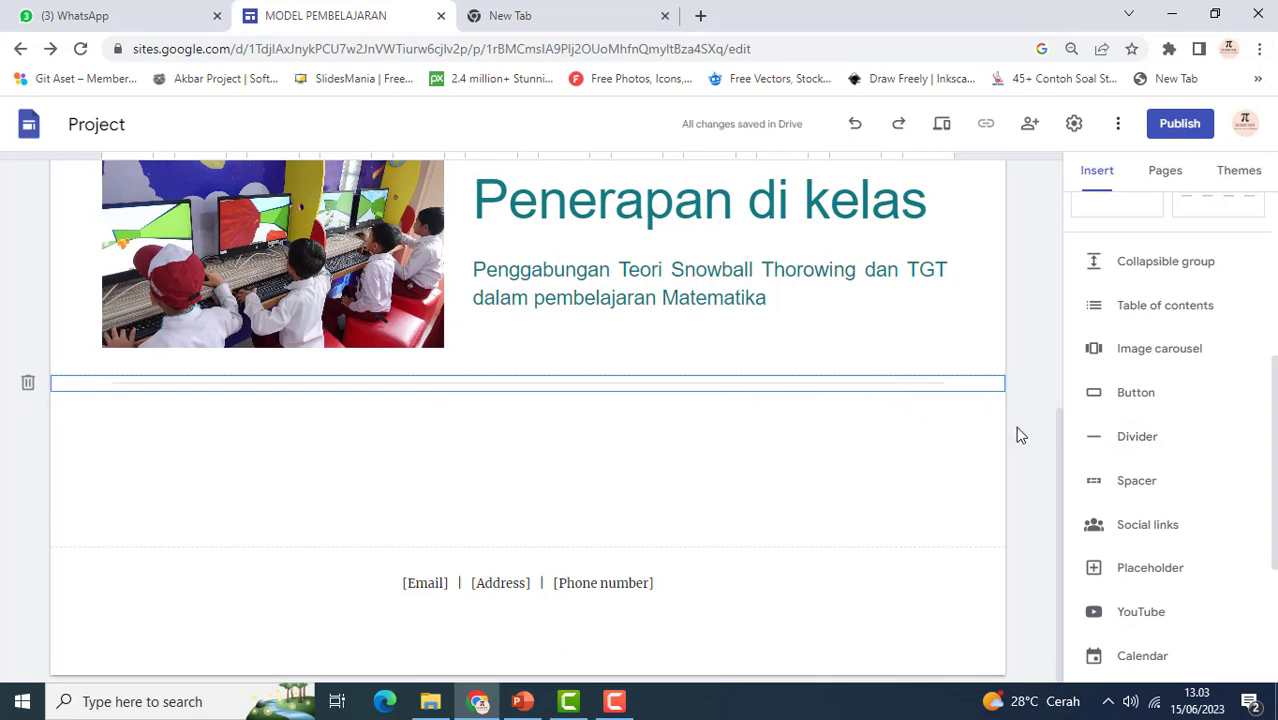
click(28, 386)
click(1150, 398)
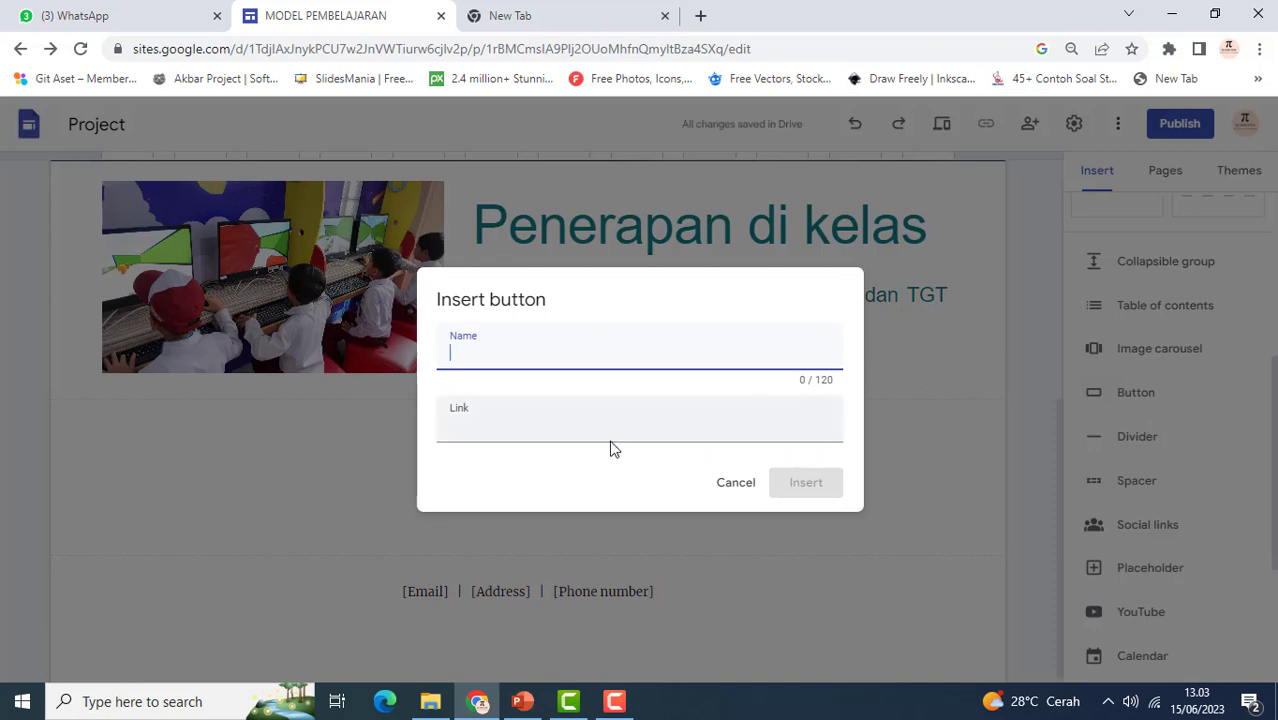
click(743, 484)
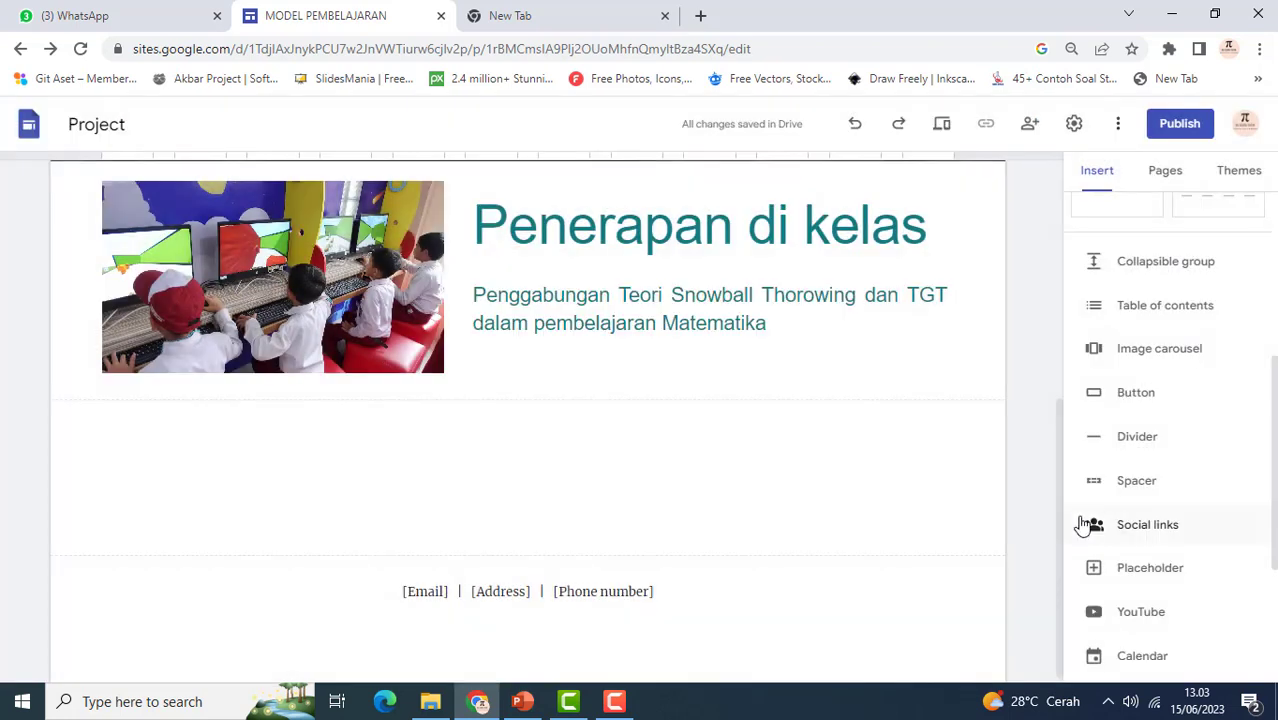
Insert a spacer below the "Penerapan di kelas" block and give its section the red herringbone-patterned gallery image as background
click(1124, 496)
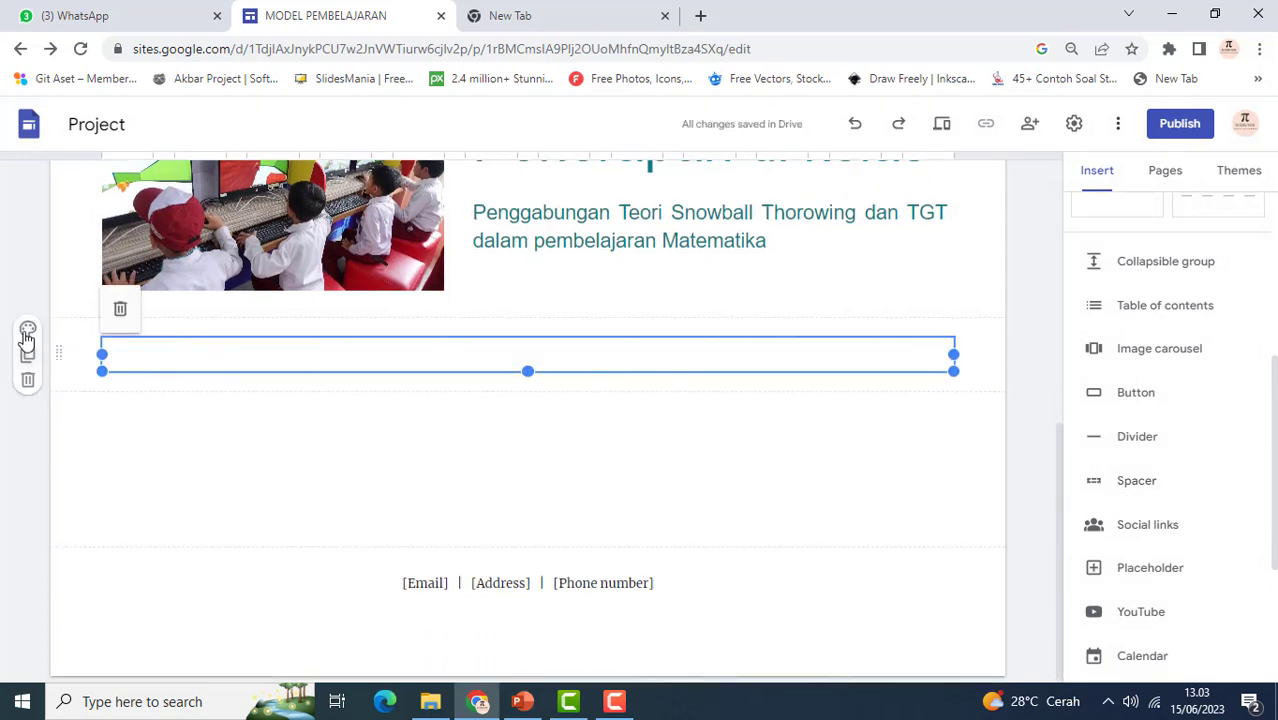
click(27, 330)
mouse_move(126, 495)
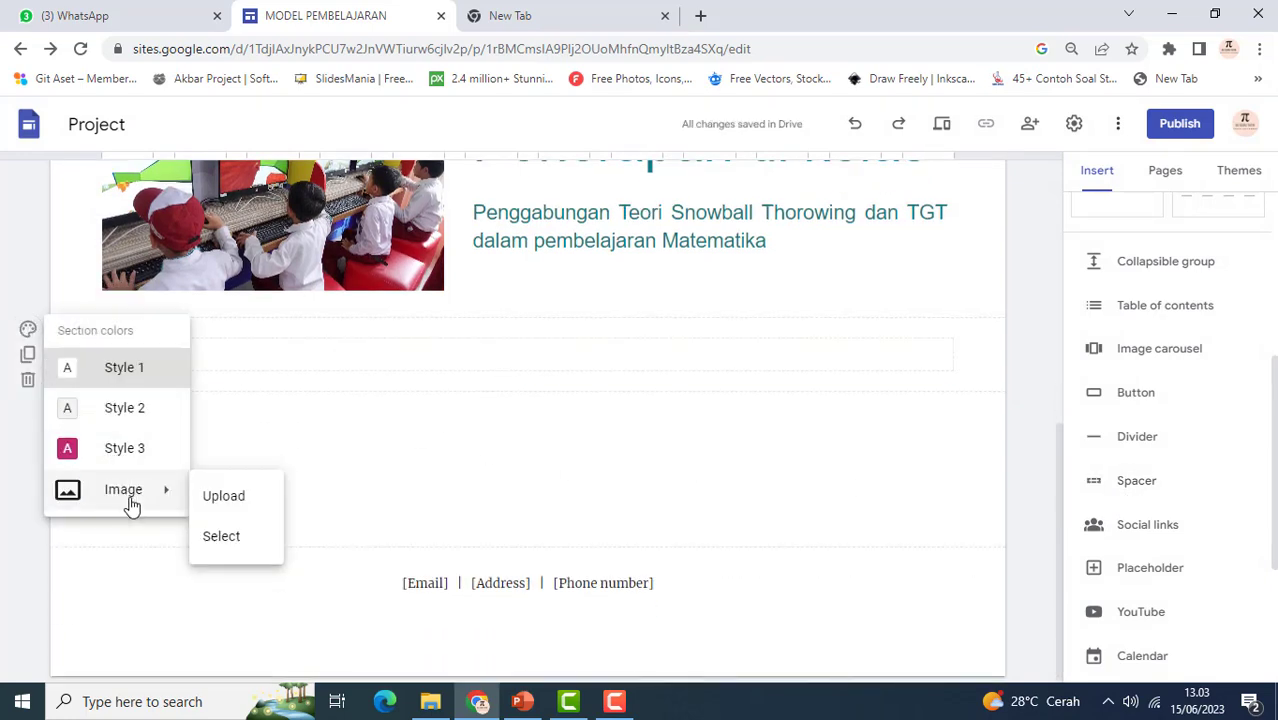
click(231, 541)
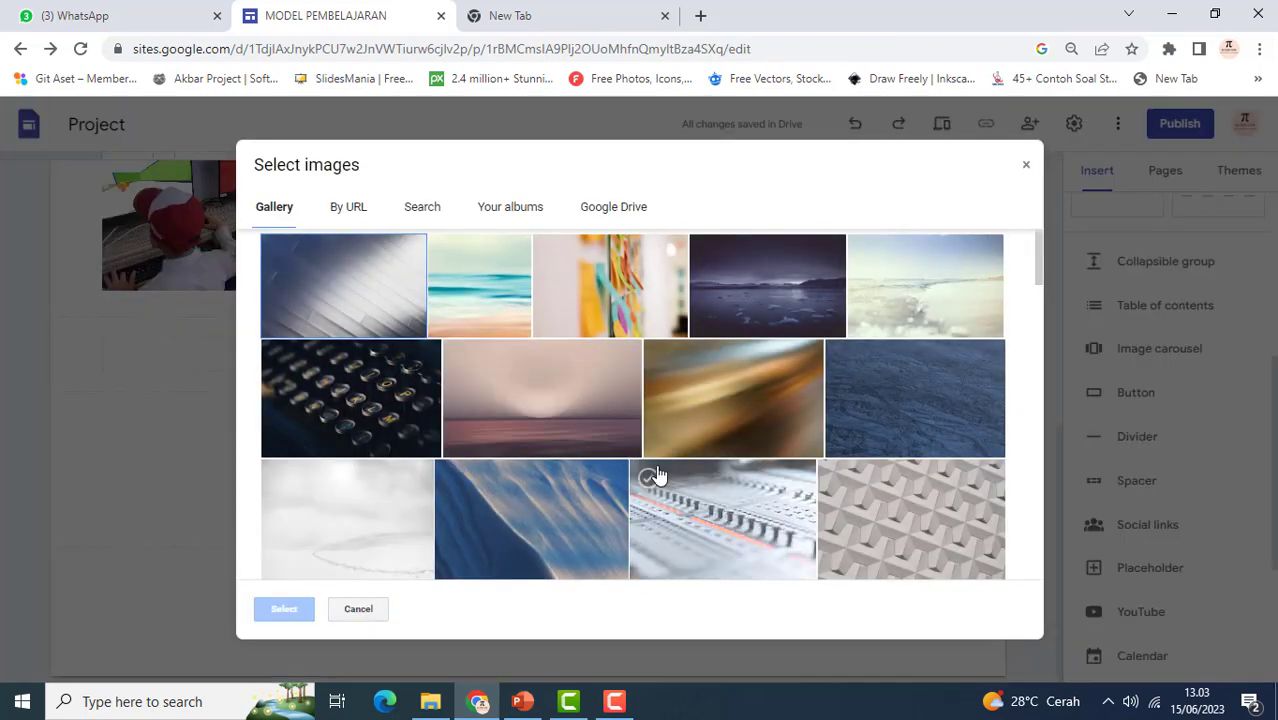
scroll(658, 474, down, 1)
scroll(658, 468, down, 4)
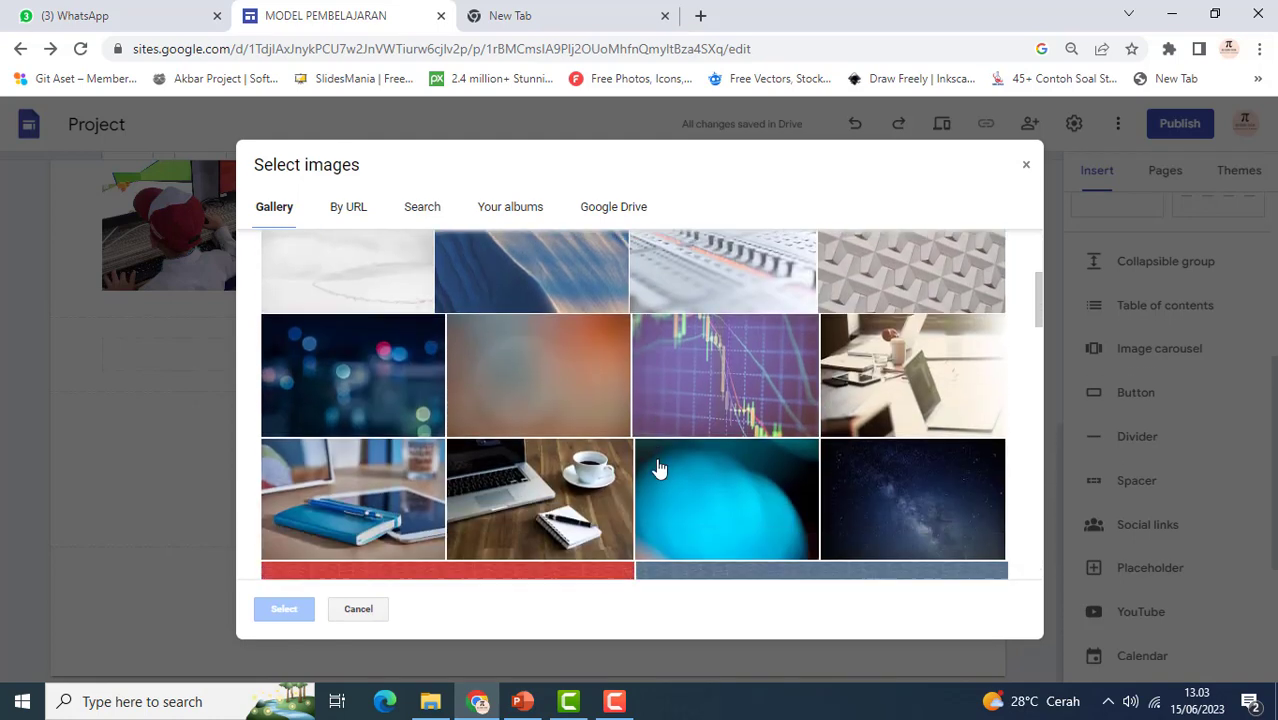
click(534, 438)
scroll(573, 488, up, 1)
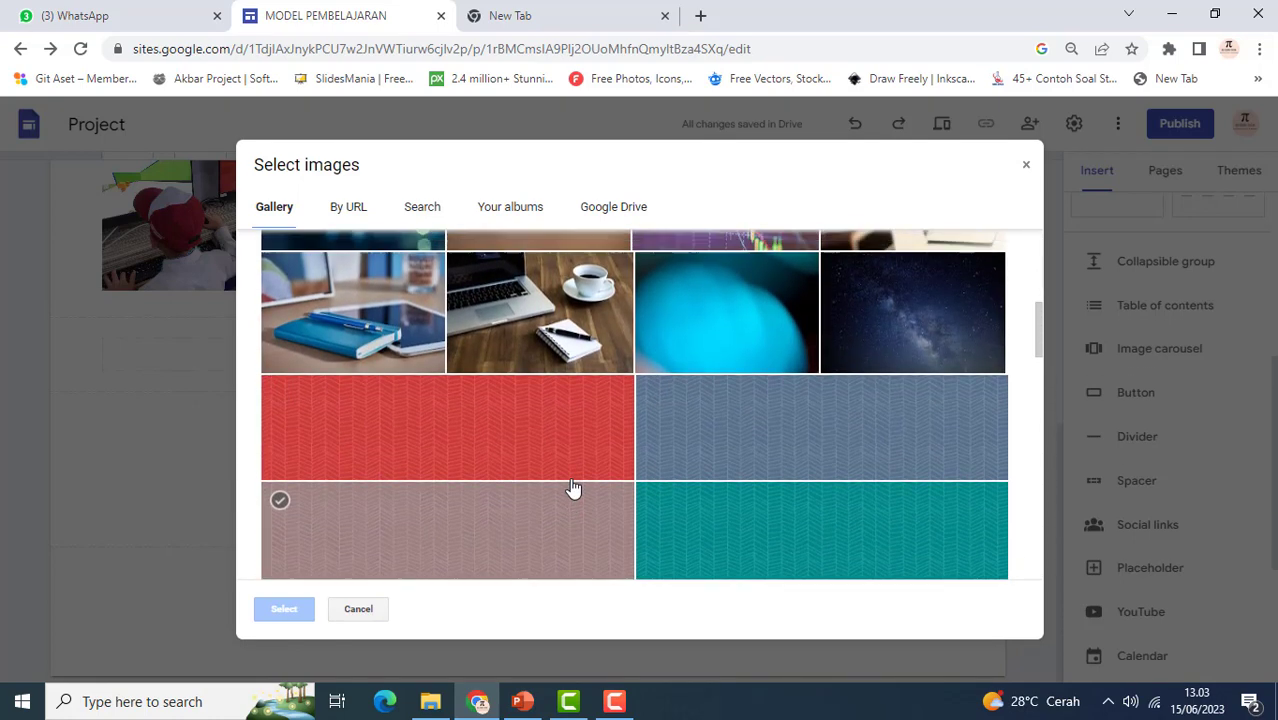
click(278, 609)
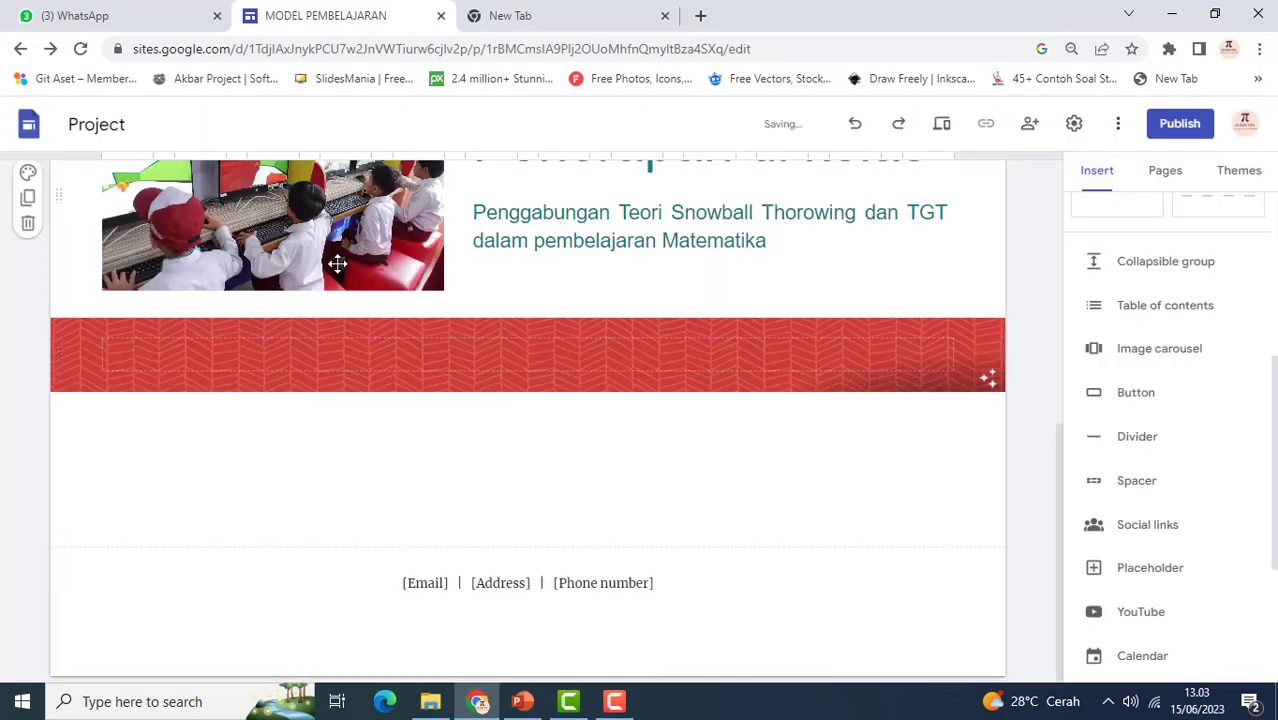
scroll(320, 492, up, 5)
scroll(320, 492, down, 5)
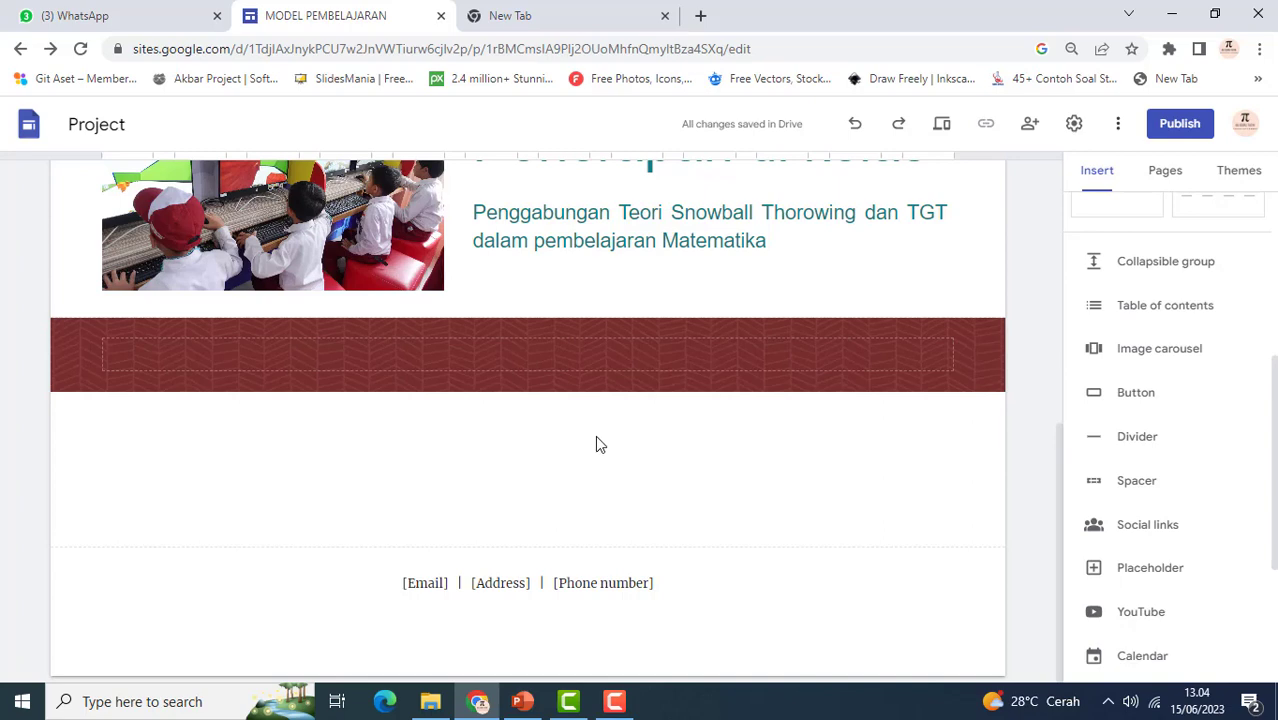
click(502, 352)
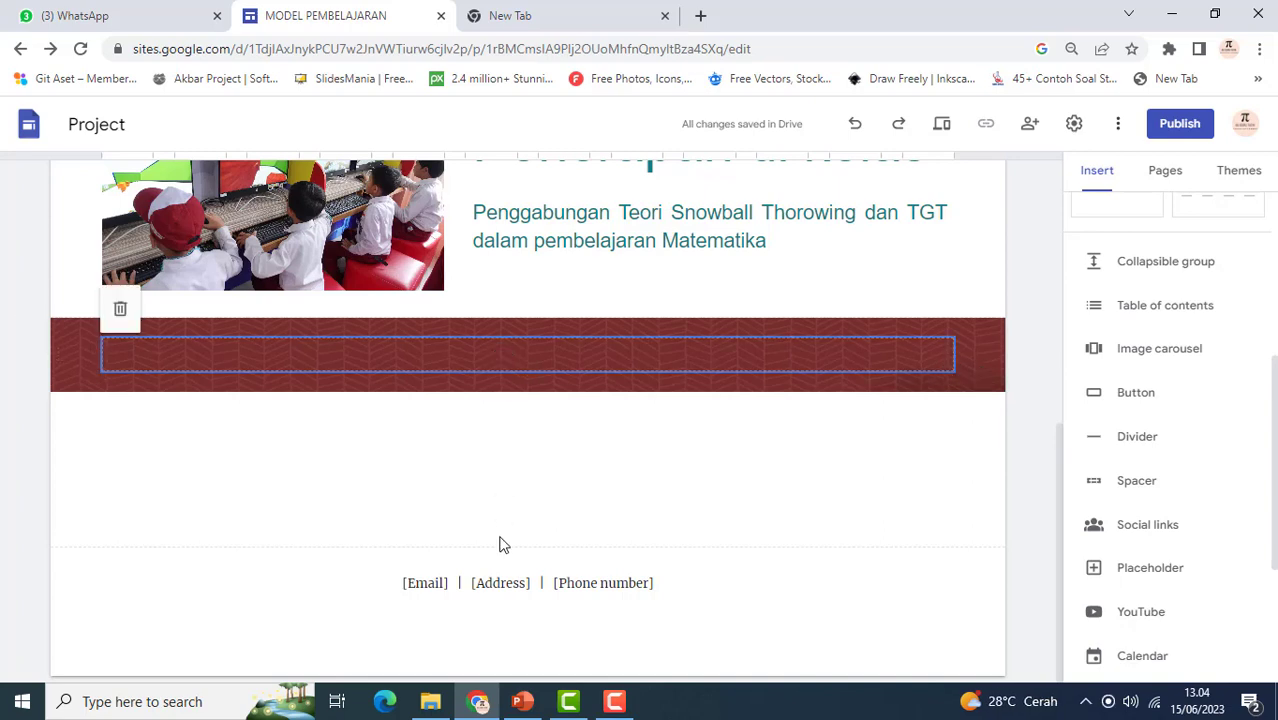
right_click(351, 359)
click(287, 362)
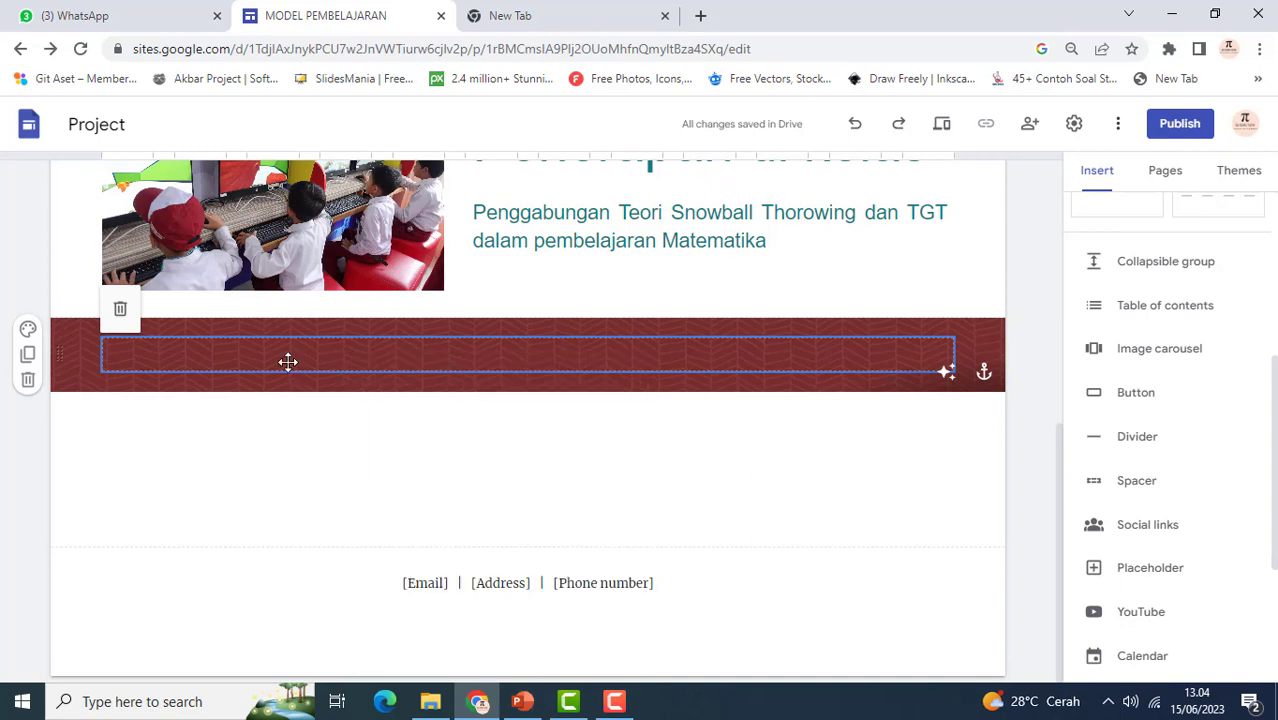
click(672, 445)
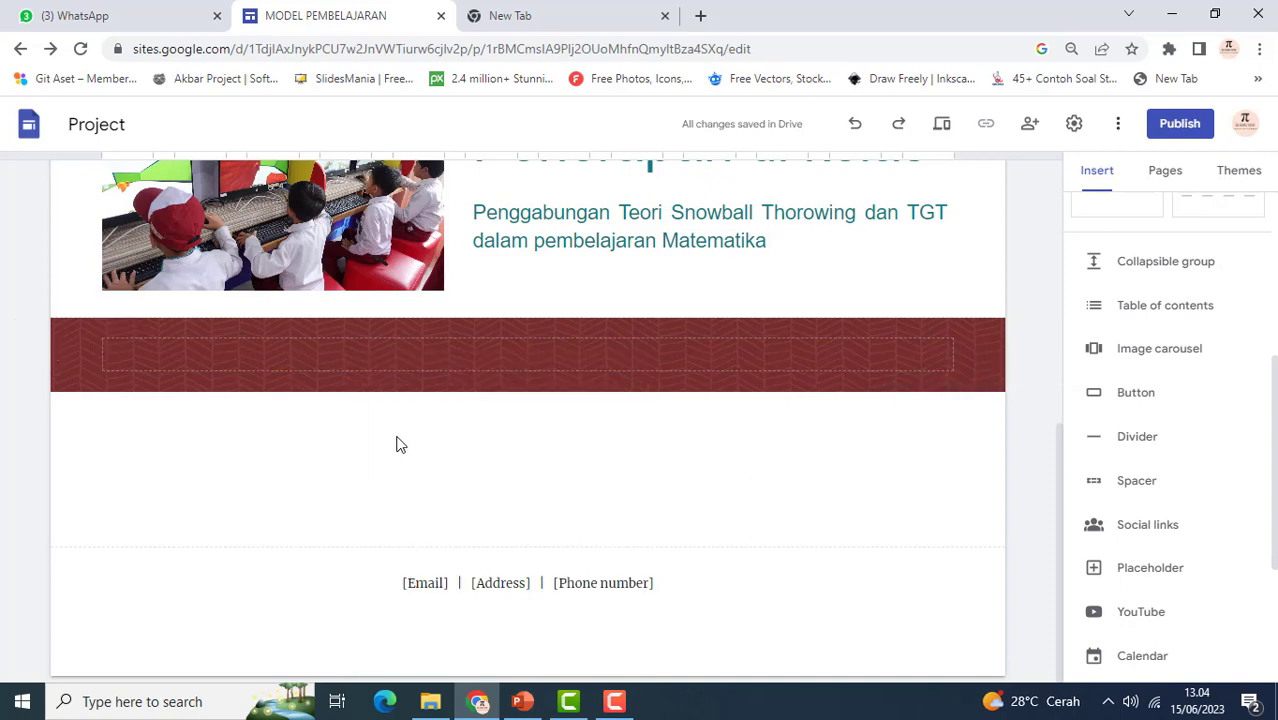
Insert a content block with one image beside a title and text below the red spacer section
scroll(1131, 338, up, 3)
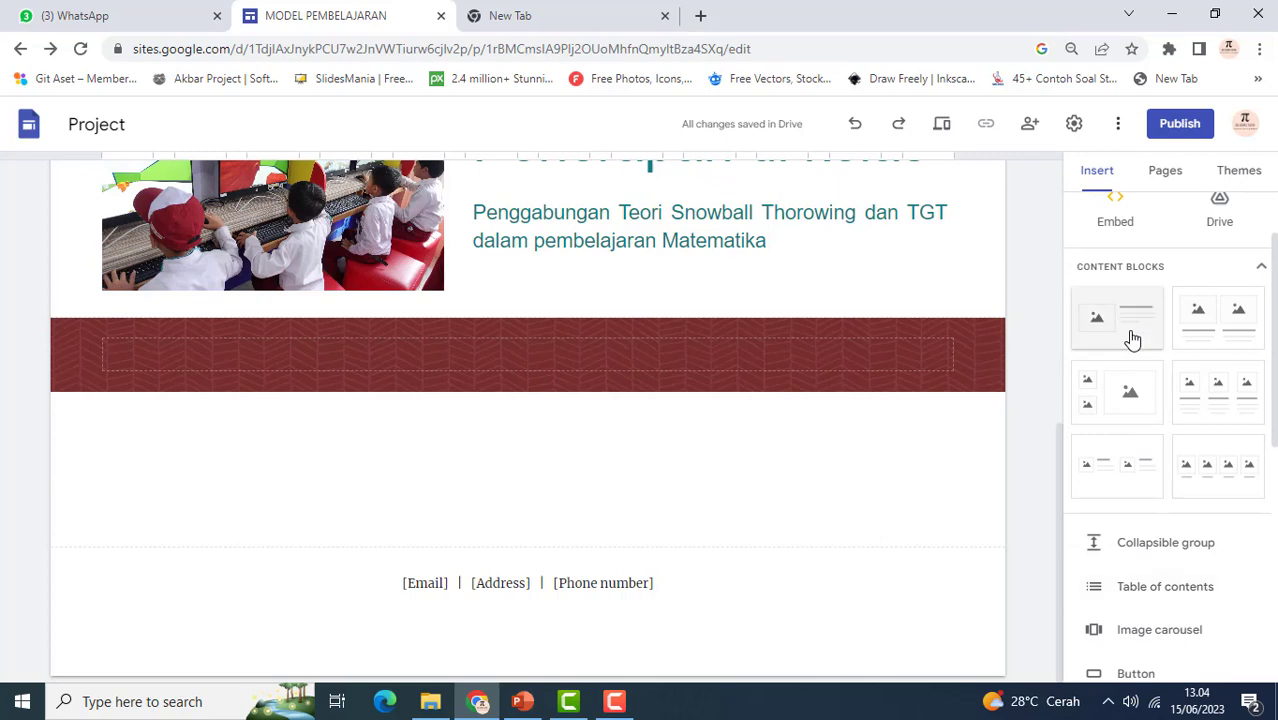
scroll(1131, 285, up, 1)
scroll(1131, 288, down, 3)
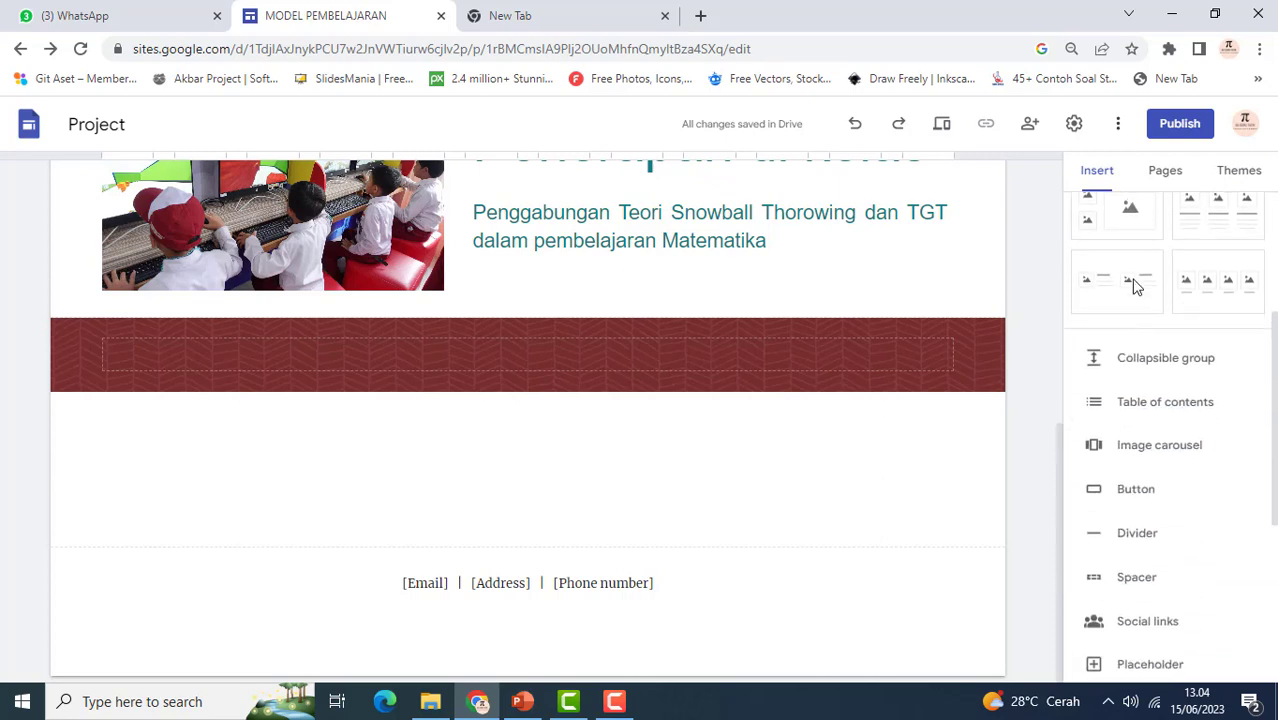
scroll(1130, 290, up, 2)
scroll(1138, 300, up, 1)
click(1144, 328)
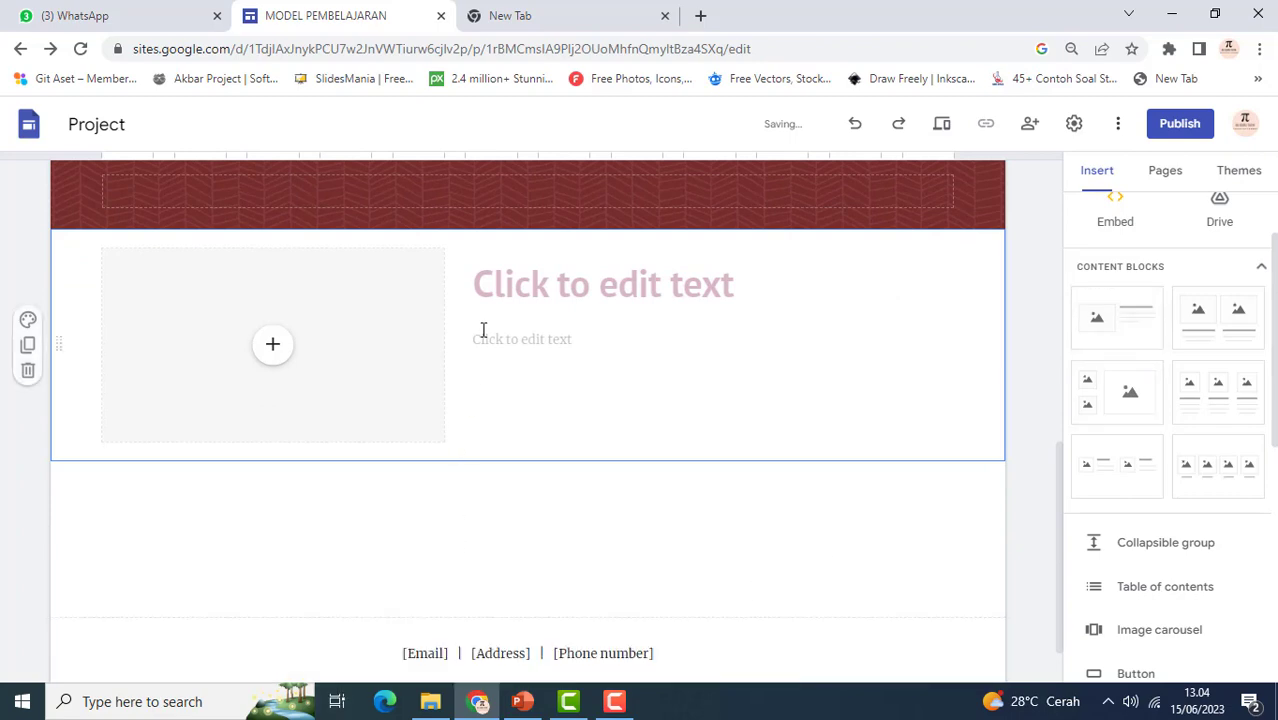
Copy slide 6's title "Persiapan mengajar" from PowerPoint into the new block's title in Google Sites
click(524, 703)
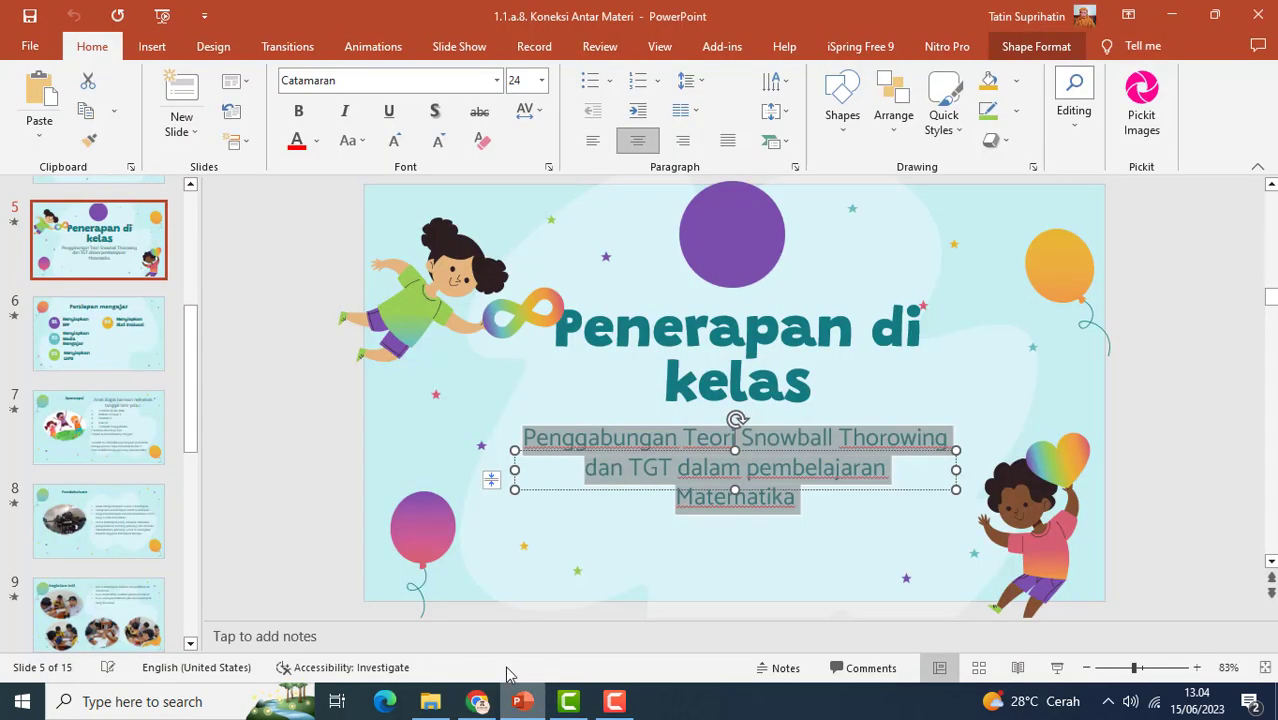
click(97, 354)
drag(571, 240, 907, 248)
key(ctrl+c)
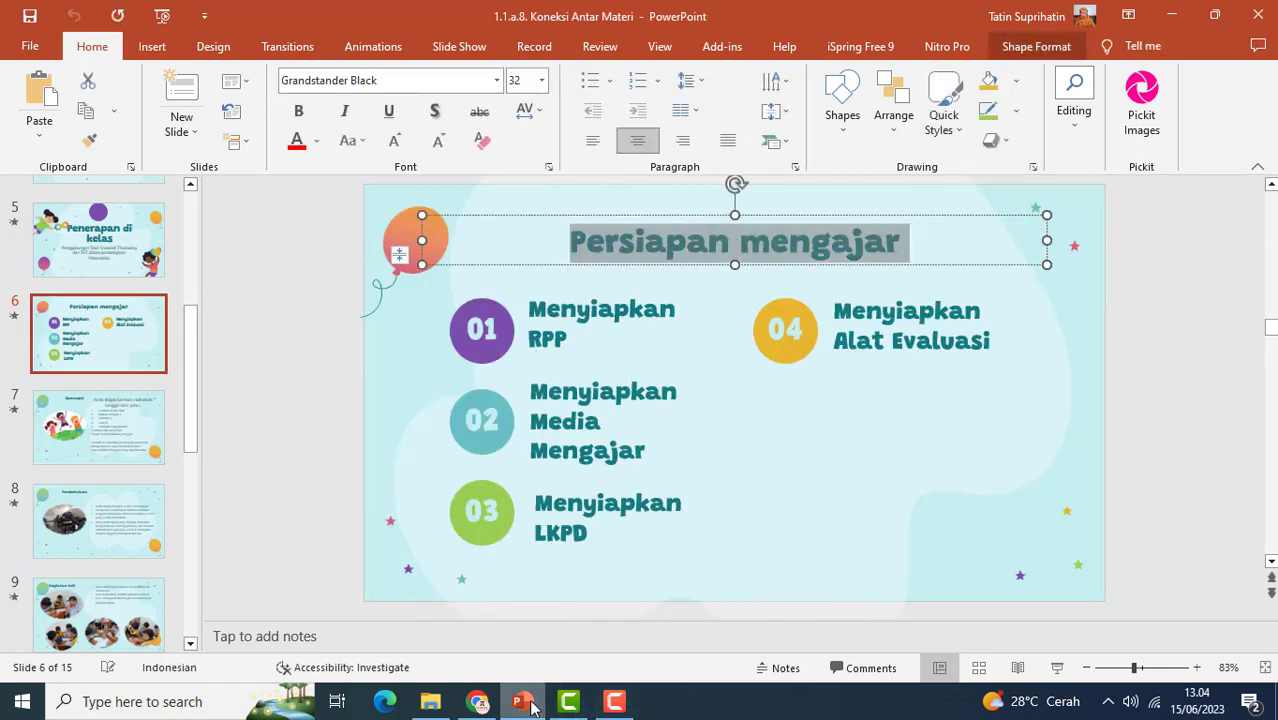
click(477, 701)
click(525, 281)
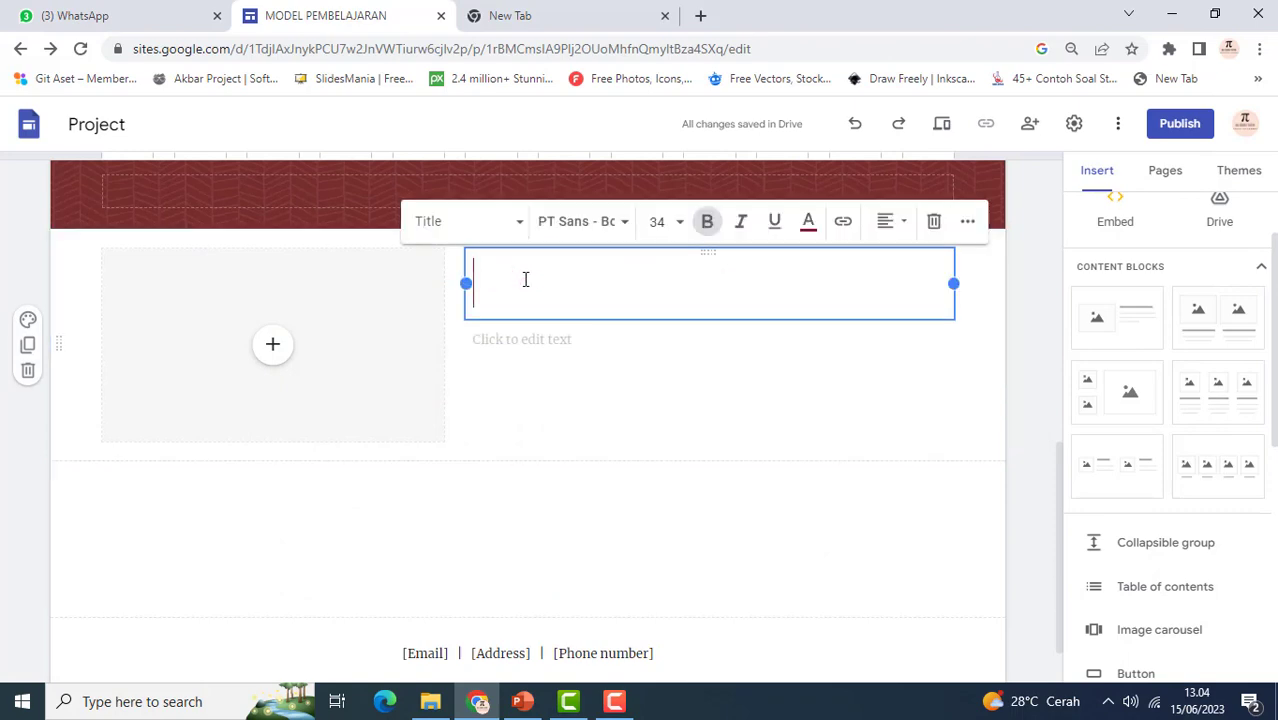
key(ctrl+v)
key(Return)
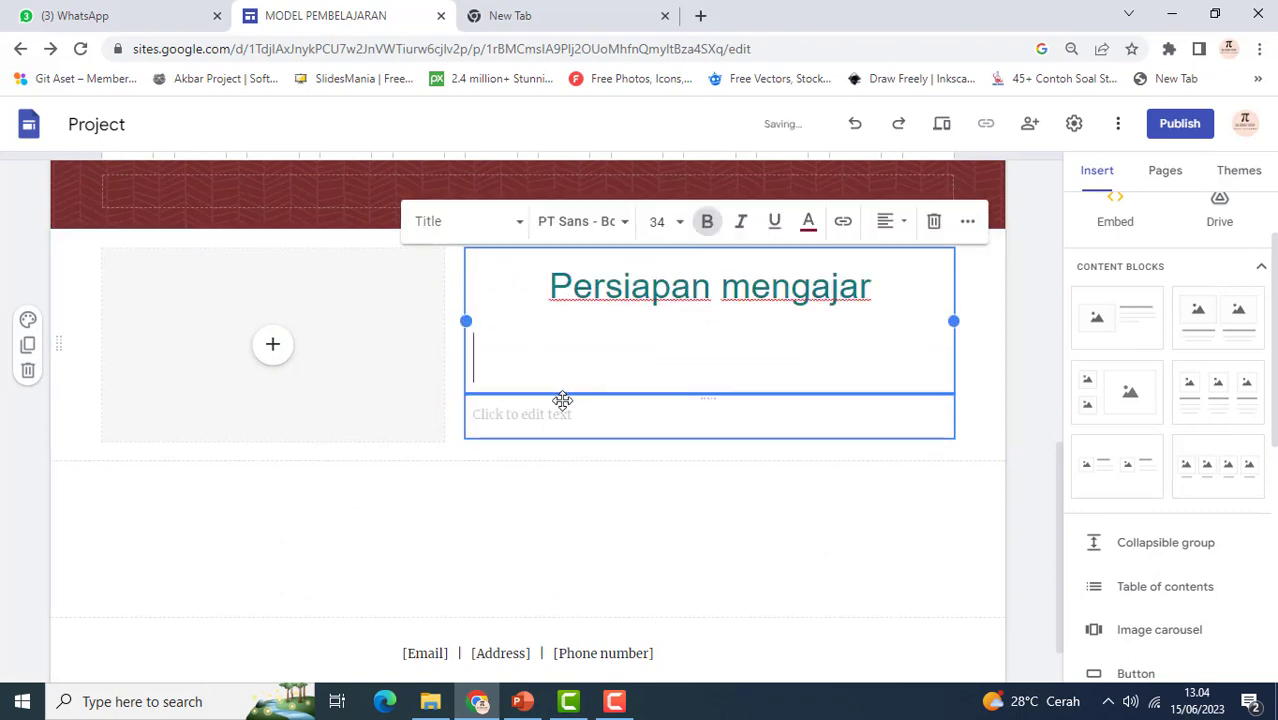
key(BackSpace)
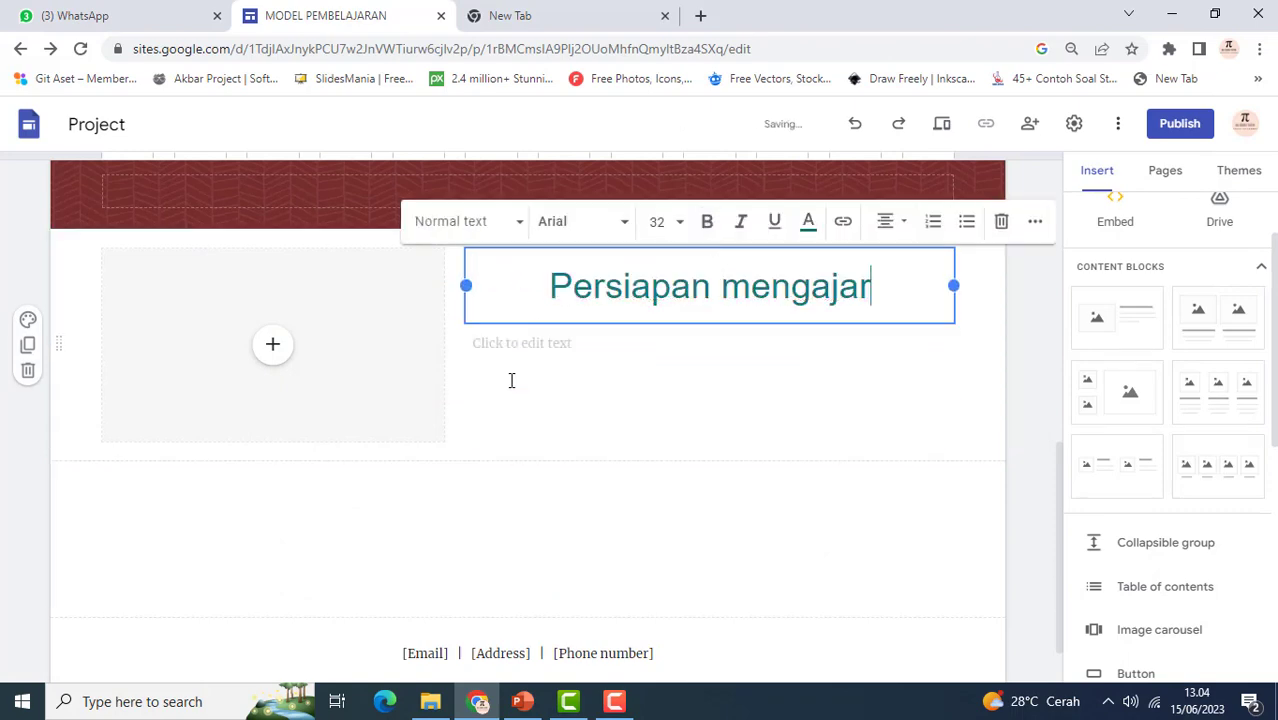
Search Google Images for "PEMBELAJARAN" to fill the image placeholder beside the "Persiapan mengajar" title
click(276, 352)
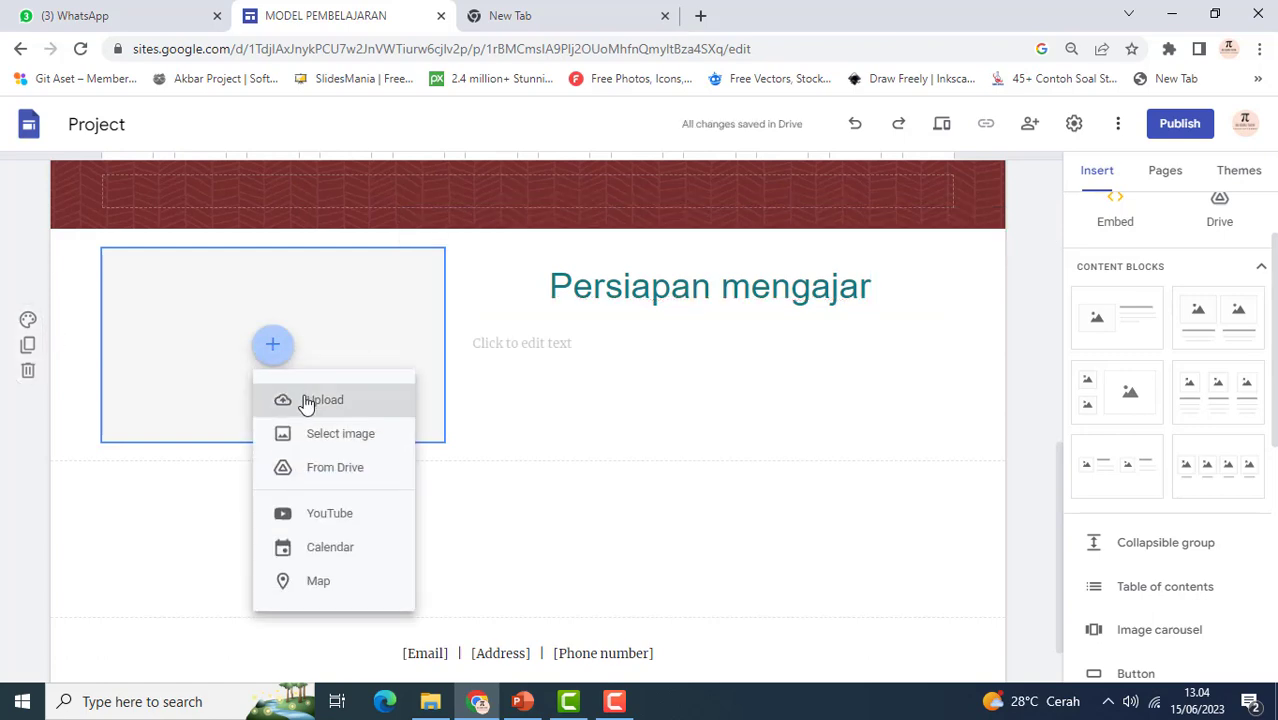
click(337, 443)
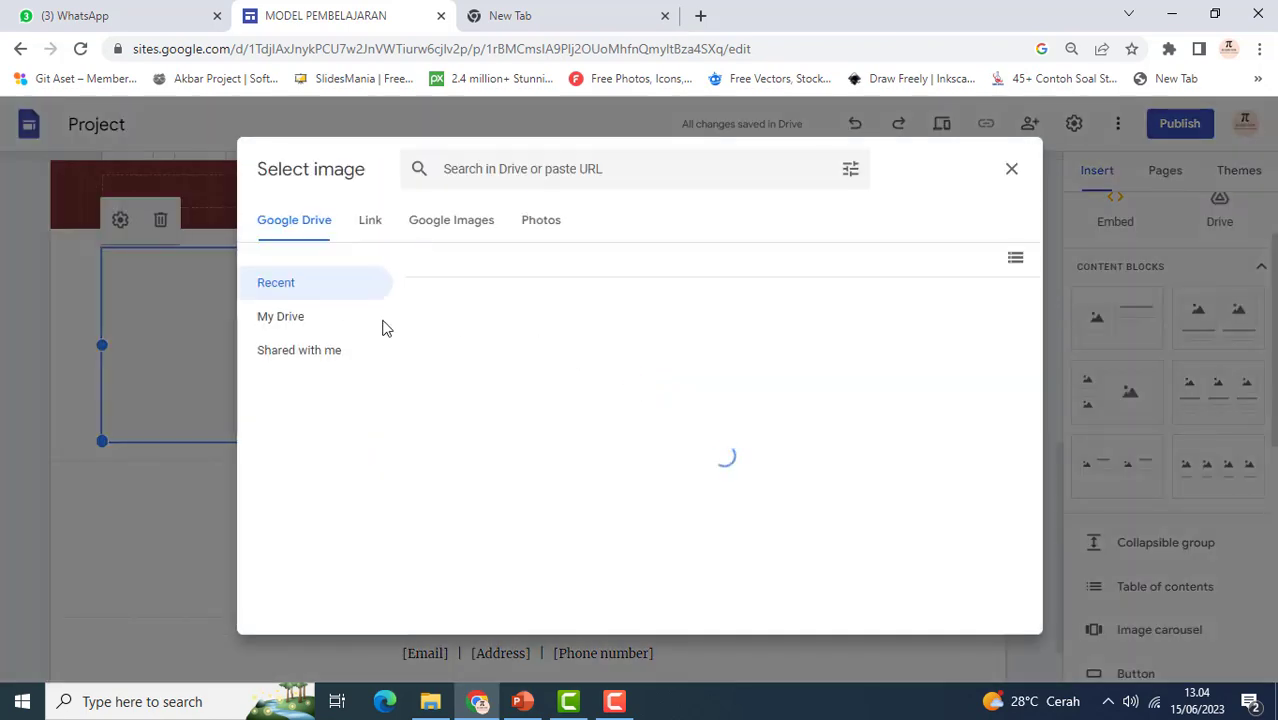
click(452, 221)
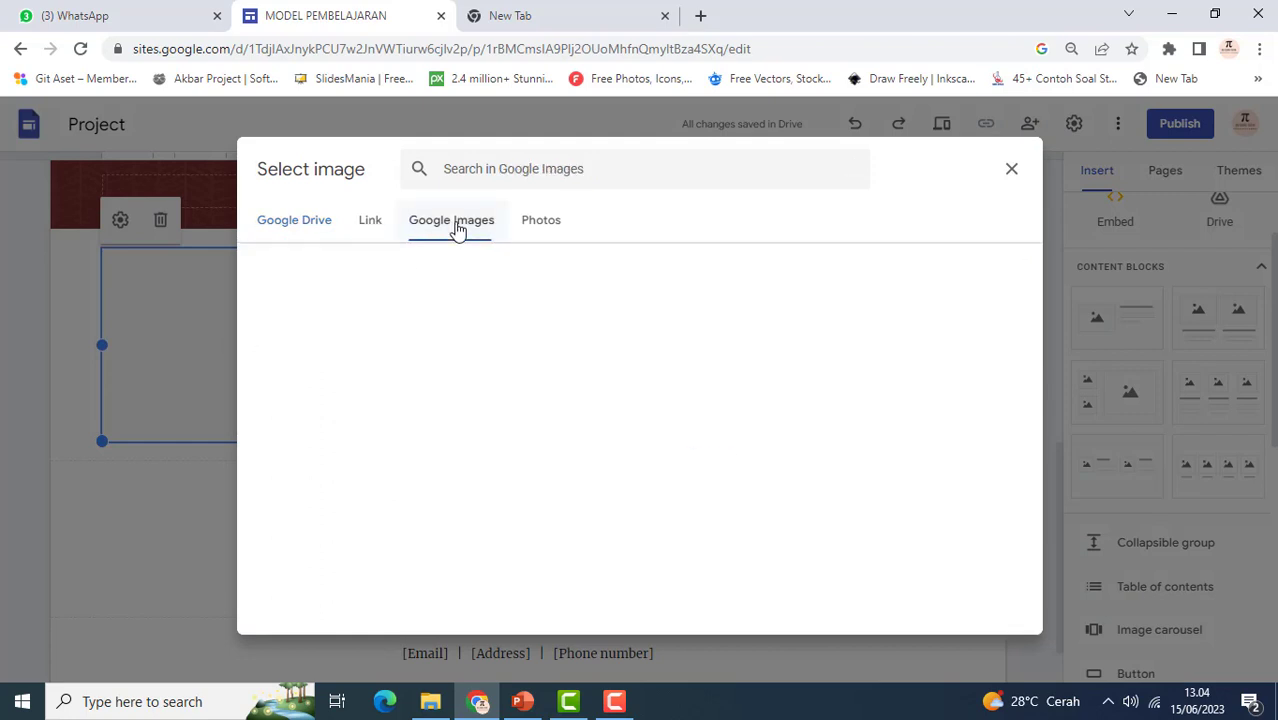
click(501, 169)
text(GAMBA)
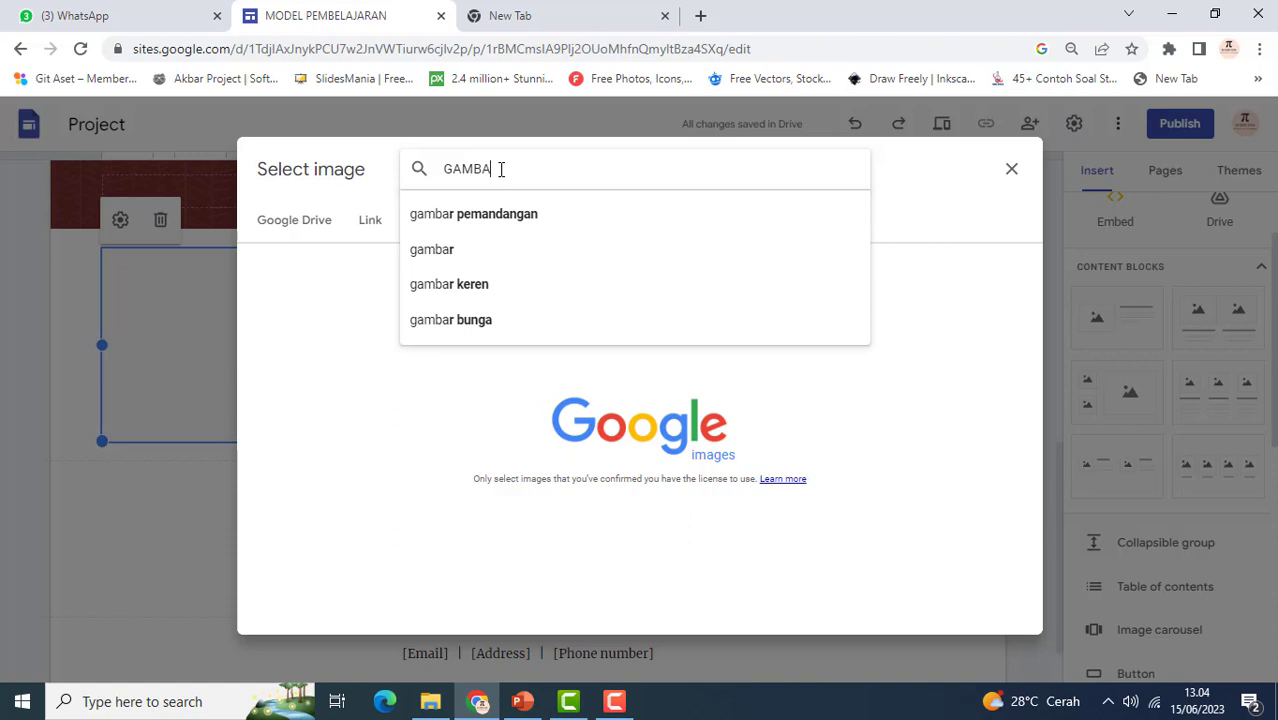
key(BackSpace)
key(BackSpace)
key(BackSpace)
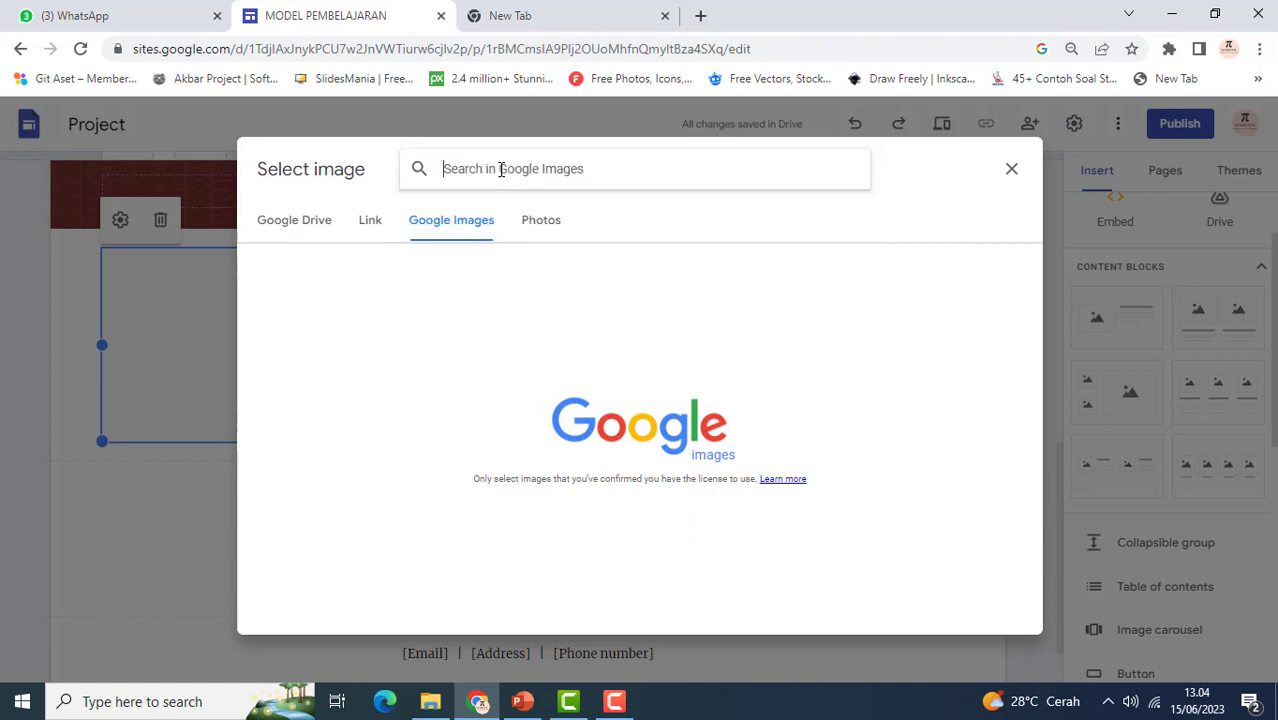
text(PEMBELAJARAN)
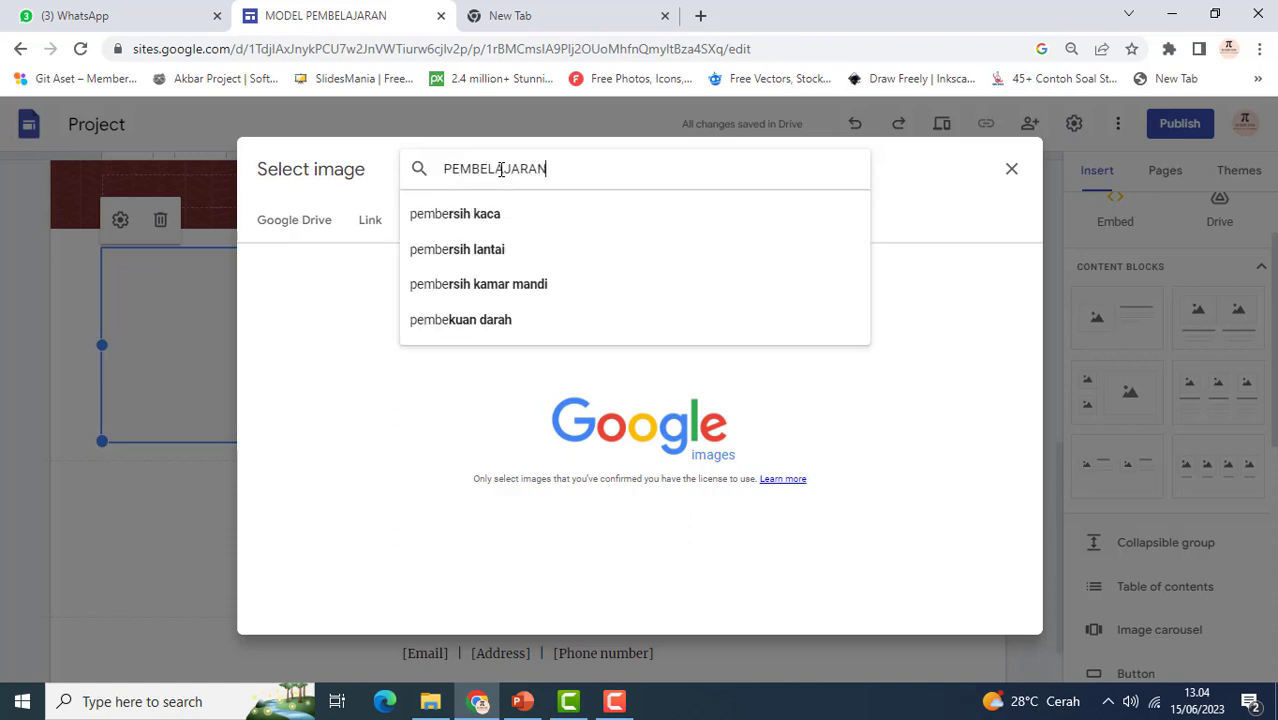
Search Google Images for "PEMBELAJARAN" and insert the illustration of a teacher with children in front of bookshelves into the placeholder
key(Return)
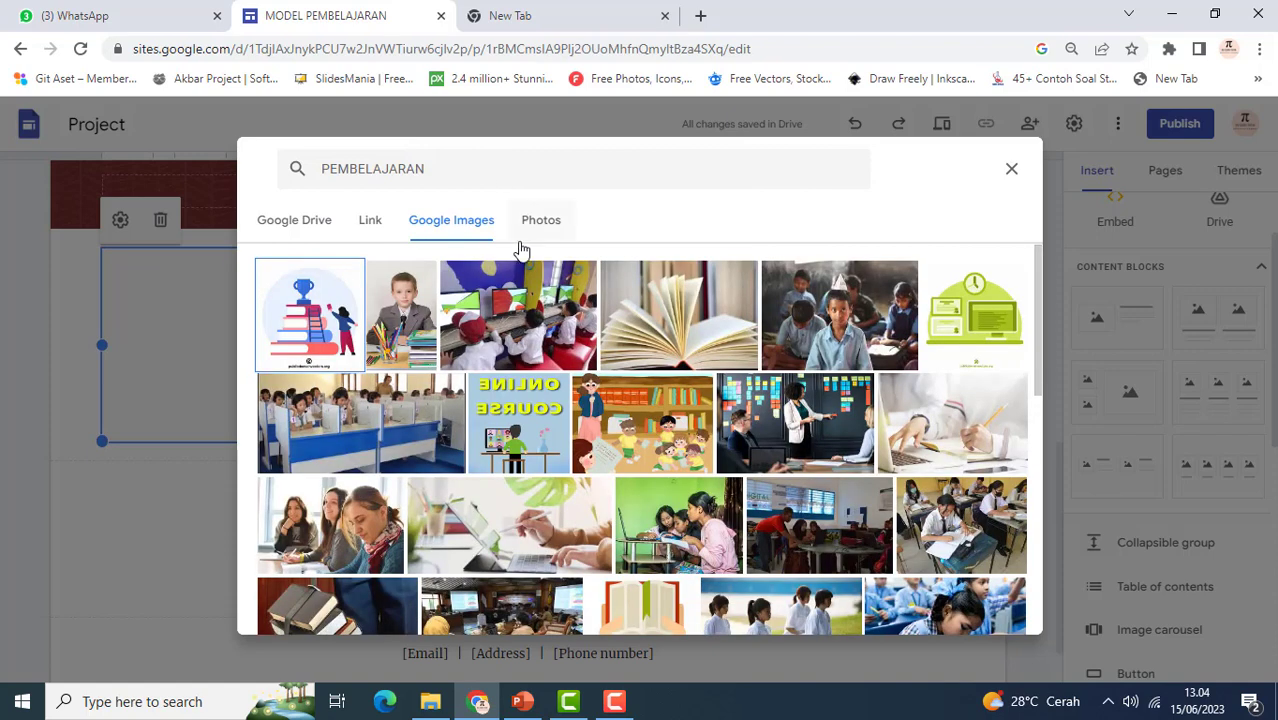
click(530, 443)
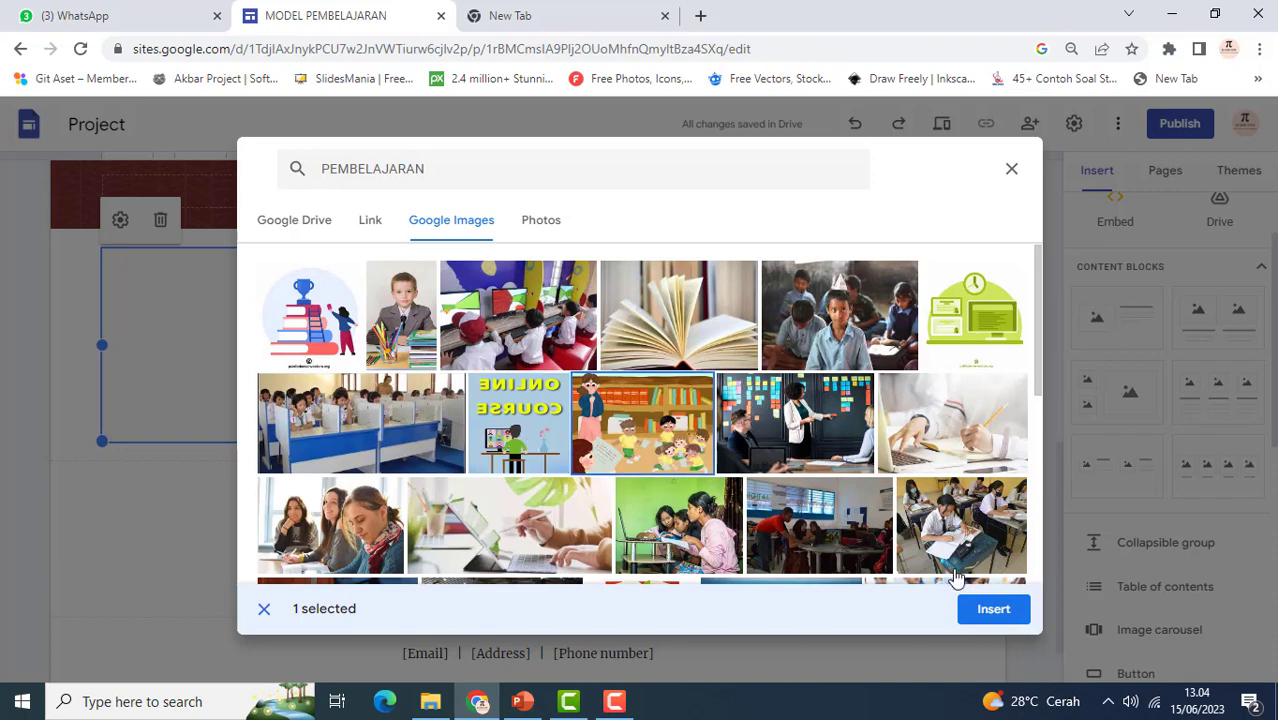
click(990, 607)
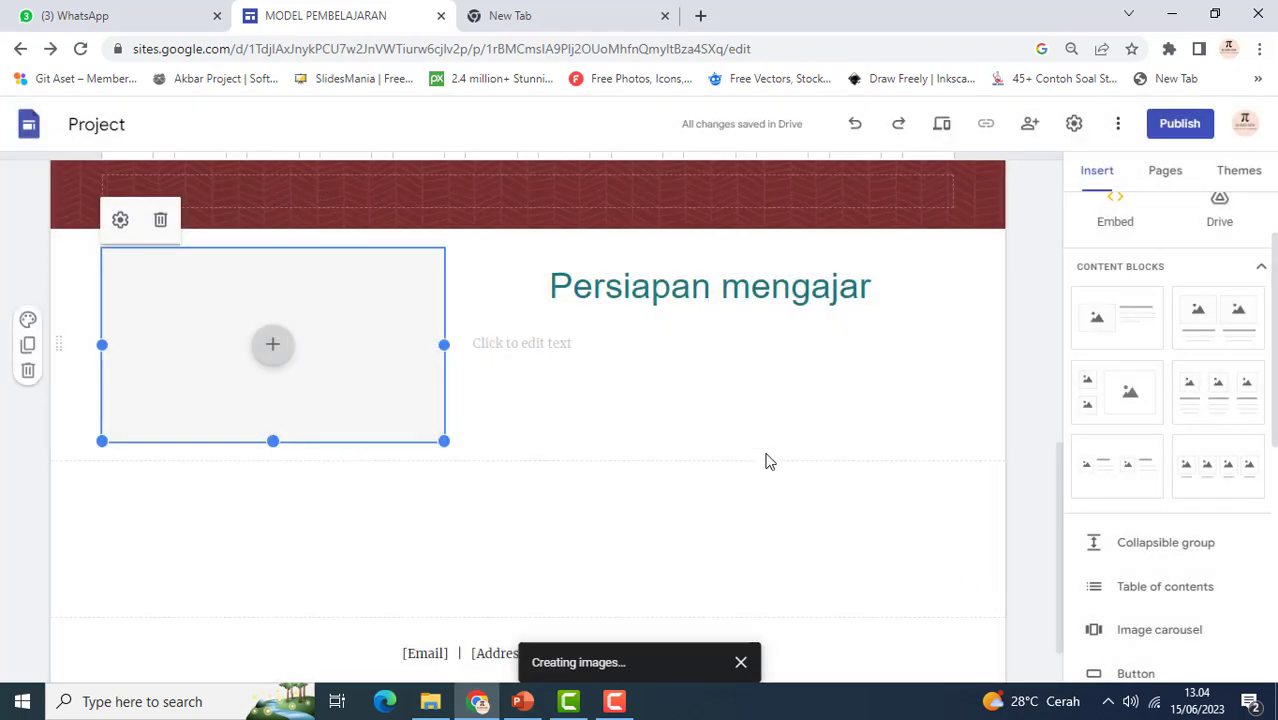
Enter "apa saja yang harus dipersiapkan" under the "Persiapan mengajar" heading and add a new text box below the image block
click(526, 351)
text(APA)
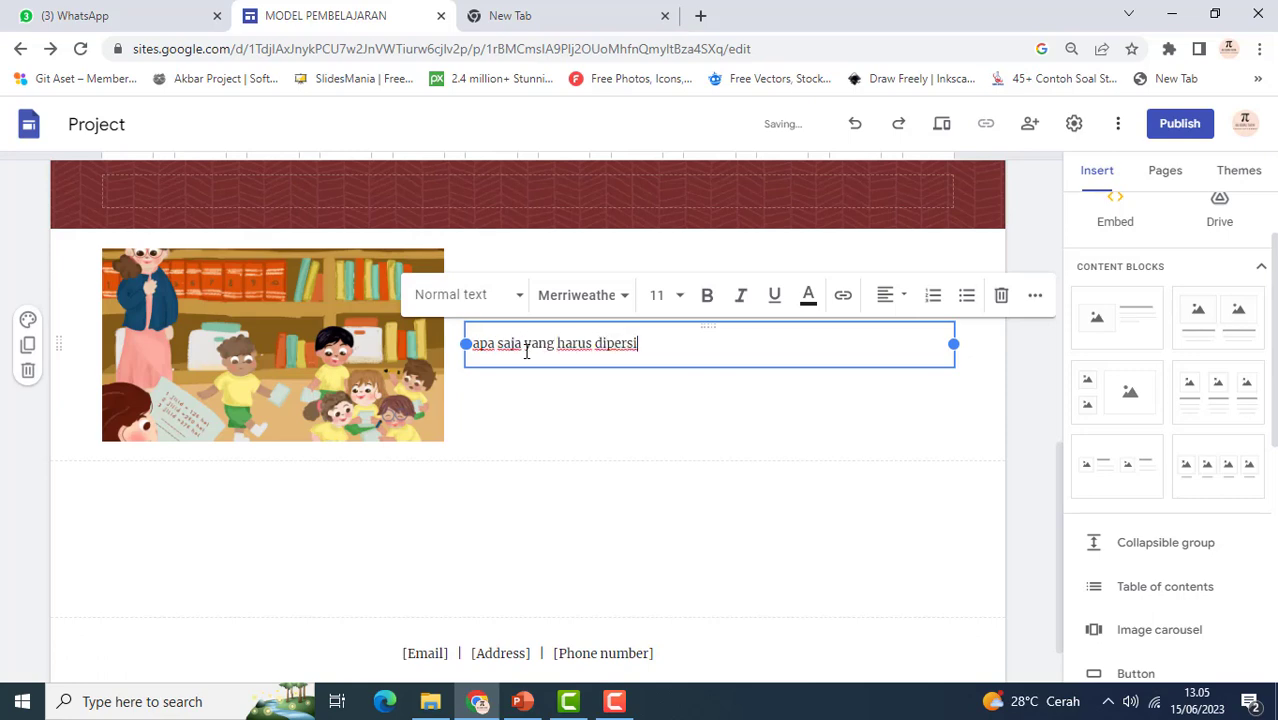
click(475, 518)
scroll(1113, 320, up, 2)
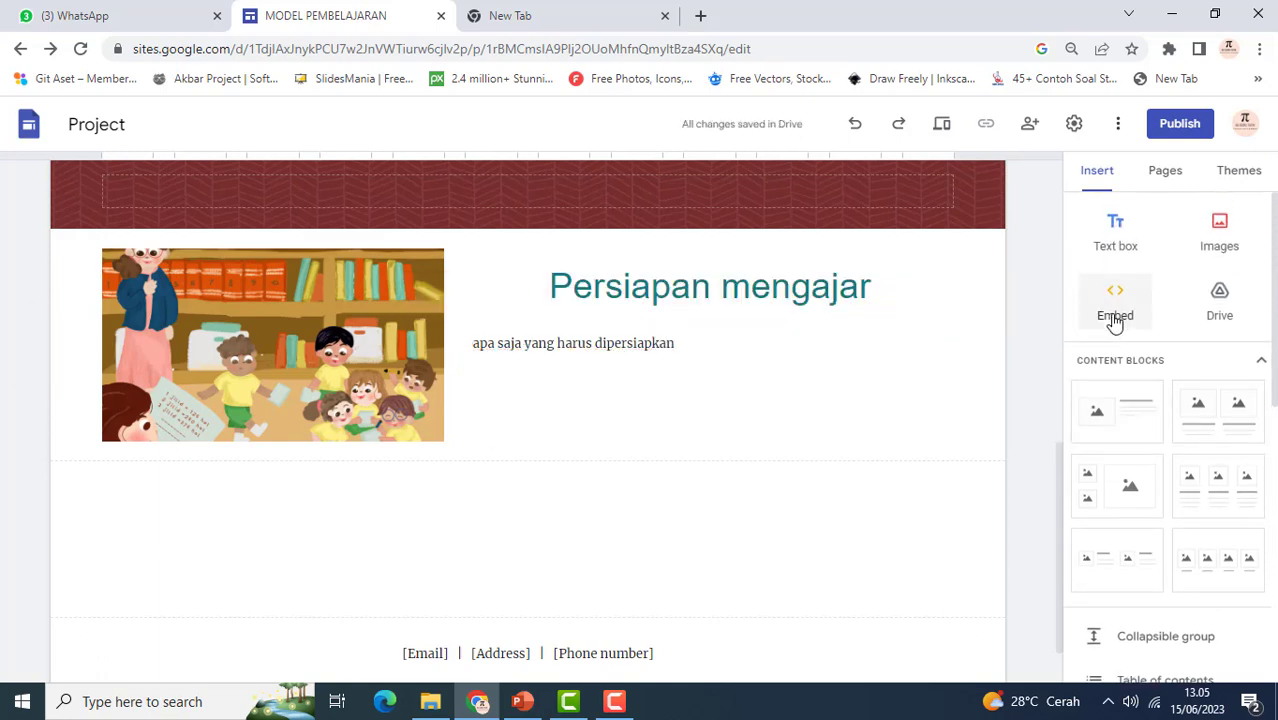
click(1115, 245)
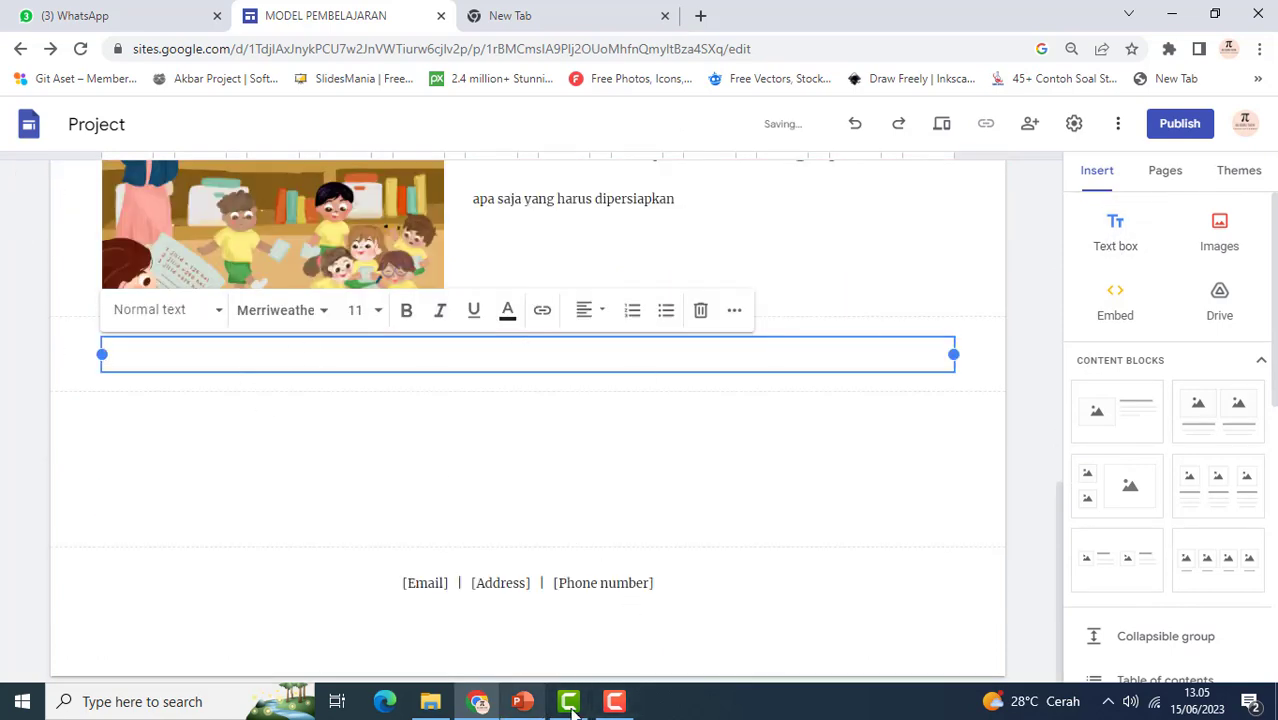
Try to copy the four numbered item texts together from the PowerPoint slide "Persiapan mengajar" into the empty Google Sites text box
click(522, 701)
click(533, 313)
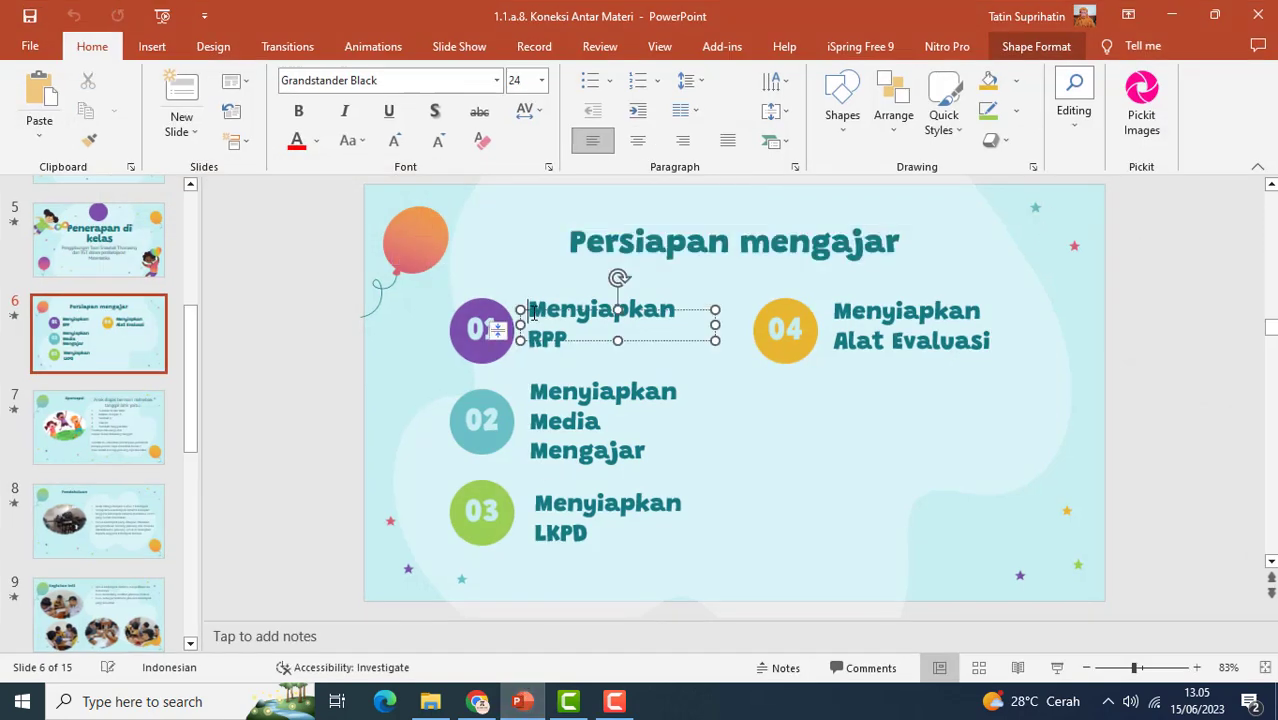
drag(537, 325, 626, 468)
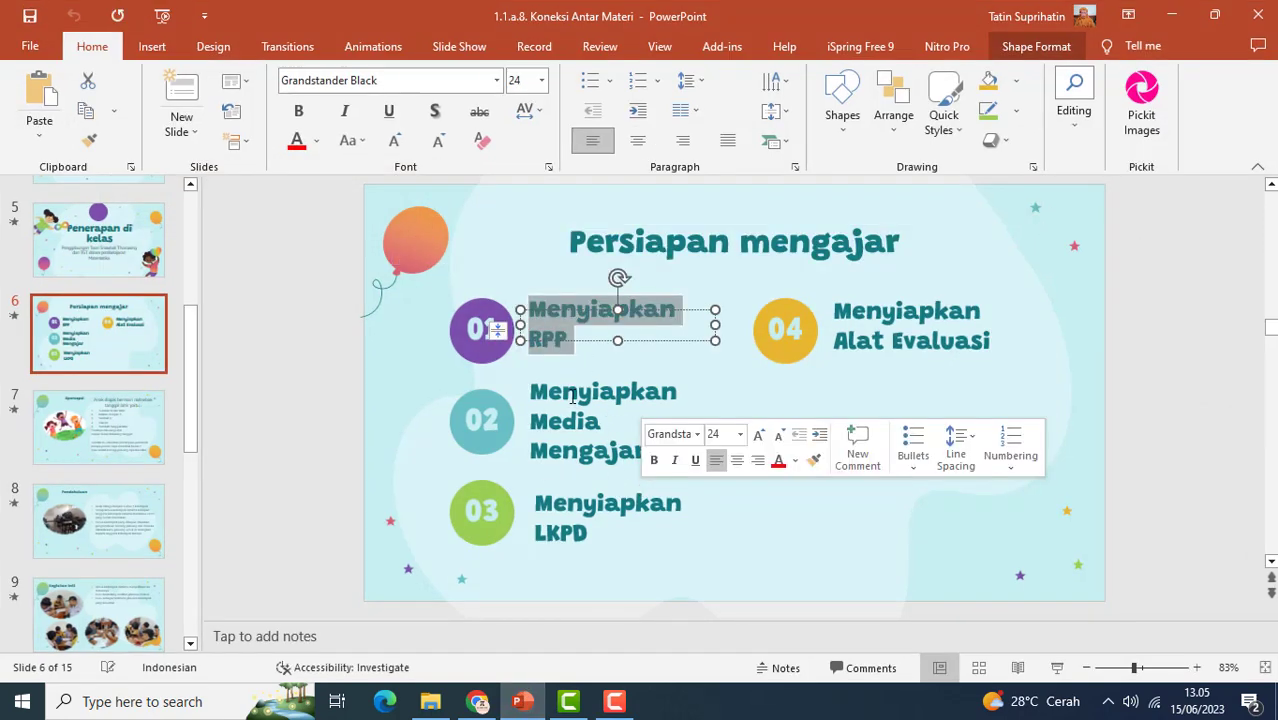
shift+click(588, 421)
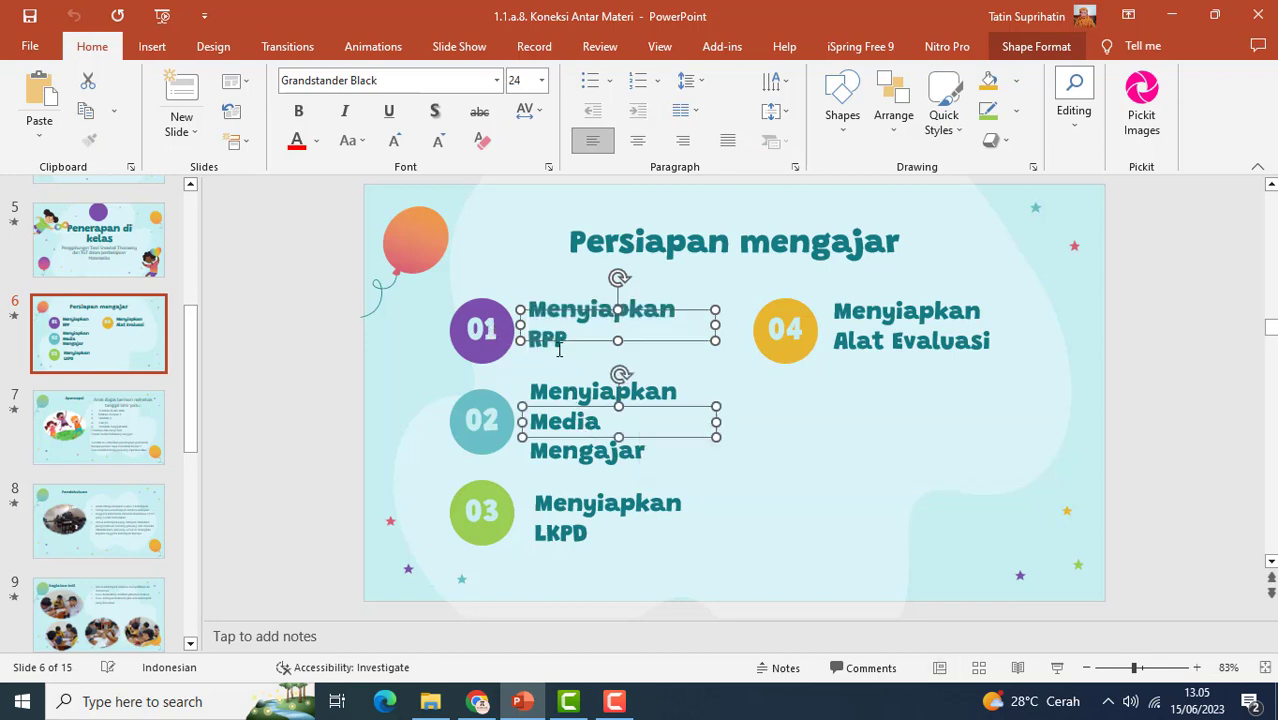
shift+click(564, 497)
shift+click(870, 314)
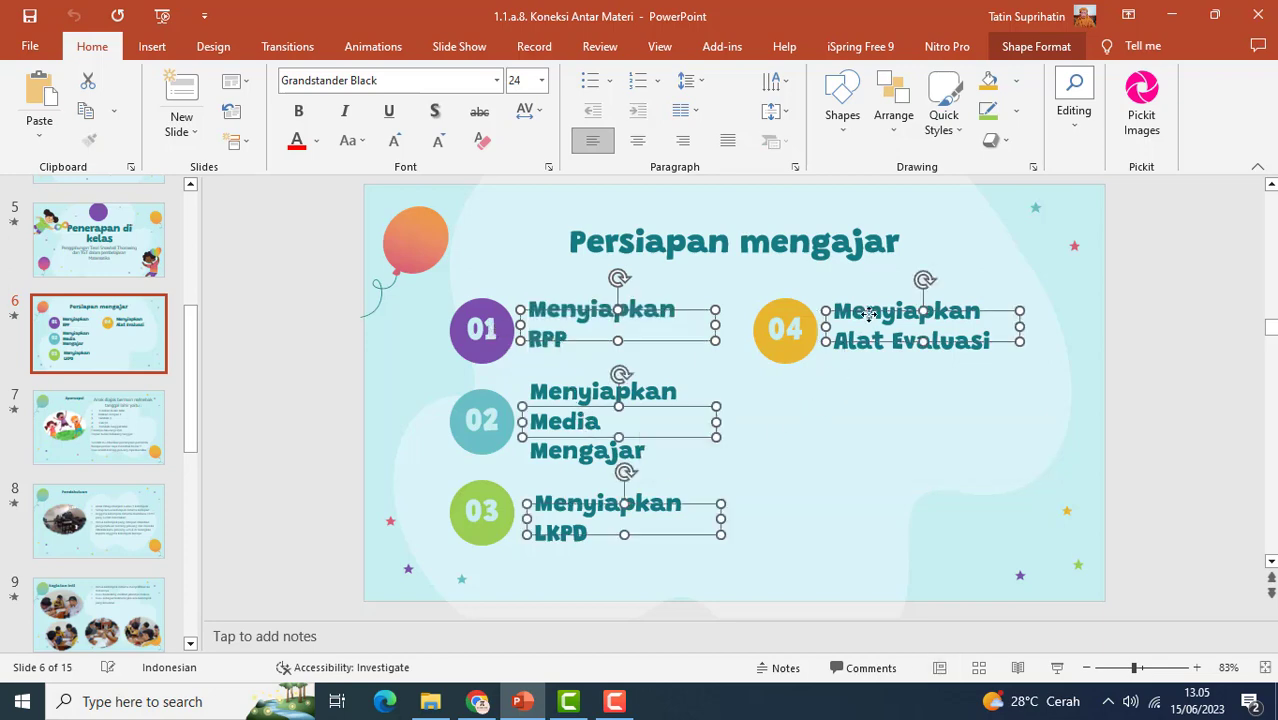
click(496, 701)
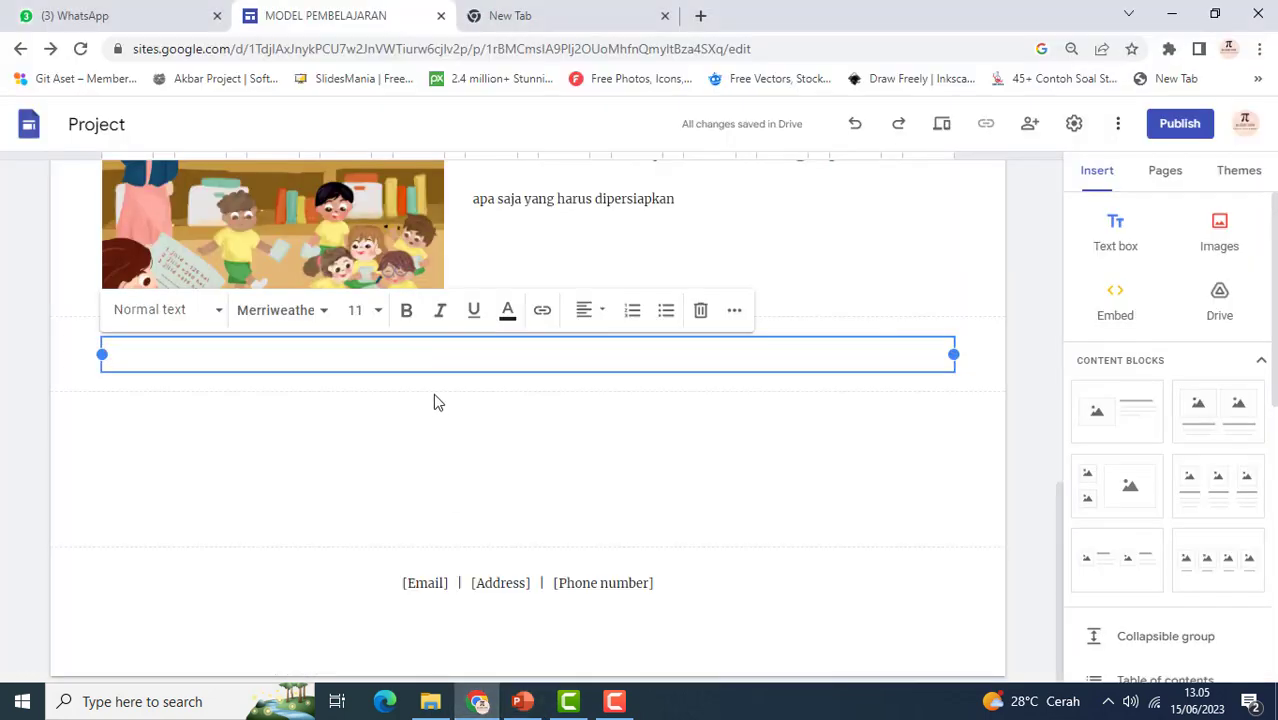
right_click(150, 351)
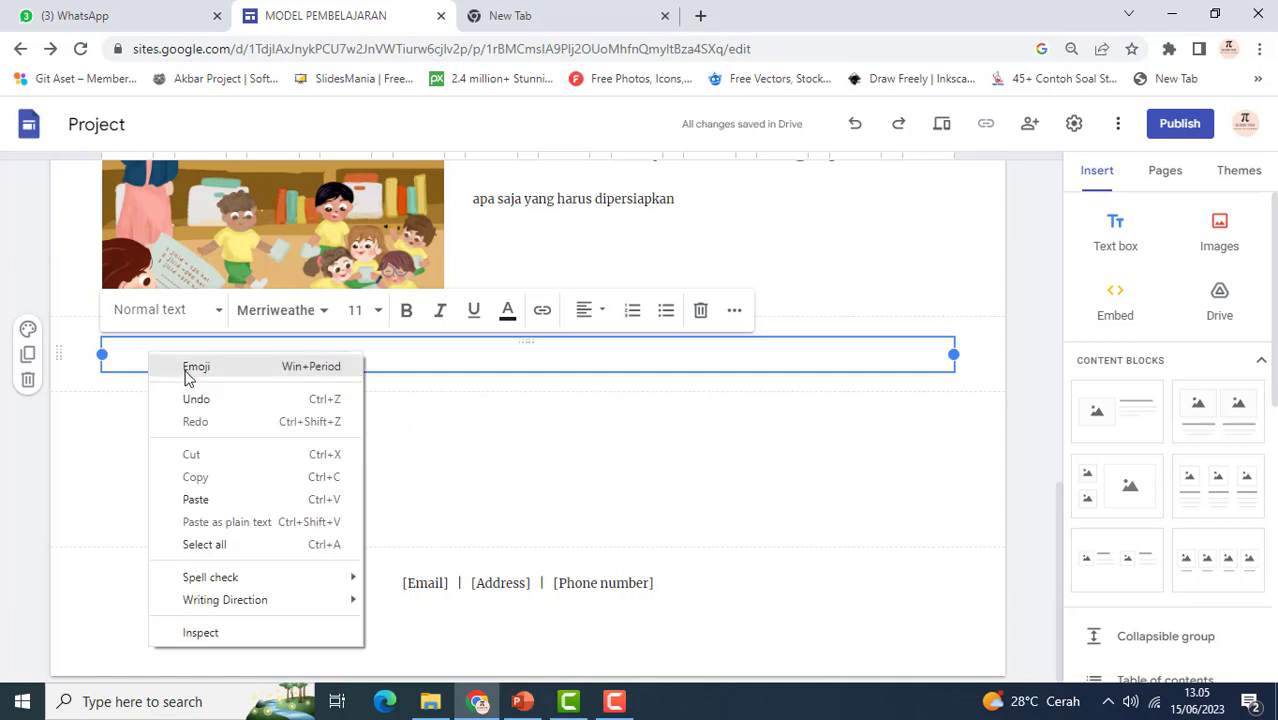
click(196, 500)
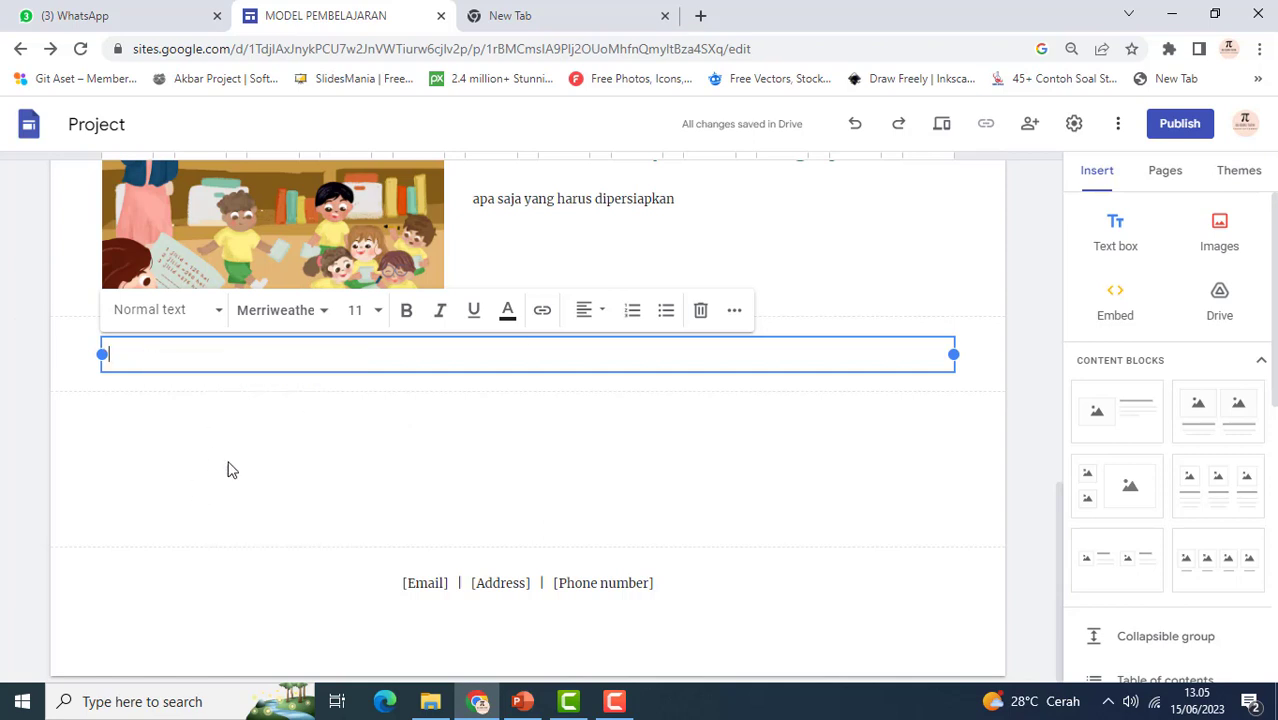
Copy the text "Menyiapkan RPP" from the PowerPoint slide and paste it into the empty text box in Google Sites
click(521, 703)
click(556, 336)
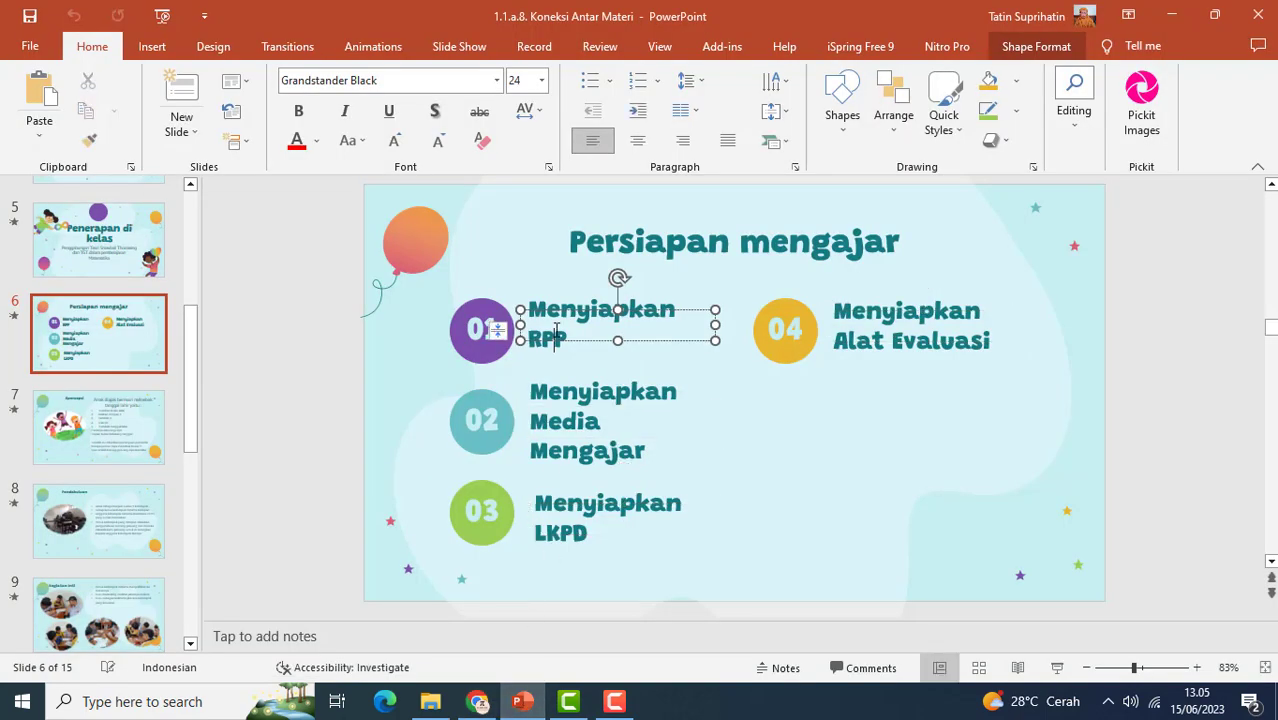
drag(572, 336, 484, 311)
key(ctrl+c)
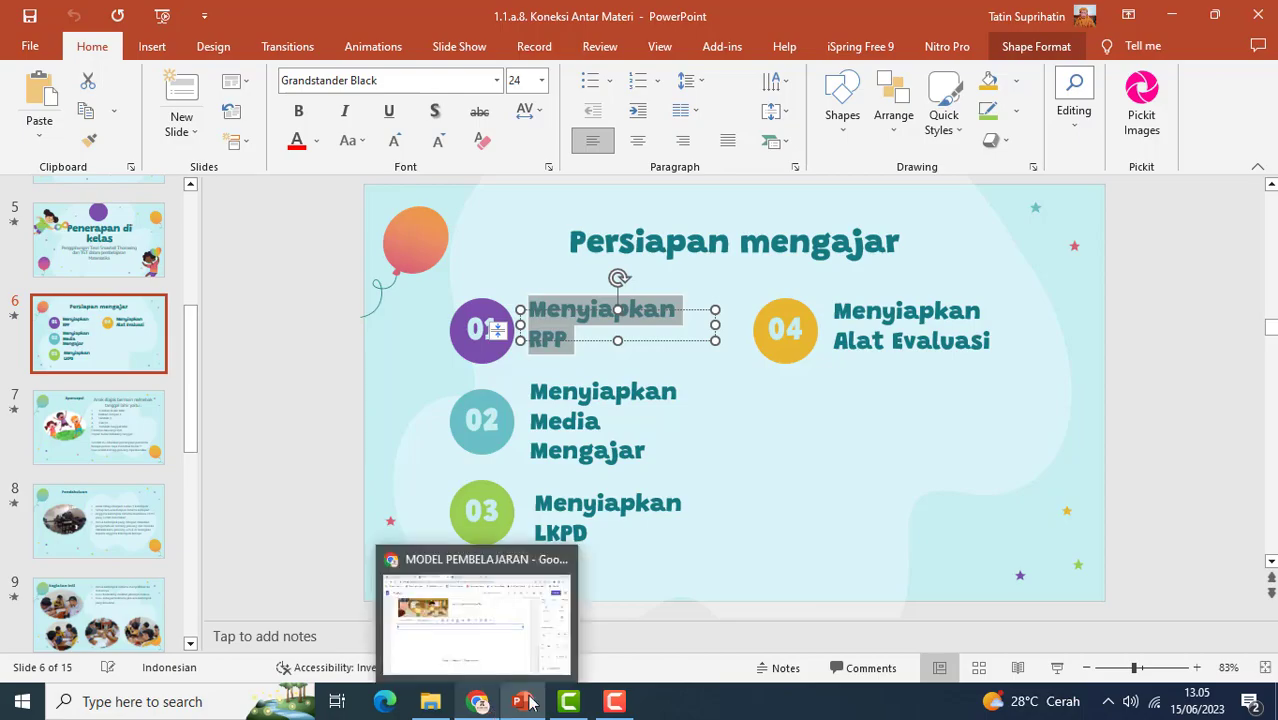
click(436, 558)
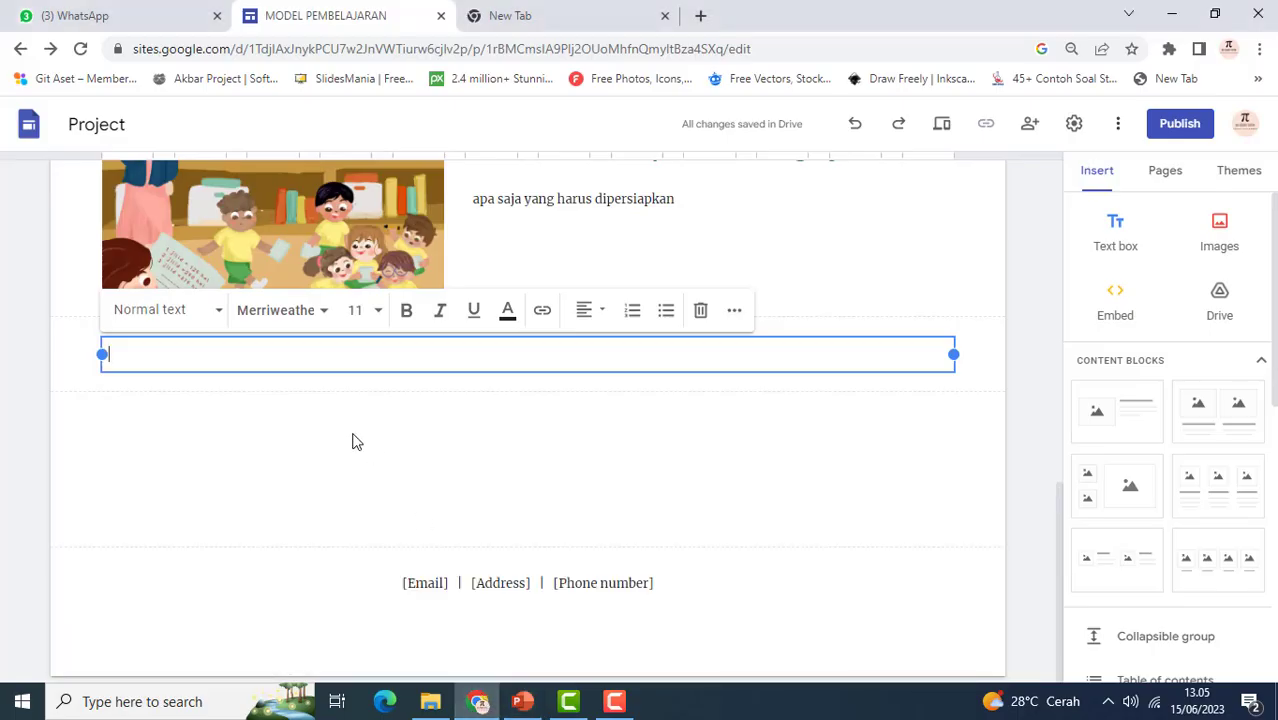
key(ctrl+v)
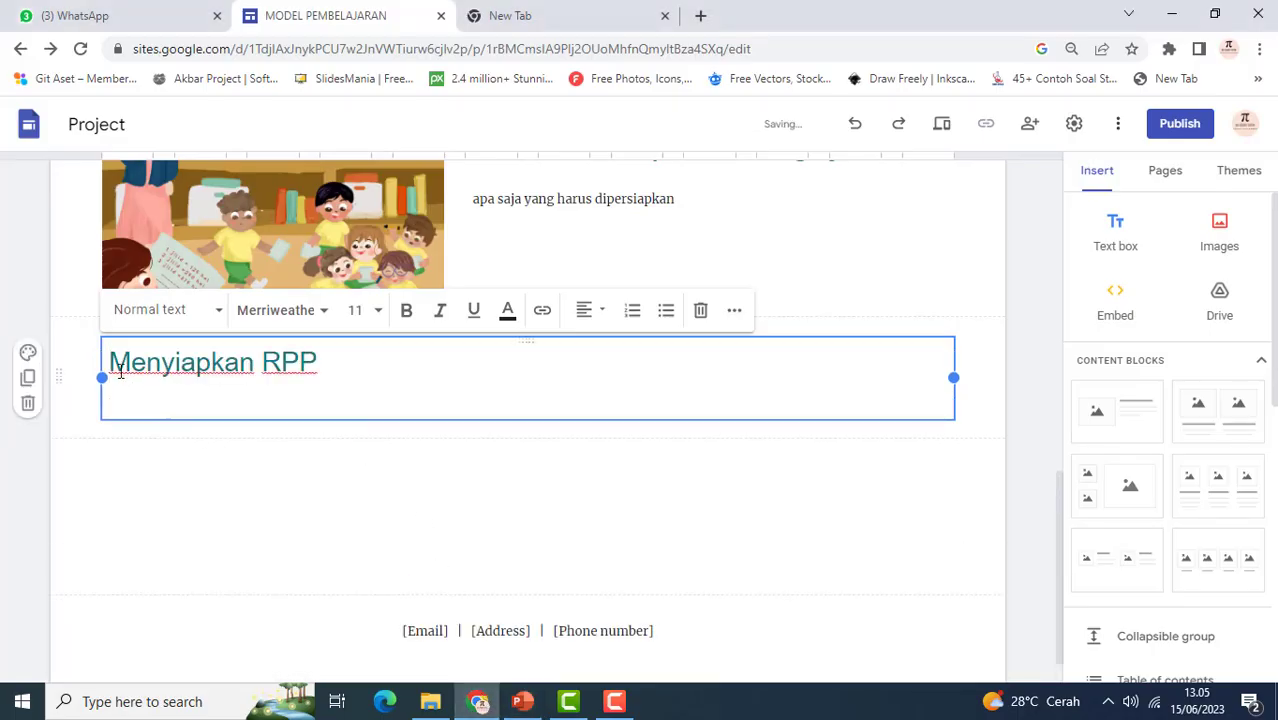
Add the introductory line "Dalam Persiapan diperlukan hal sebagai berikut ?" above "Menyiapkan RPP"
click(113, 362)
key(Return)
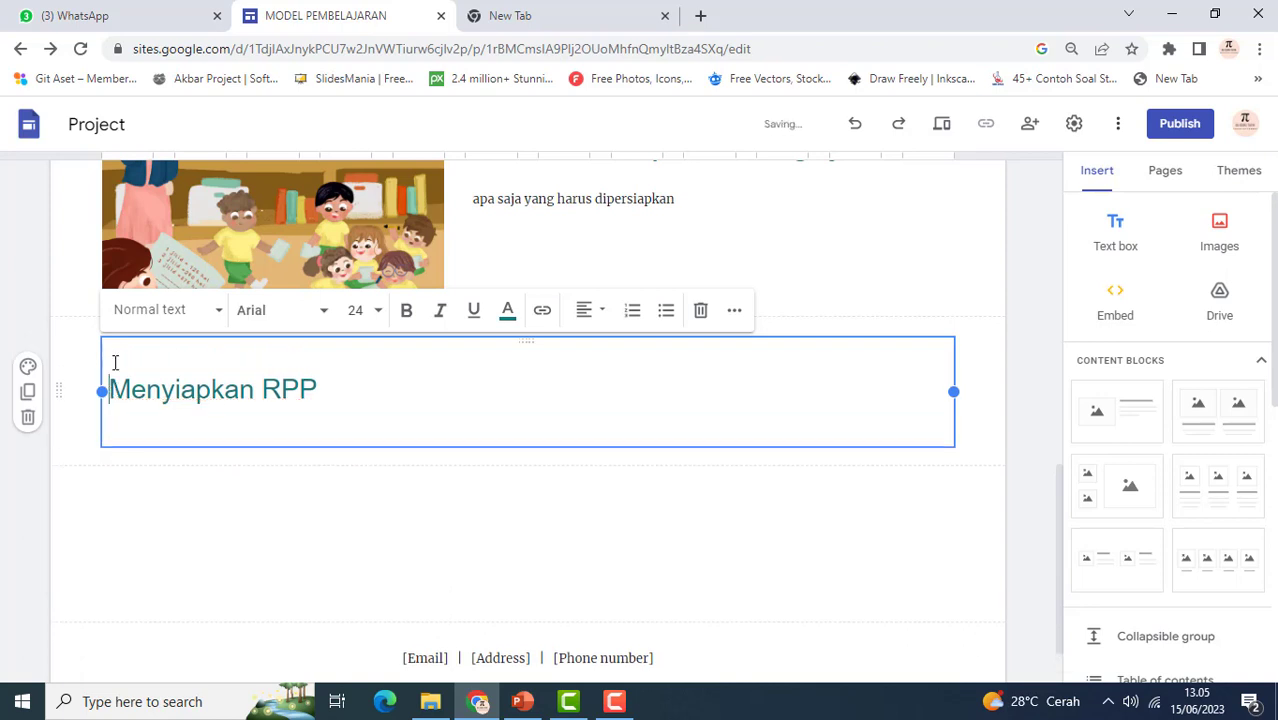
text(dalam Pers)
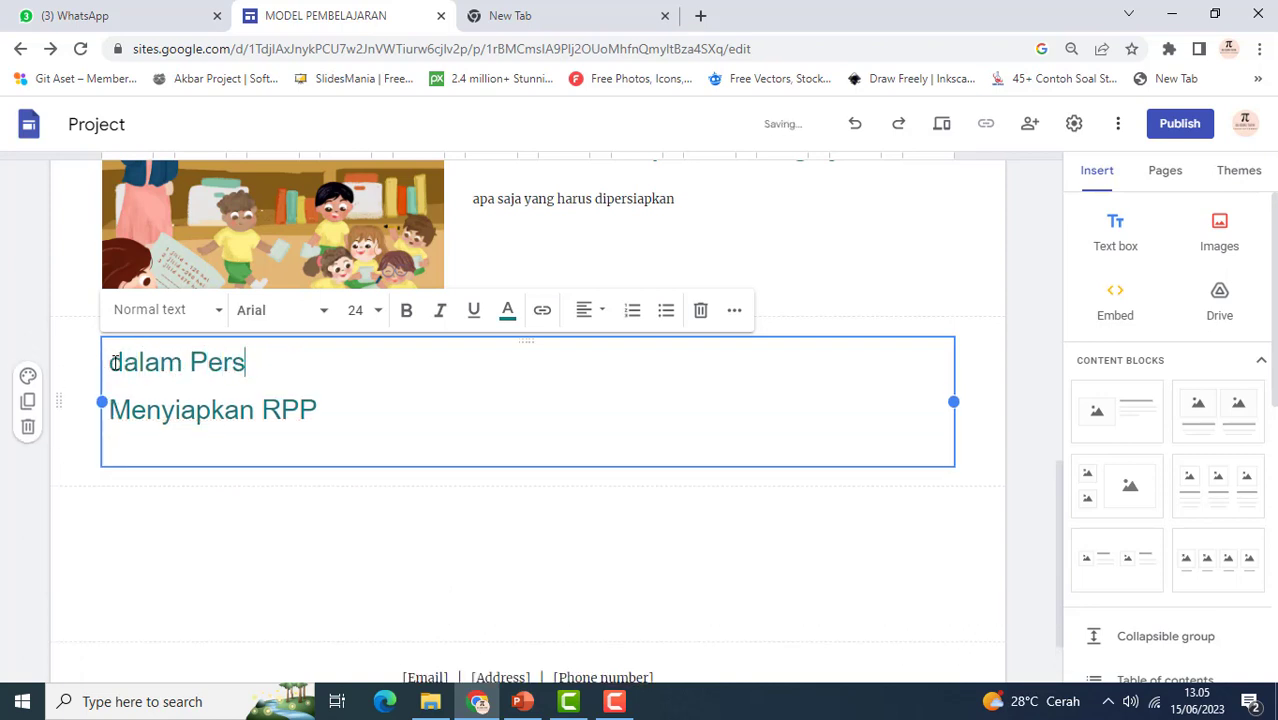
text(iapan diper)
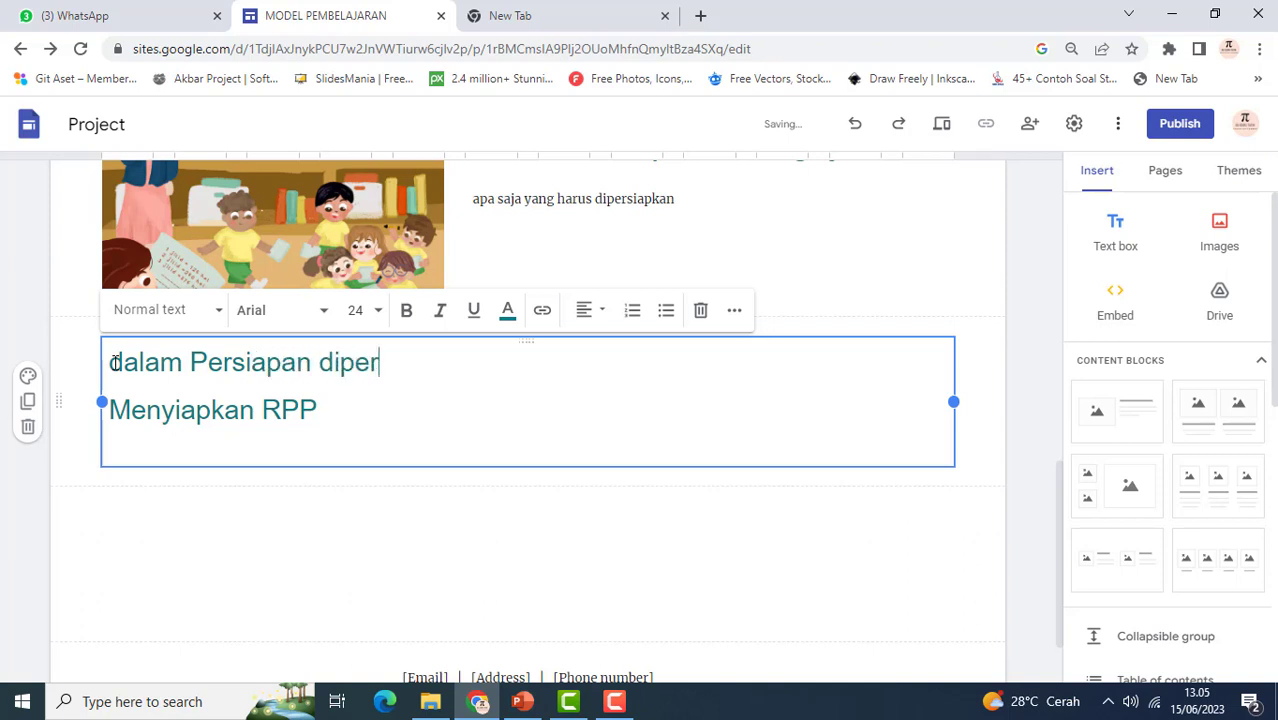
text(lukan hala )
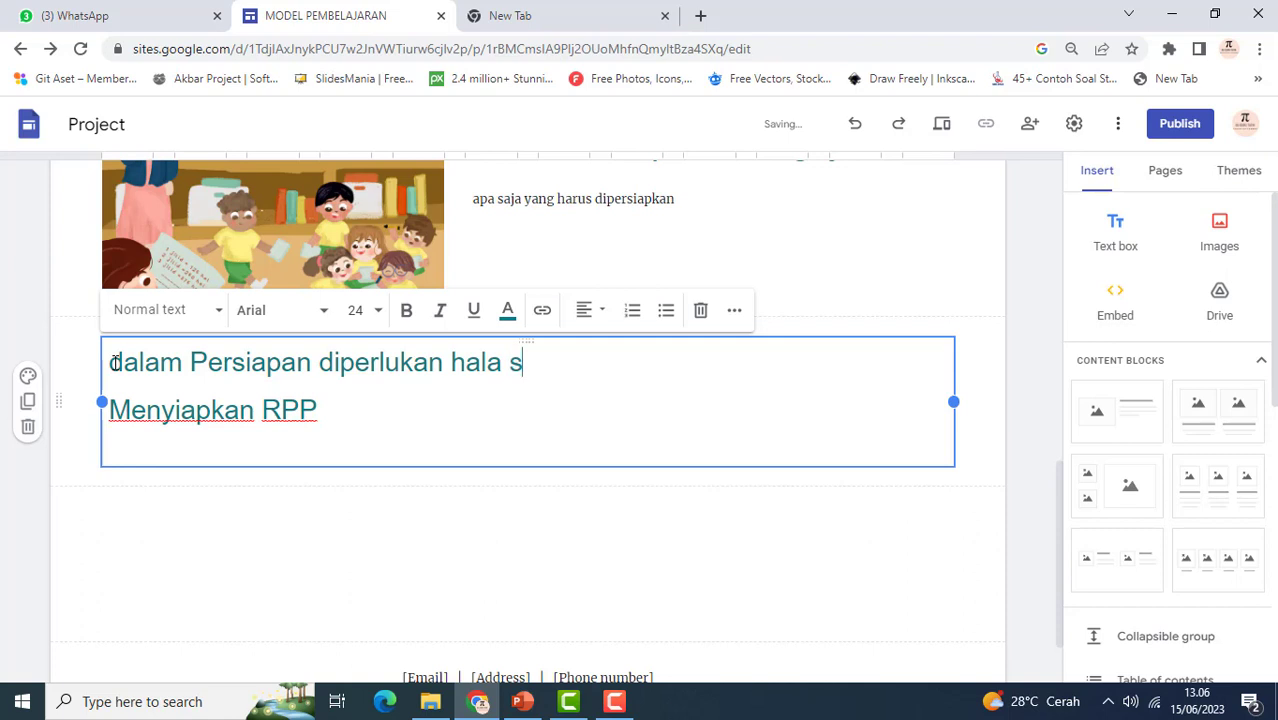
text( sebaha)
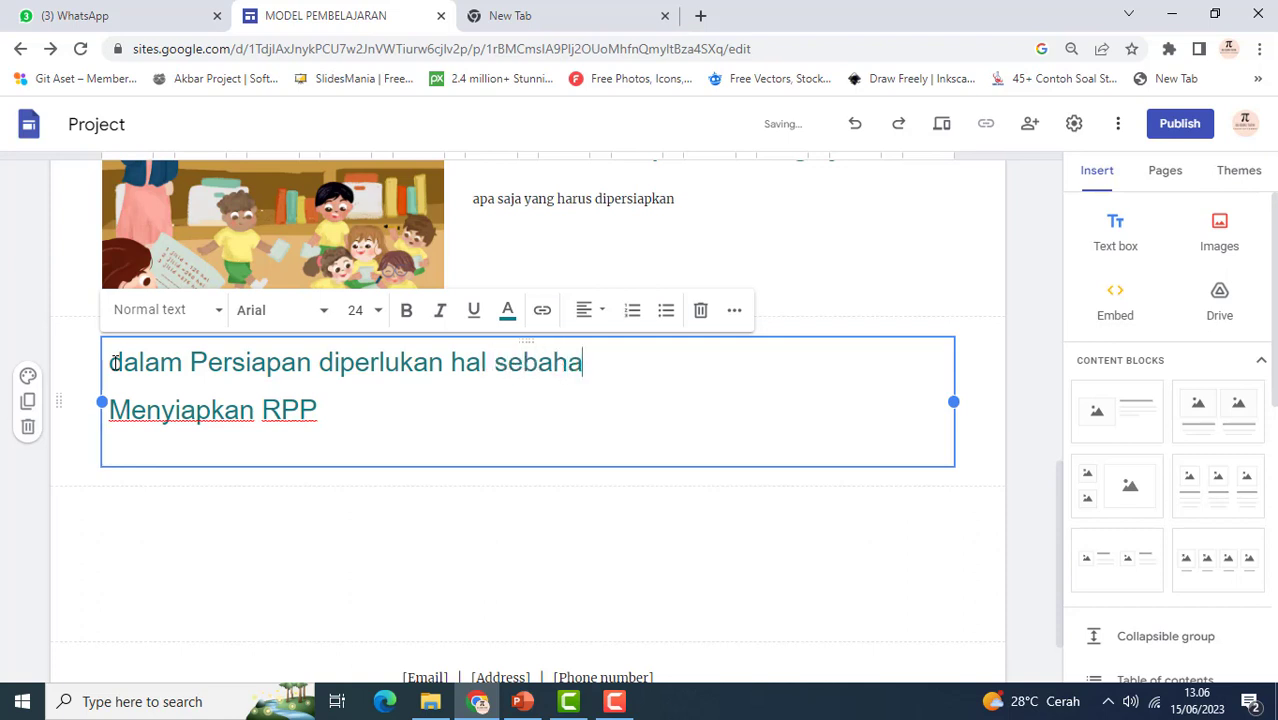
key(BackSpace)
key(BackSpace)
text(gai berikut ?)
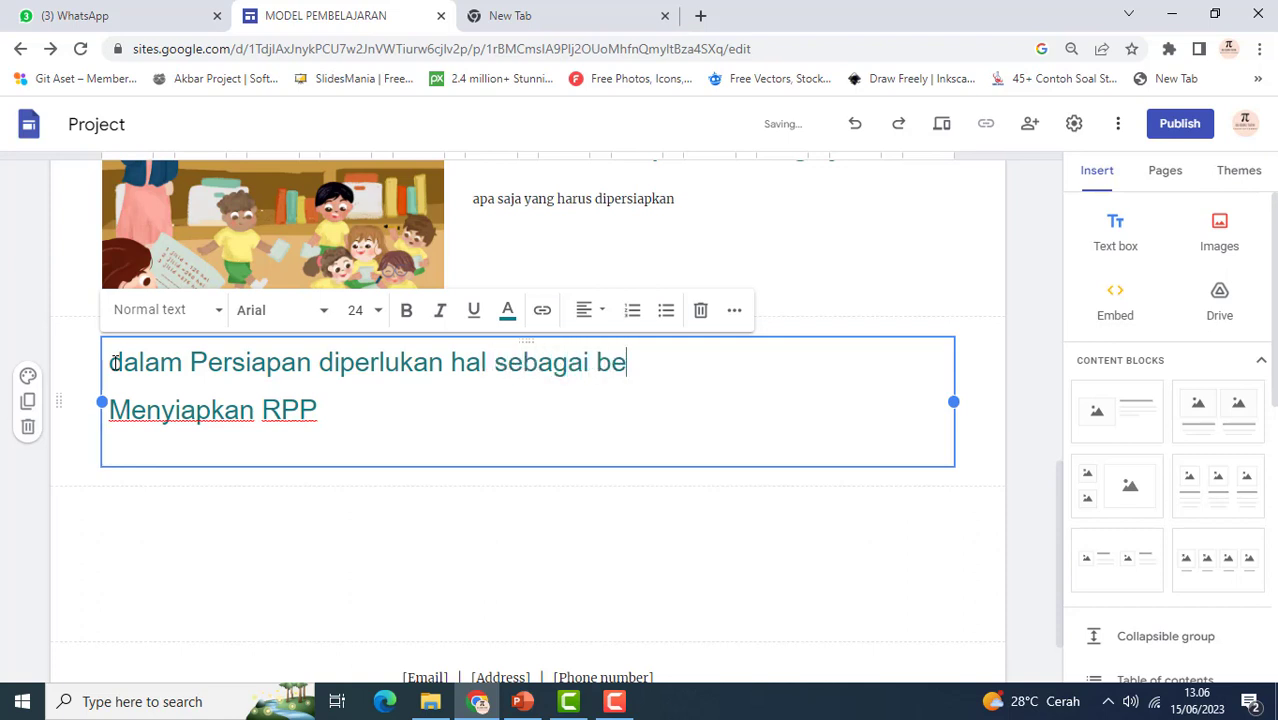
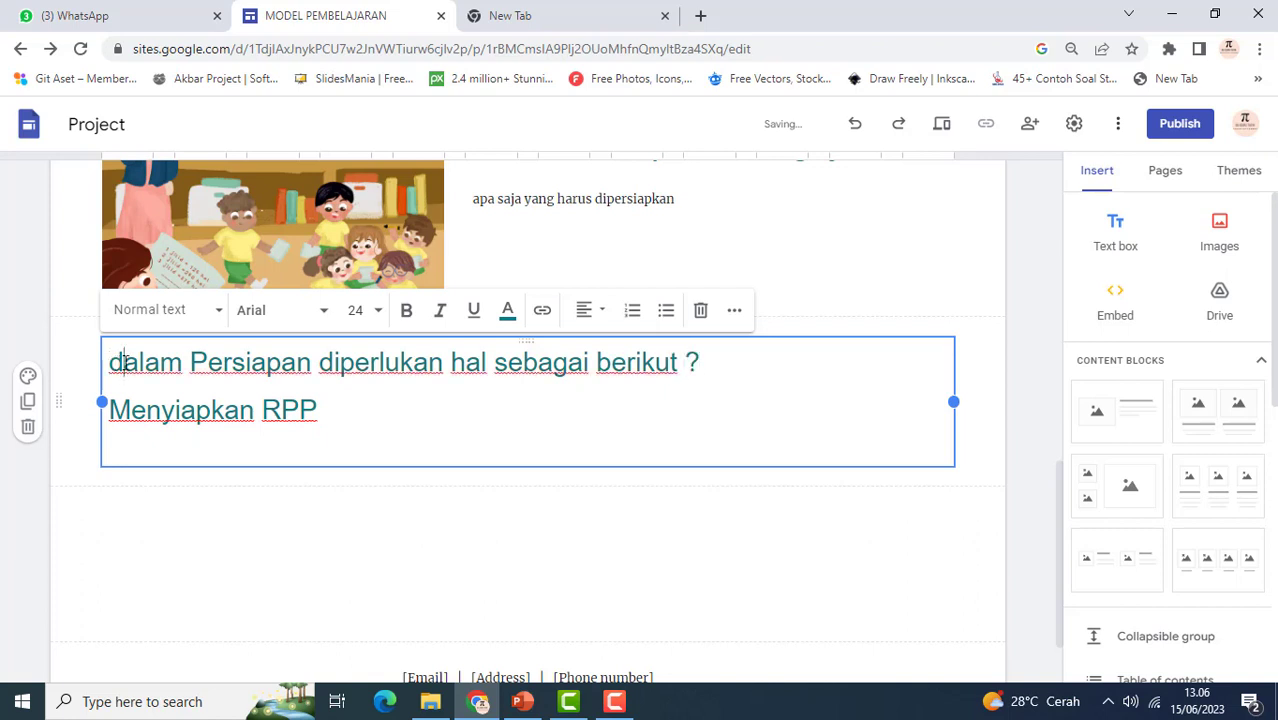
key(BackSpace)
text(D)
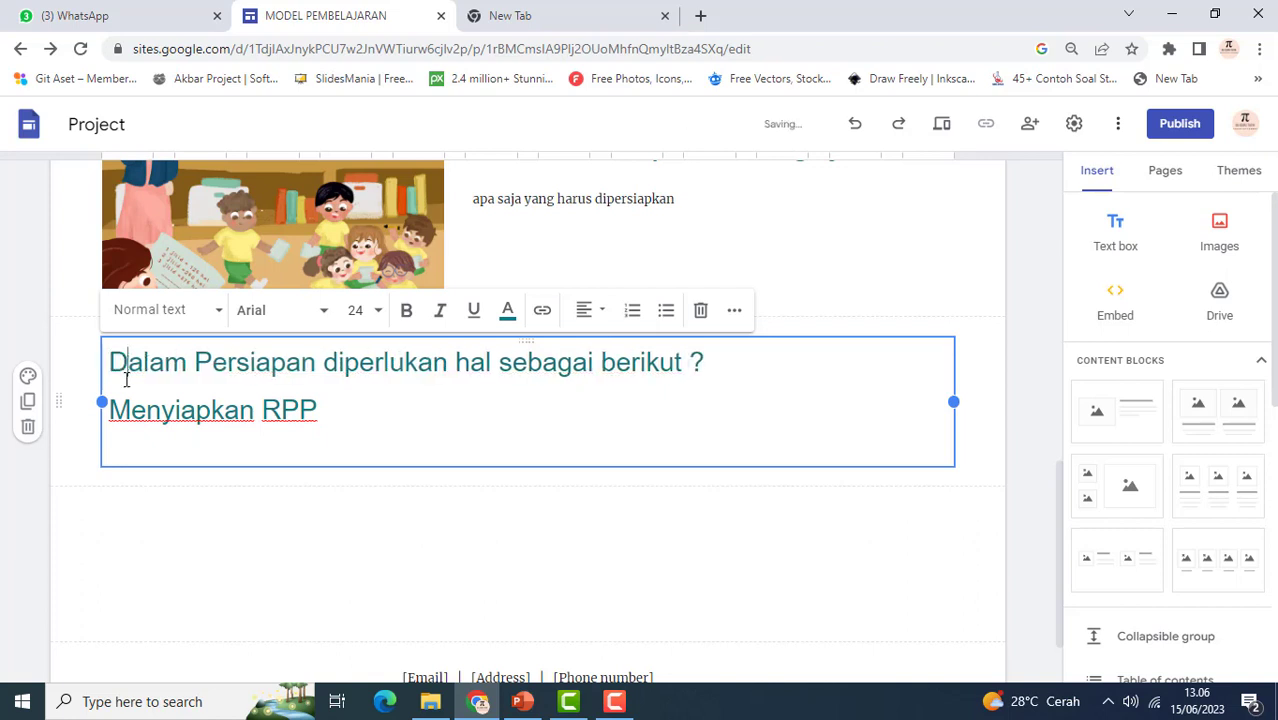
Try to number the "Menyiapkan RPP" line as item 1
text(1.)
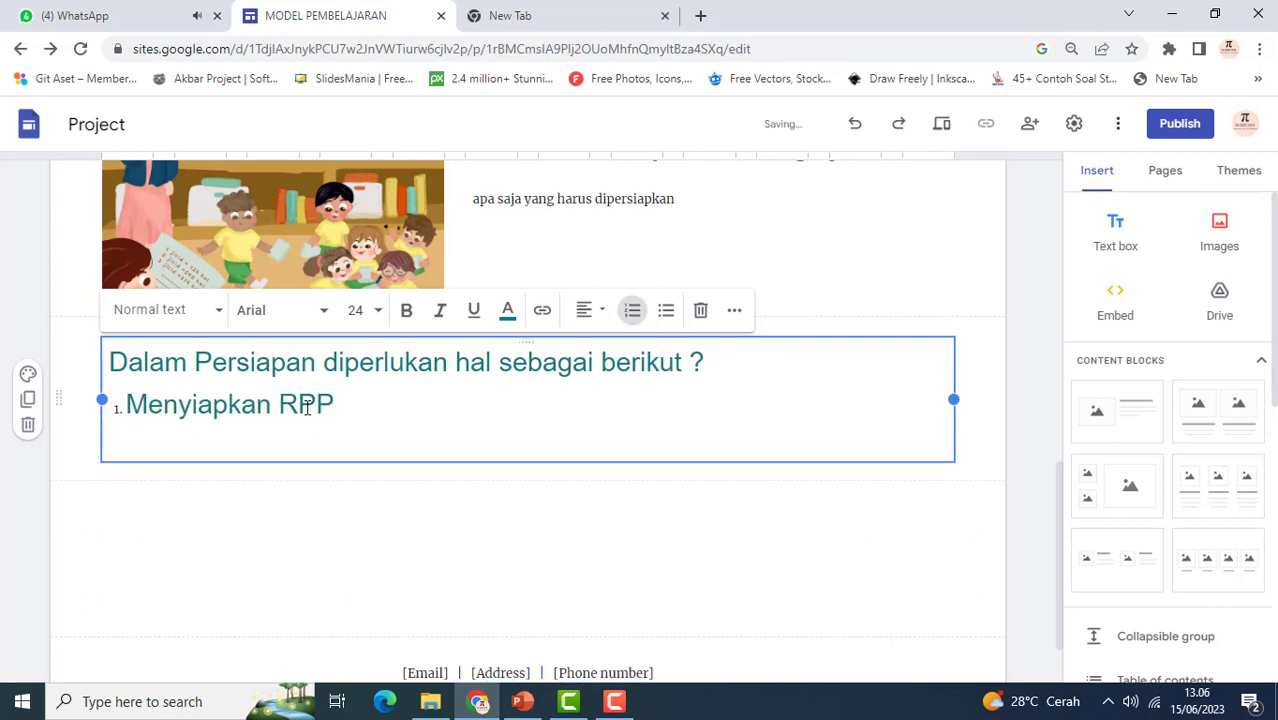
key(BackSpace)
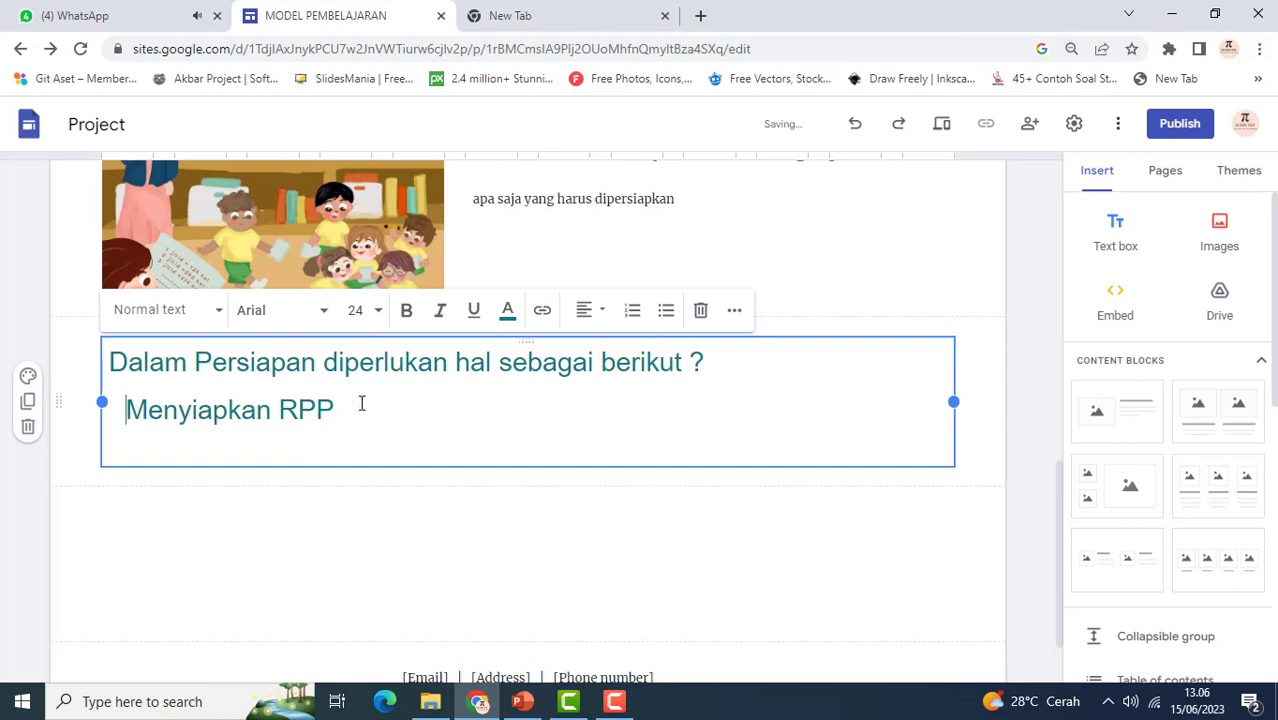
Copy "Menyiapkan Media Mengajar" from the PowerPoint slide and paste it on a new line under "Menyiapkan RPP" in Google Sites
key(Return)
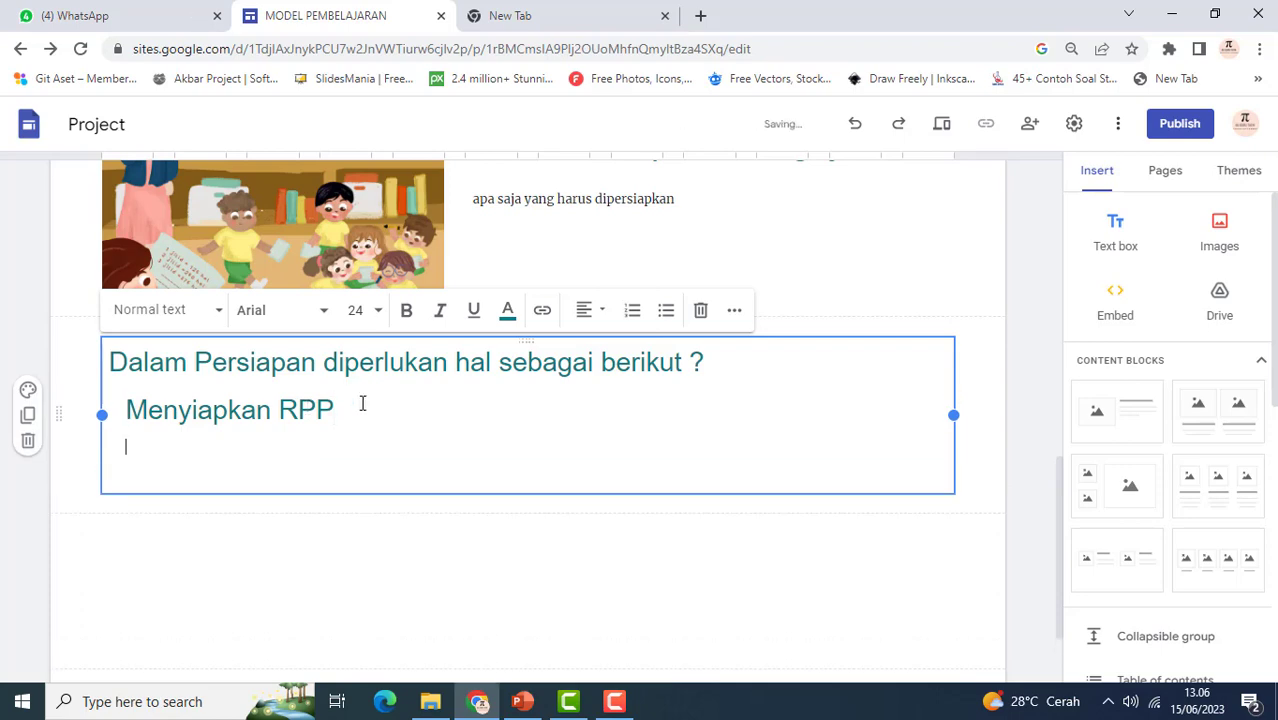
click(521, 701)
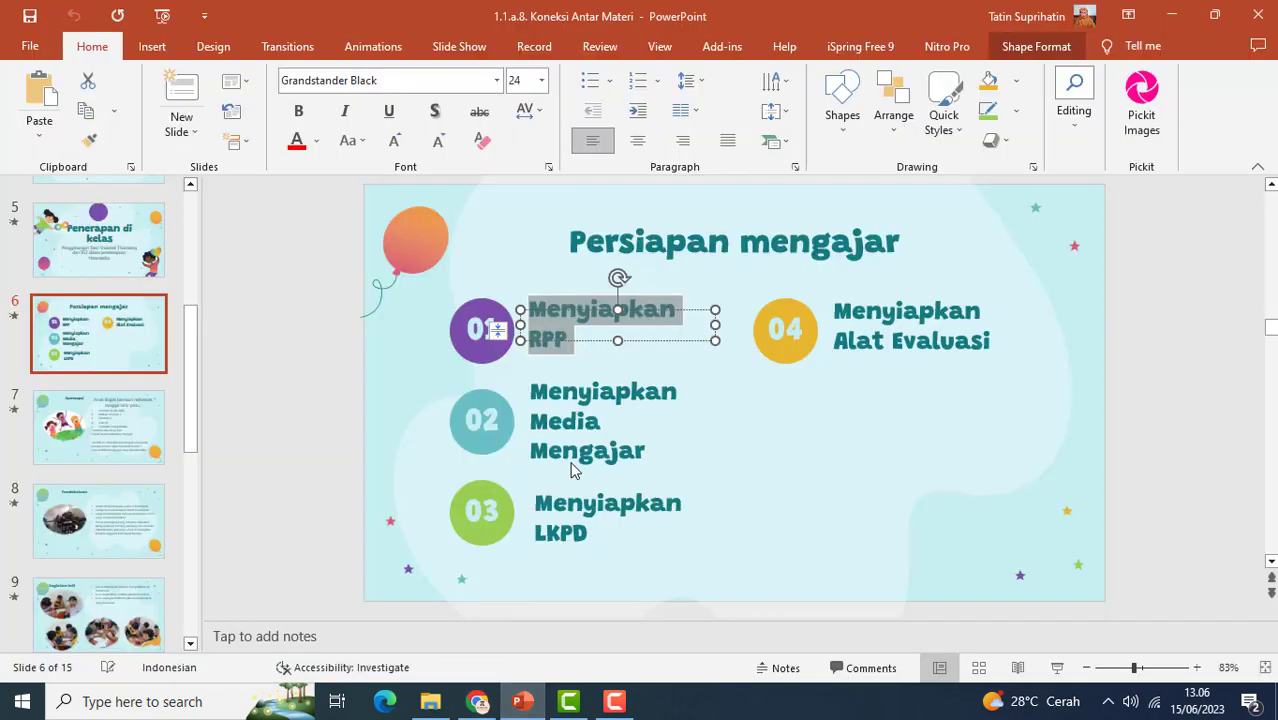
drag(541, 395, 628, 448)
key(ctrl+c)
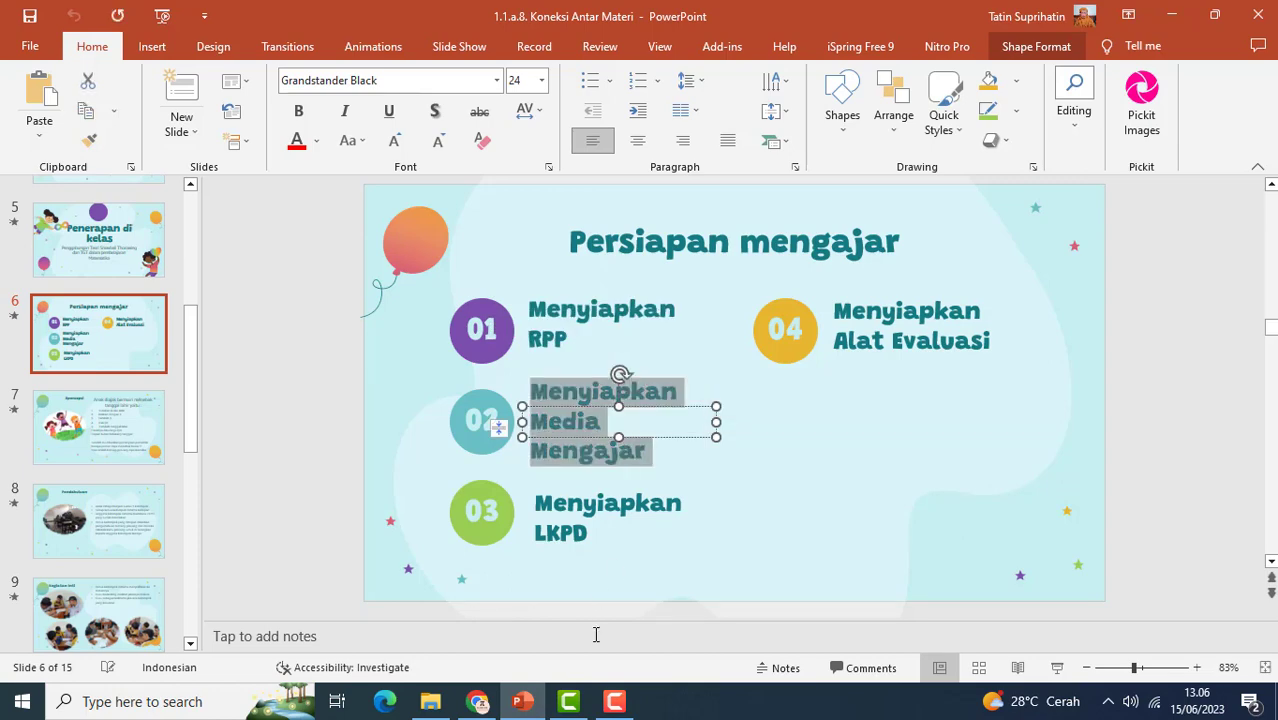
click(477, 701)
key(ctrl+v)
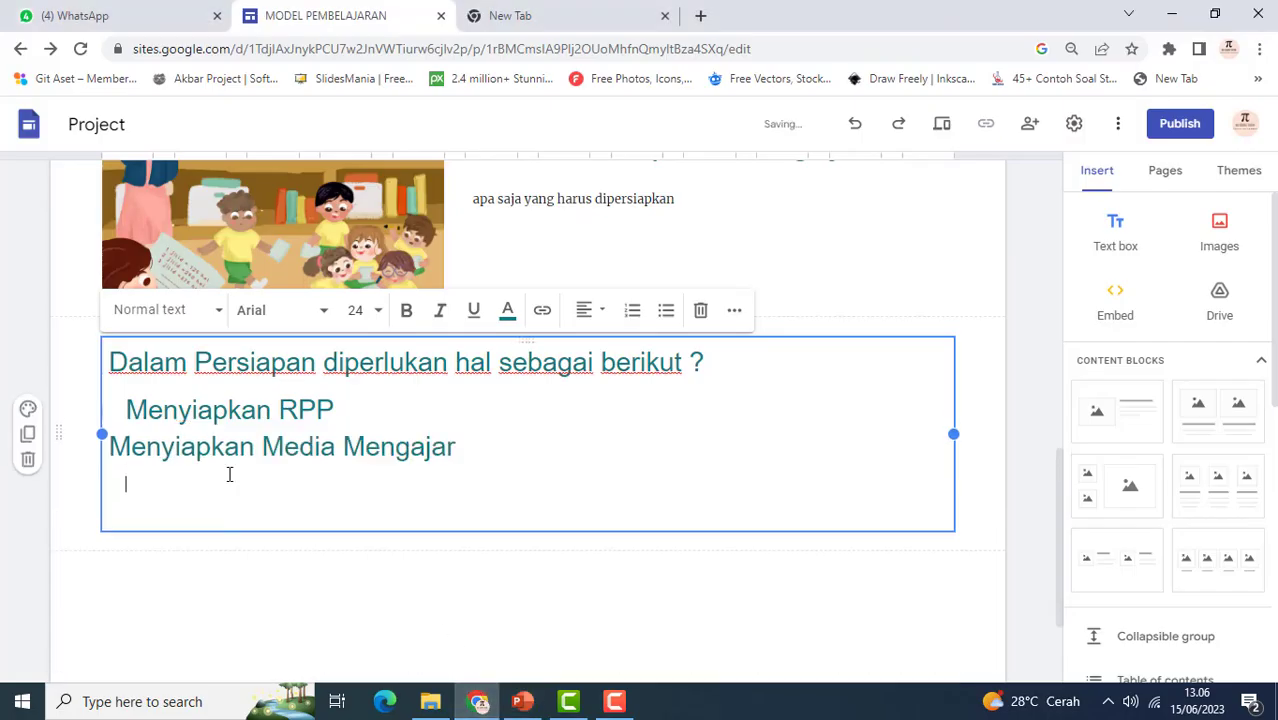
Copy "Menyiapkan LKPD" from the PowerPoint slide and paste it below "Menyiapkan Media Mengajar" in the Google Sites text box
click(522, 701)
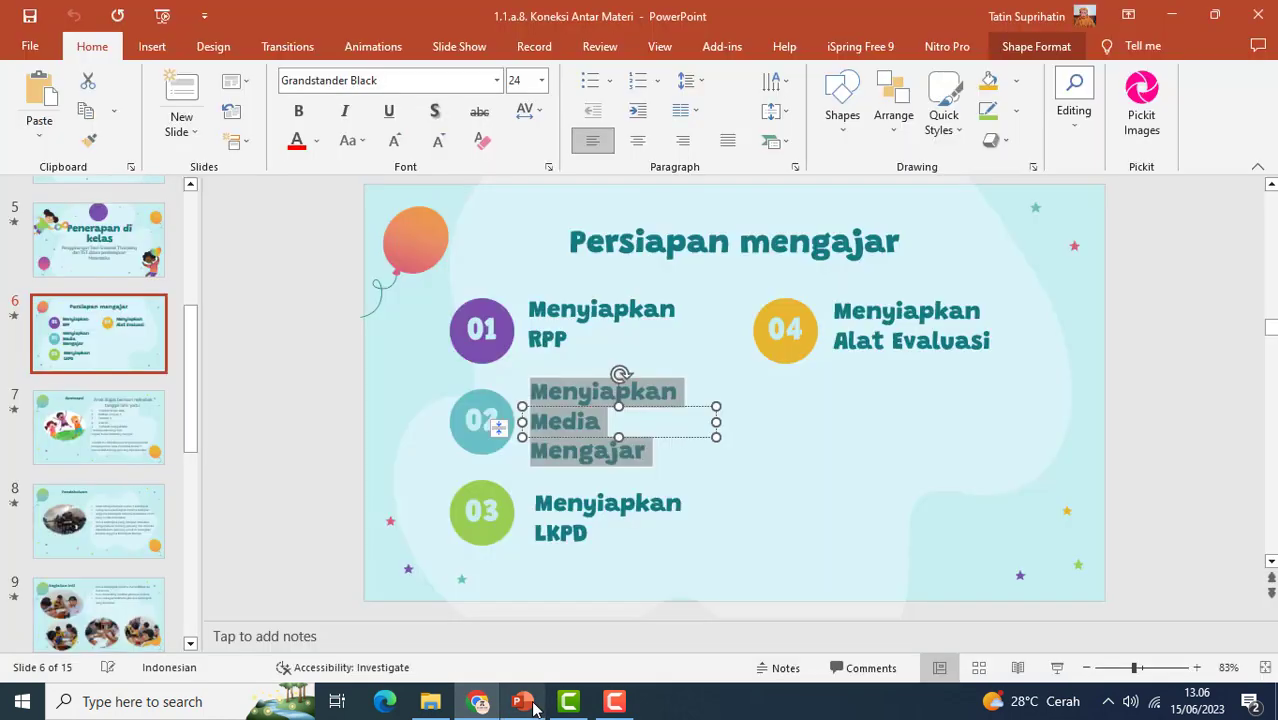
drag(547, 507, 592, 537)
key(ctrl+c)
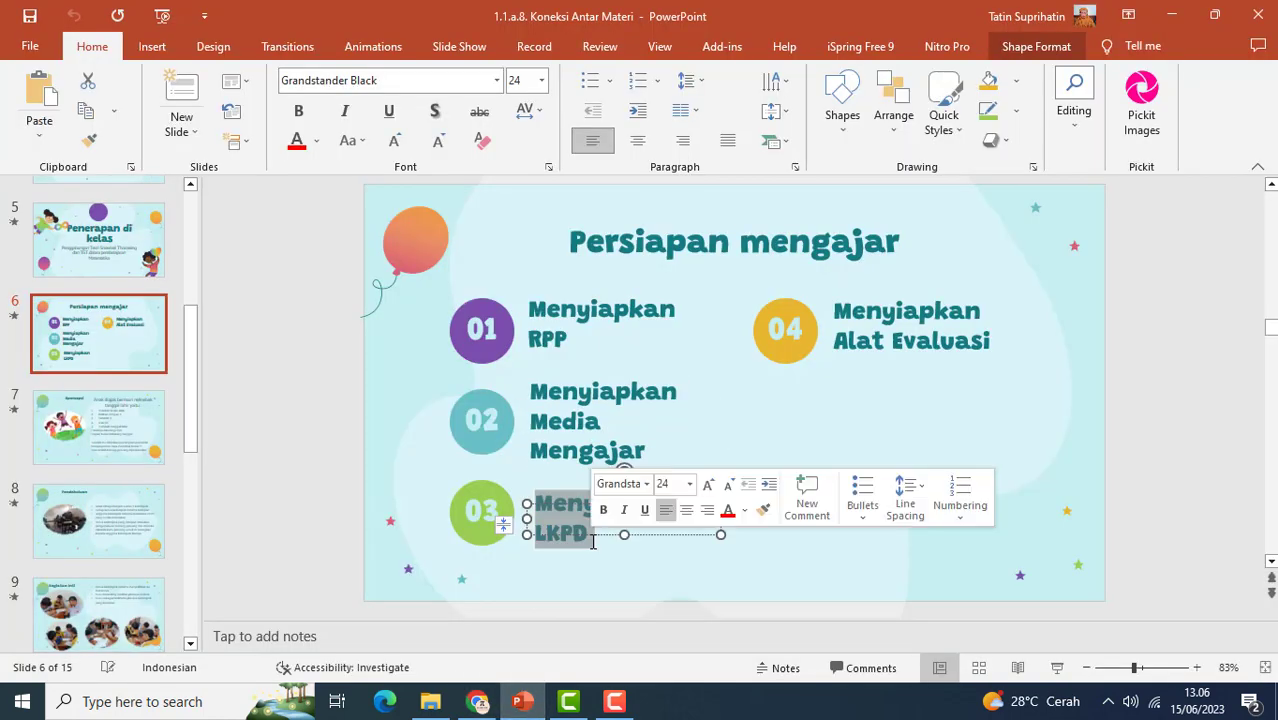
click(522, 701)
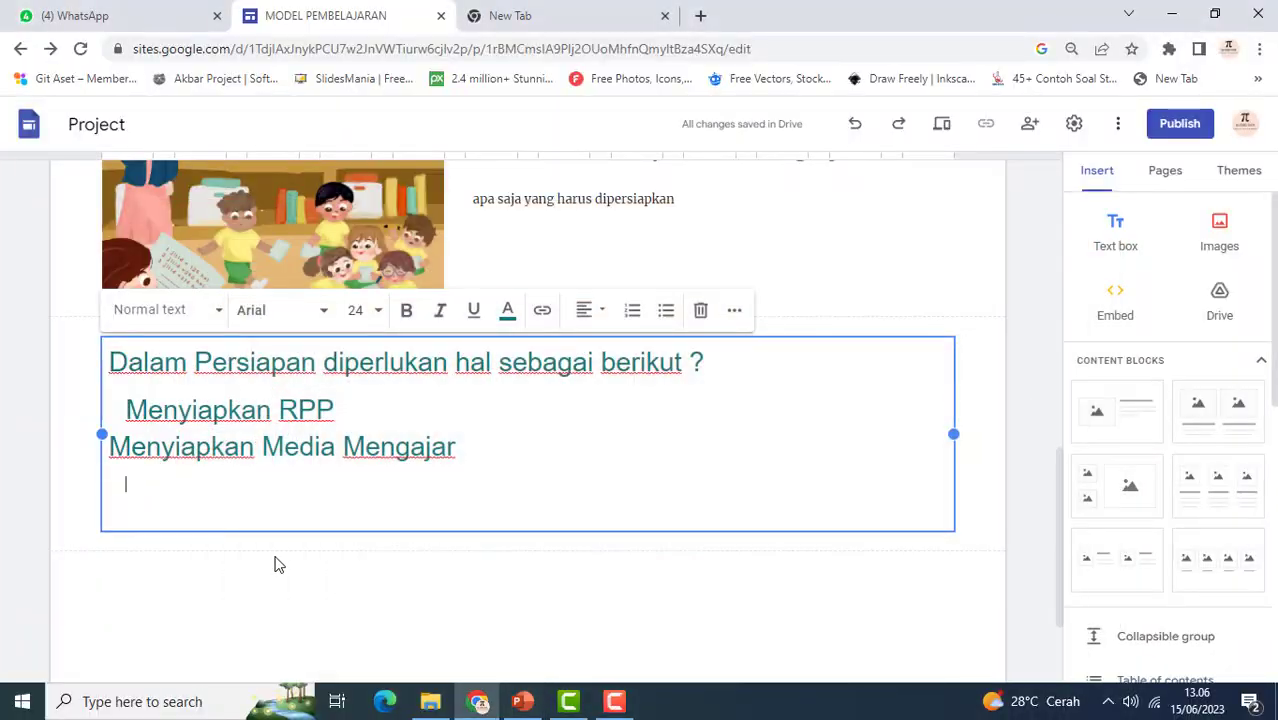
key(ctrl+v)
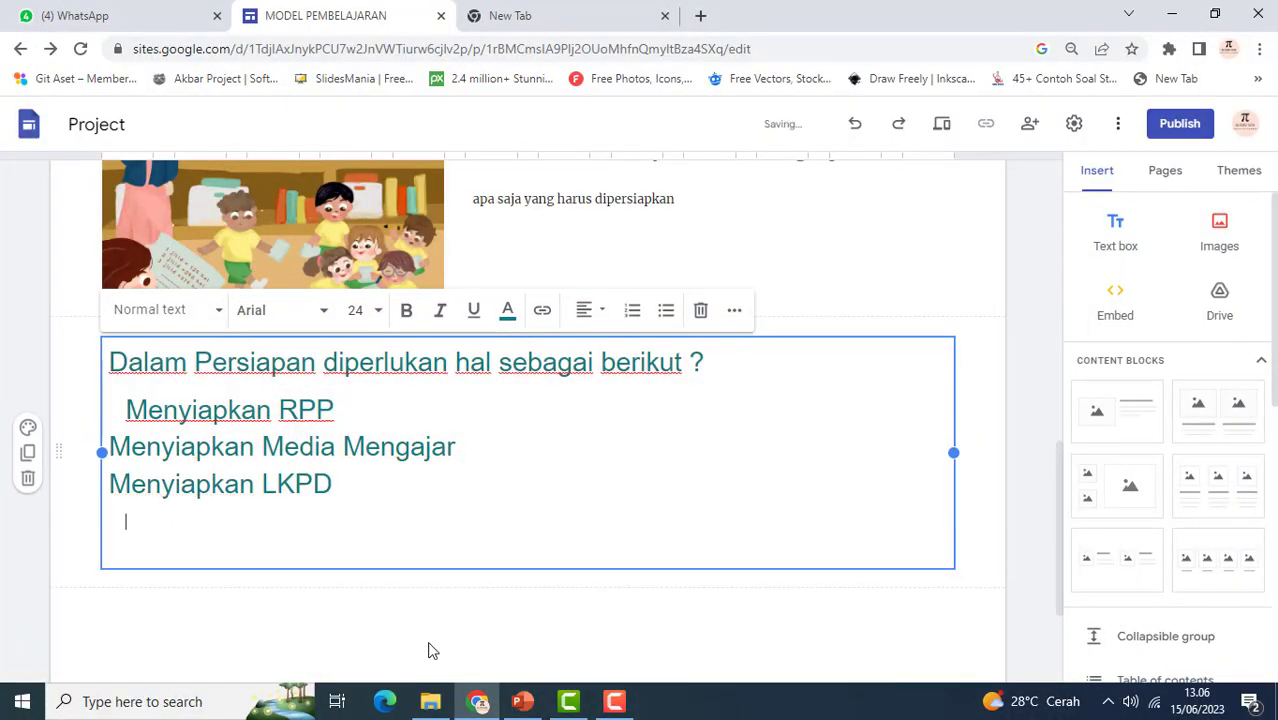
Copy "Menyiapkan Alat Evaluasi" from the PowerPoint slide and paste it below "Menyiapkan LKPD" in the Google Sites text box
click(522, 701)
drag(837, 305, 972, 340)
key(ctrl+c)
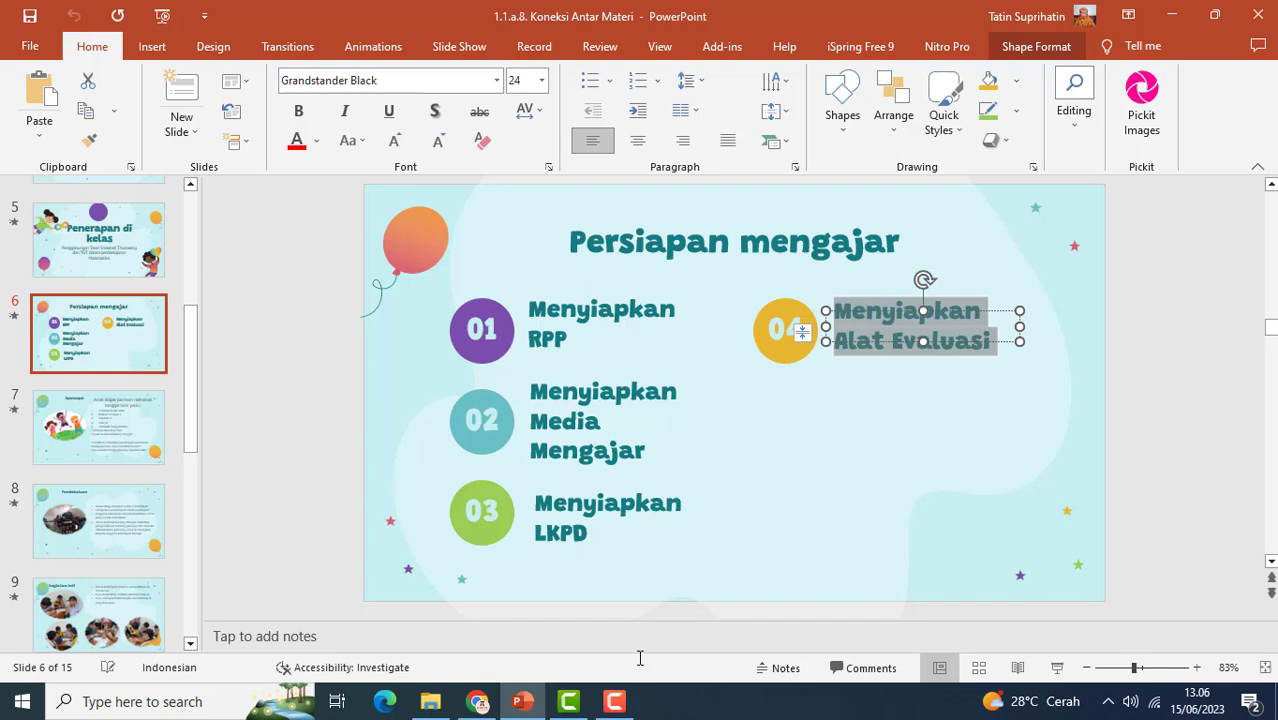
click(522, 701)
key(ctrl+v)
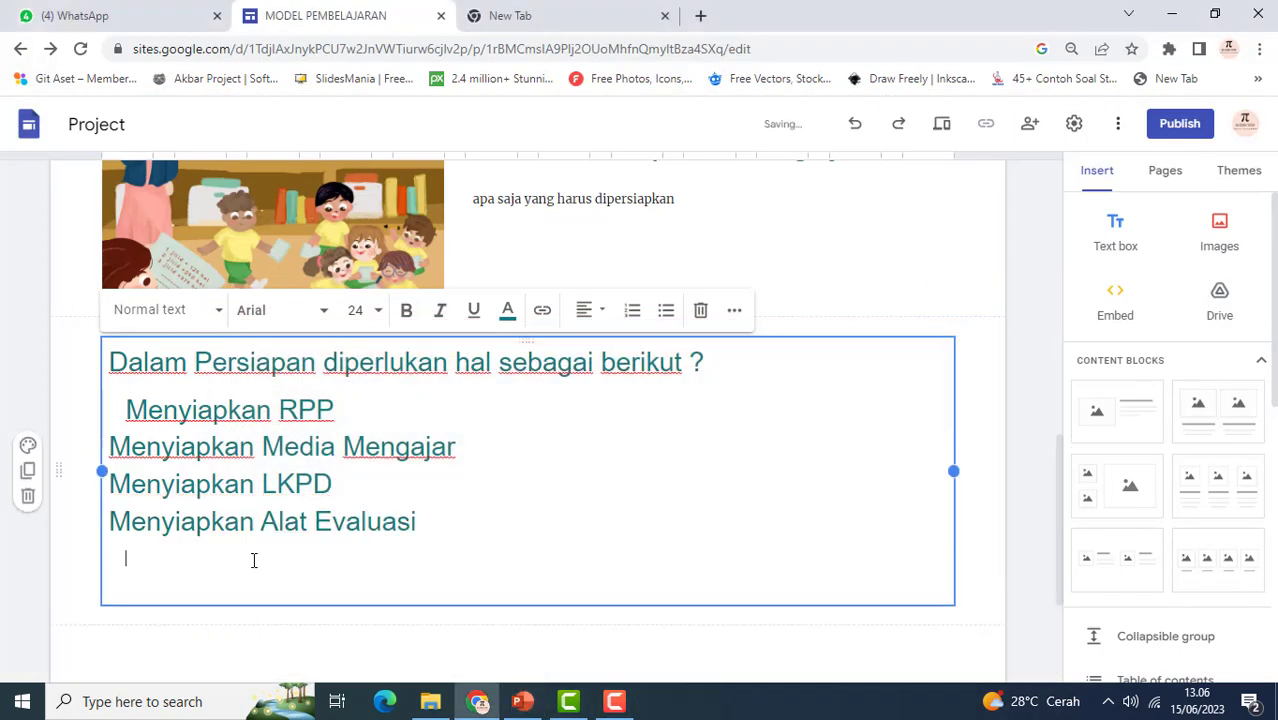
Remove the indent before "Menyiapkan RPP" and format all four "Menyiapkan" lines as a bulleted list
click(128, 414)
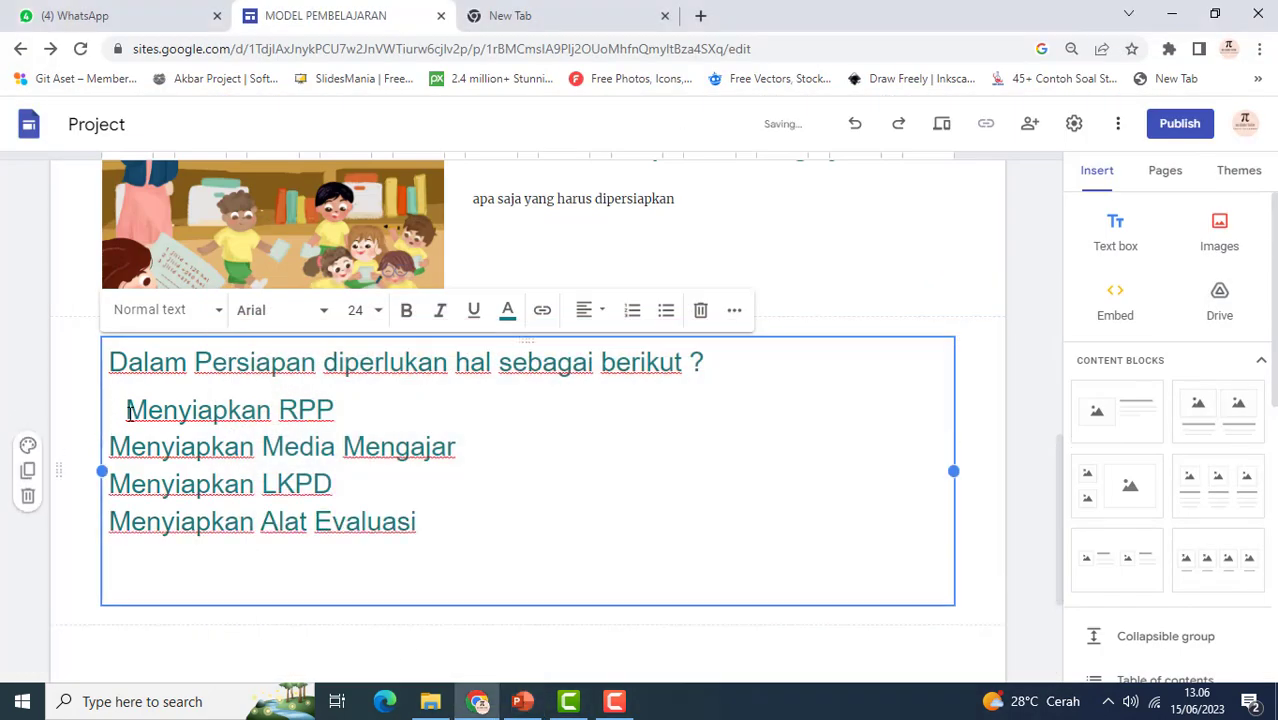
key(BackSpace)
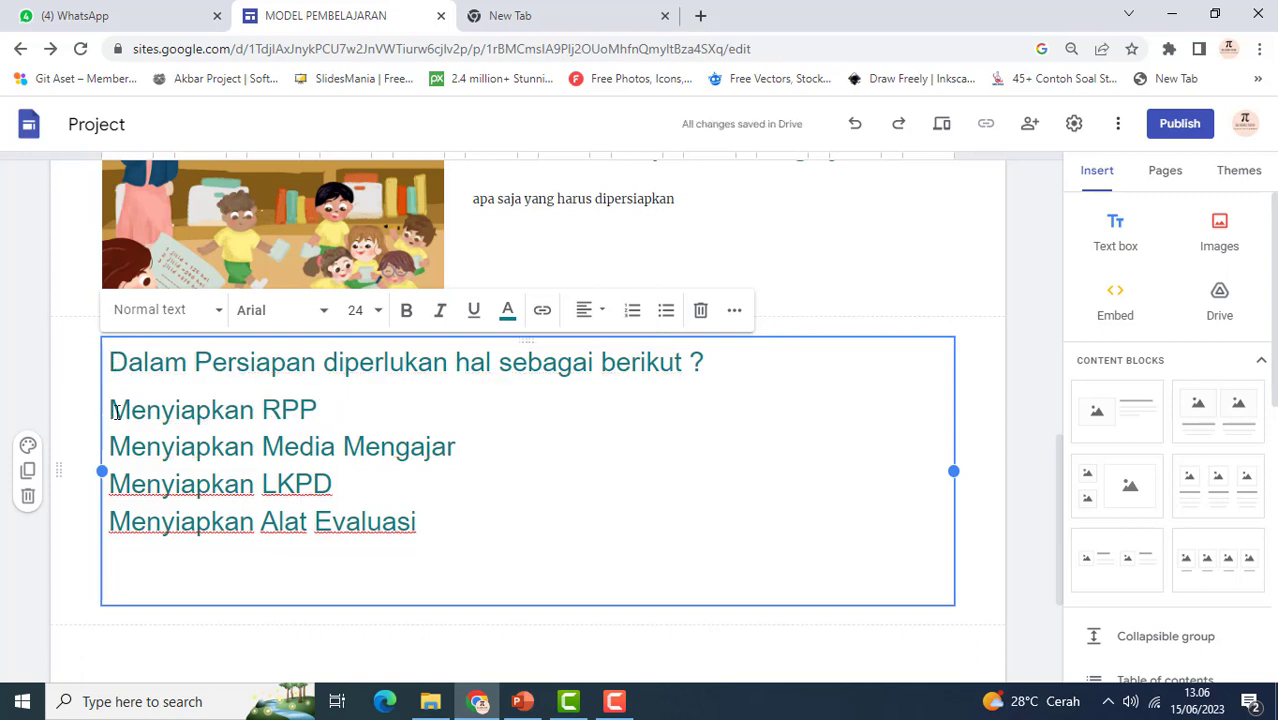
drag(110, 412, 451, 531)
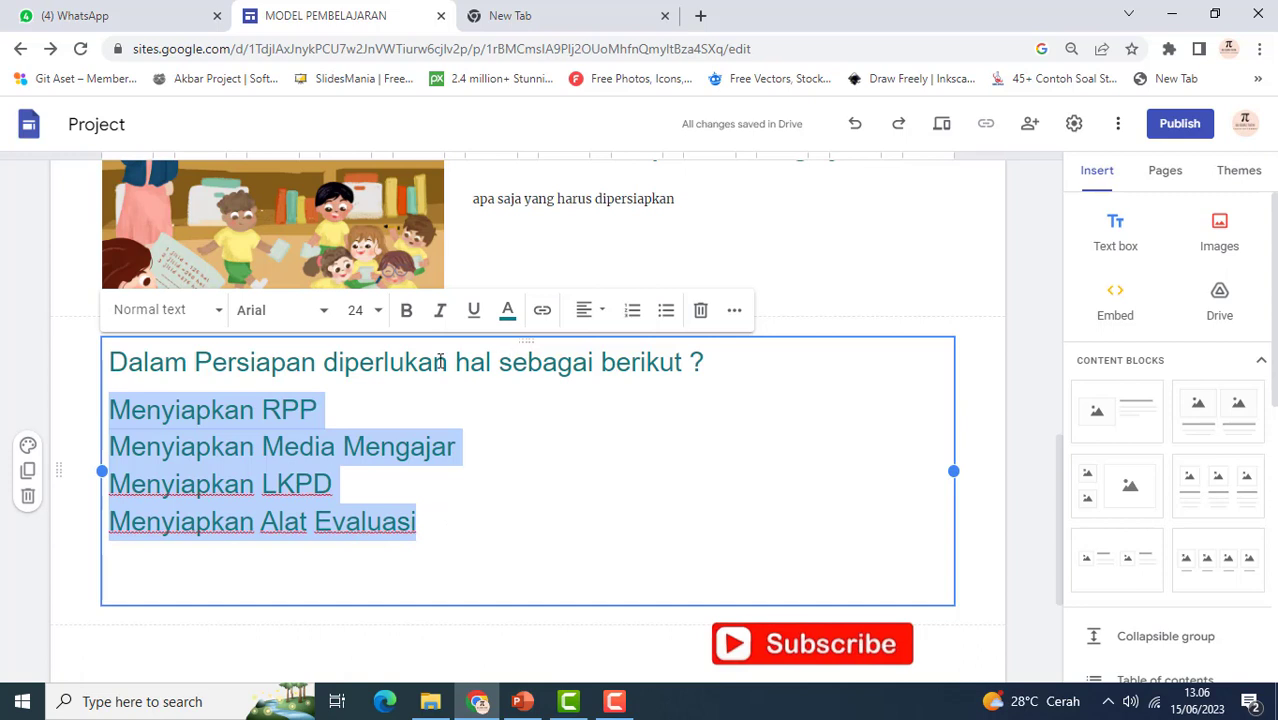
click(632, 312)
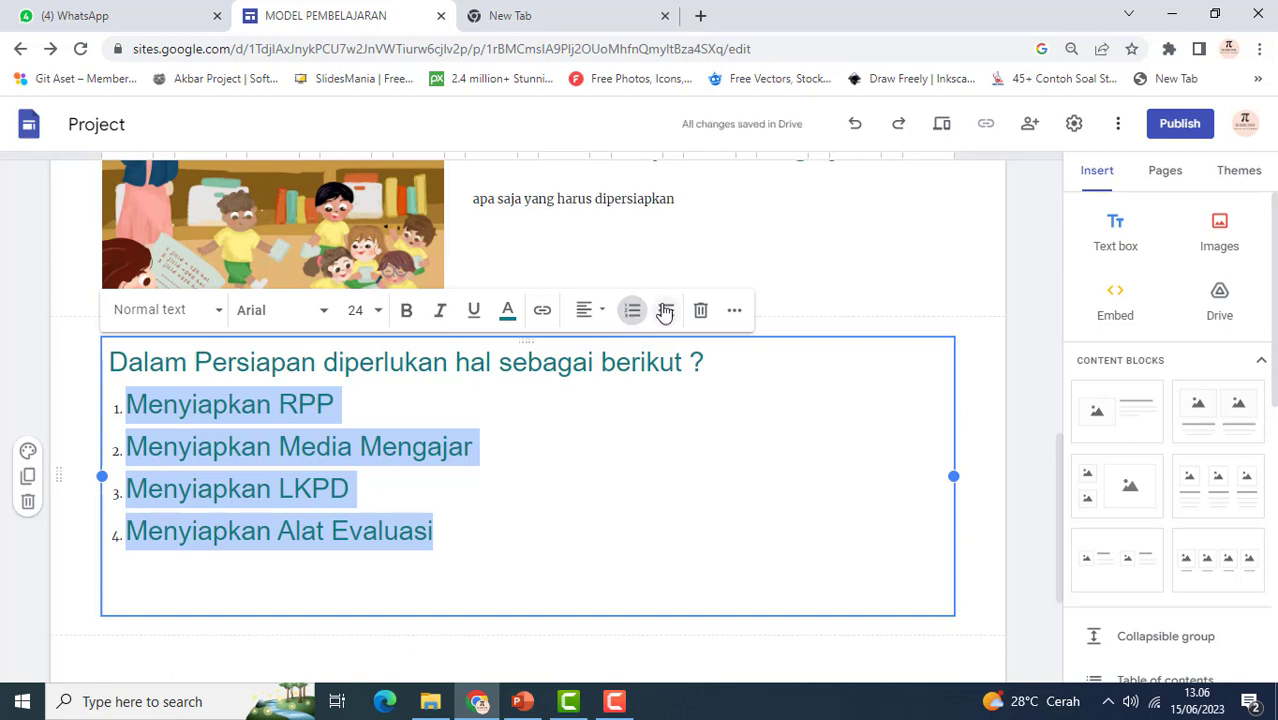
click(664, 312)
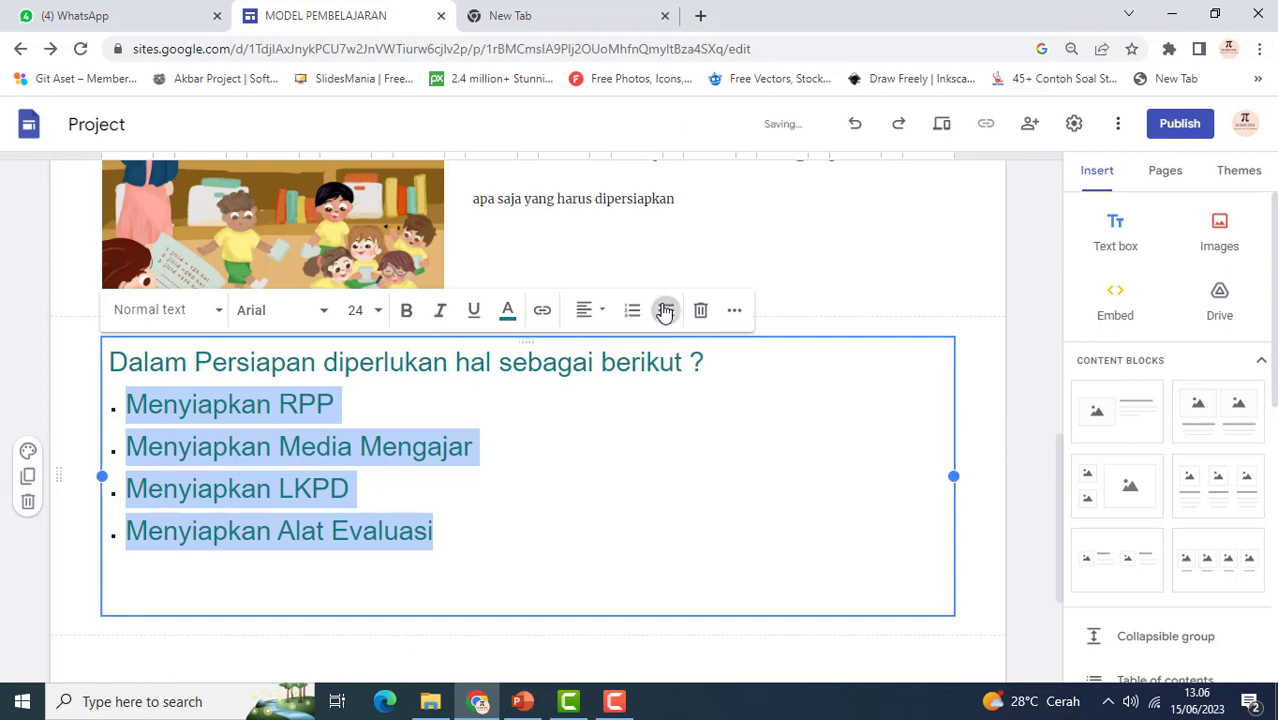
click(674, 322)
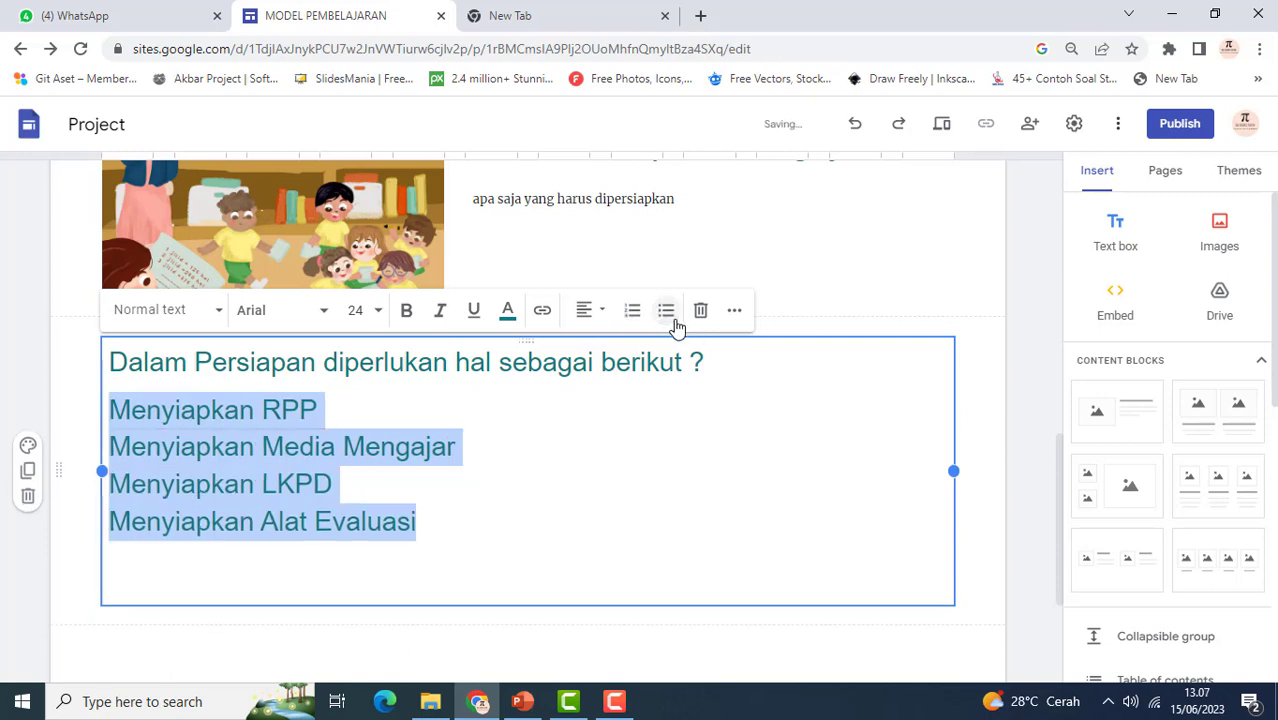
click(674, 322)
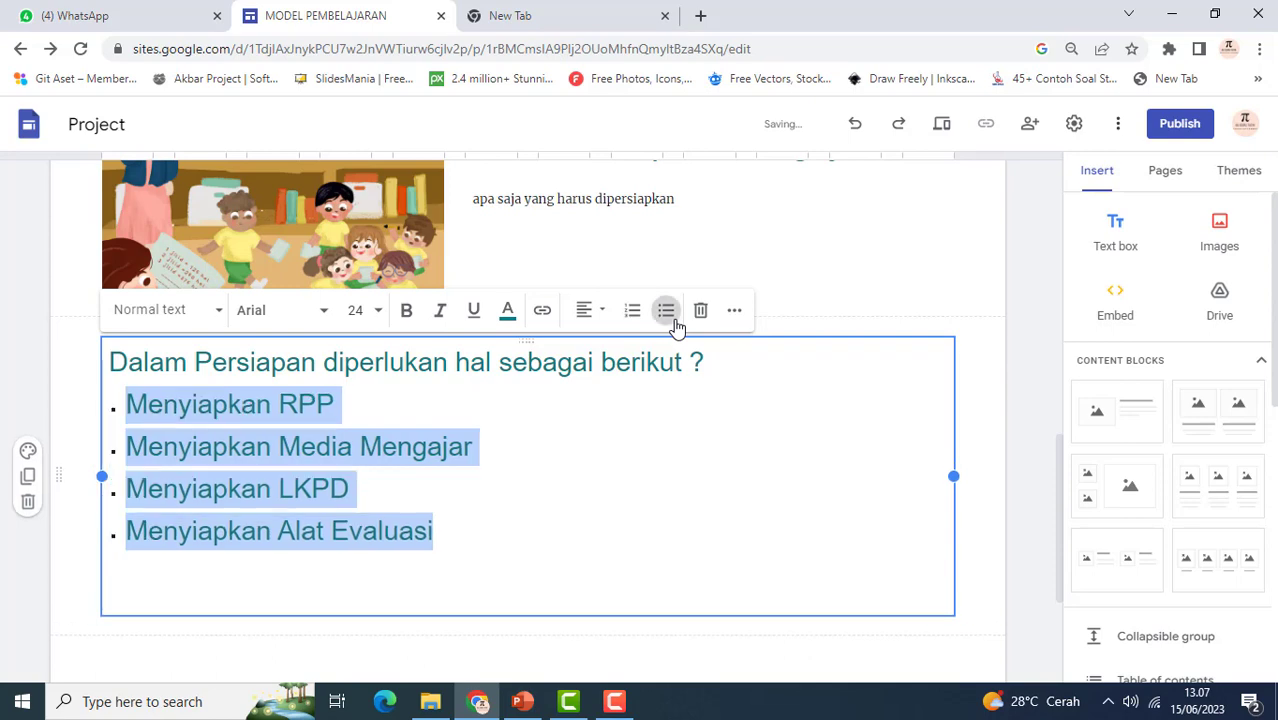
click(548, 506)
Insert a spacer below the bulleted preparation list
scroll(499, 516, up, 2)
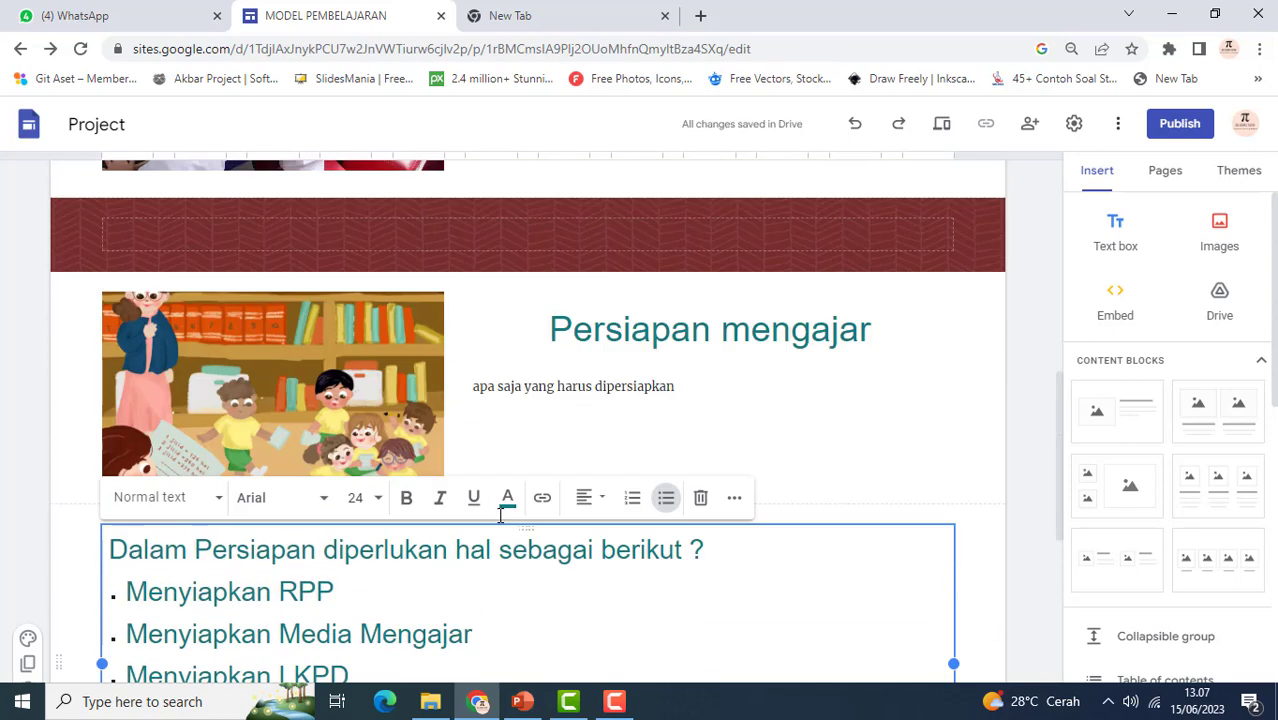
scroll(551, 371, down, 2)
scroll(547, 374, up, 6)
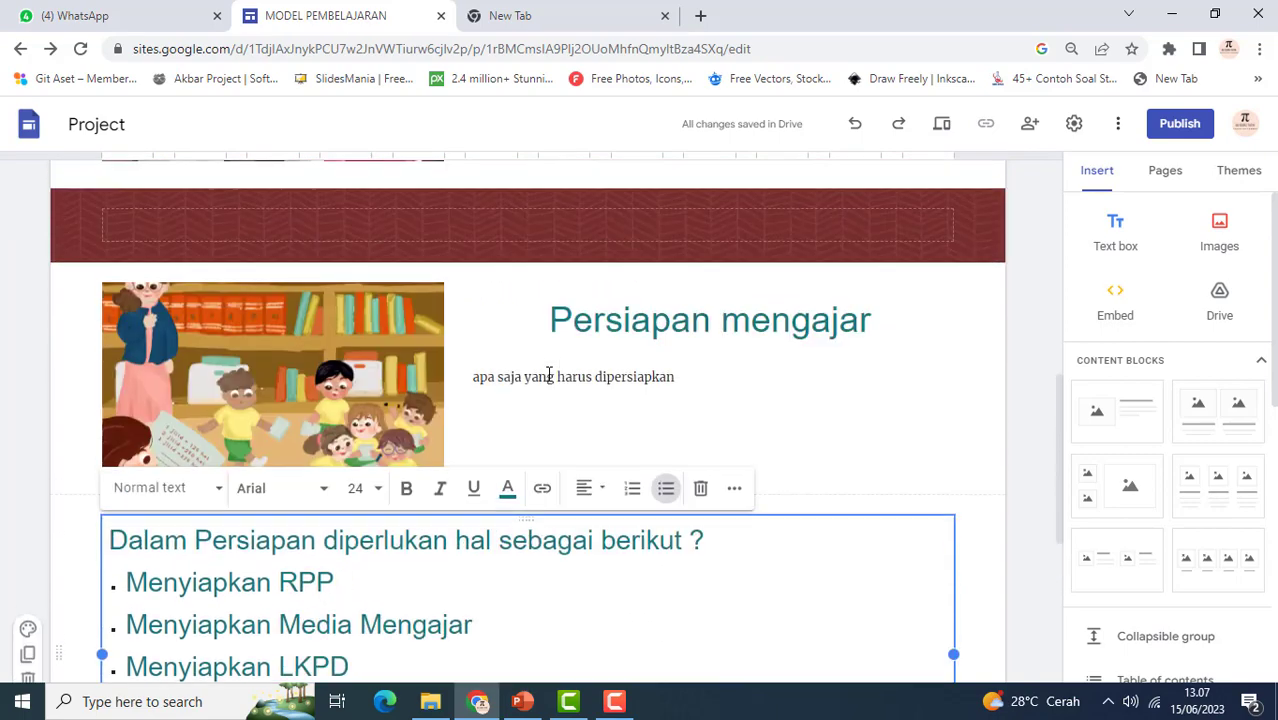
scroll(548, 374, down, 5)
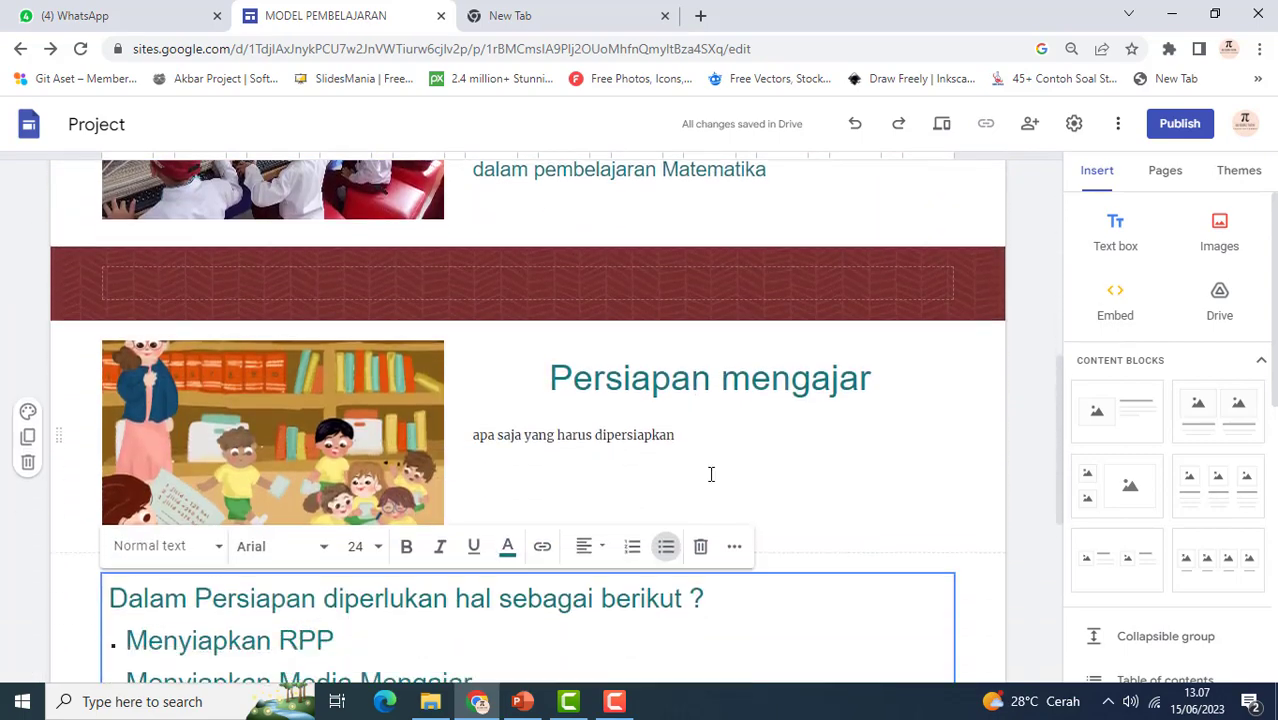
scroll(1107, 615, down, 5)
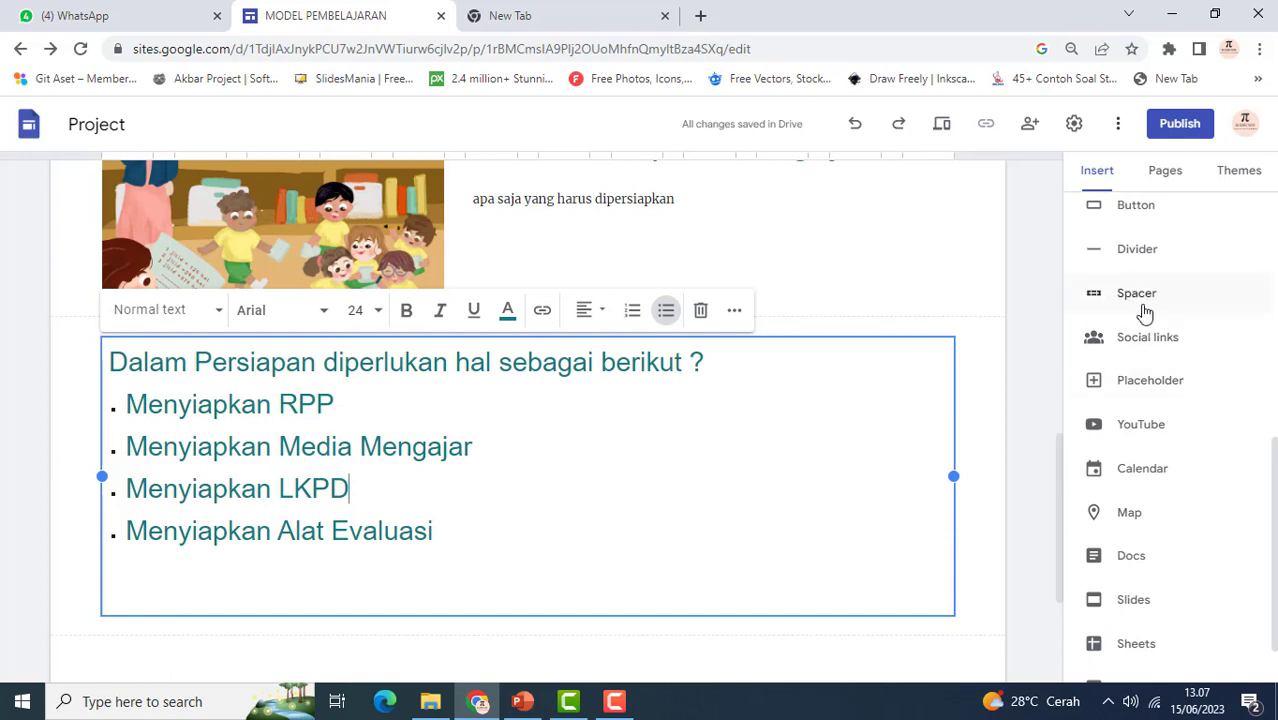
click(1096, 300)
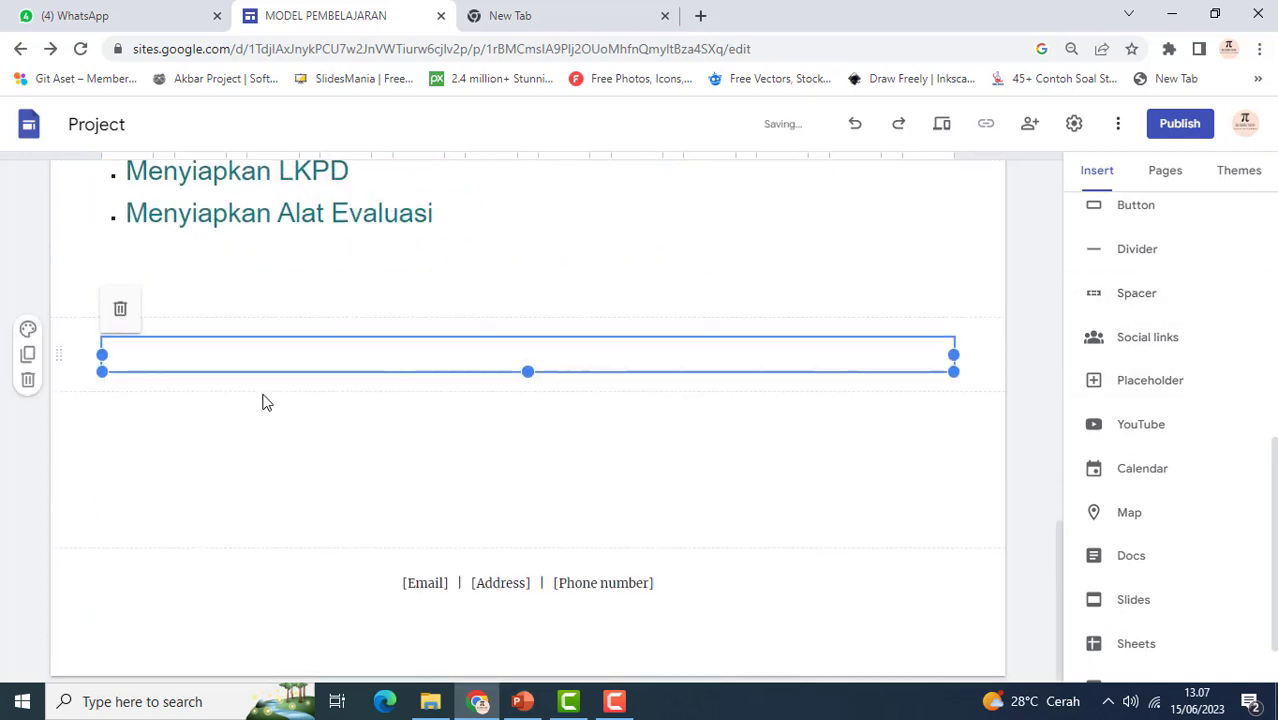
Set the spacer section's background to the red herringbone pattern image from the gallery
click(28, 330)
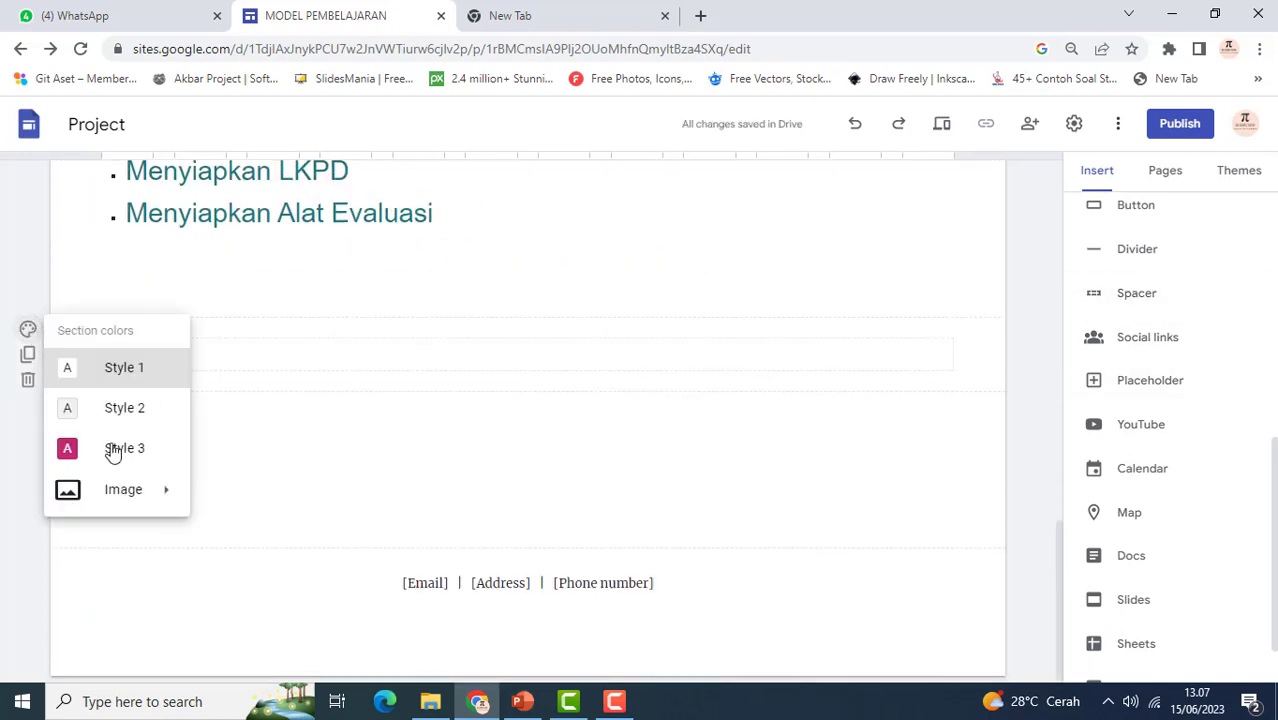
mouse_move(125, 492)
click(228, 533)
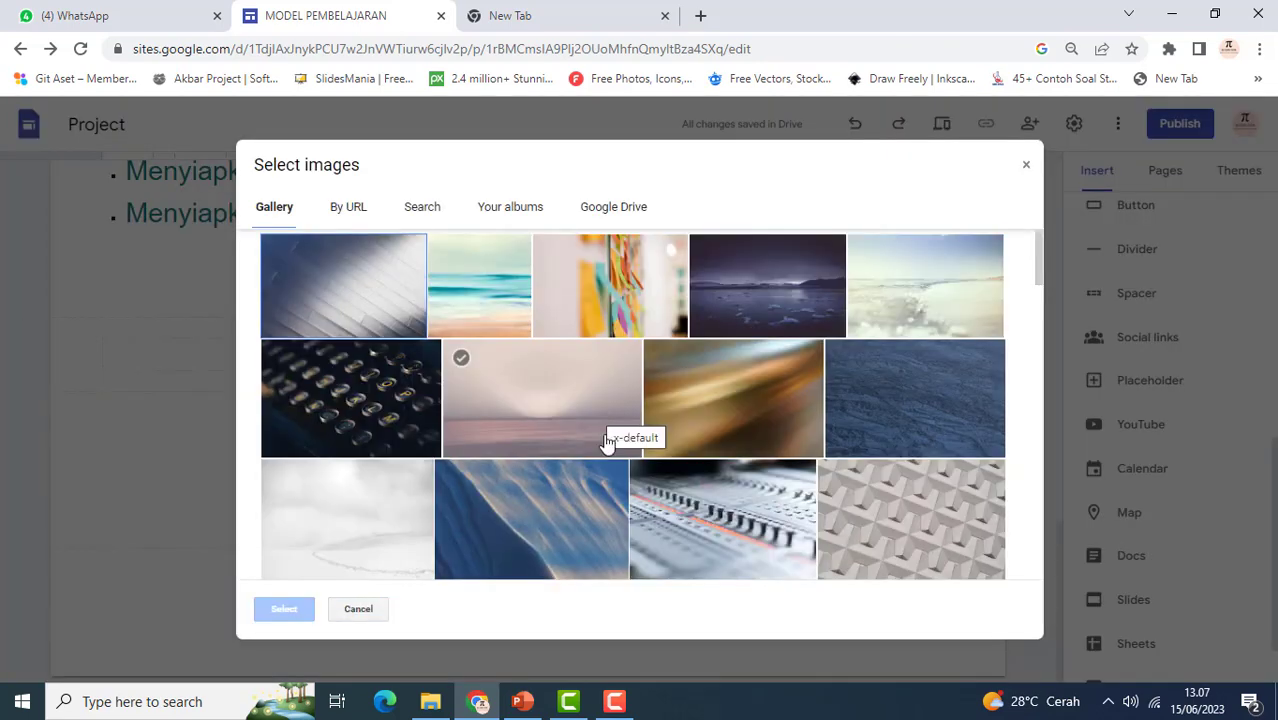
scroll(606, 440, down, 5)
click(606, 443)
scroll(606, 443, down, 3)
scroll(608, 445, up, 3)
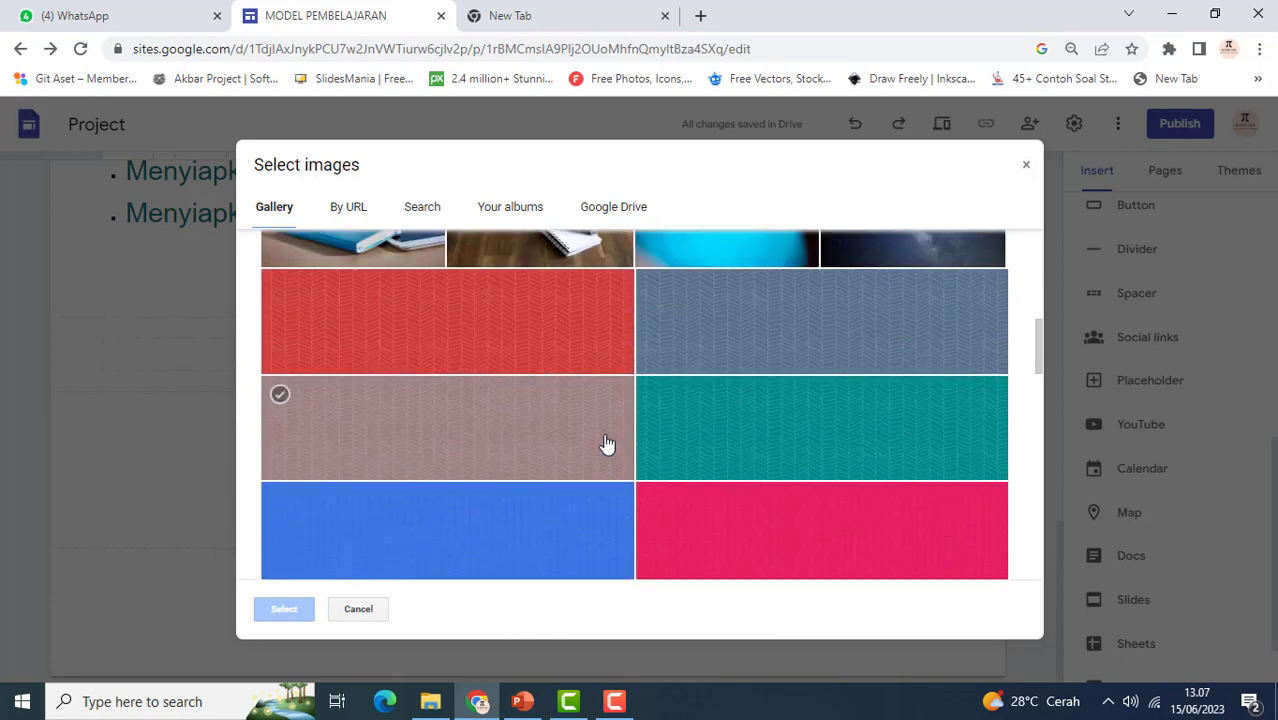
click(481, 352)
click(481, 352)
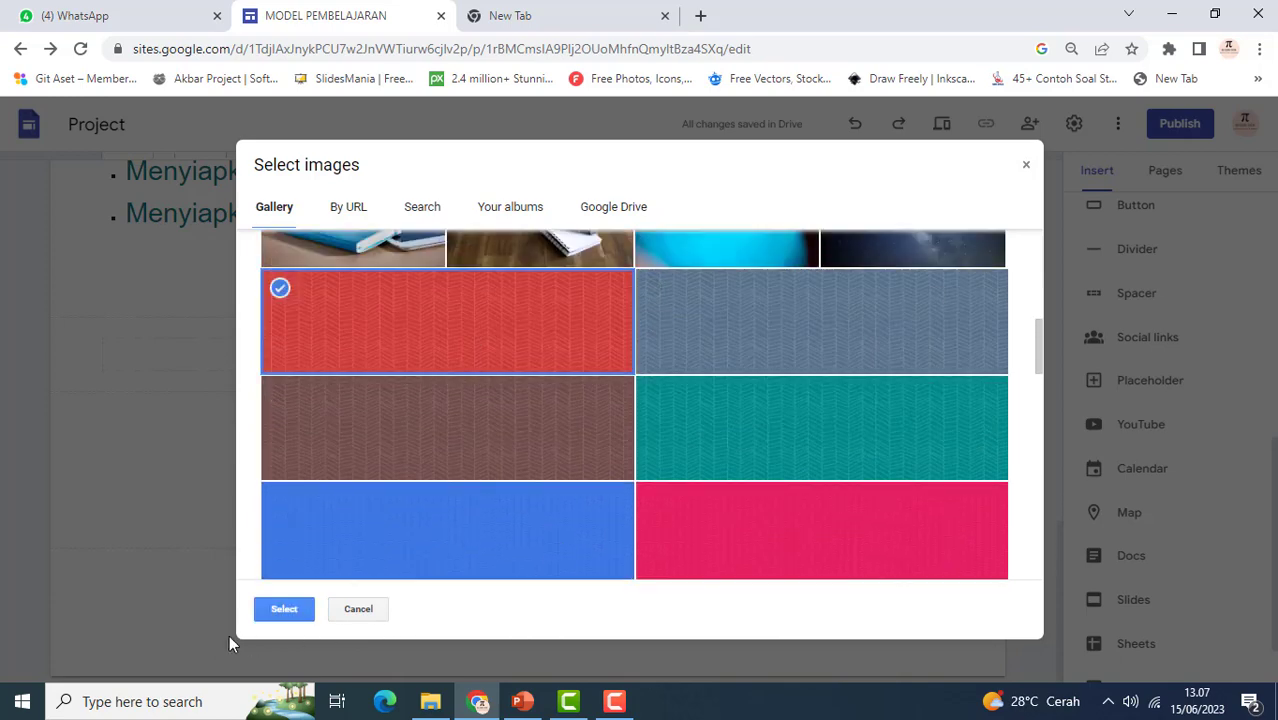
click(285, 609)
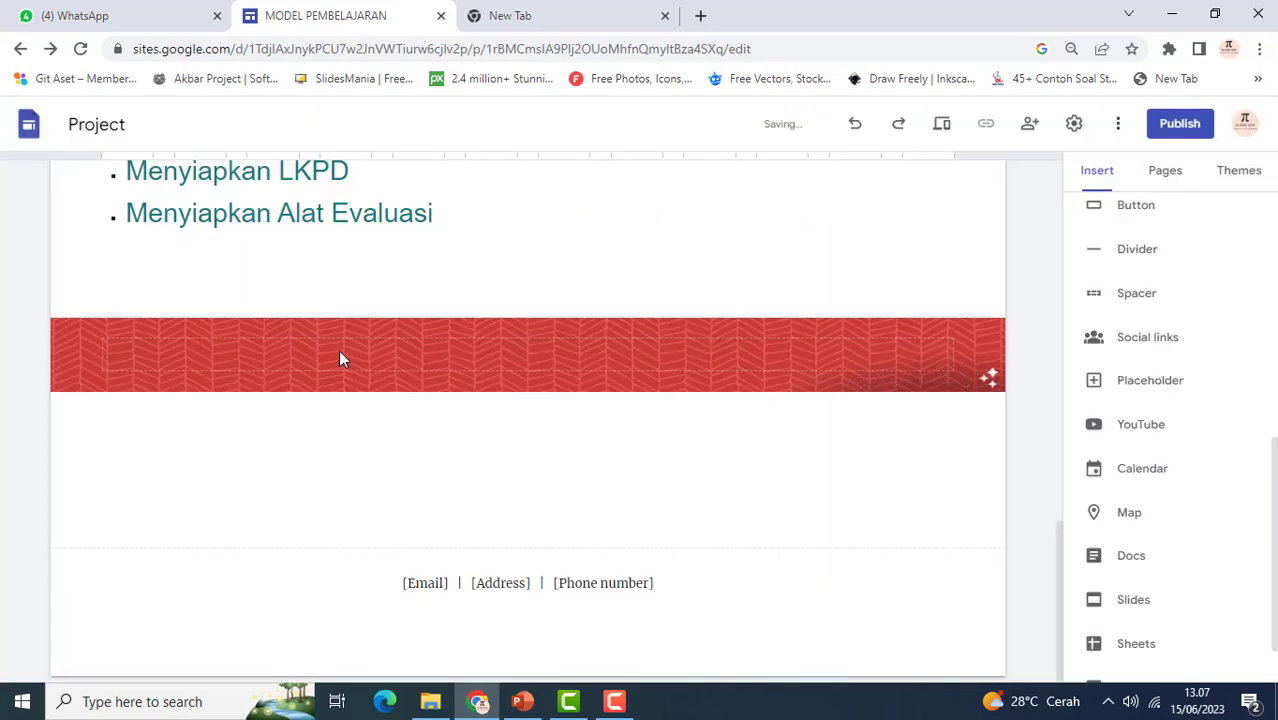
scroll(349, 243, up, 6)
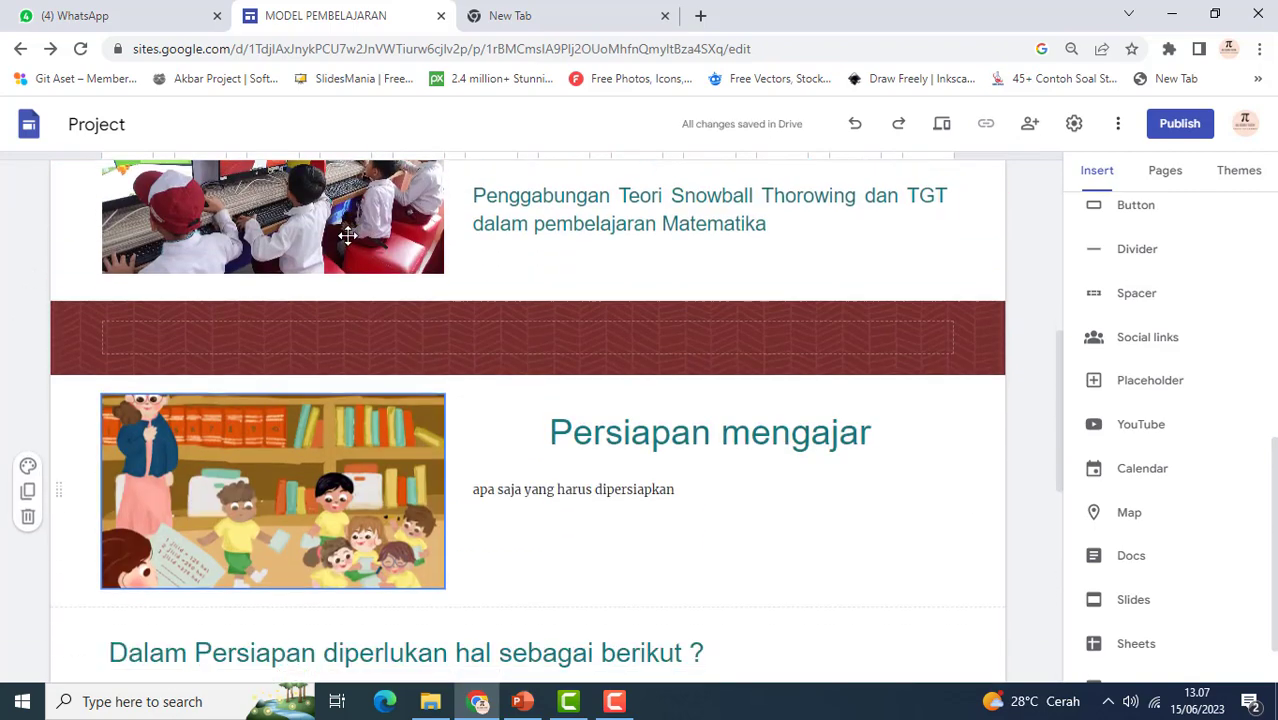
scroll(349, 243, down, 5)
scroll(351, 244, down, 1)
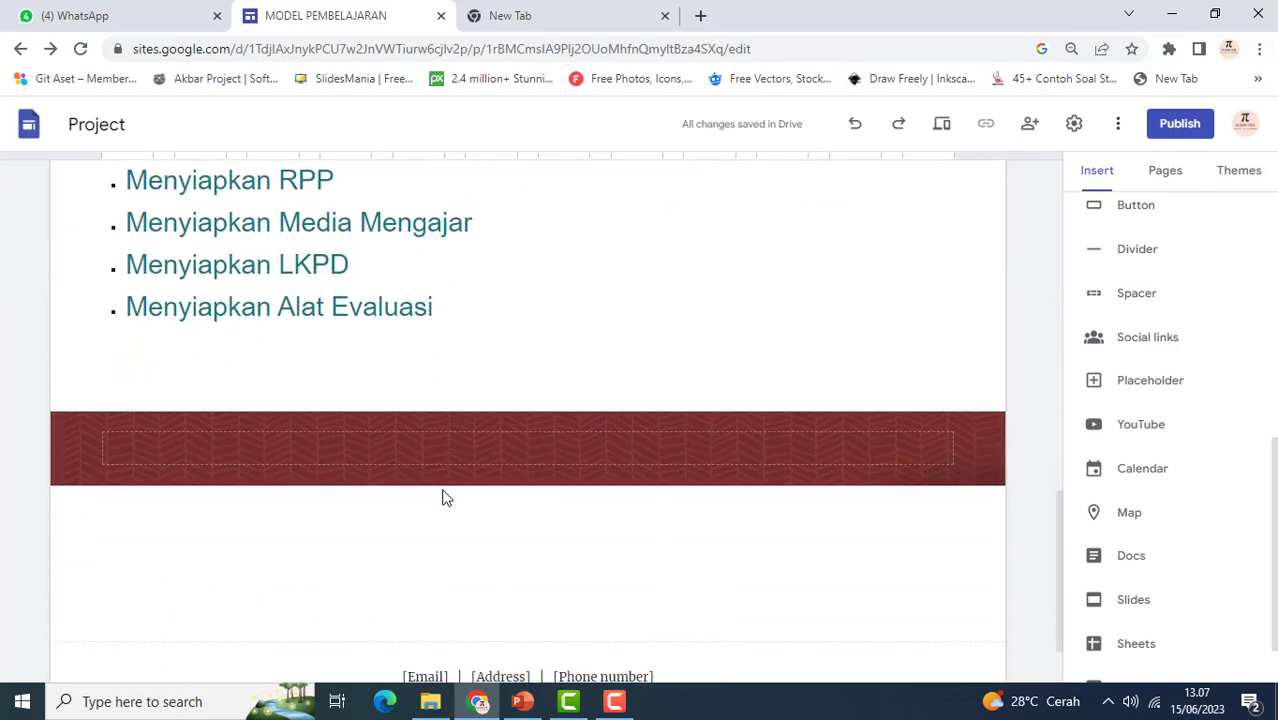
scroll(474, 536, down, 1)
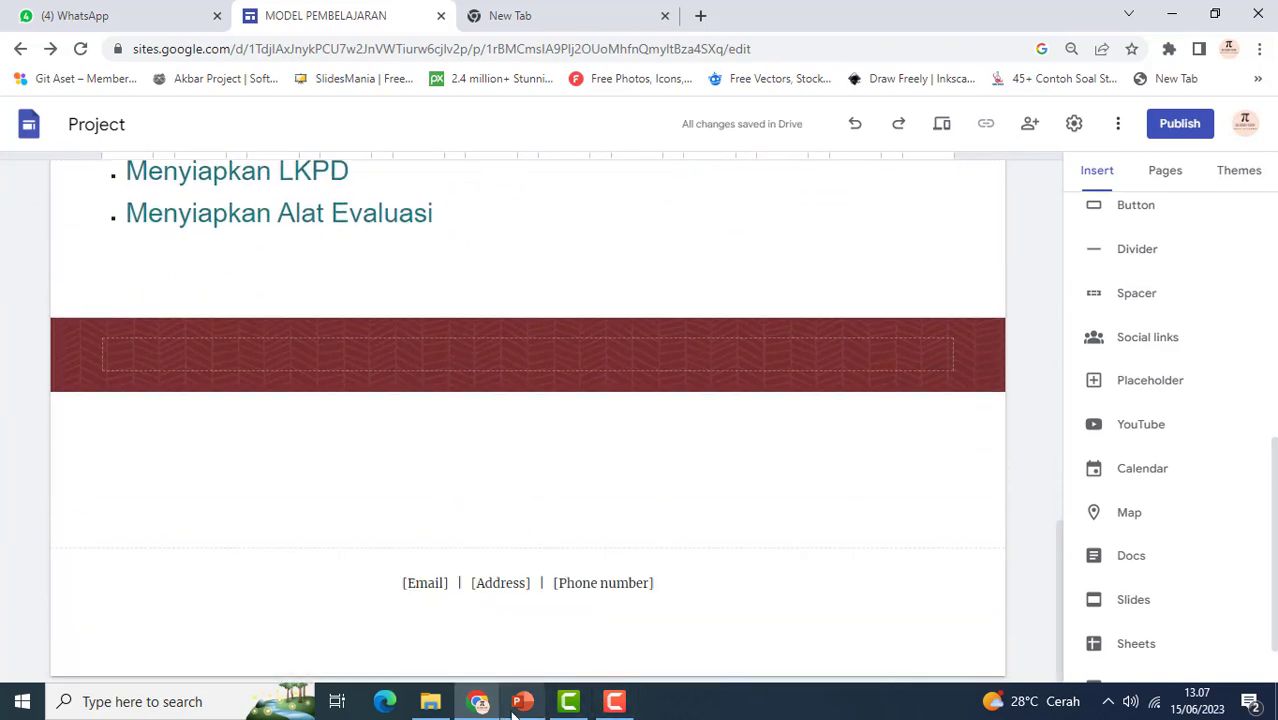
Switch to PowerPoint and view slide 7, "Apersepsi", as the source for the next section
mouse_move(518, 705)
click(525, 615)
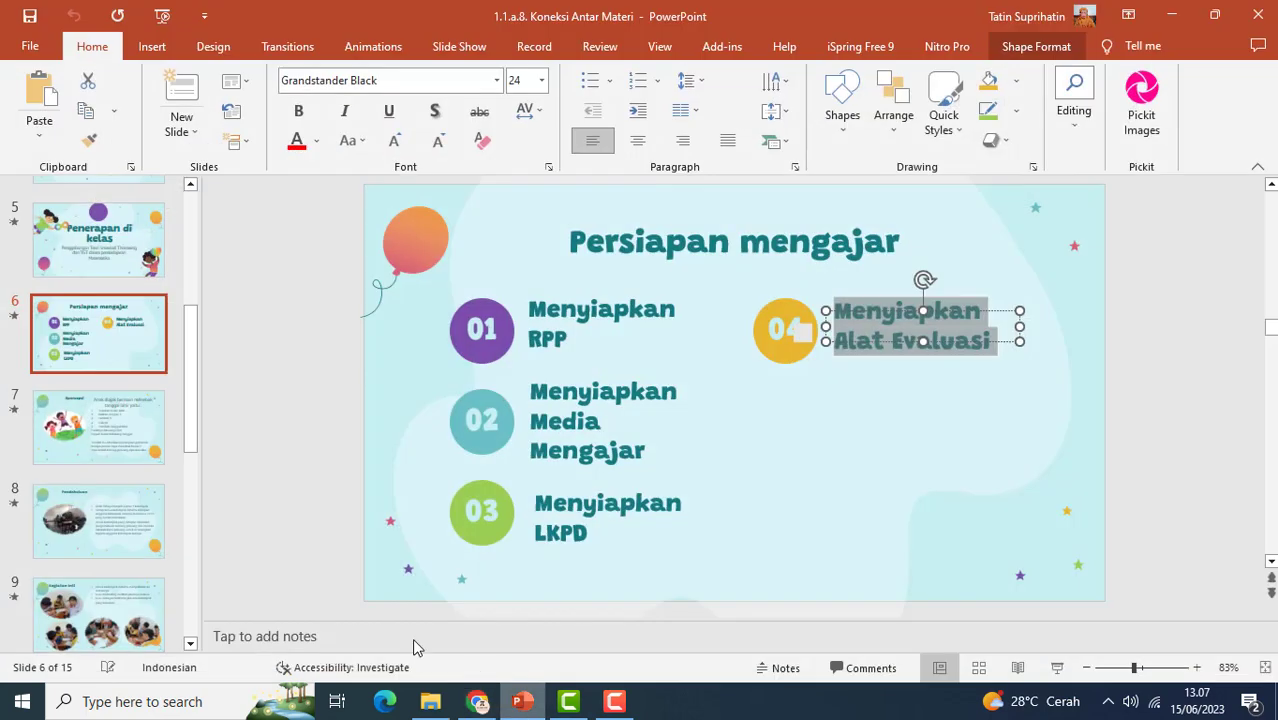
click(100, 436)
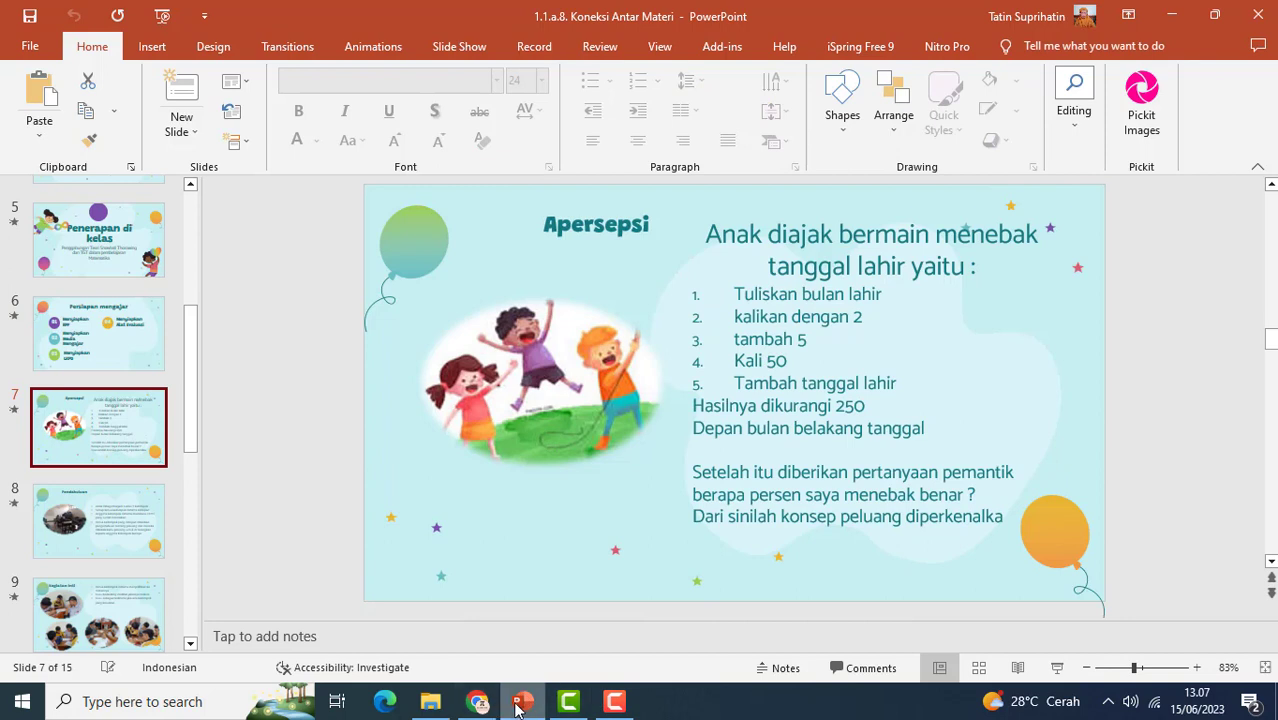
mouse_move(487, 706)
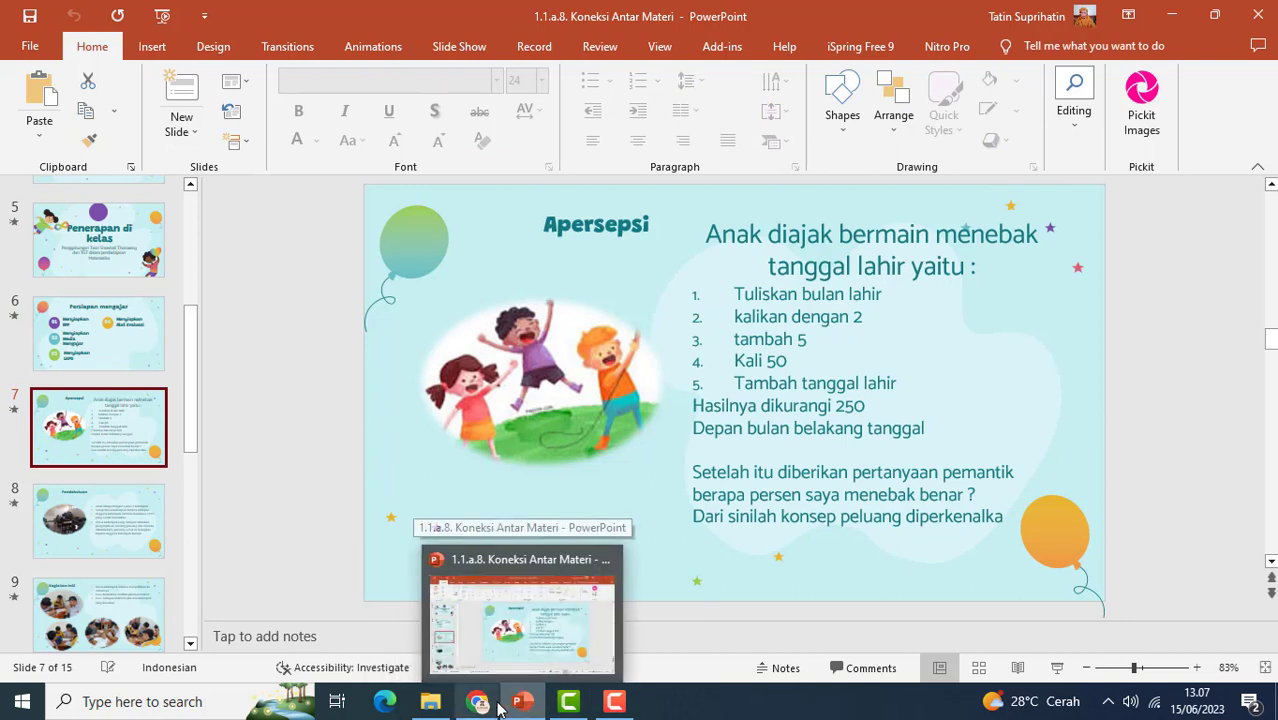
Return to Google Sites and insert the content block with one image beside a heading and text below the red band
click(485, 707)
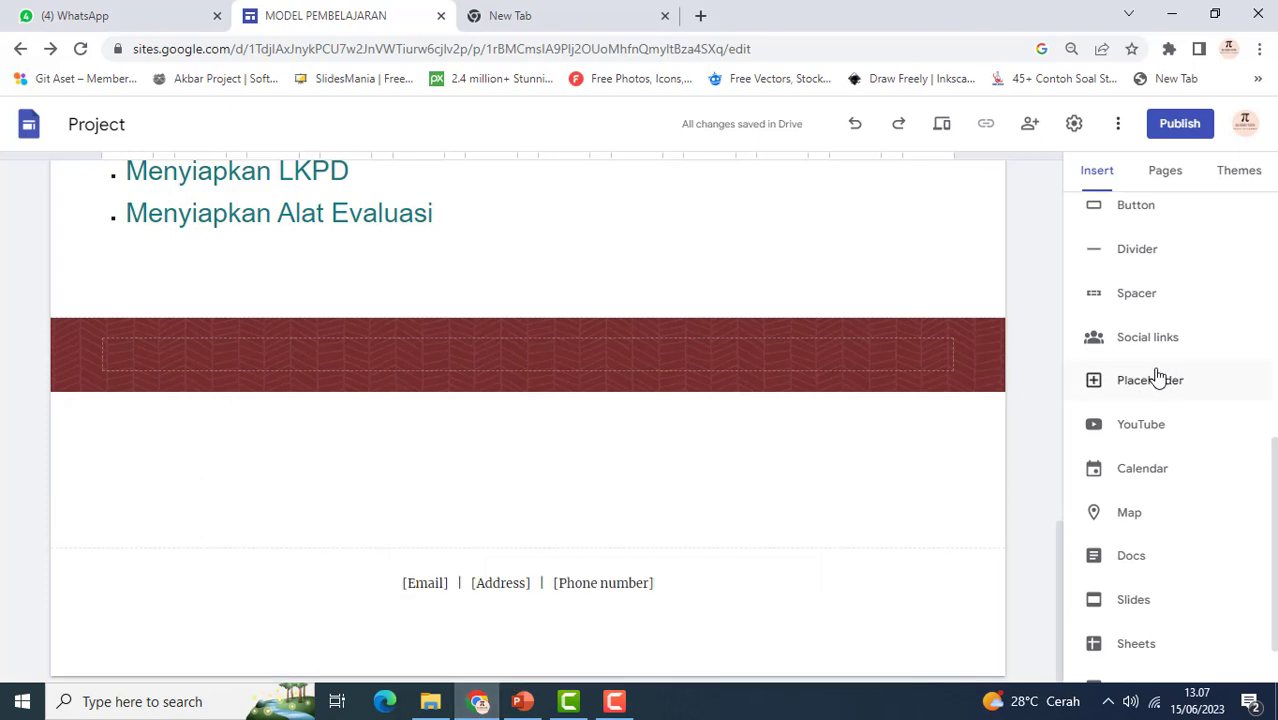
scroll(1131, 405, up, 1)
scroll(1131, 400, up, 6)
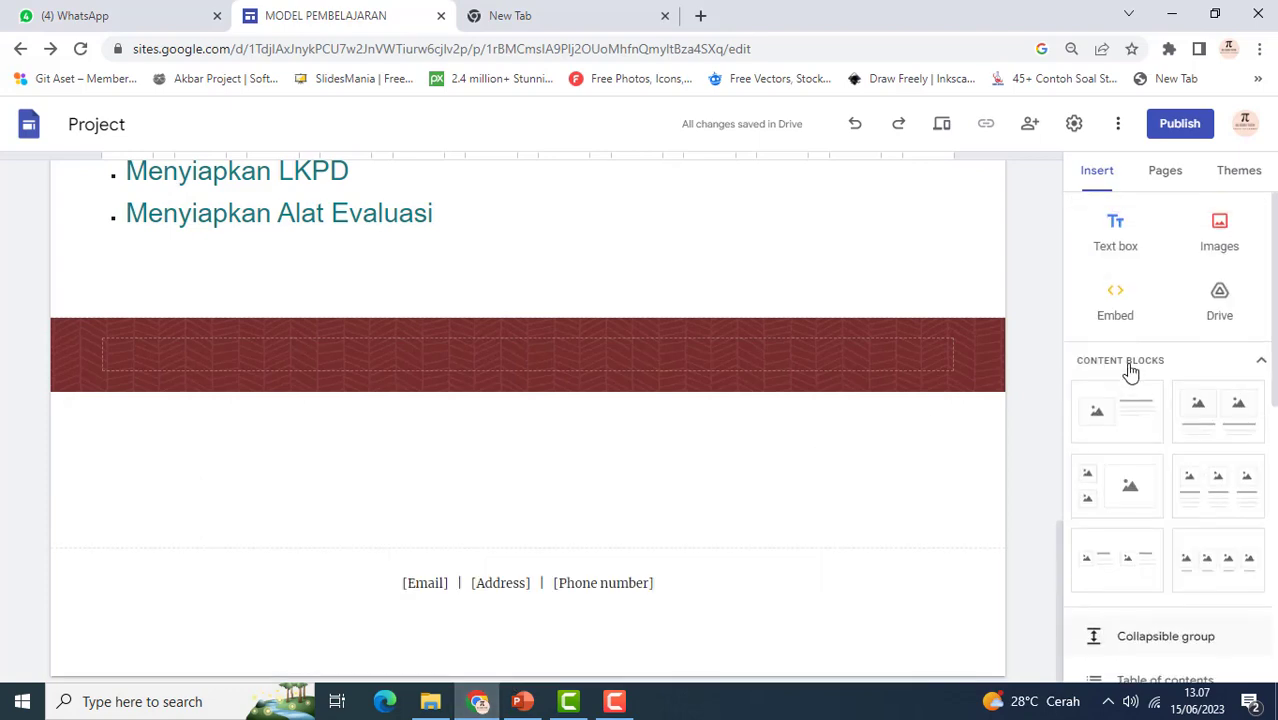
scroll(1131, 371, down, 2)
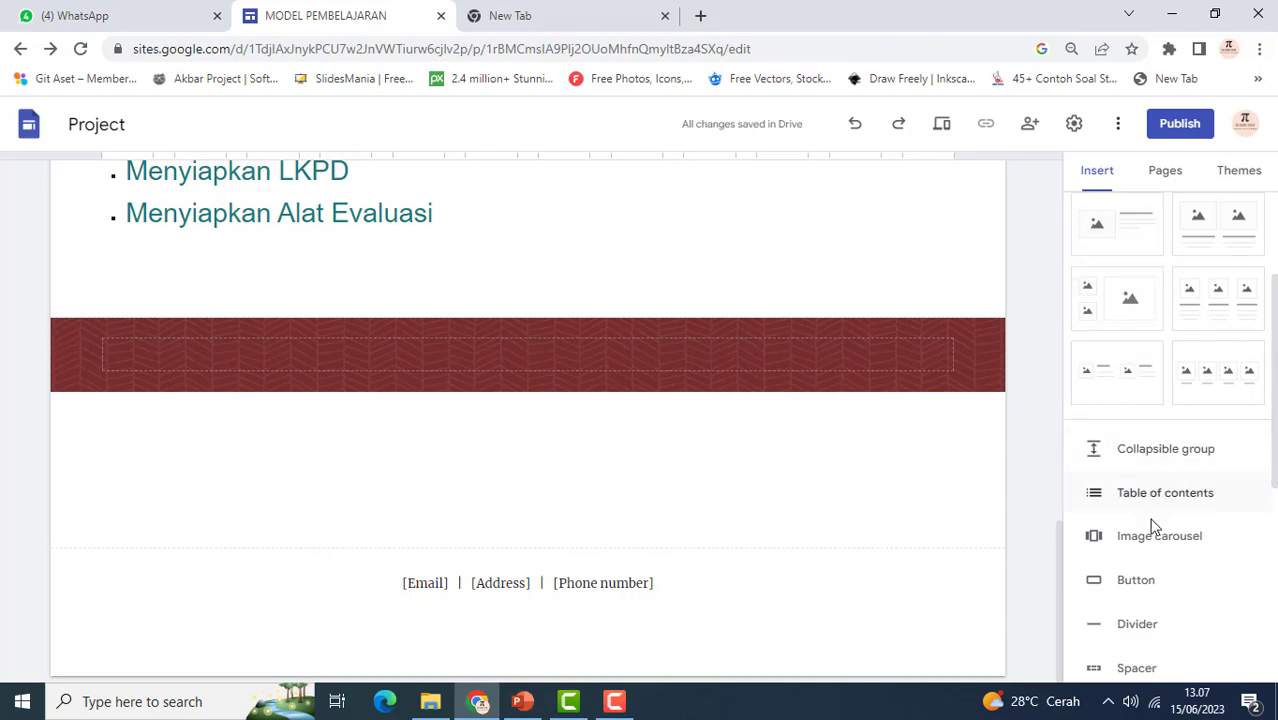
scroll(1131, 418, up, 2)
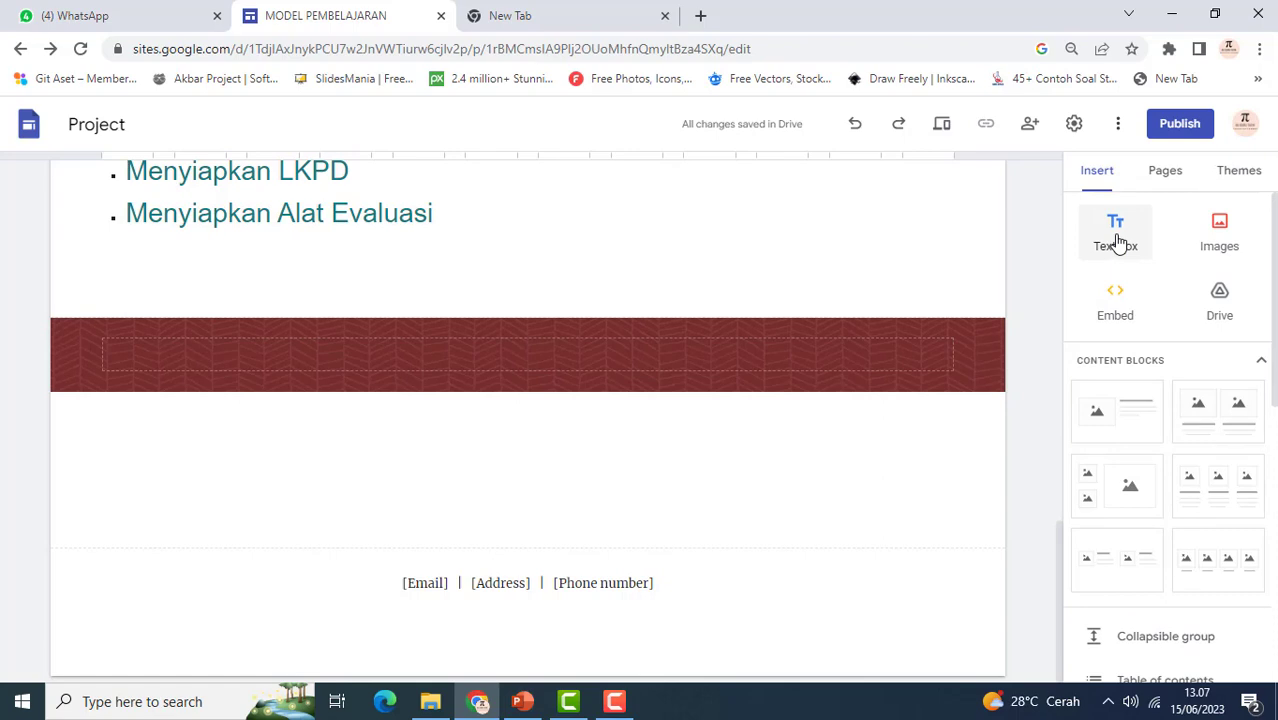
click(1128, 416)
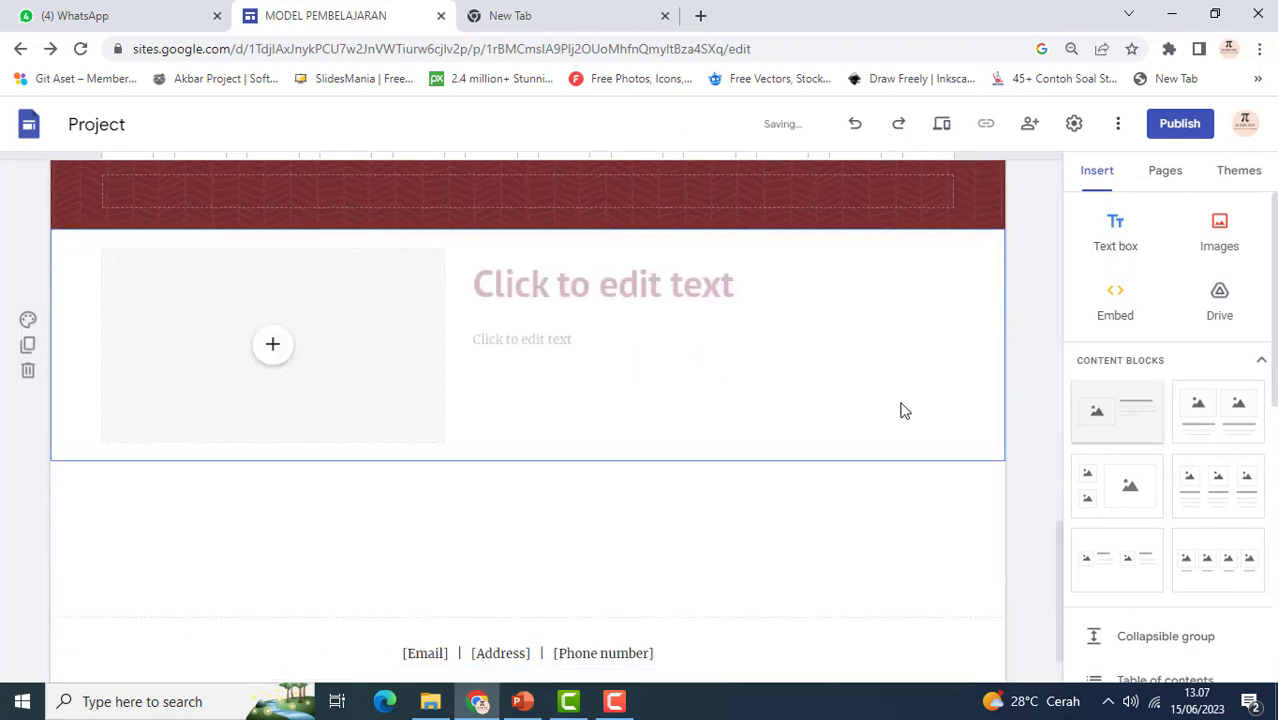
Enter "APERSEPSI DALAM MENGAJAR" as the heading of the new content block
click(510, 297)
text(ap)
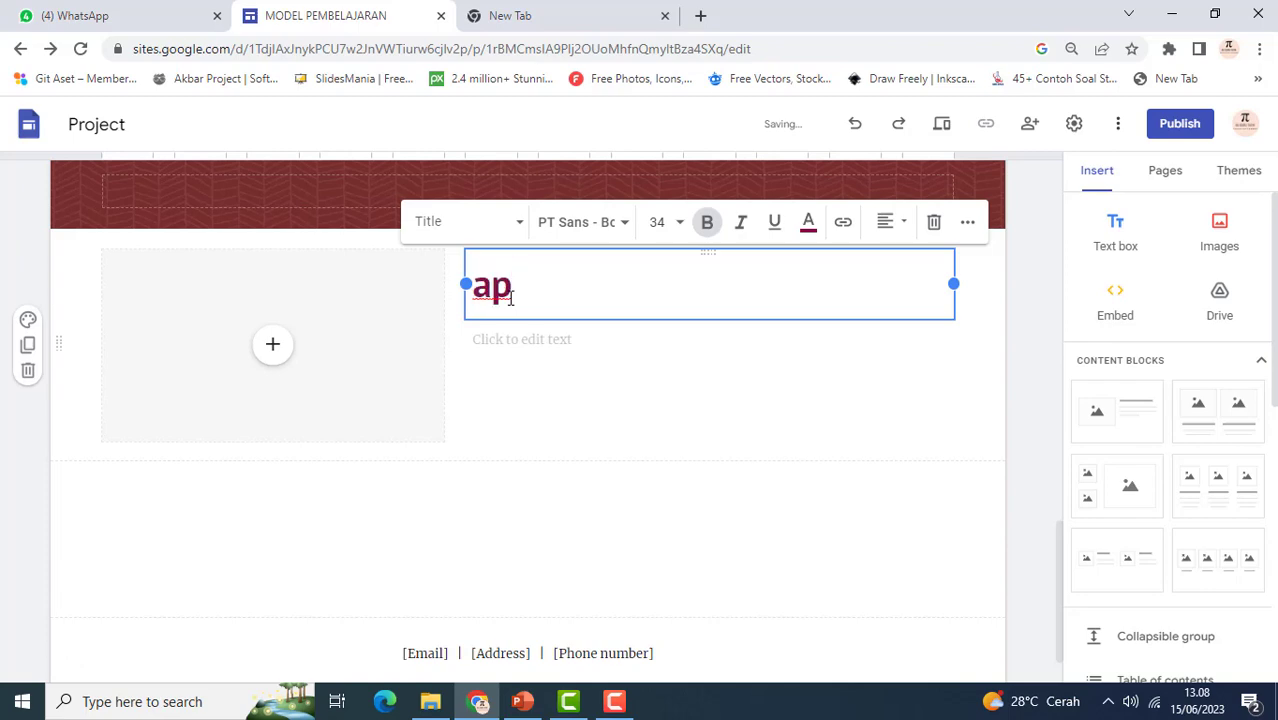
key(BackSpace)
key(BackSpace)
text(APERSE)
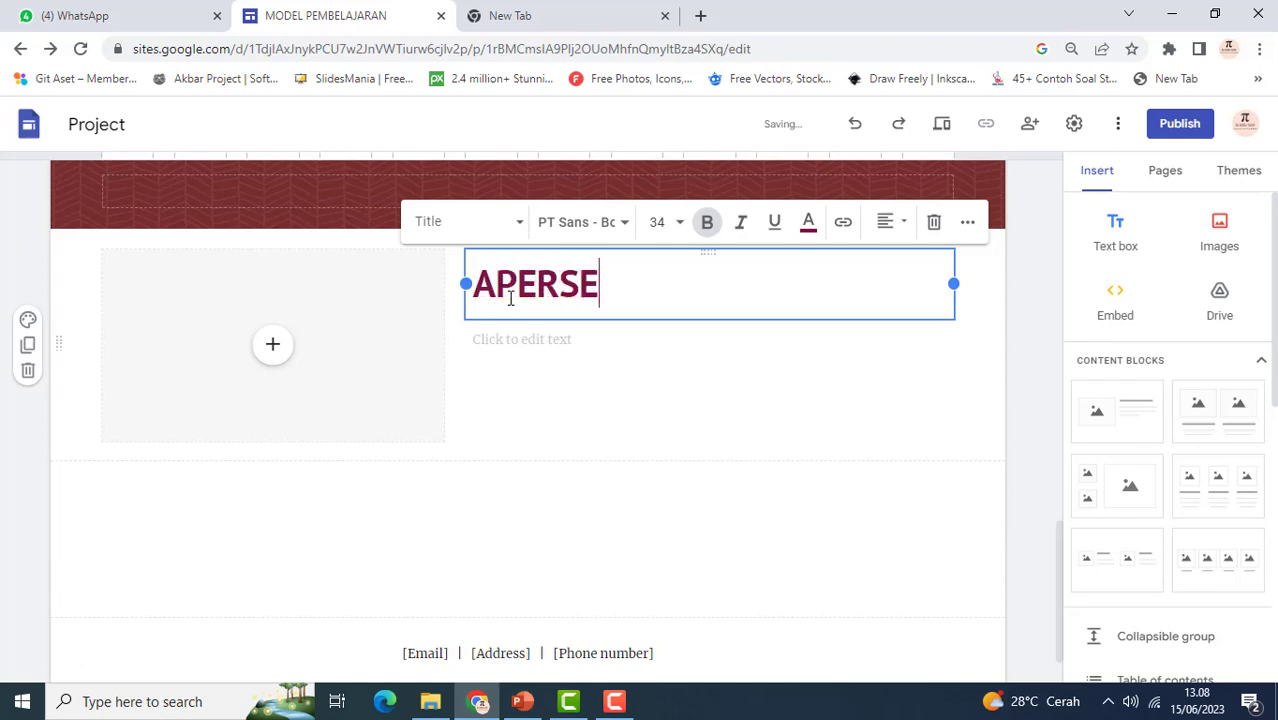
text(PSI DALAM )
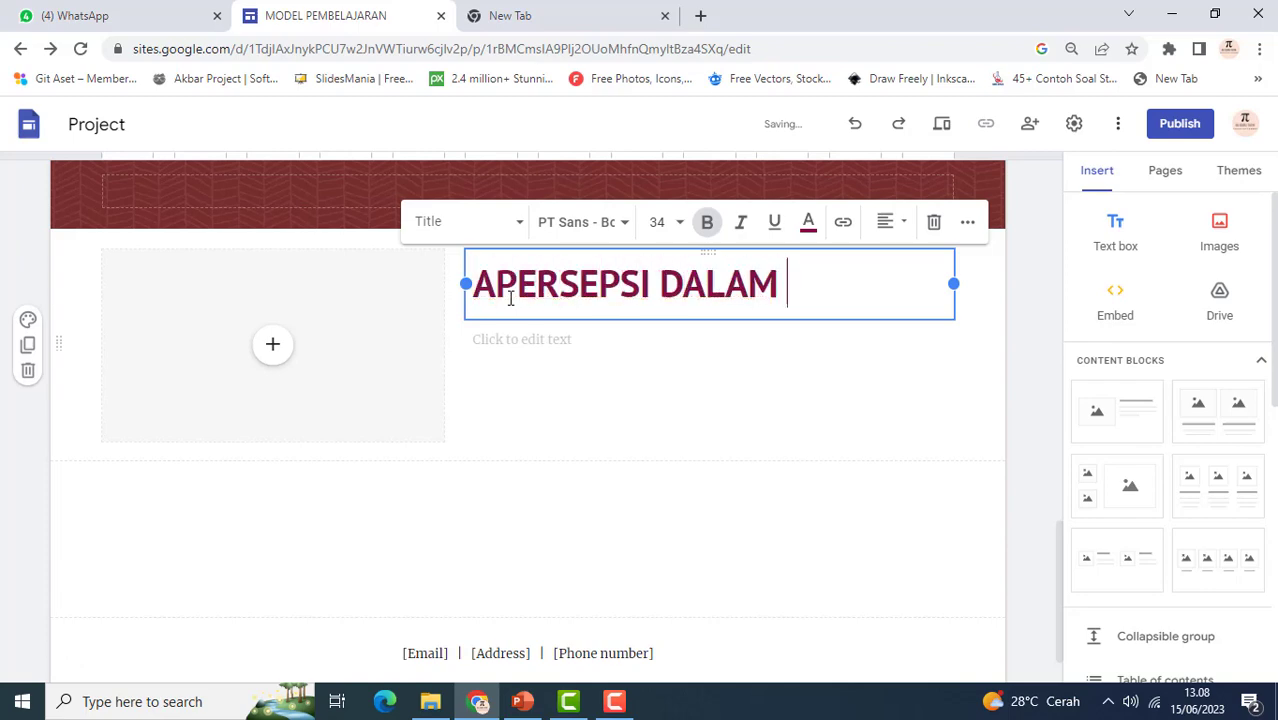
text(MENGAJAR)
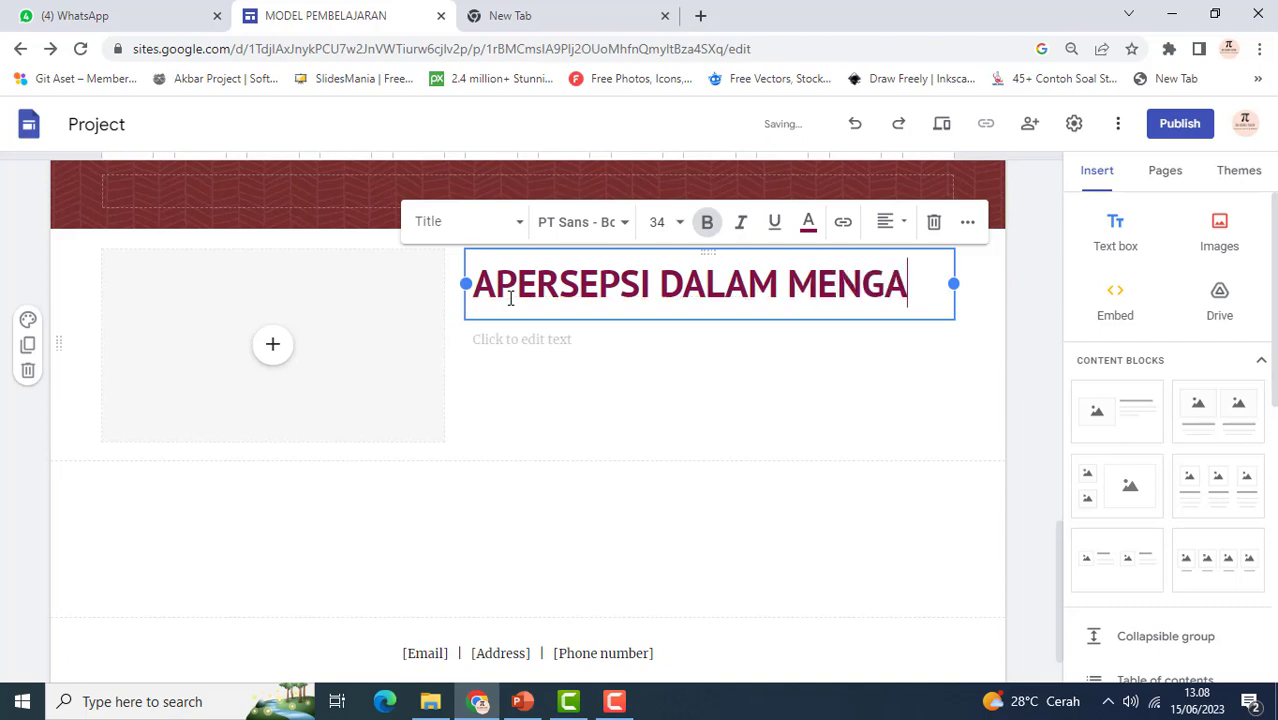
Fill the new block's image placeholder with the photo of pupils at desks in a classroom, found by searching Google Images for "pembelajaran"
click(278, 356)
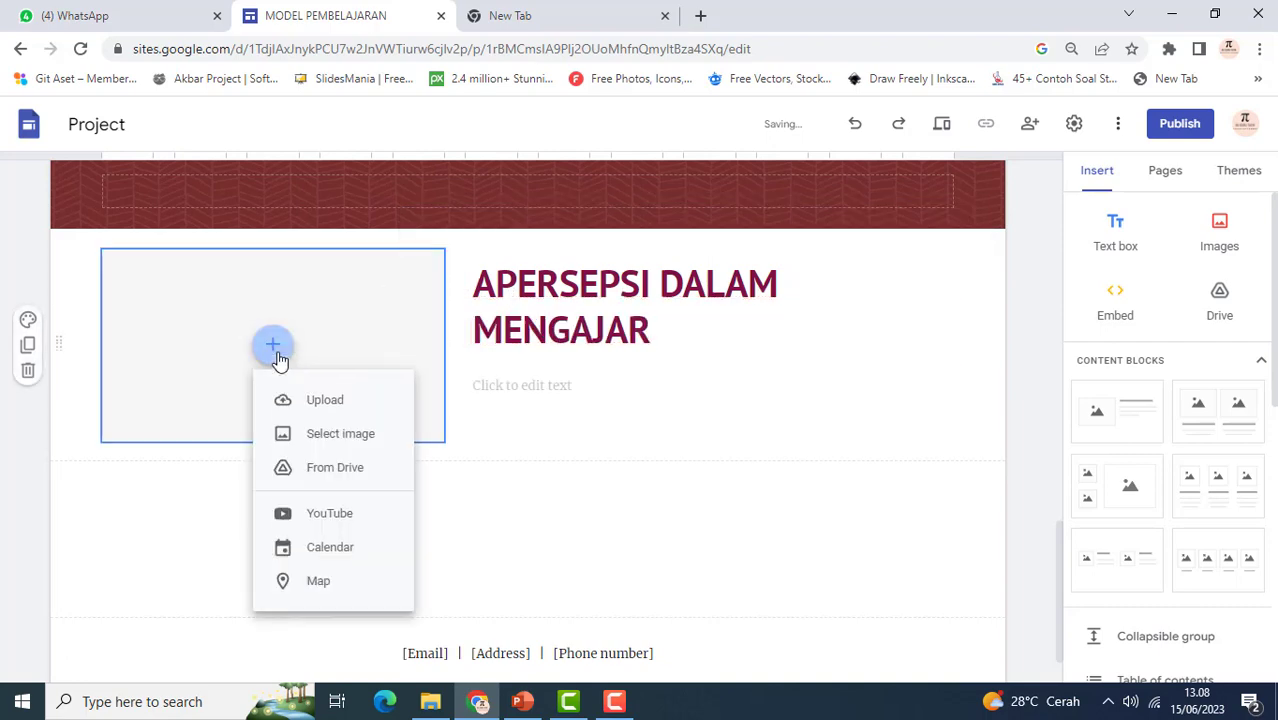
click(329, 436)
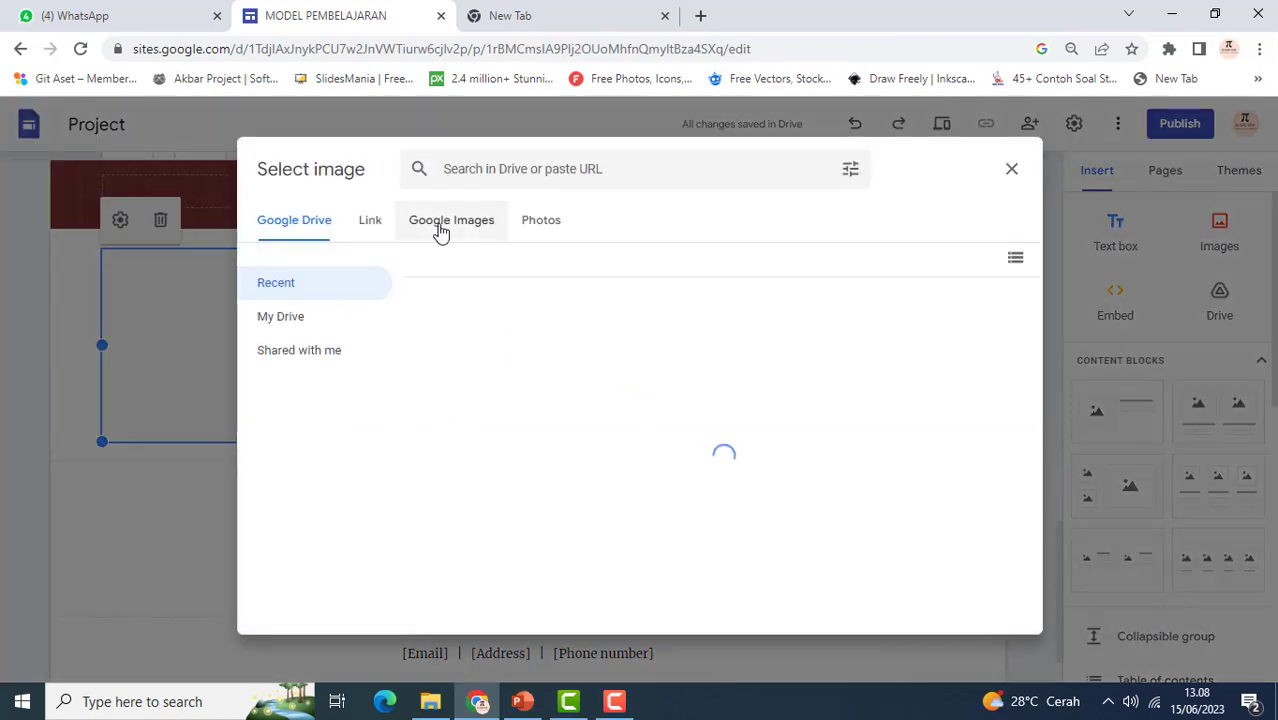
click(445, 222)
text(PEM)
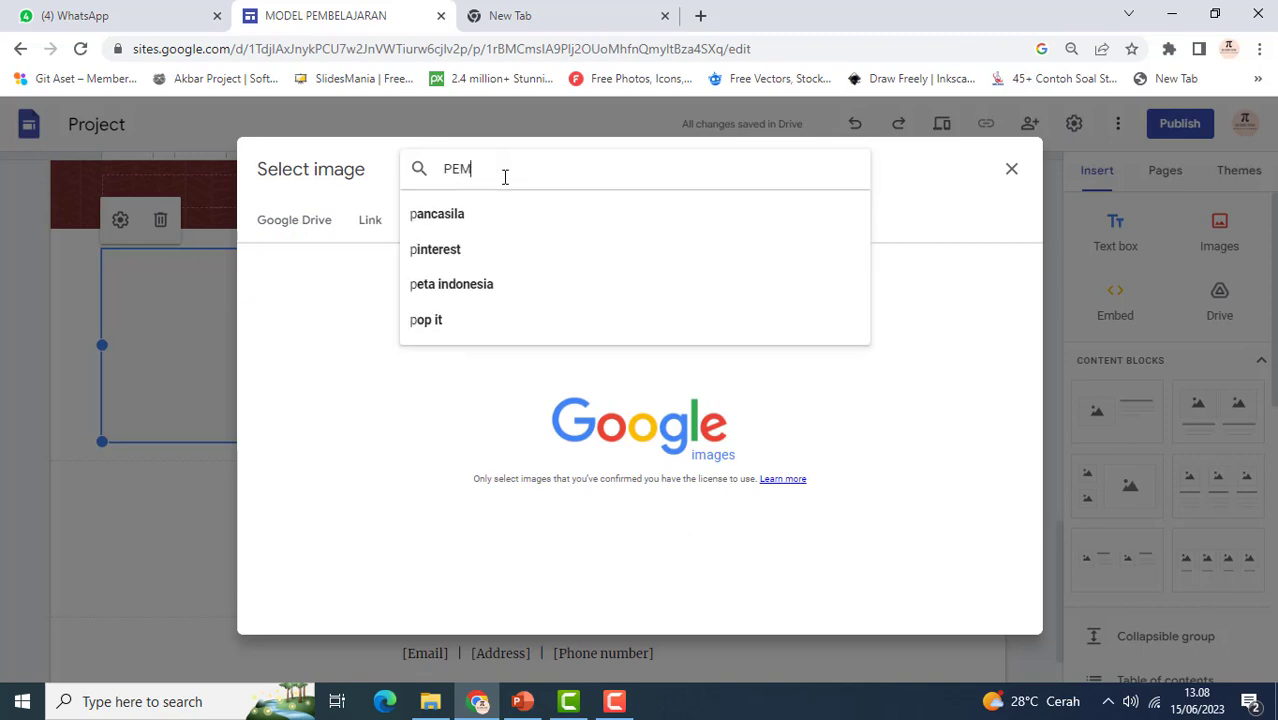
text(BELAJARN)
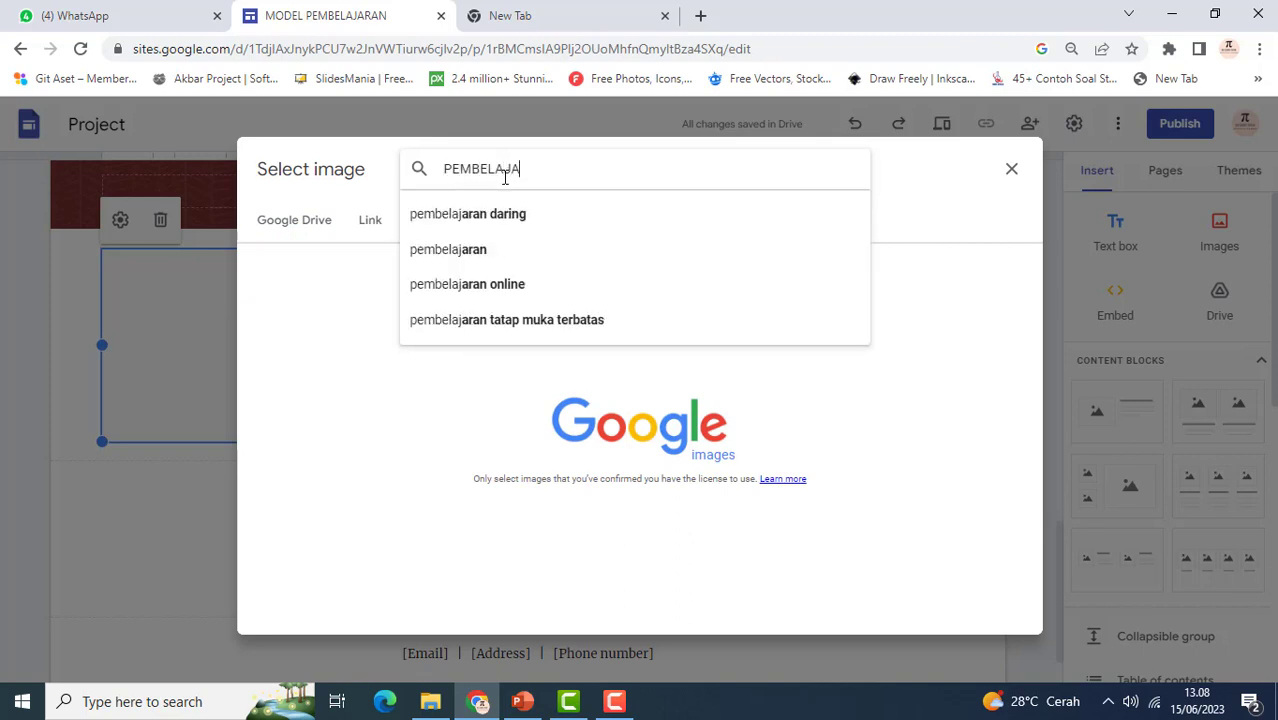
click(491, 256)
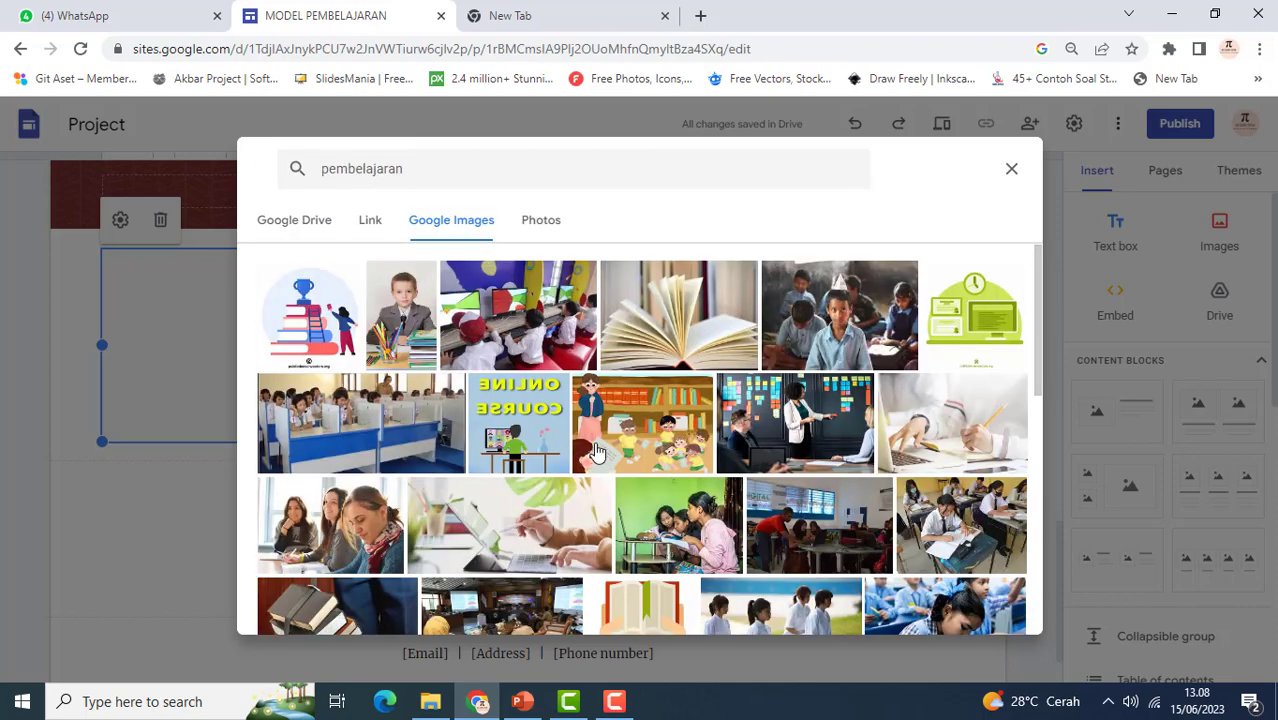
scroll(597, 452, down, 3)
scroll(597, 452, down, 5)
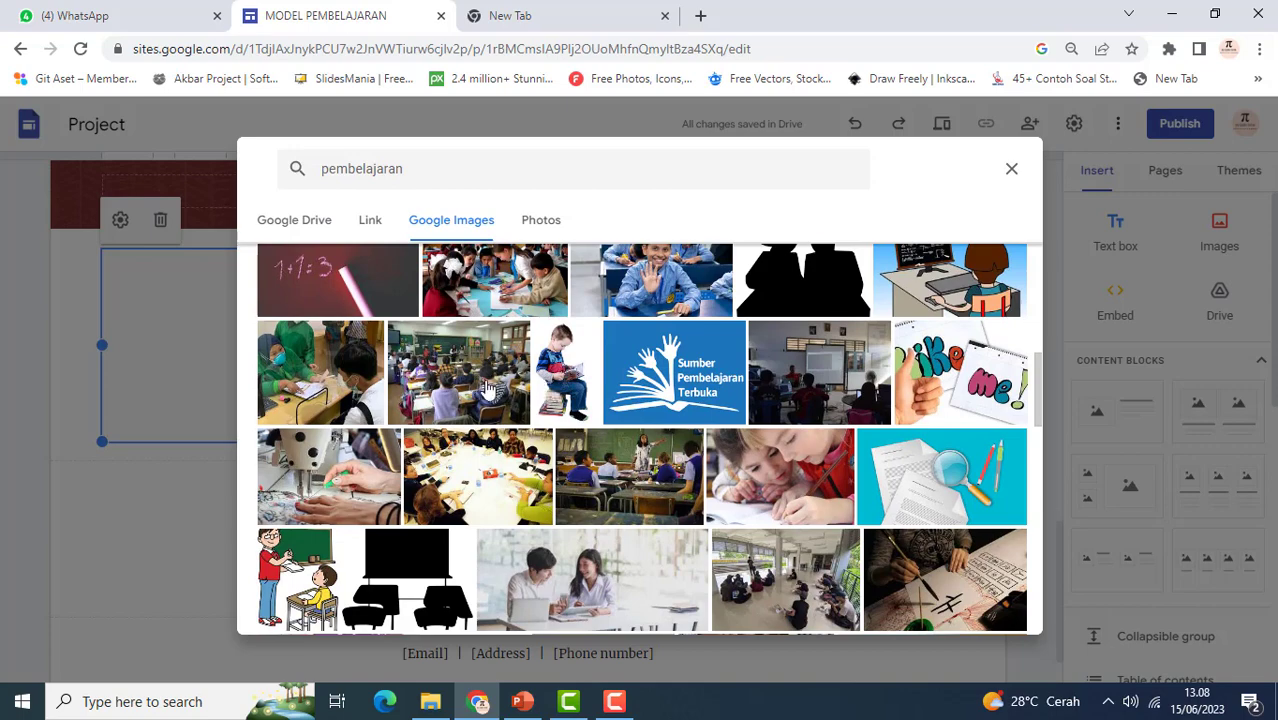
click(485, 388)
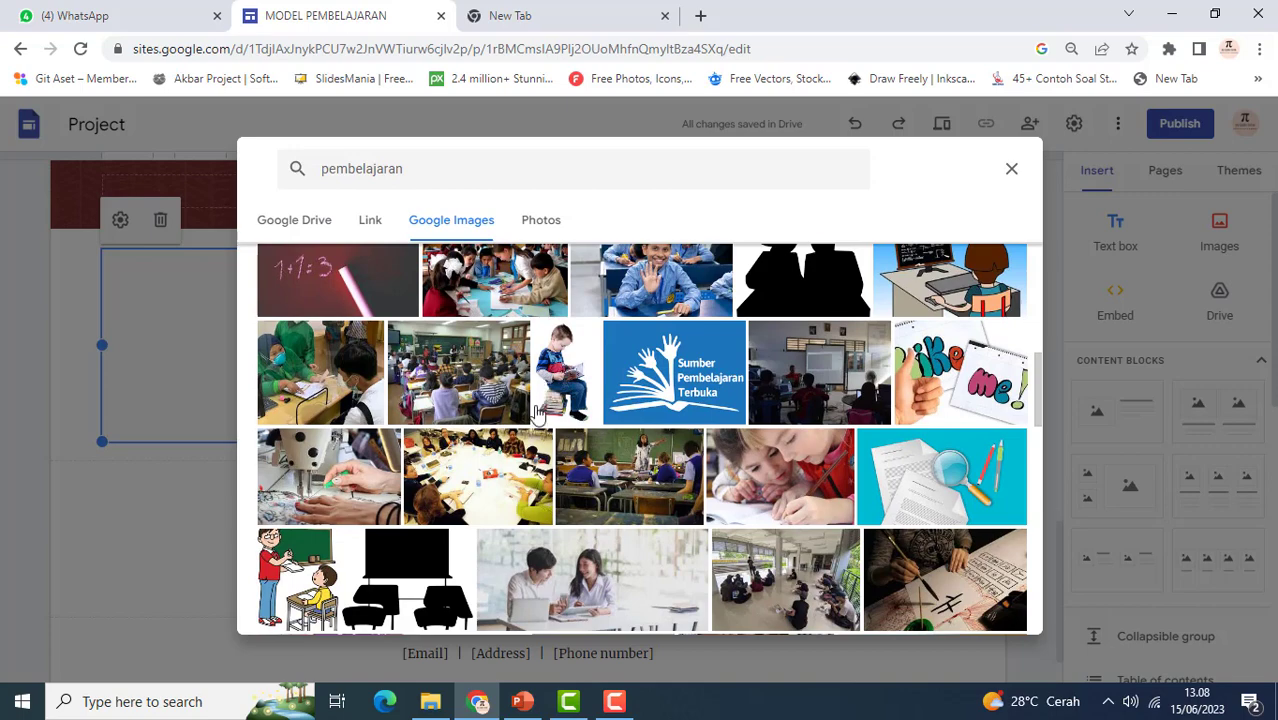
click(978, 614)
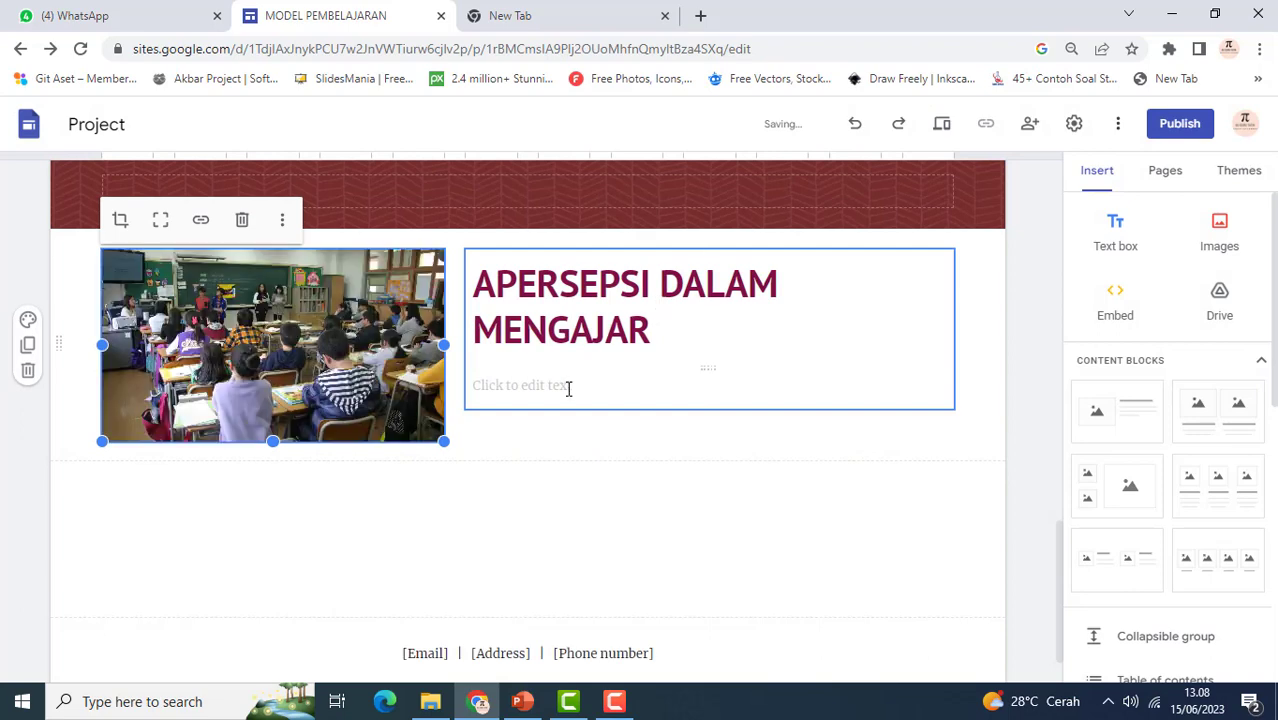
Insert a full-width text box below the "APERSEPSI DALAM MENGAJAR" content block
click(568, 389)
scroll(170, 345, up, 4)
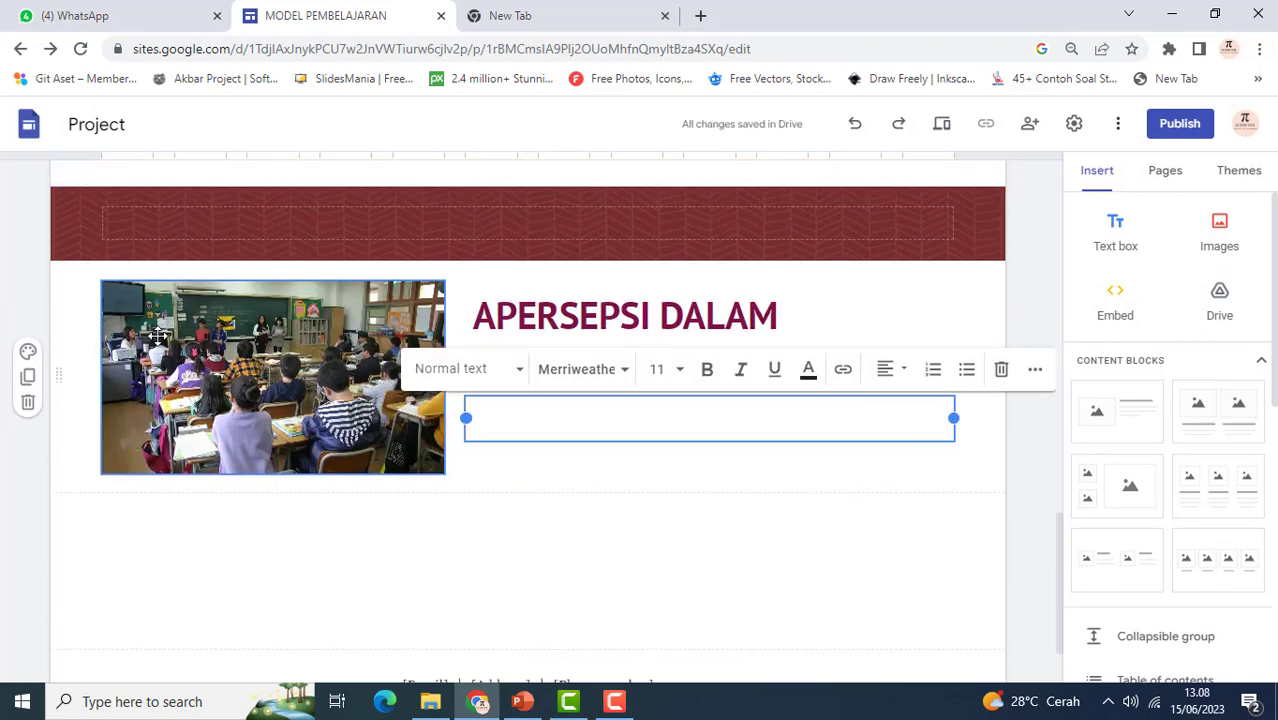
scroll(157, 336, down, 4)
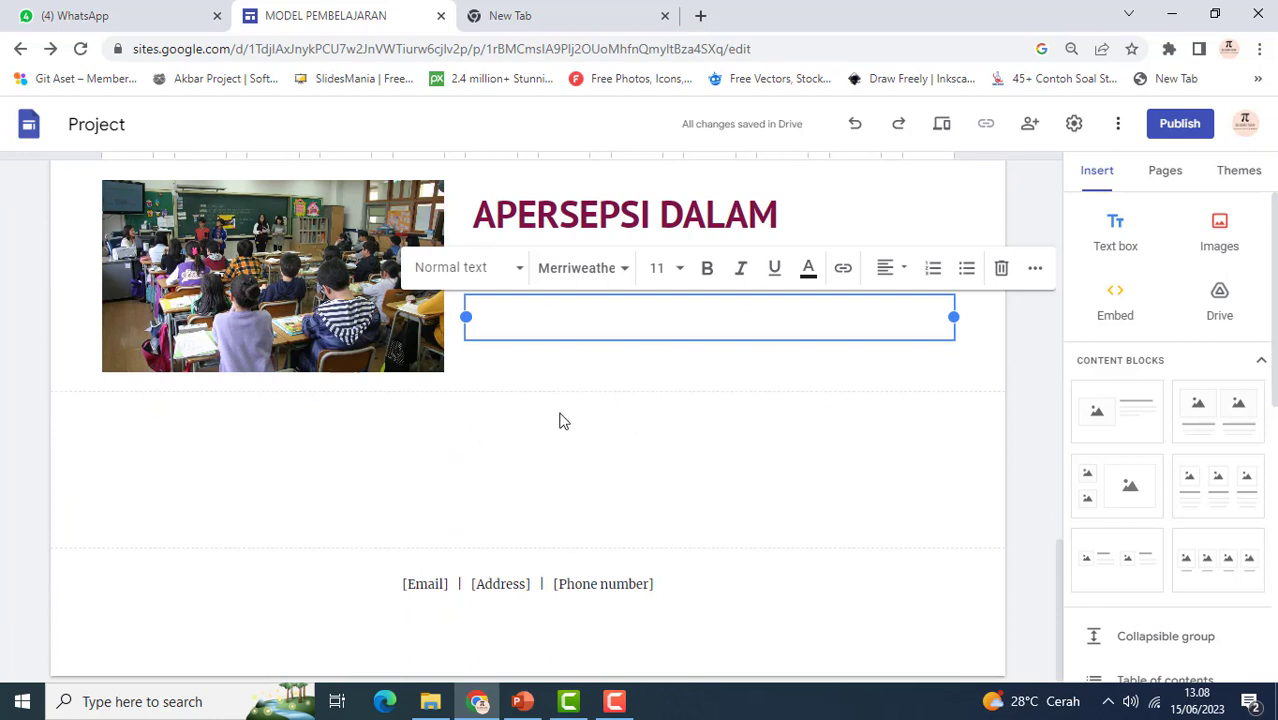
click(450, 416)
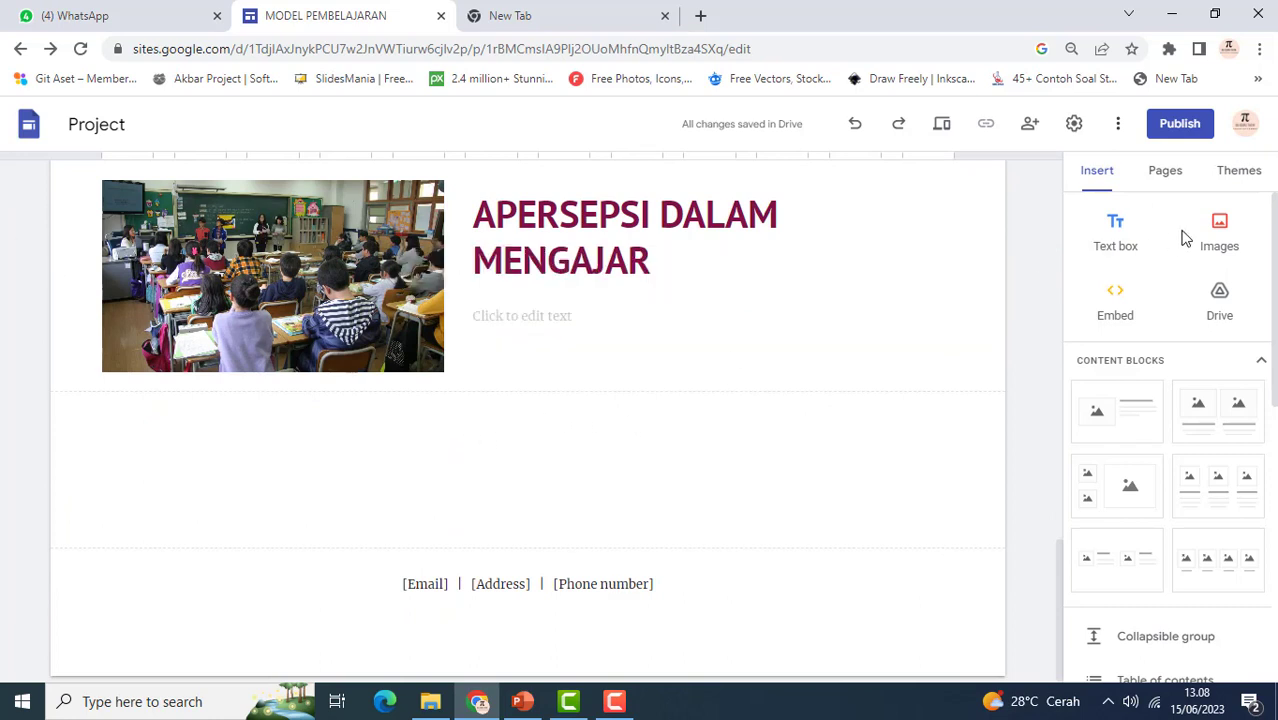
click(1117, 228)
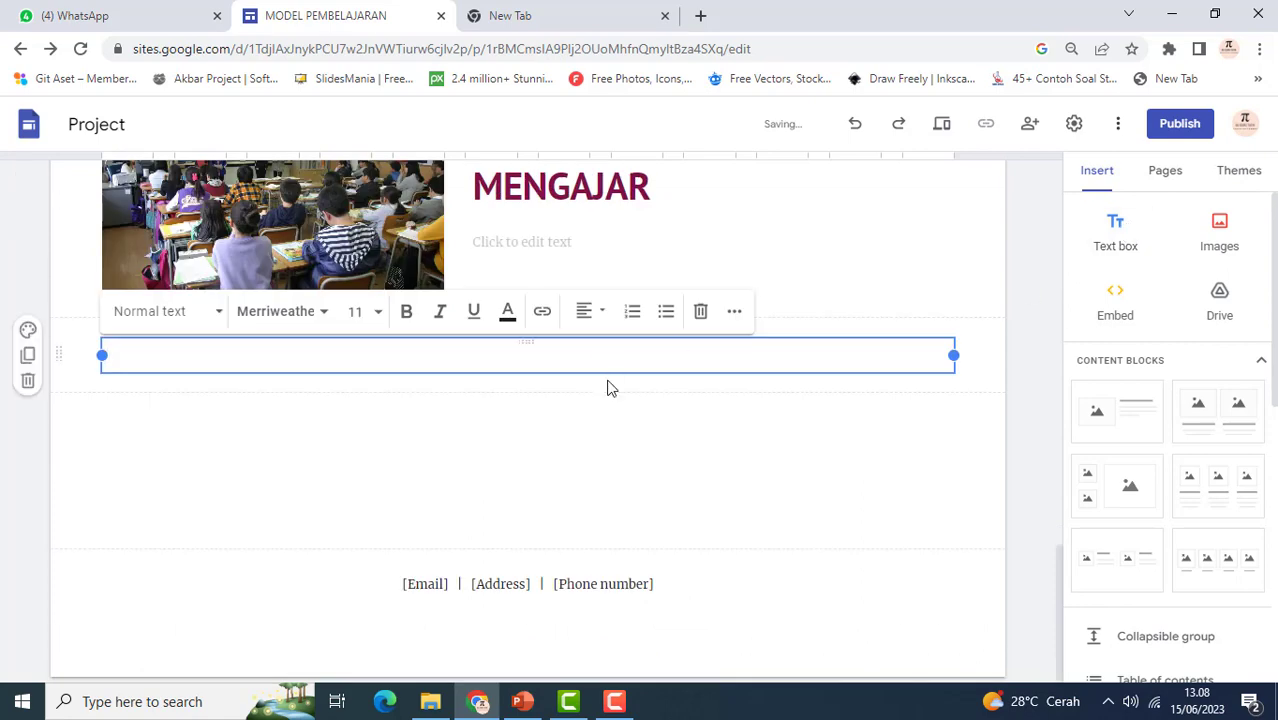
Copy the full text about guessing birth dates from slide 7 in PowerPoint and paste it into the new text box in Google Sites
click(522, 701)
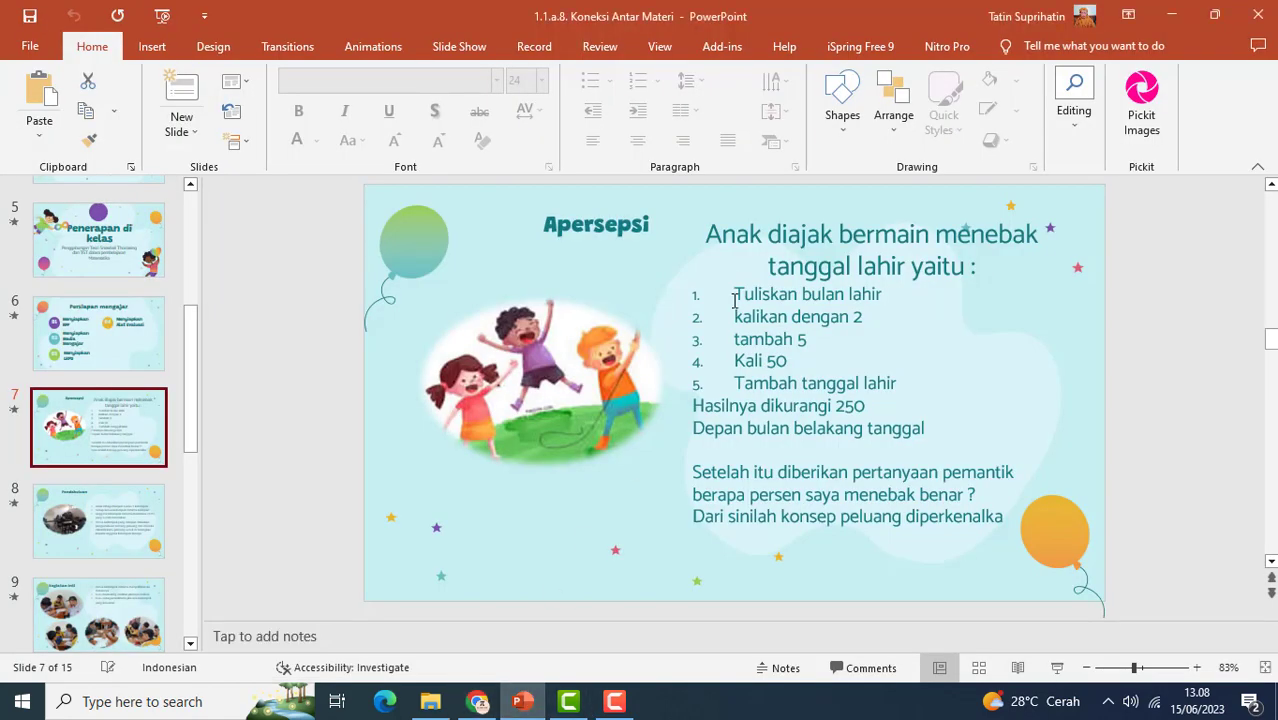
drag(710, 234, 1015, 523)
key(ctrl+c)
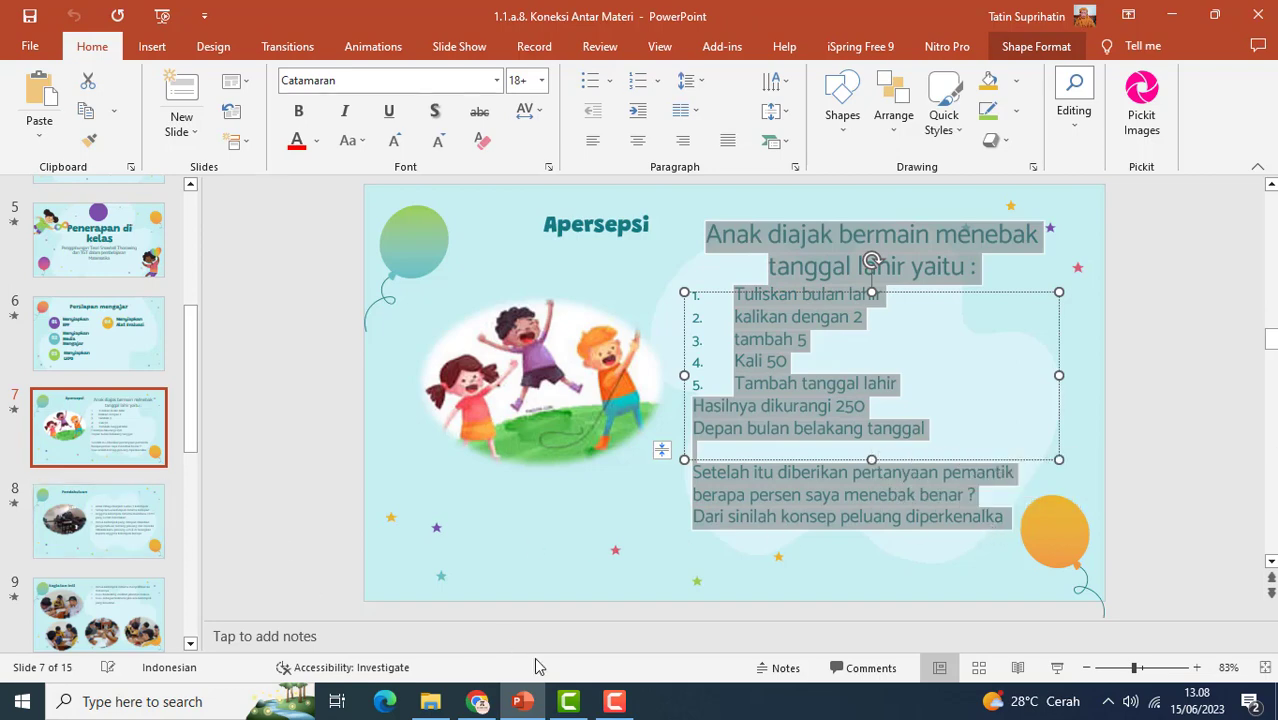
click(530, 706)
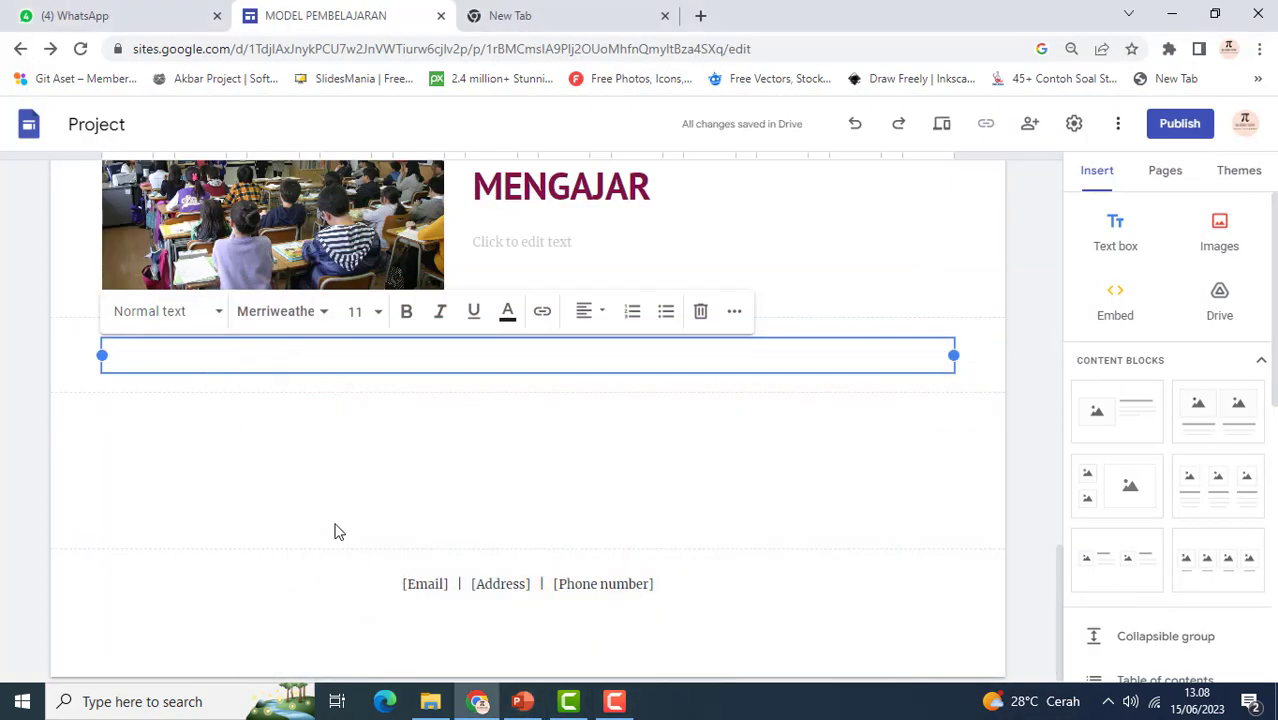
key(ctrl+v)
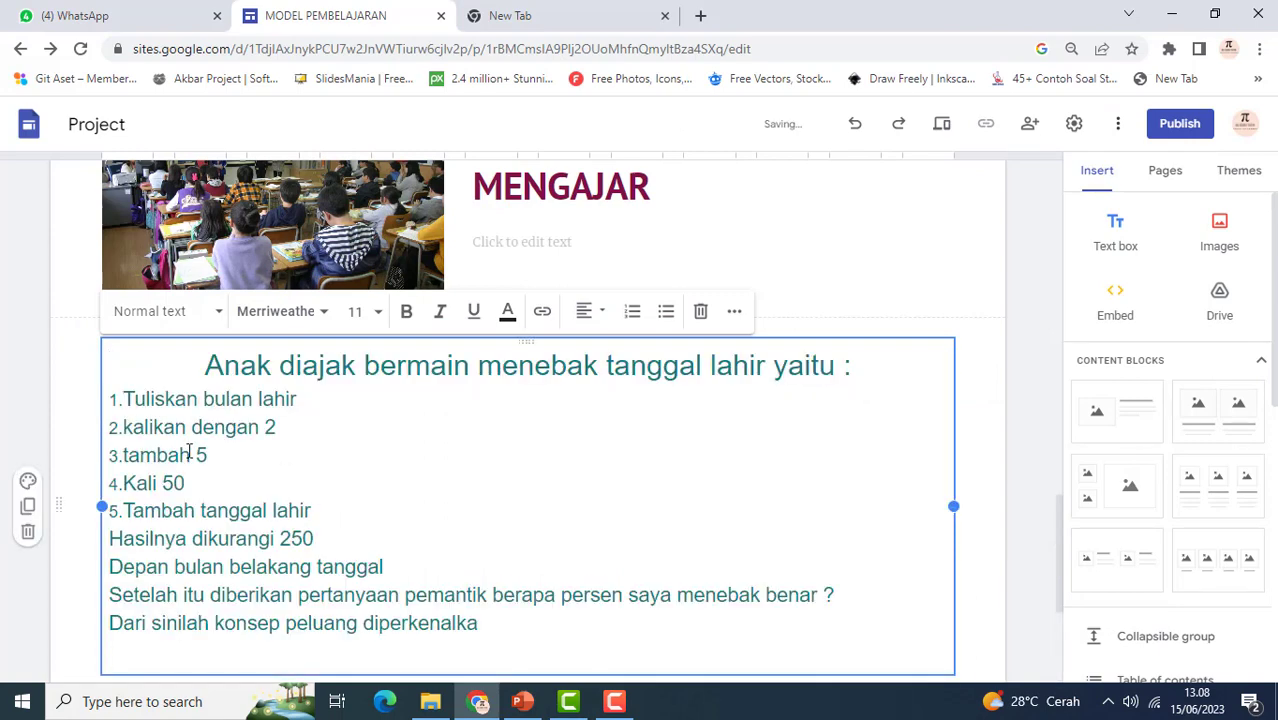
Insert a spacer below the pasted Apersepsi text
scroll(573, 371, down, 3)
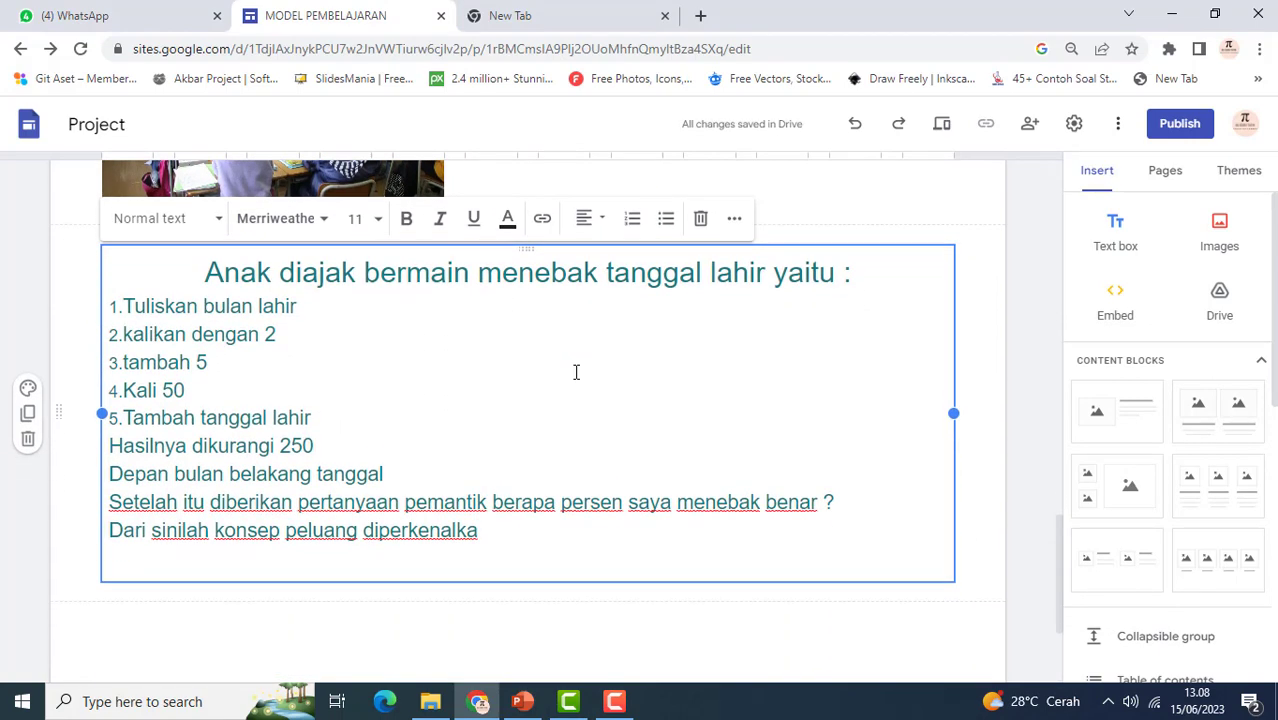
scroll(573, 371, up, 3)
scroll(576, 372, up, 3)
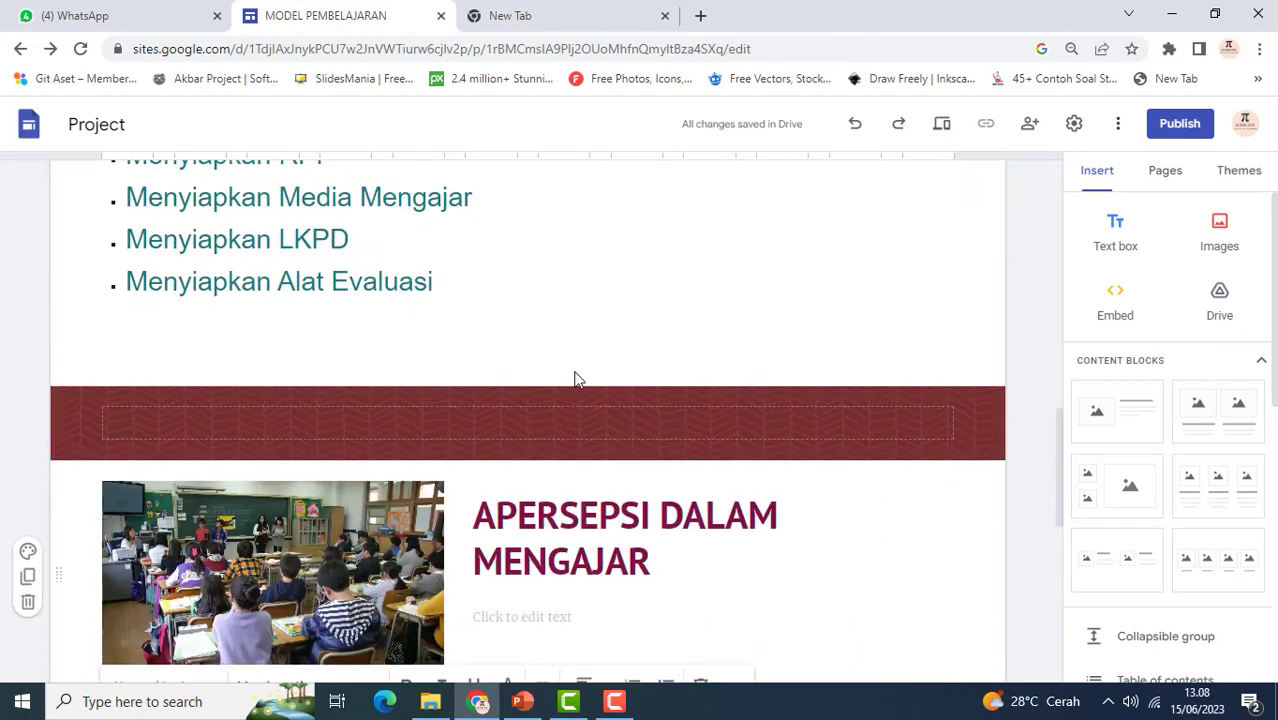
scroll(576, 372, down, 6)
scroll(576, 372, up, 1)
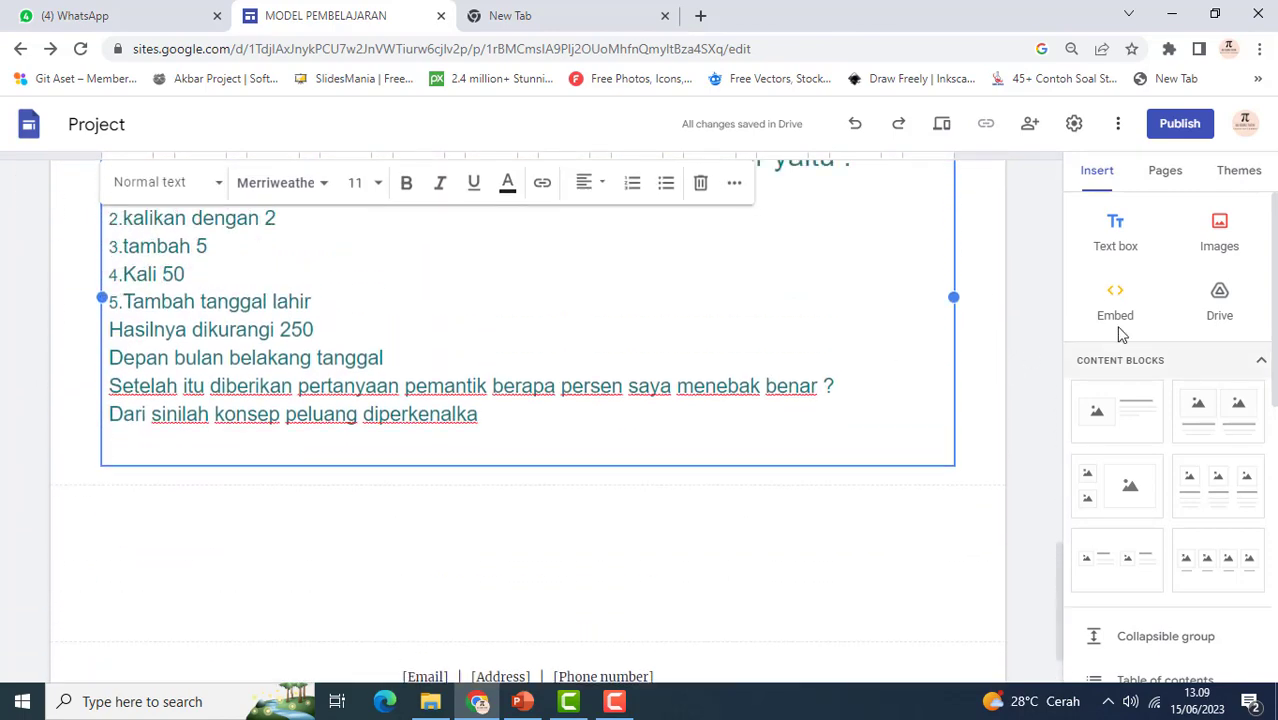
scroll(1170, 520, down, 3)
scroll(1170, 522, down, 2)
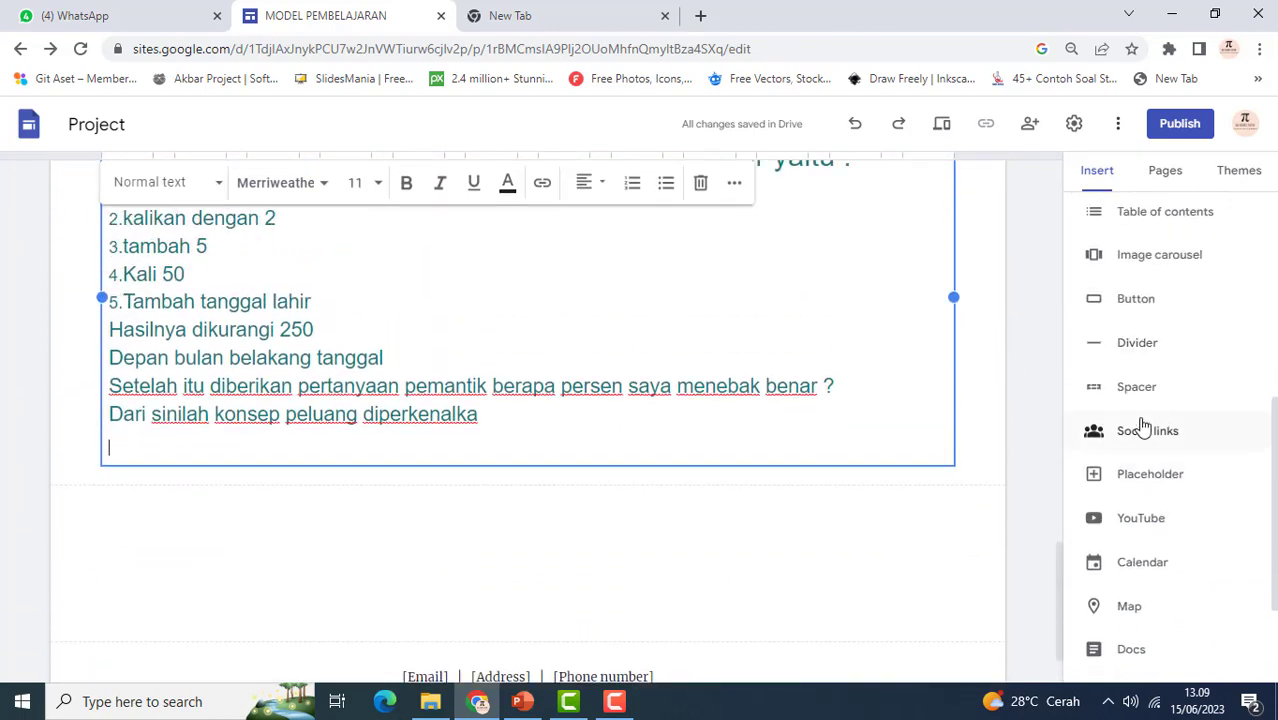
click(1141, 391)
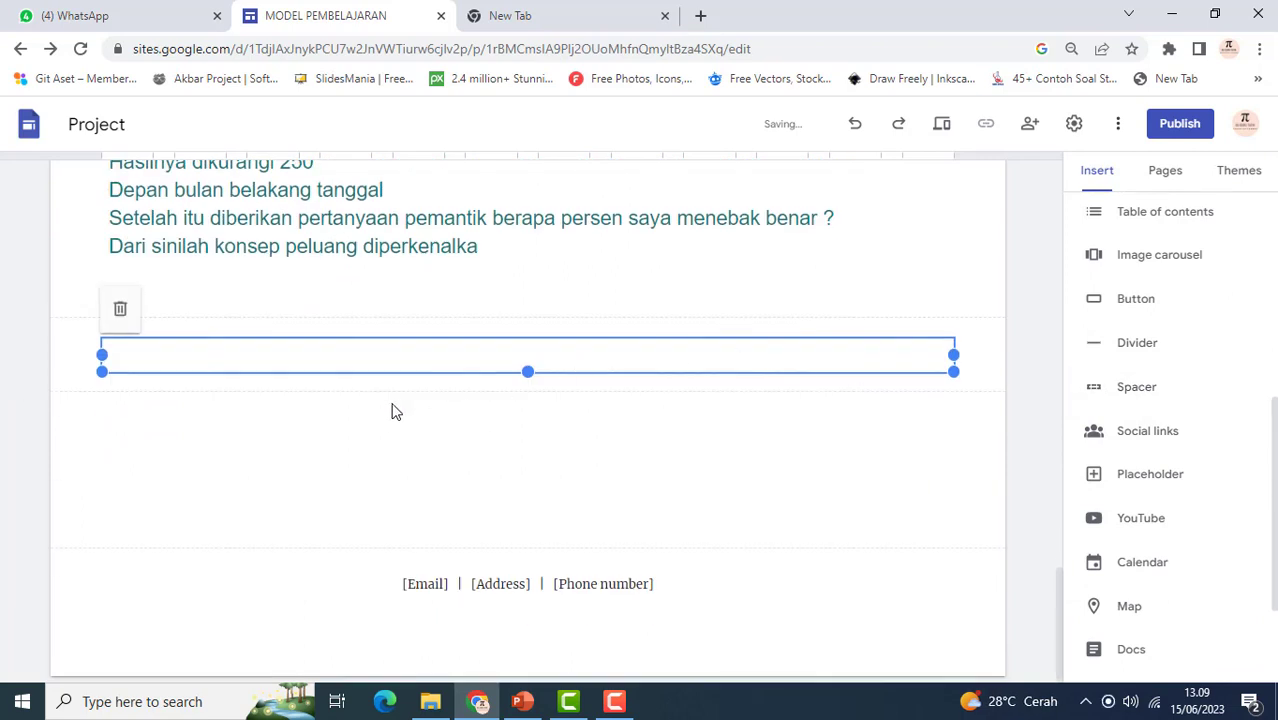
Set the background of the new spacer section under the Apersepsi text to the gallery's red herringbone pattern image
click(28, 330)
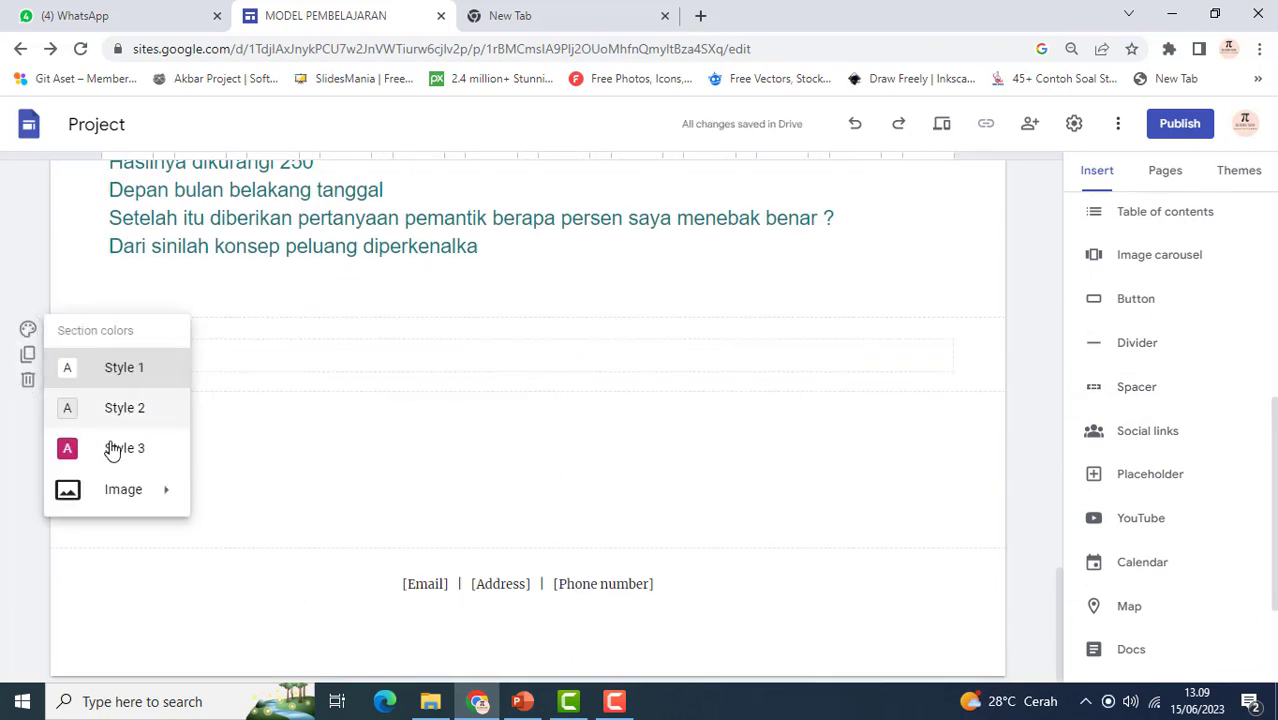
mouse_move(128, 490)
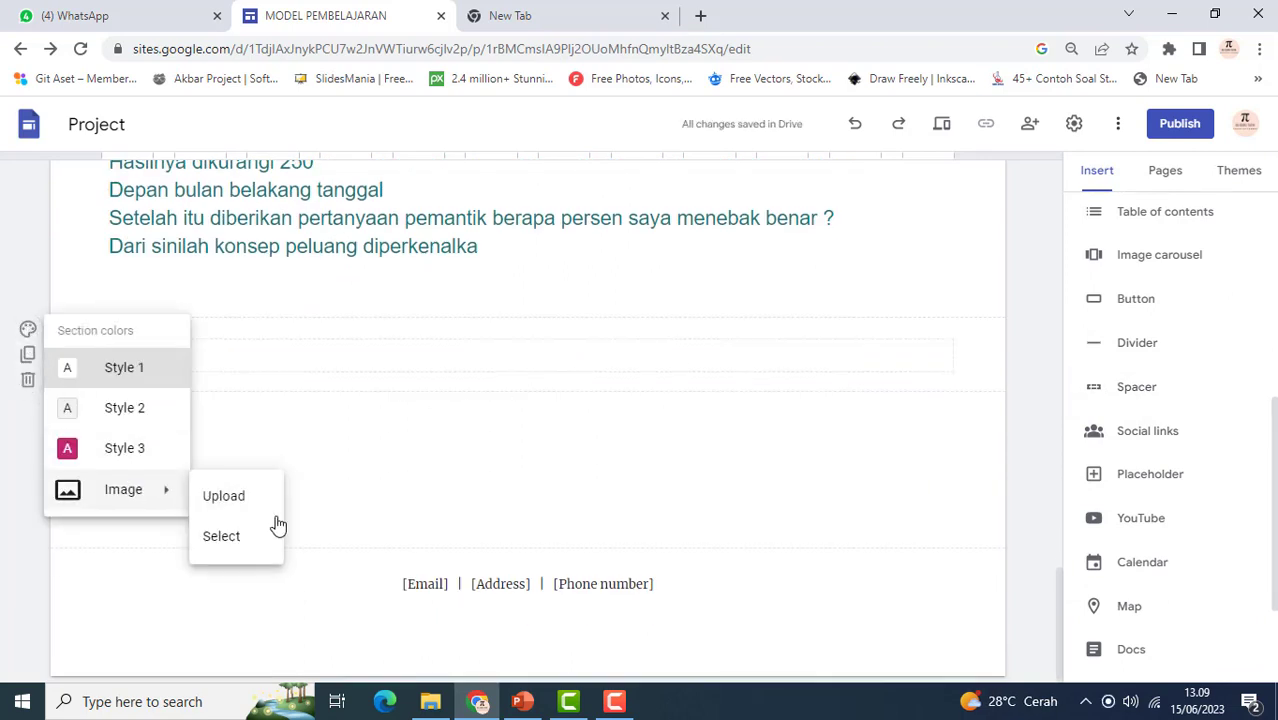
click(222, 537)
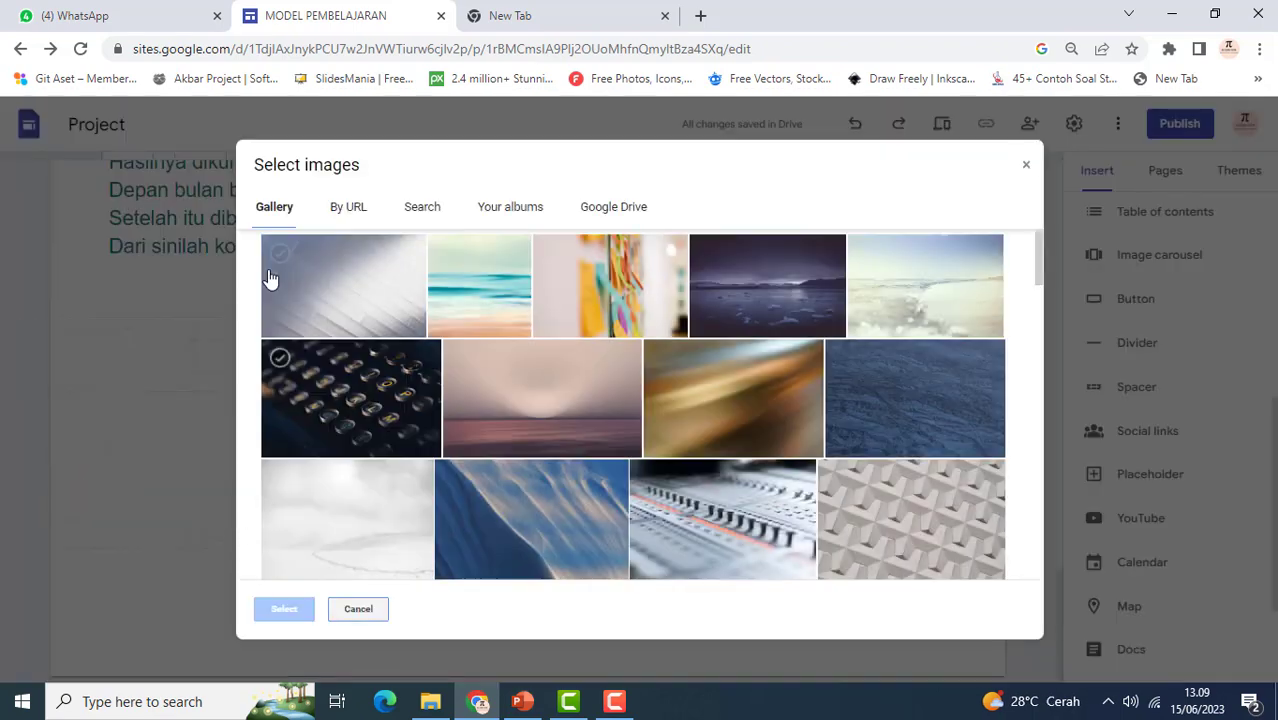
scroll(590, 480, down, 6)
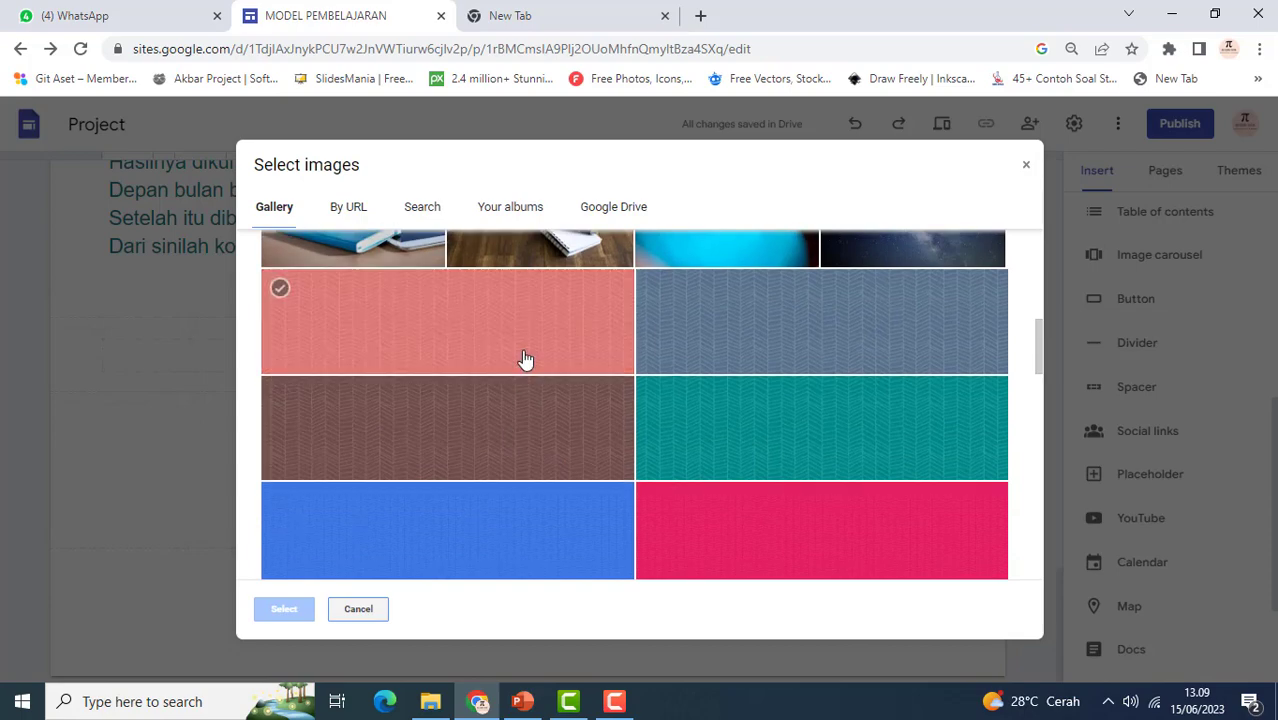
click(532, 356)
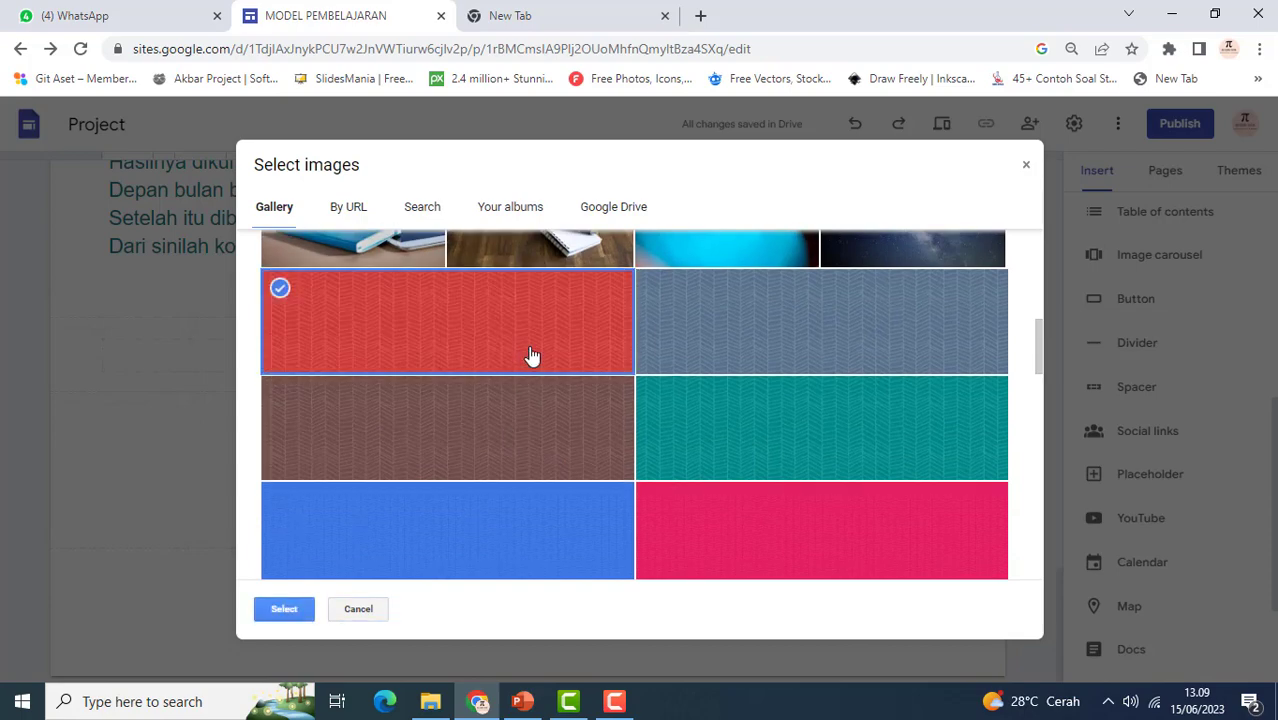
click(283, 609)
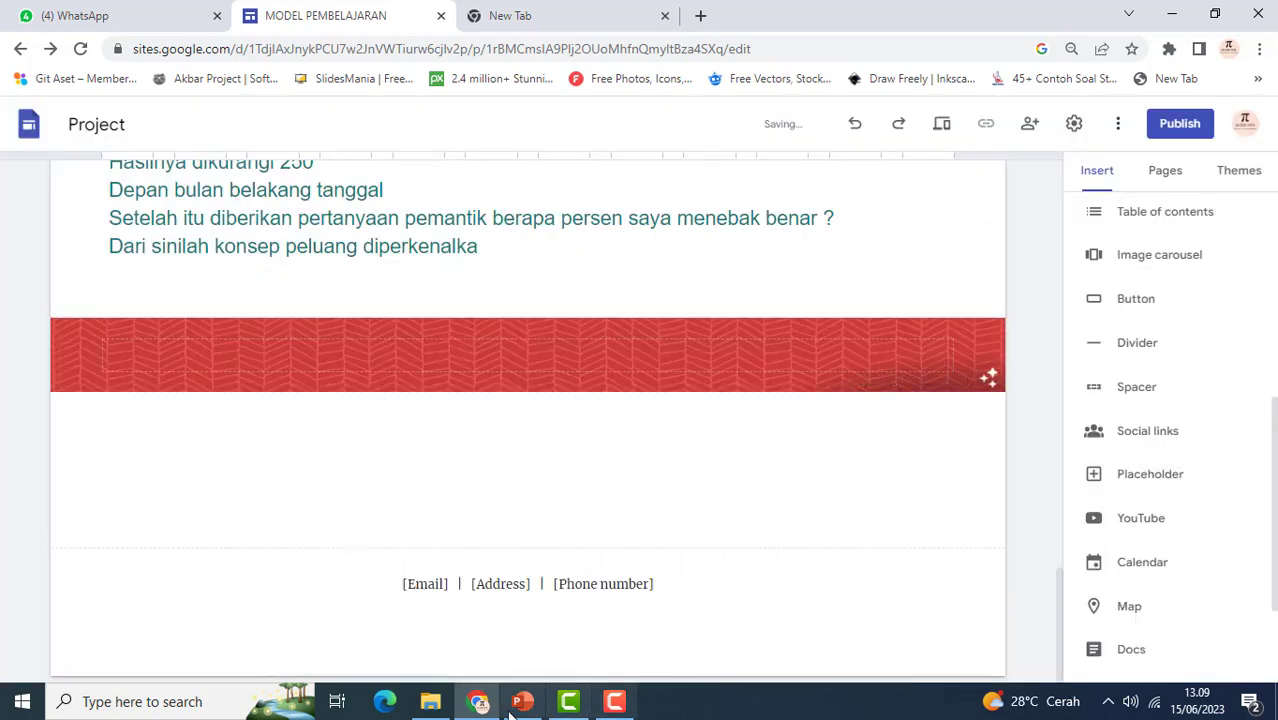
Switch to PowerPoint and select all the bulleted text on slide 8, "Pendahuluan"
click(518, 703)
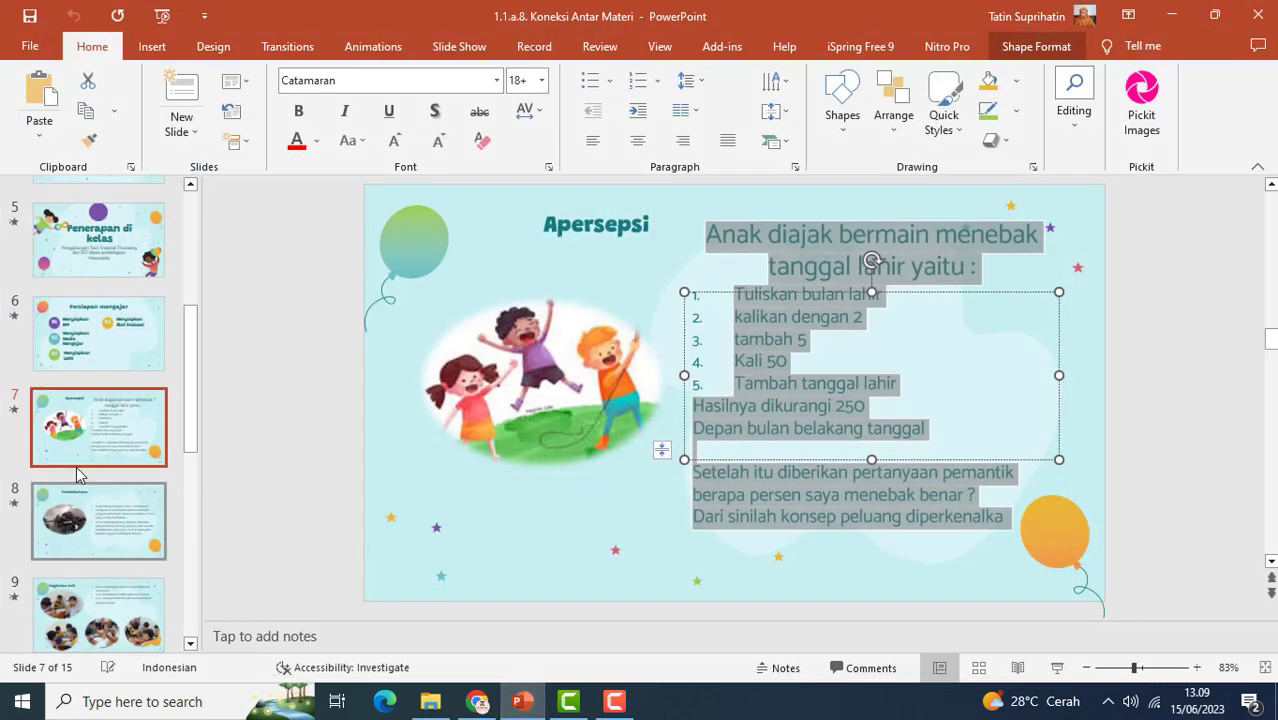
click(102, 516)
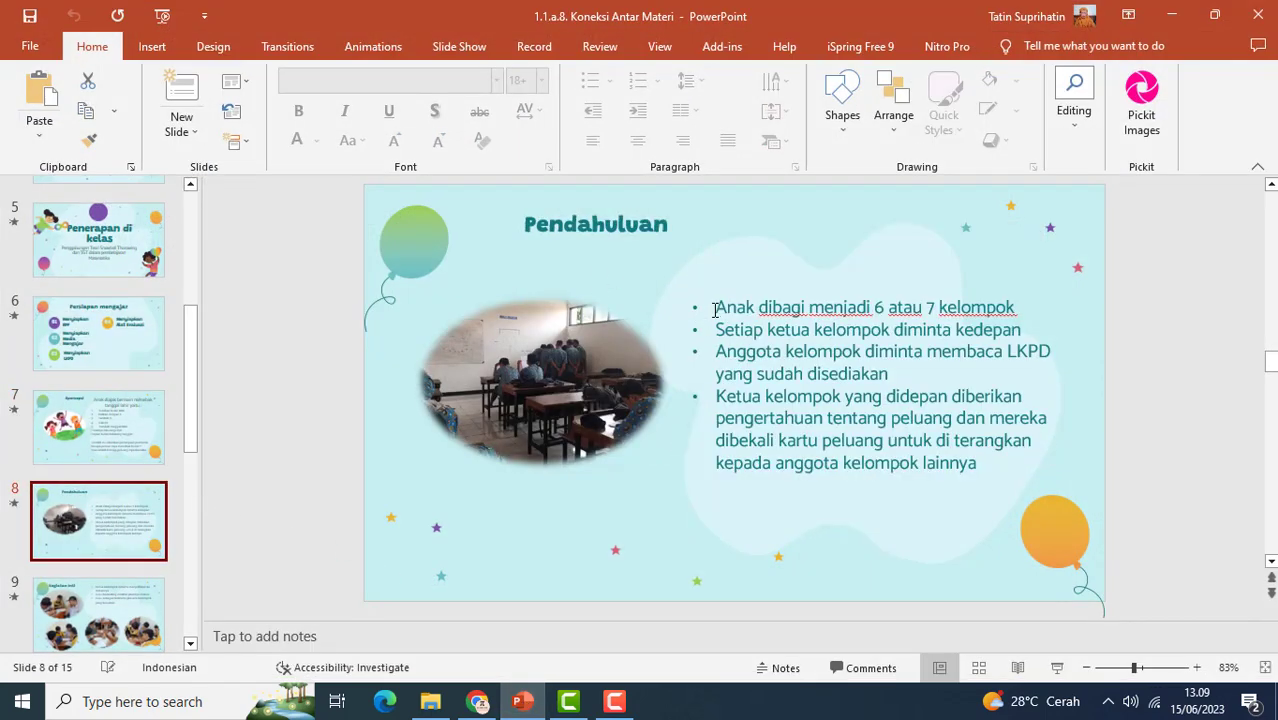
drag(714, 308, 982, 477)
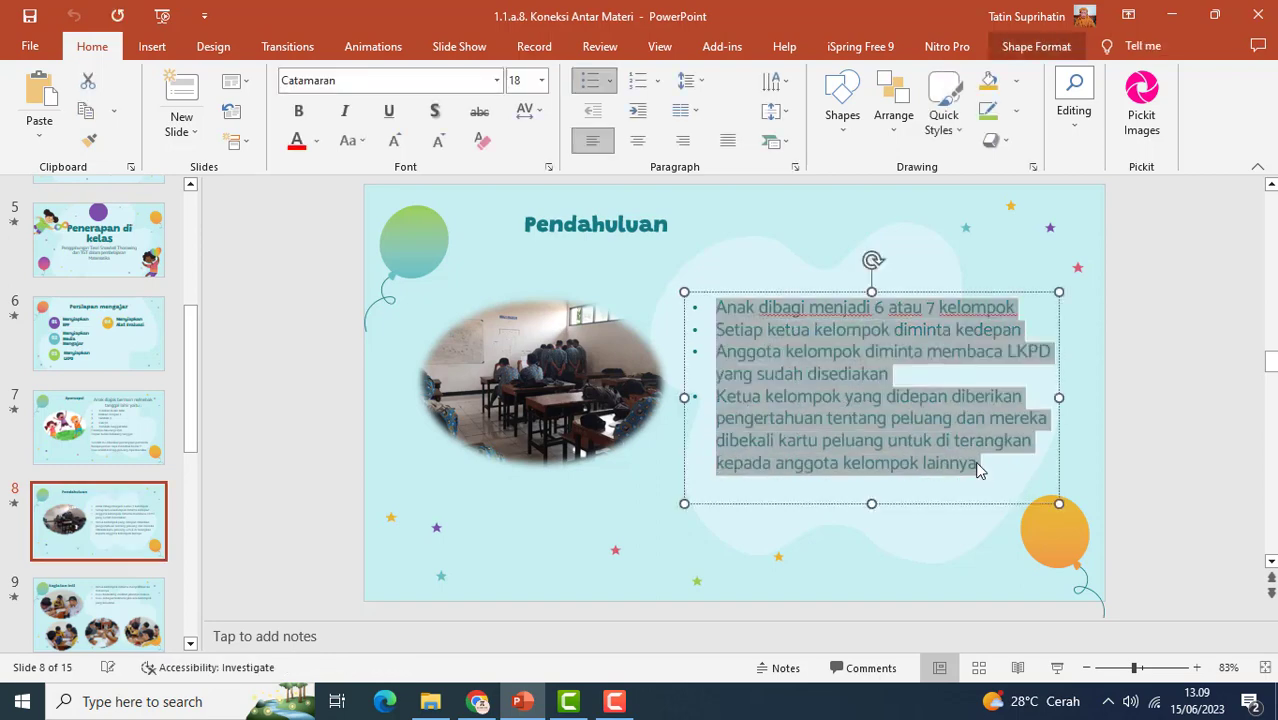
Return to Google Sites and insert another content block with one image beside a heading and text below the new red band
click(478, 701)
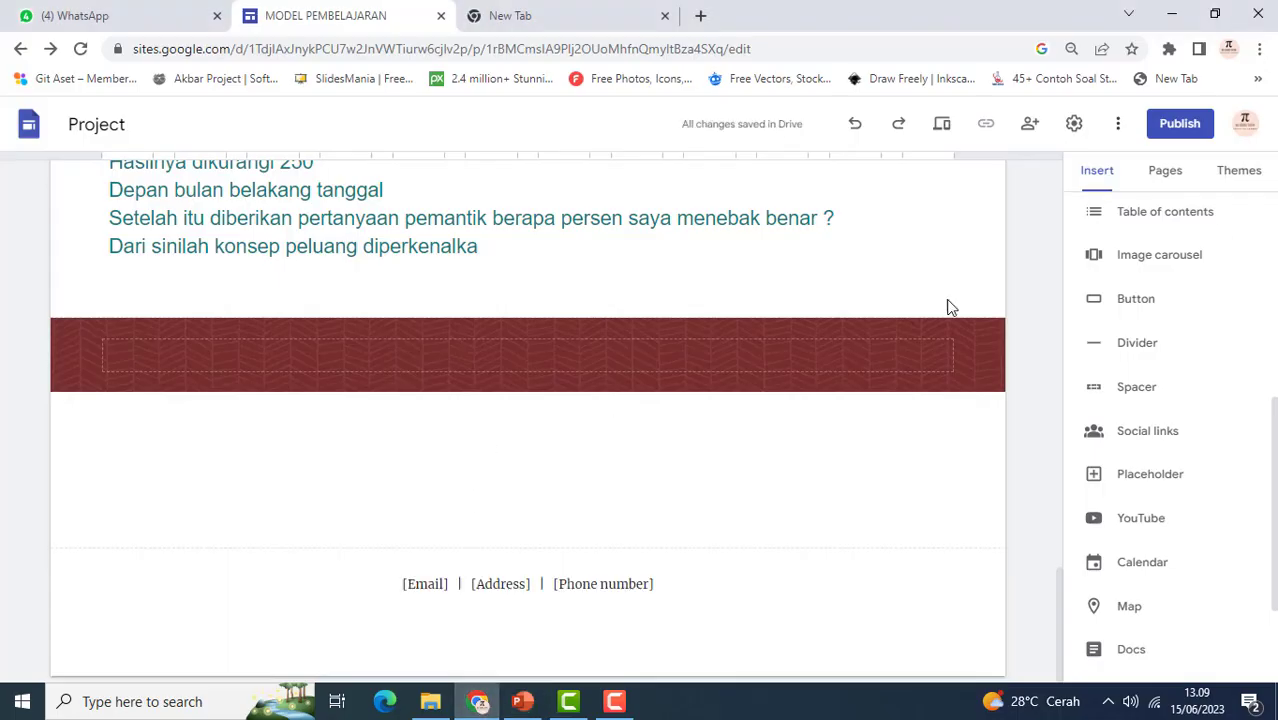
scroll(1137, 244, up, 5)
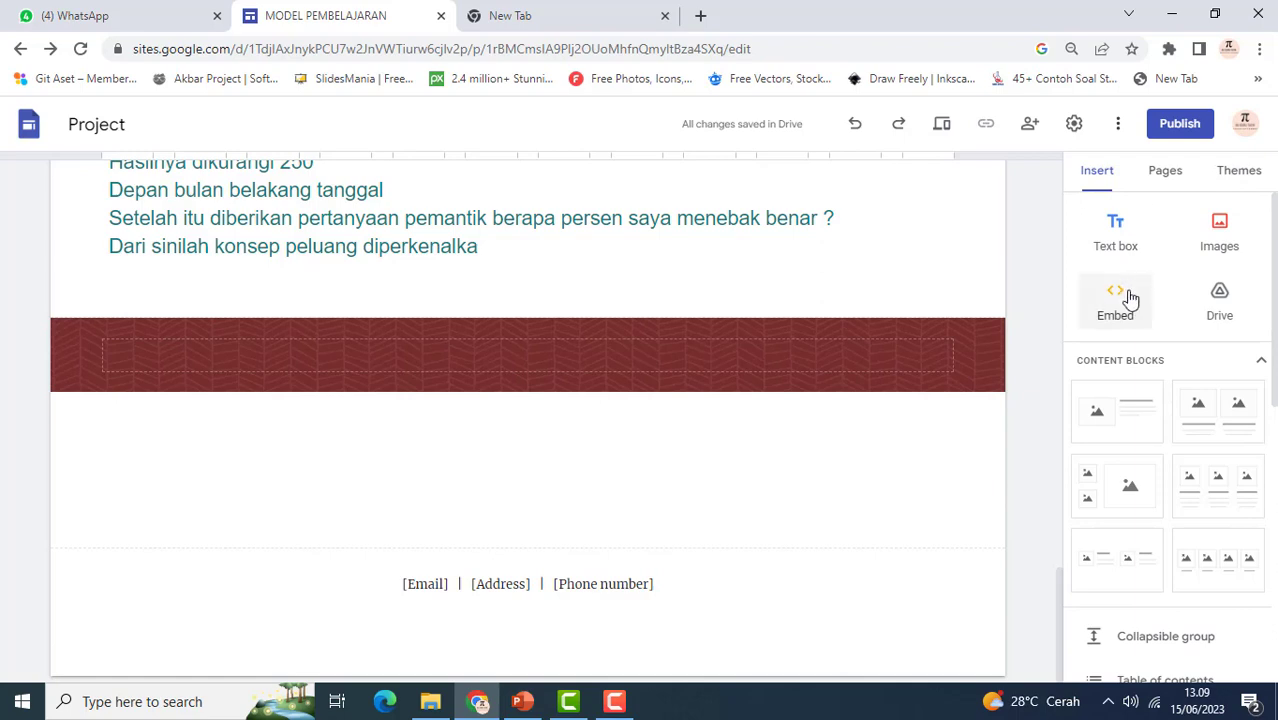
click(1128, 407)
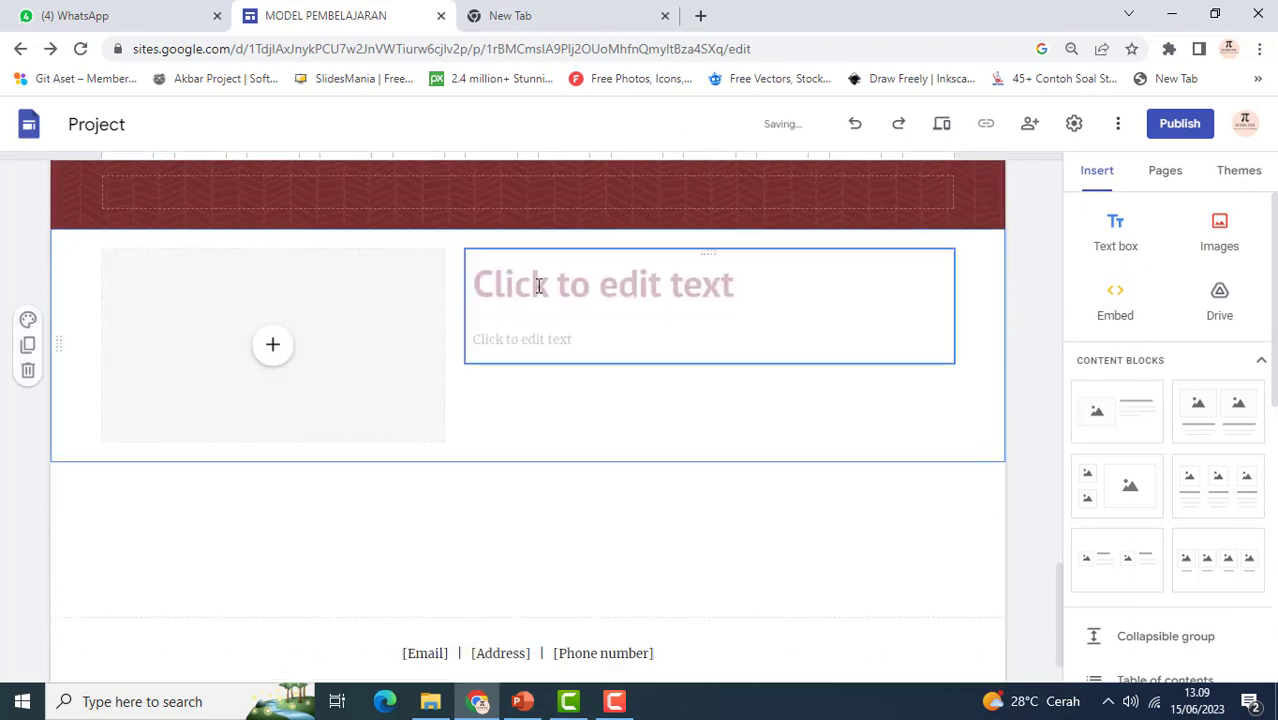
Enter the heading "PENDAHULUAN" in the new content block below the red band
click(537, 285)
text(pEN)
key(BackSpace)
key(BackSpace)
key(BackSpace)
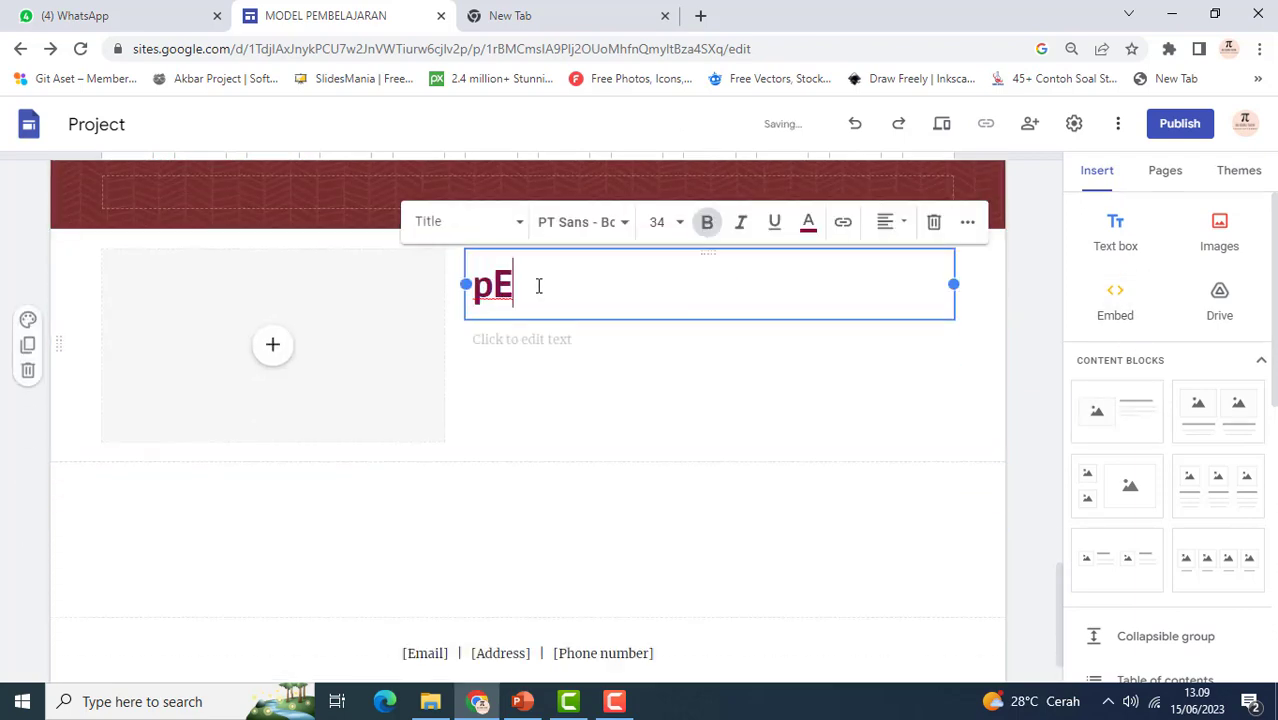
text(pend)
key(BackSpace)
key(BackSpace)
key(BackSpace)
key(BackSpace)
text(PENDA)
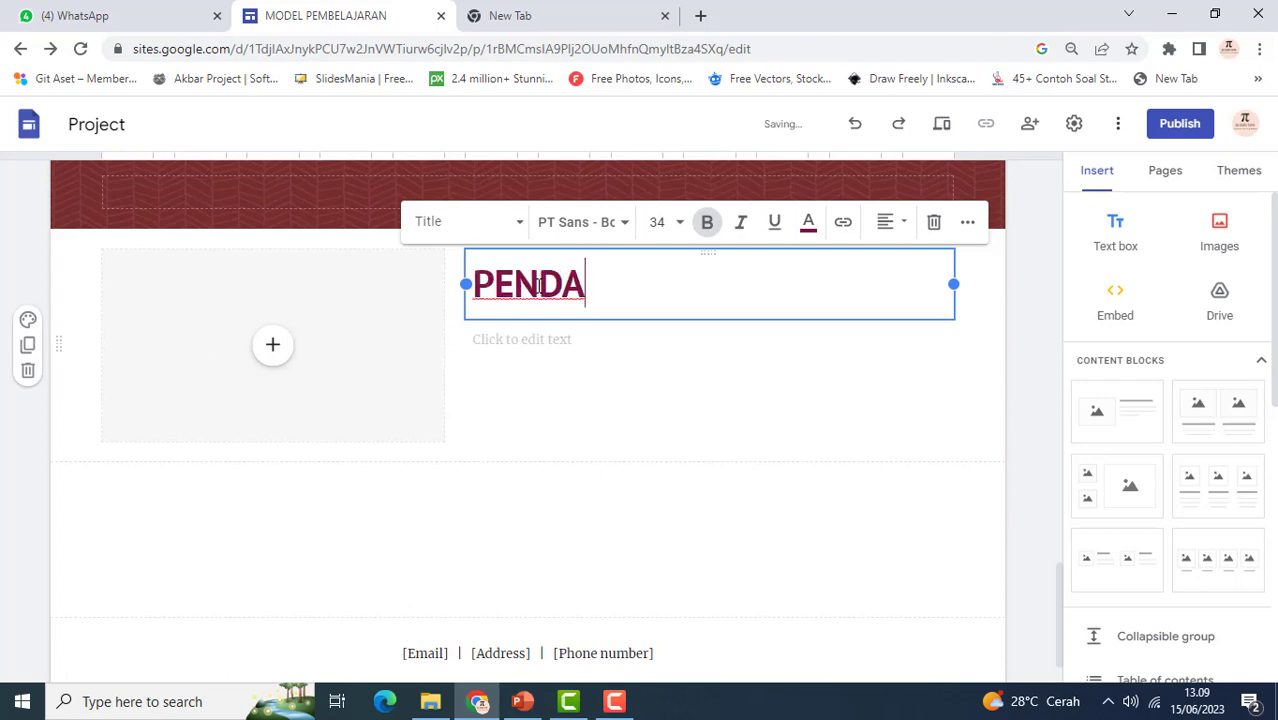
text(HULUAN)
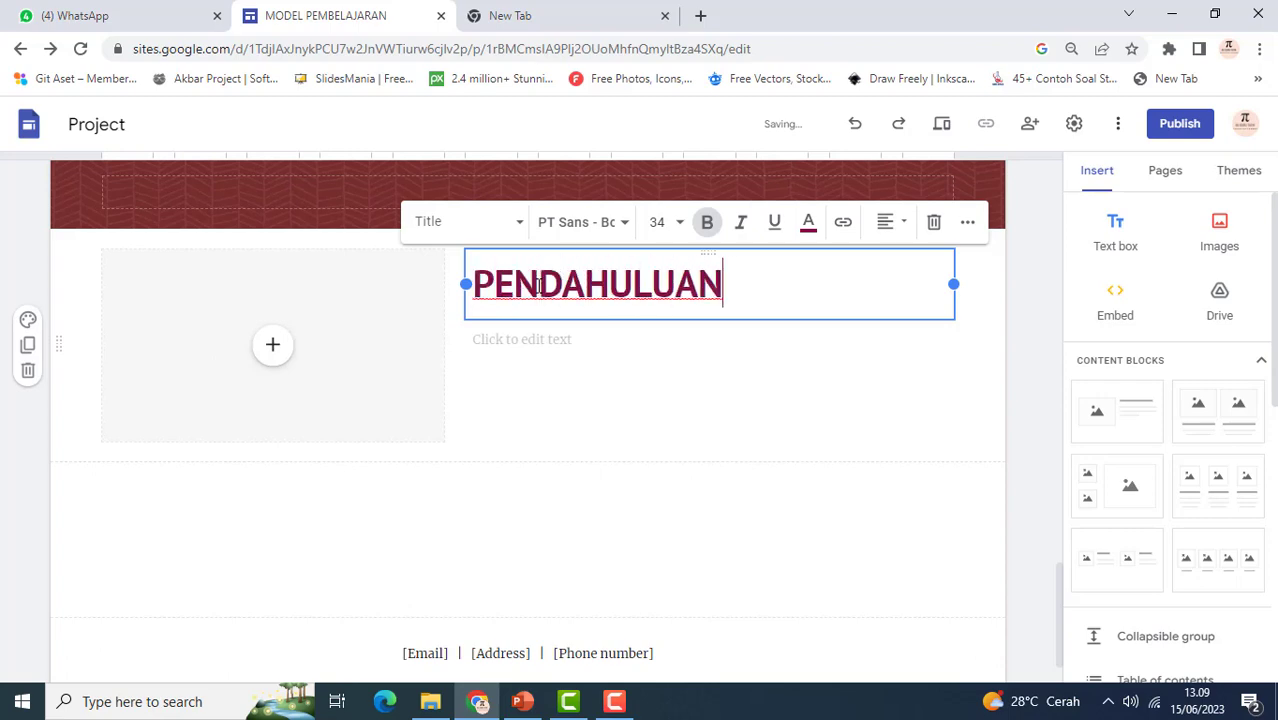
click(489, 492)
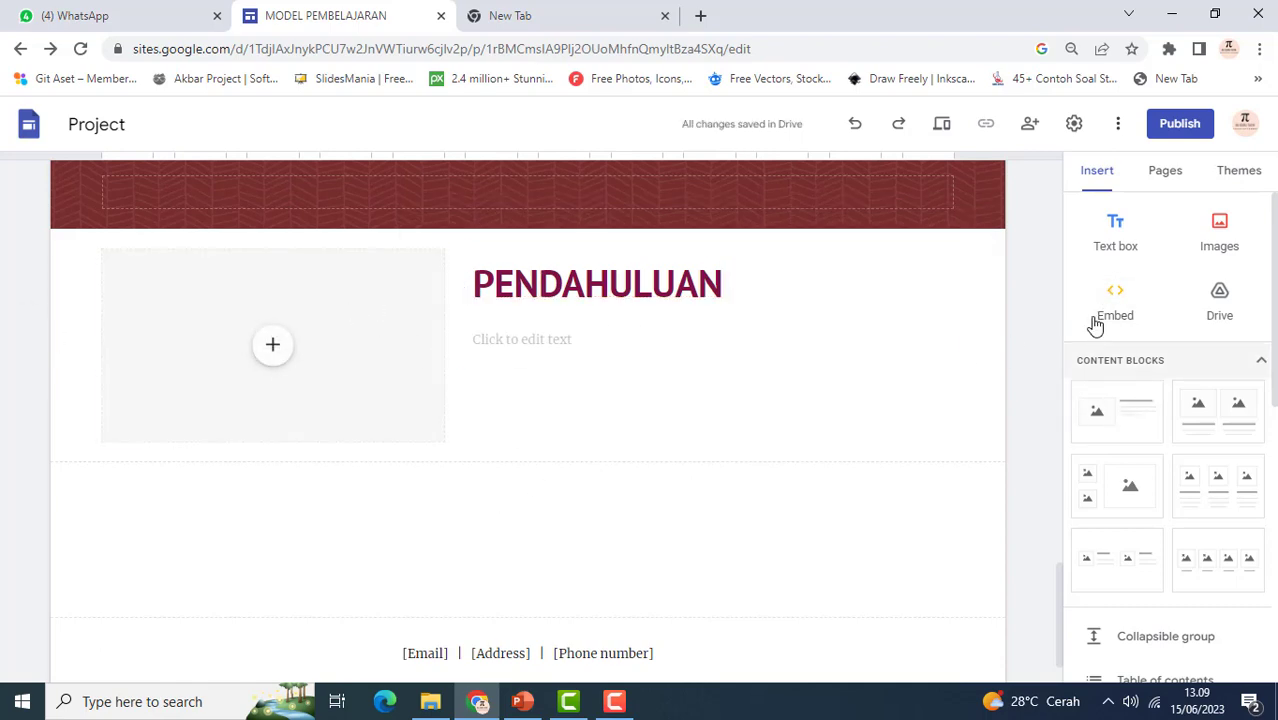
Add a text box below the Pendahuluan block, paste the copied slide text into it and format its lines as a numbered list
click(1116, 235)
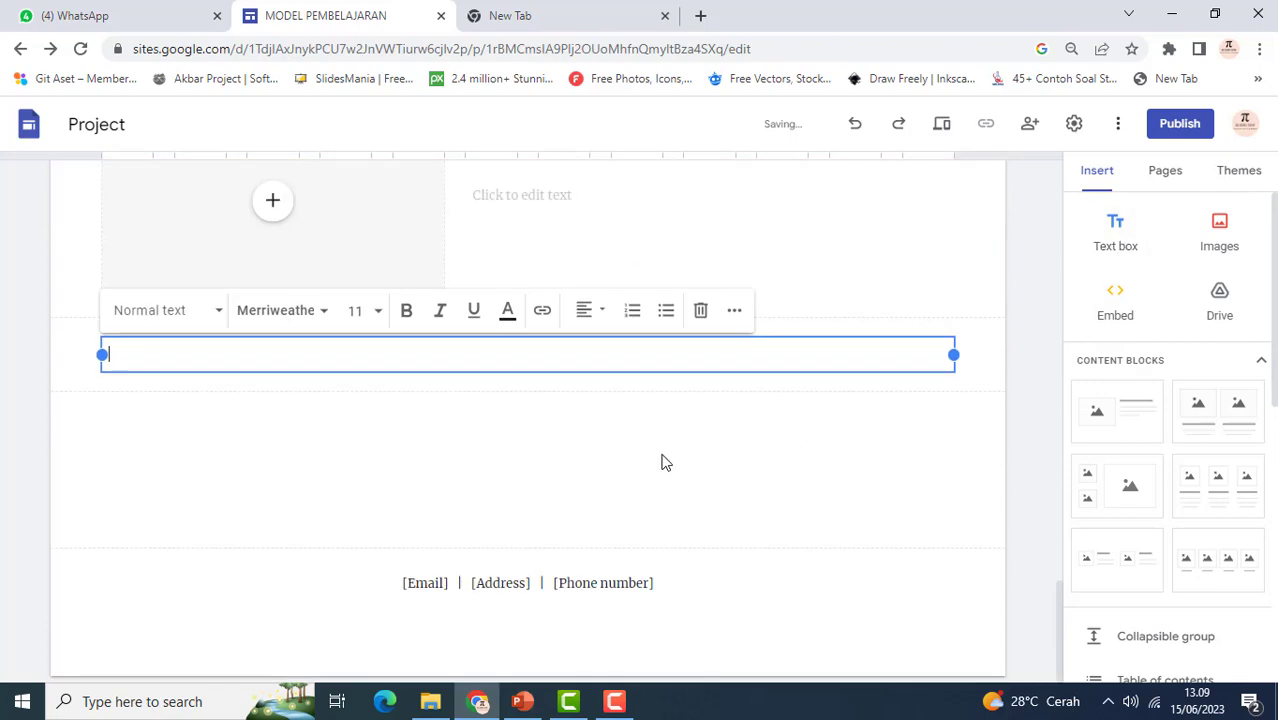
text(•Anak dibagi menjadi 6 atau 7 kelompok •Setiap ketua kelompok diminta kedepan •Anggota kelompok diminta membaca LKPD yang sudah disediakan •Ketua kelompok yang didepan diberikan pengertahuan tentang peluang dan mereka dibekali kartu peluang untuk di terangkan kepada anggota kelompok lainnya)
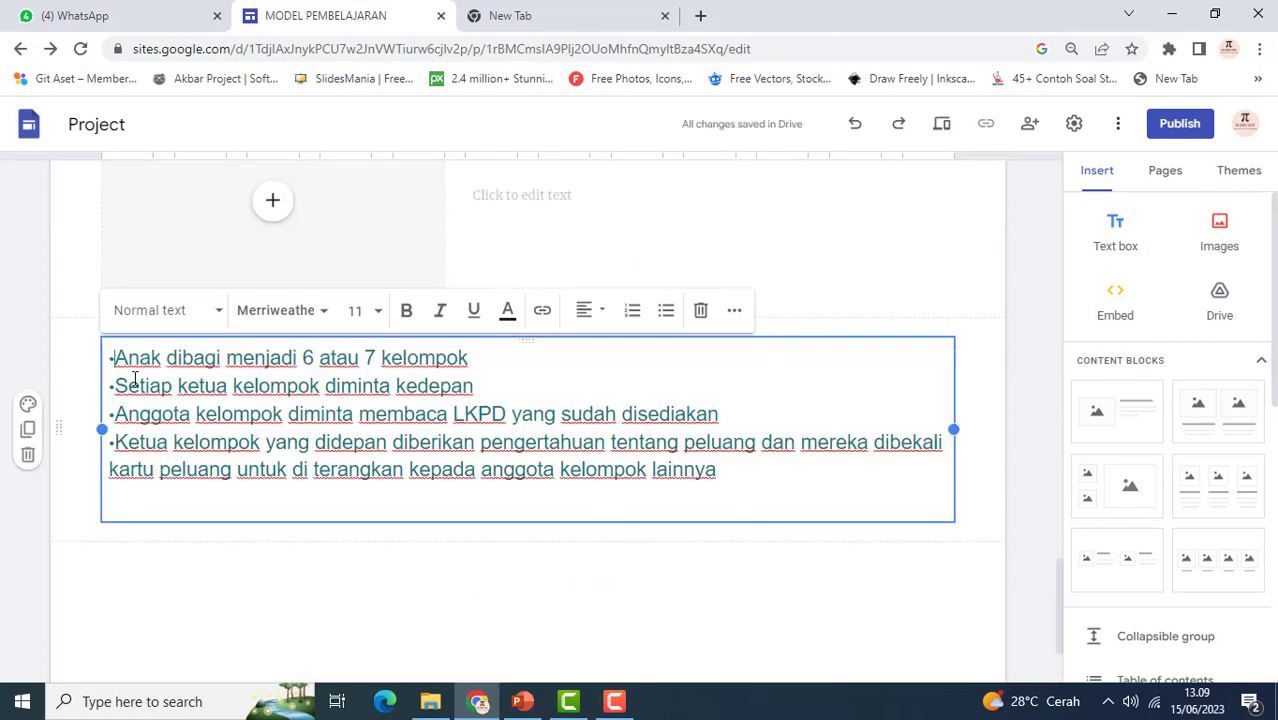
drag(113, 358, 716, 531)
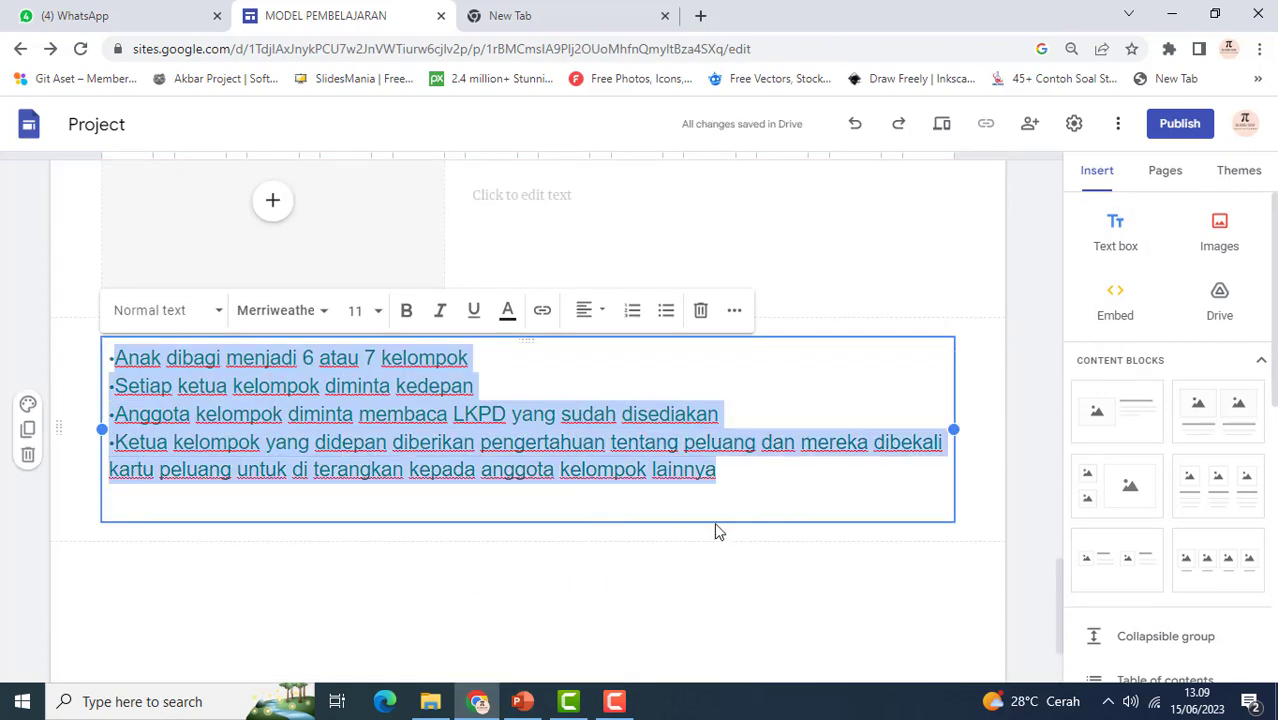
click(633, 311)
click(190, 457)
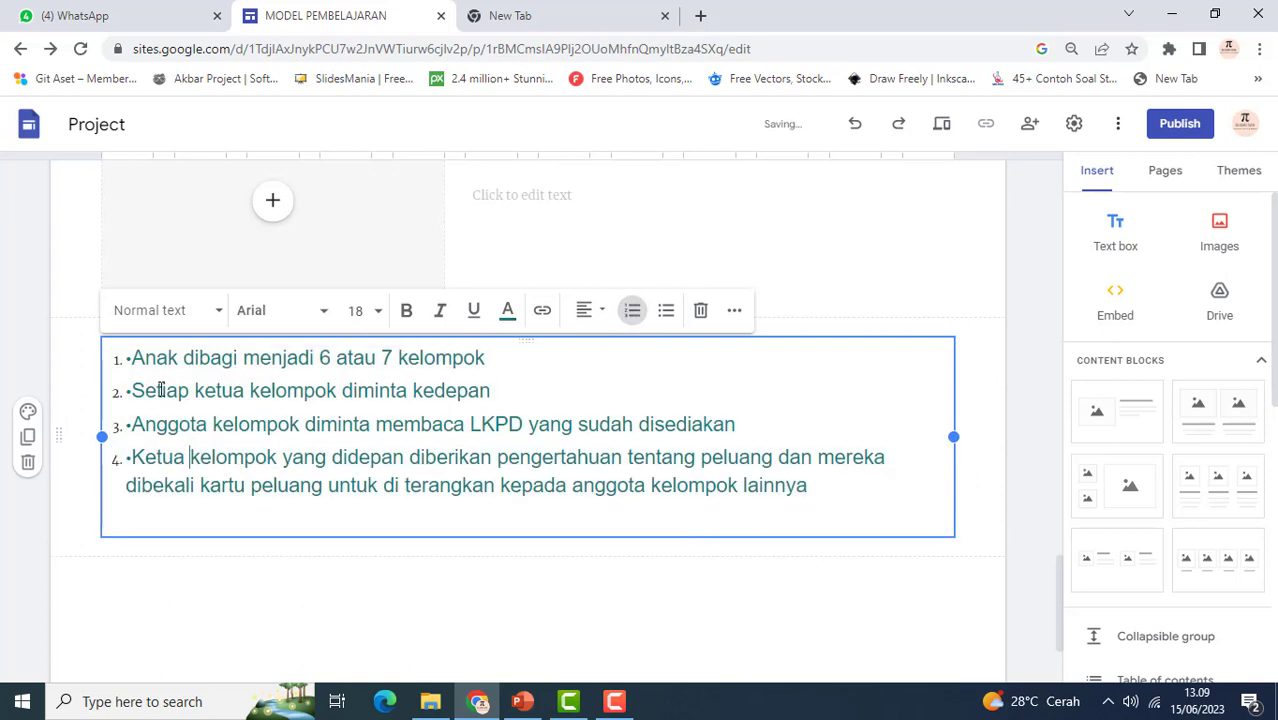
Remove the leftover bullet characters from the start of all four numbered items
click(135, 362)
key(BackSpace)
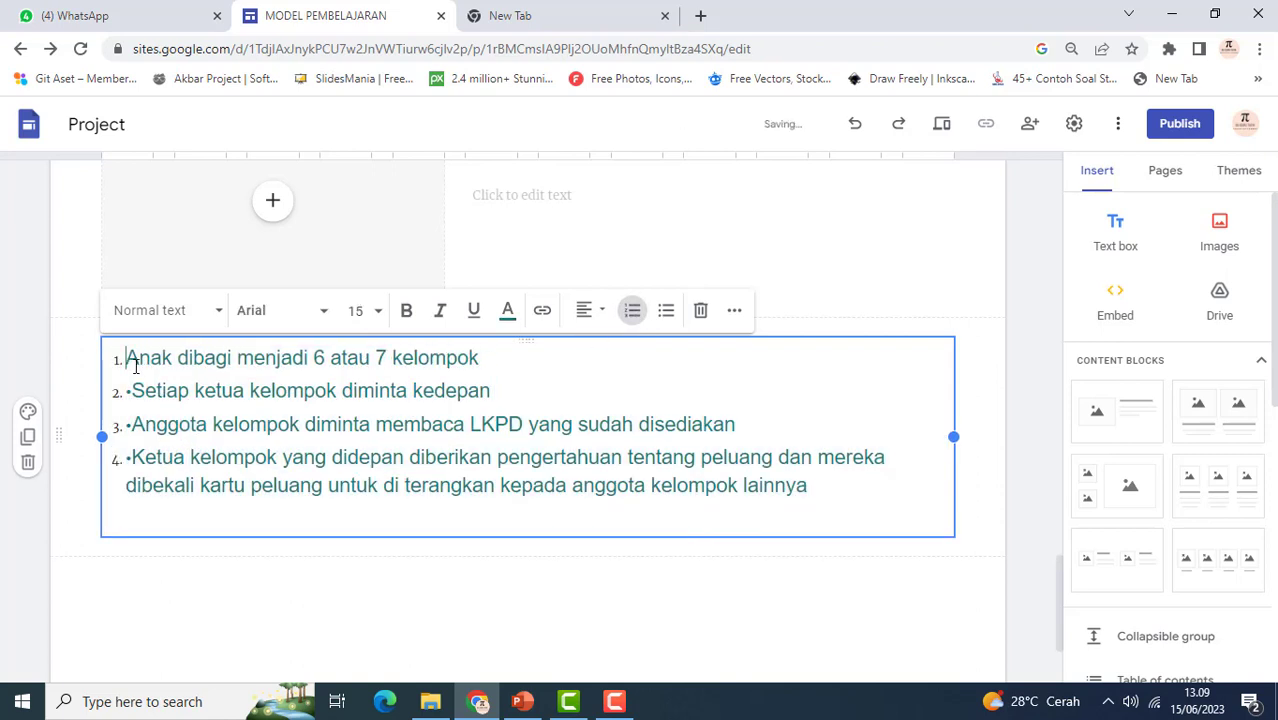
click(136, 392)
key(BackSpace)
click(136, 422)
key(BackSpace)
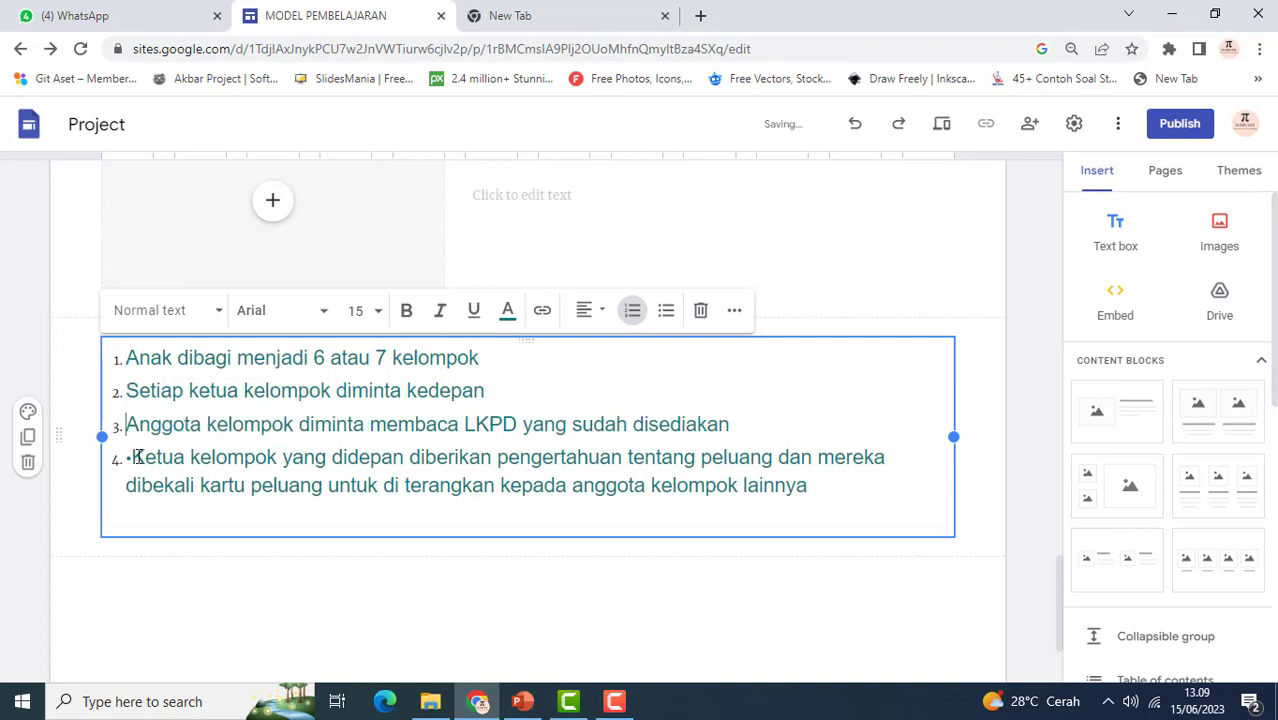
click(136, 458)
key(BackSpace)
Review the whole model tgt page in the editor, from the Pendahuluan section up to the header
scroll(565, 491, up, 6)
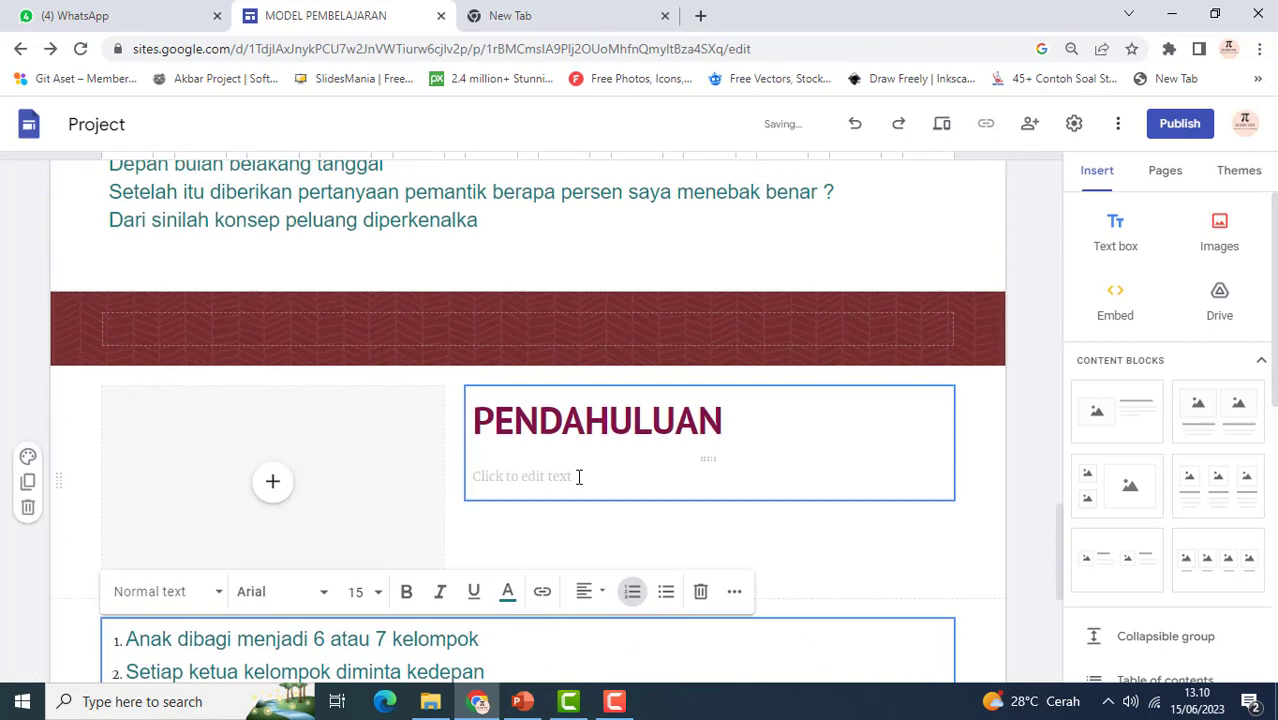
scroll(578, 477, up, 6)
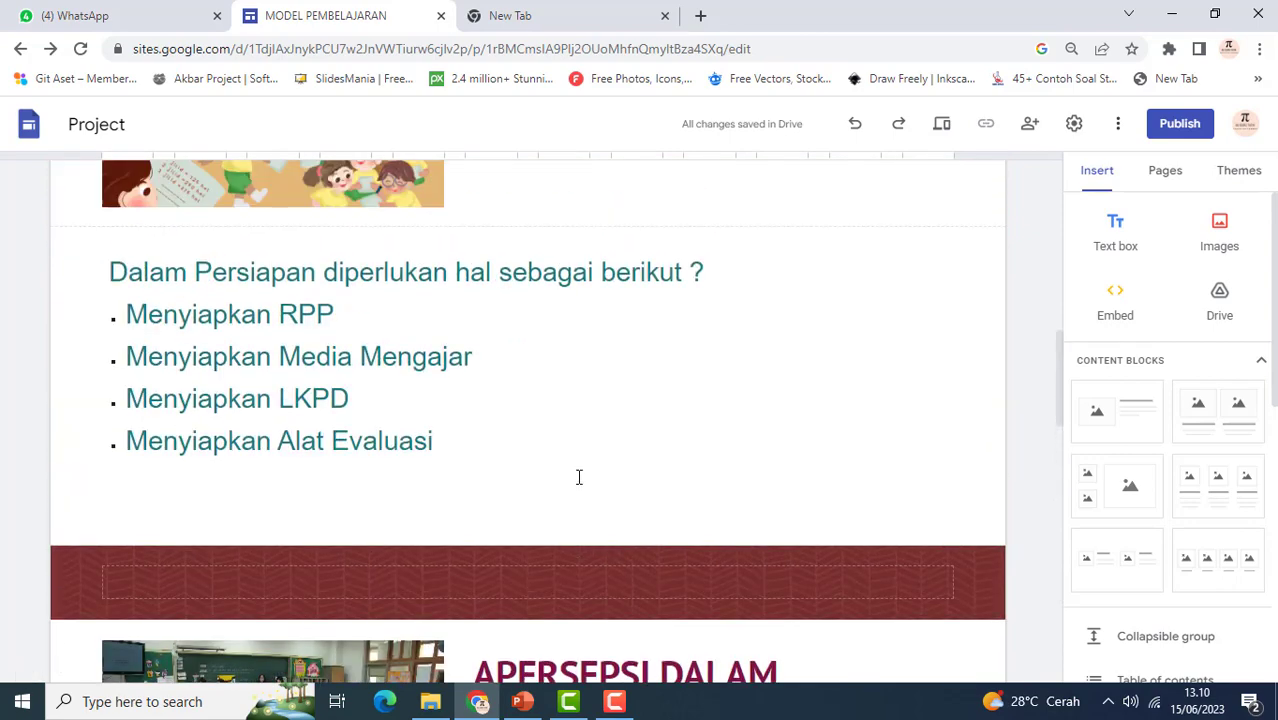
scroll(578, 477, down, 1)
scroll(578, 477, down, 10)
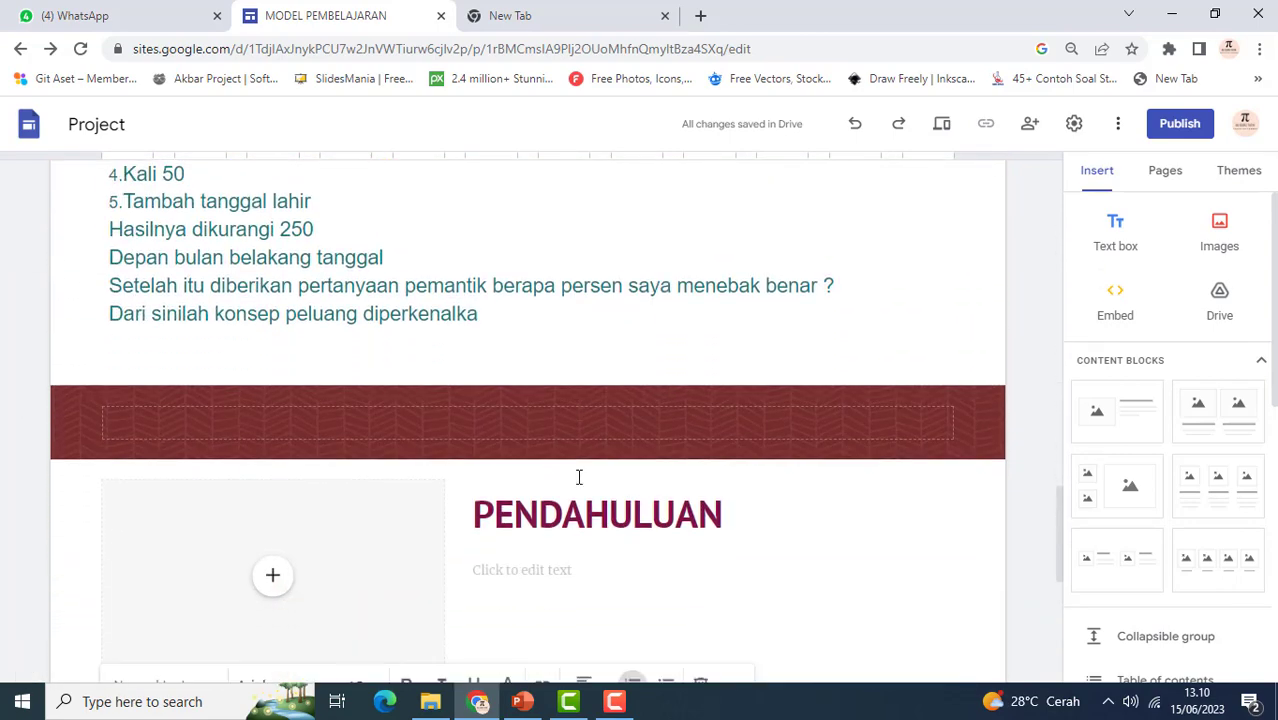
scroll(578, 477, down, 3)
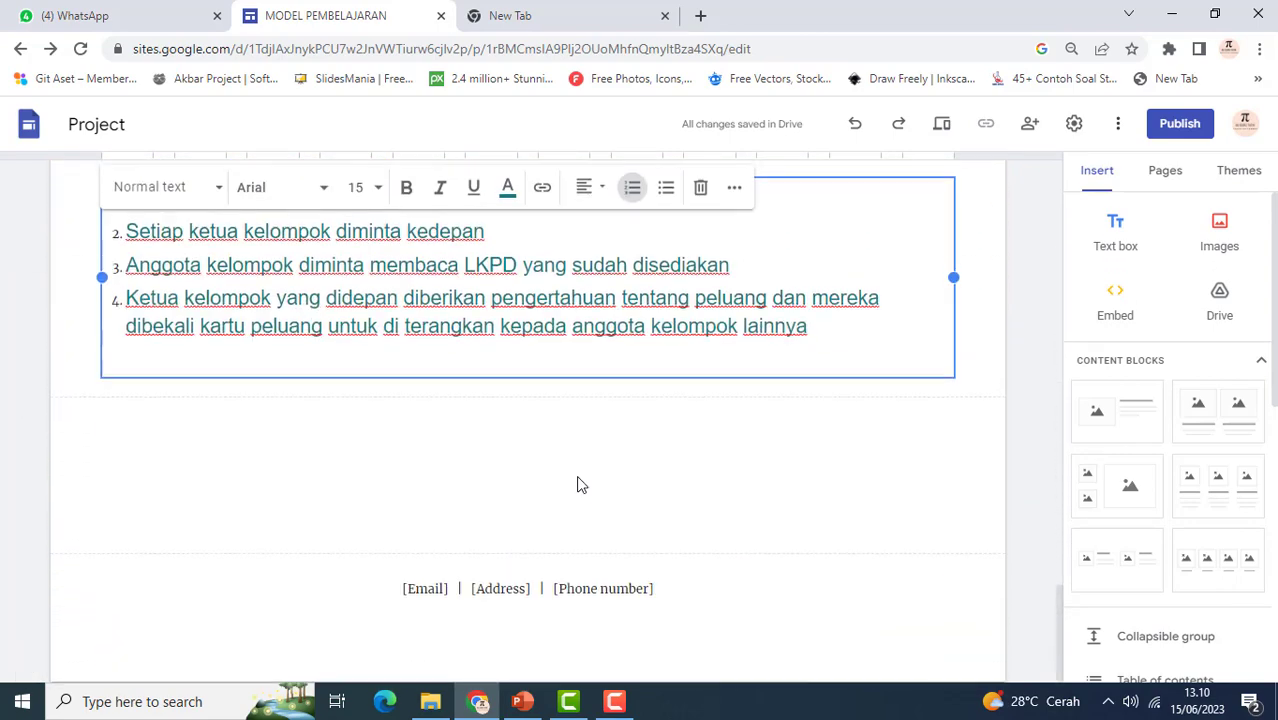
scroll(579, 482, up, 2)
scroll(578, 477, down, 2)
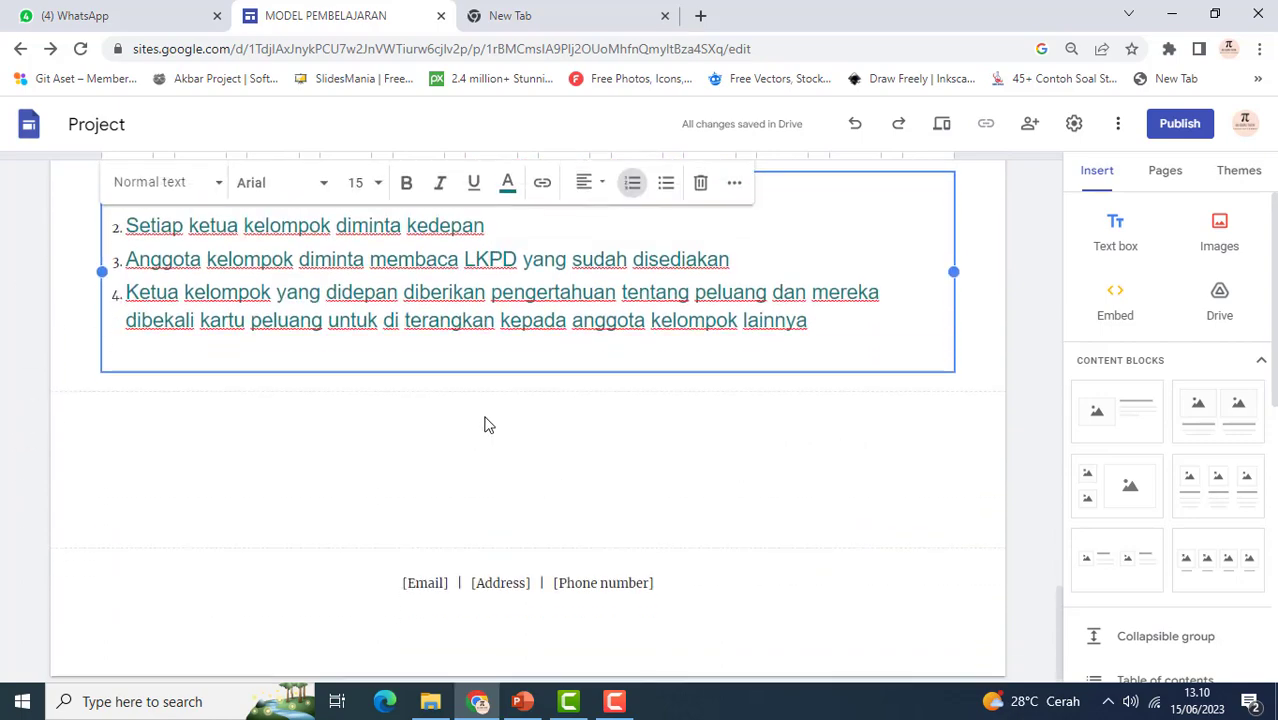
scroll(620, 333, up, 5)
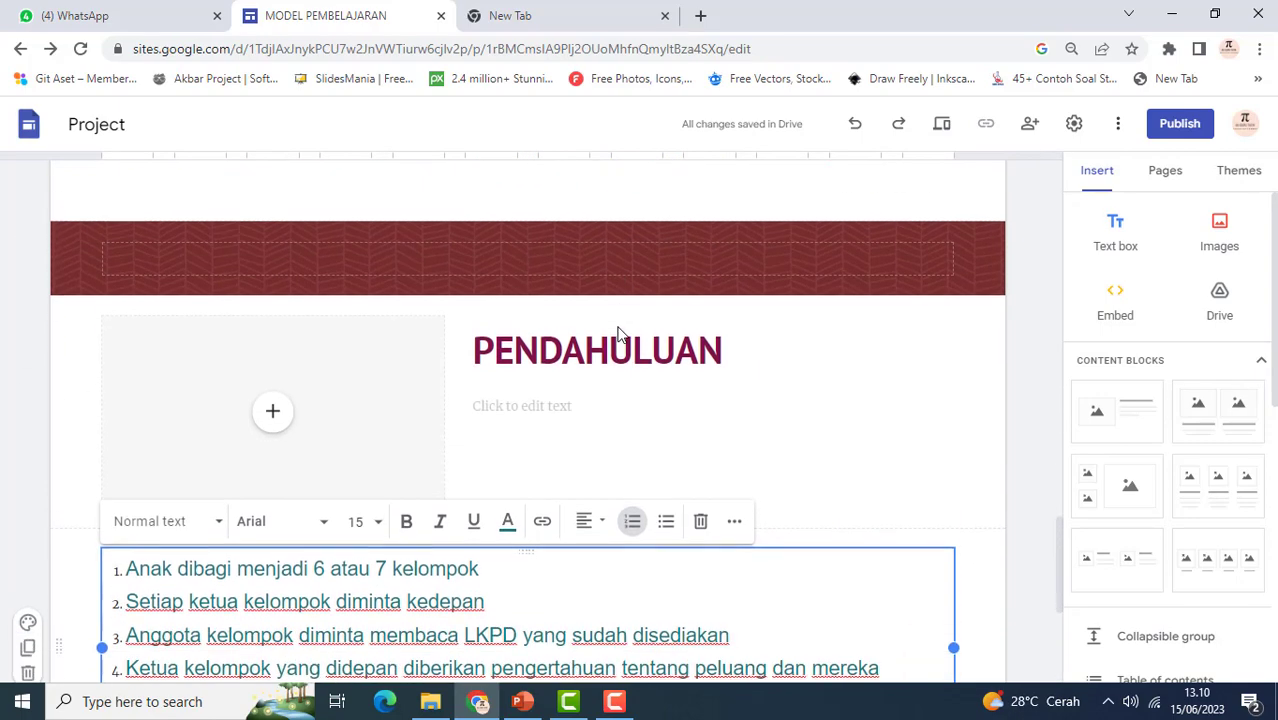
scroll(620, 333, up, 9)
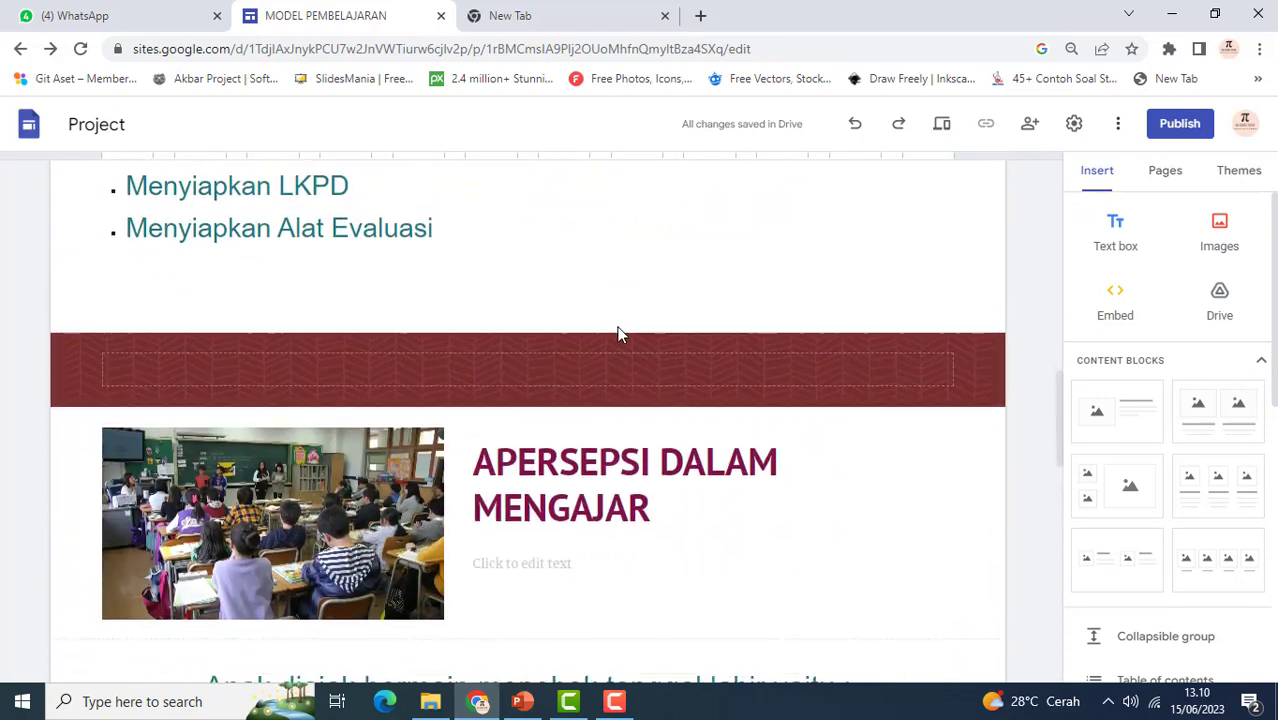
scroll(620, 333, up, 7)
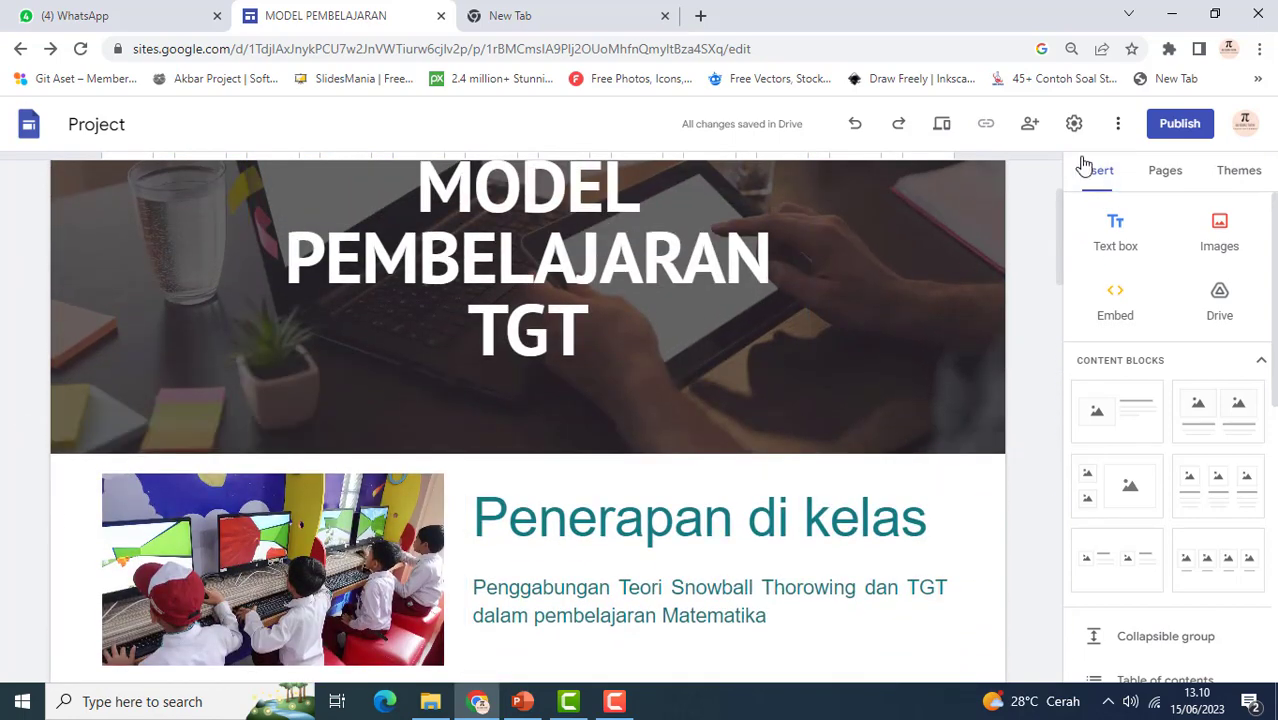
Open the Home page to check its header and learning-model blocks, and return to the model tgt page
click(1163, 172)
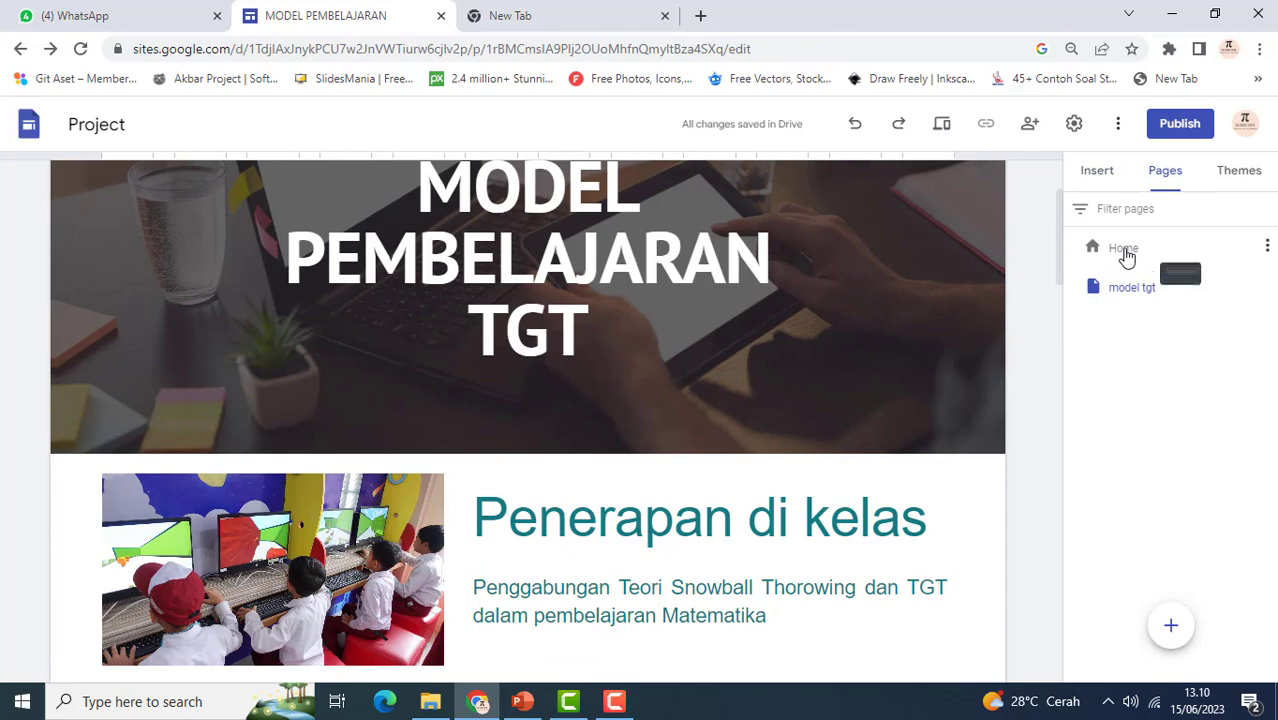
click(1122, 253)
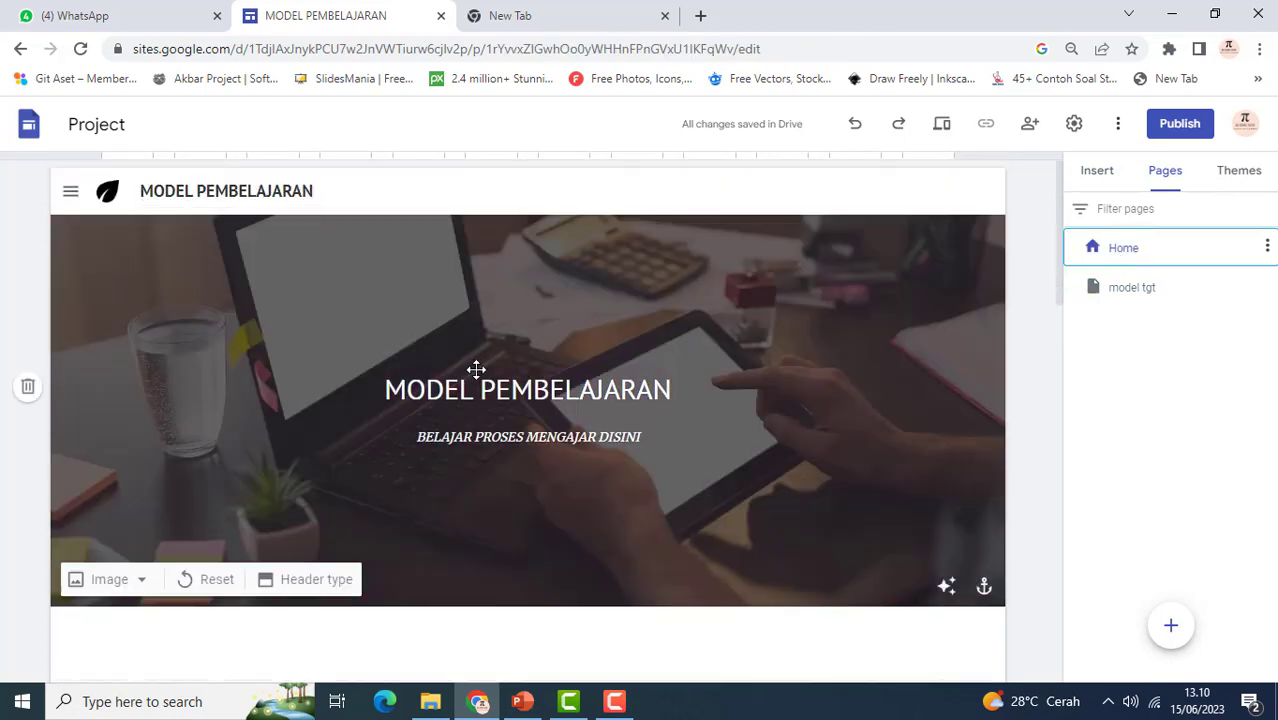
scroll(474, 370, down, 4)
scroll(505, 471, down, 1)
scroll(507, 472, down, 3)
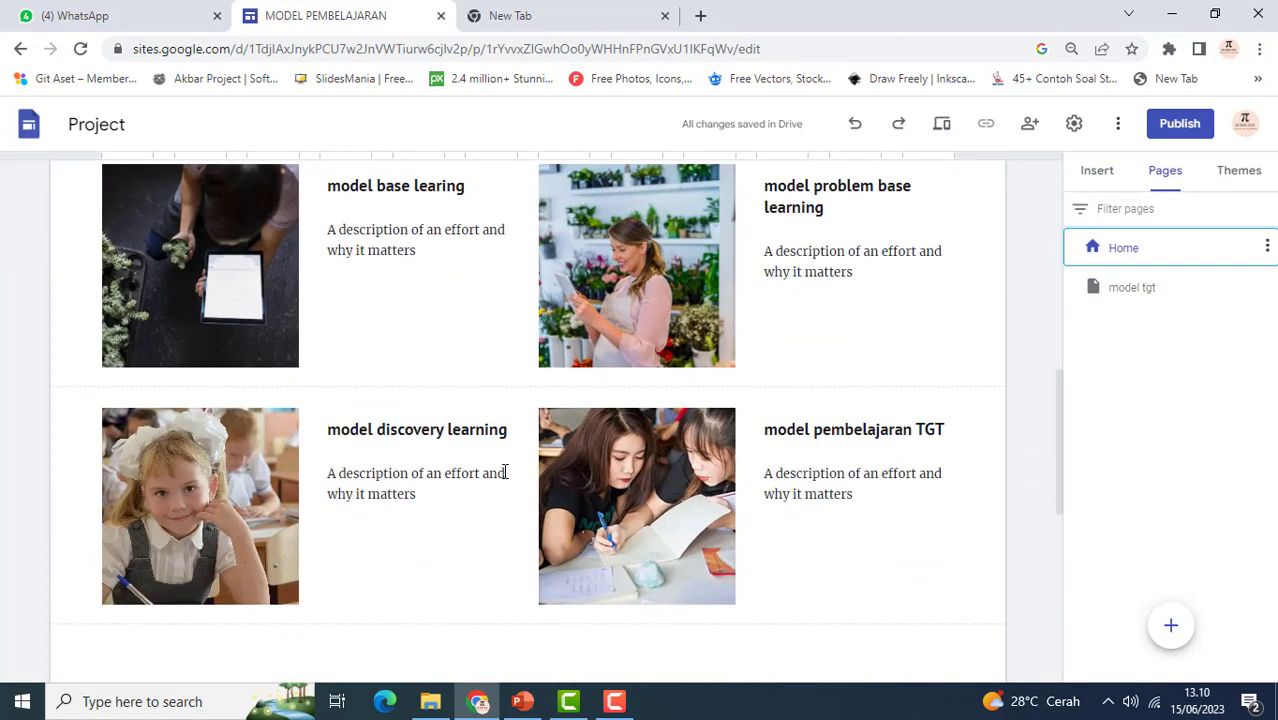
scroll(508, 471, up, 6)
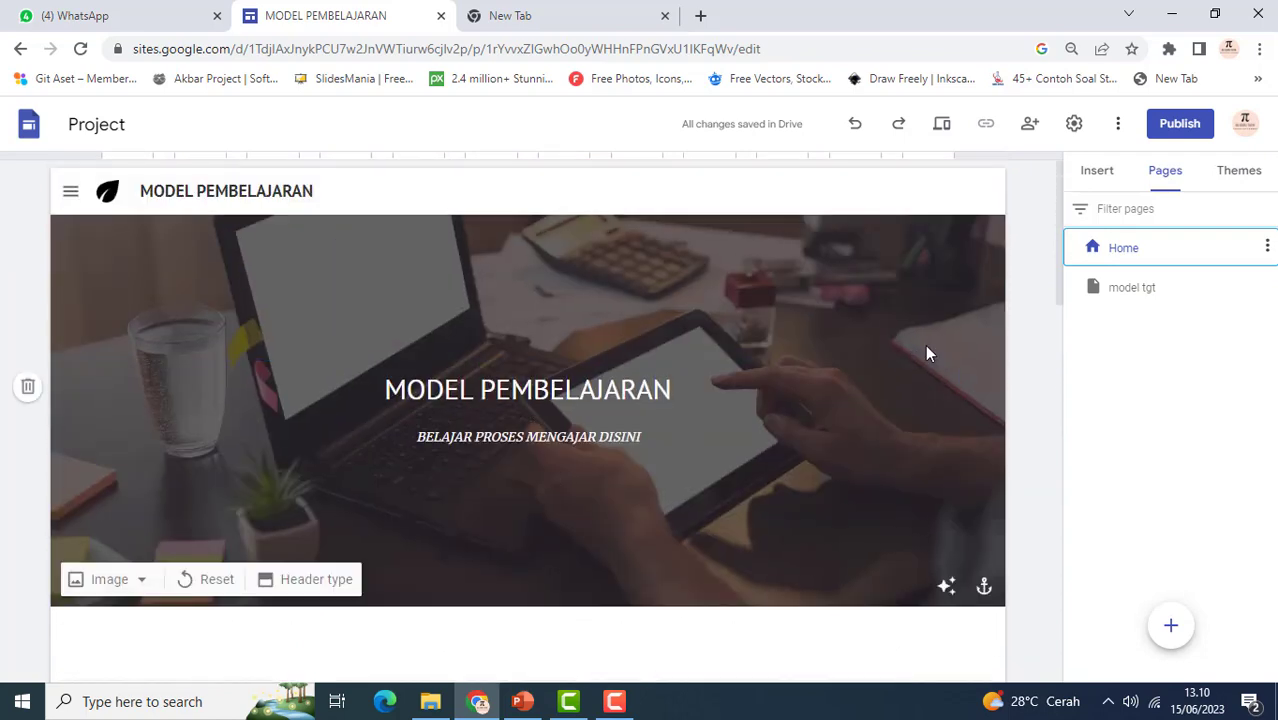
click(1133, 300)
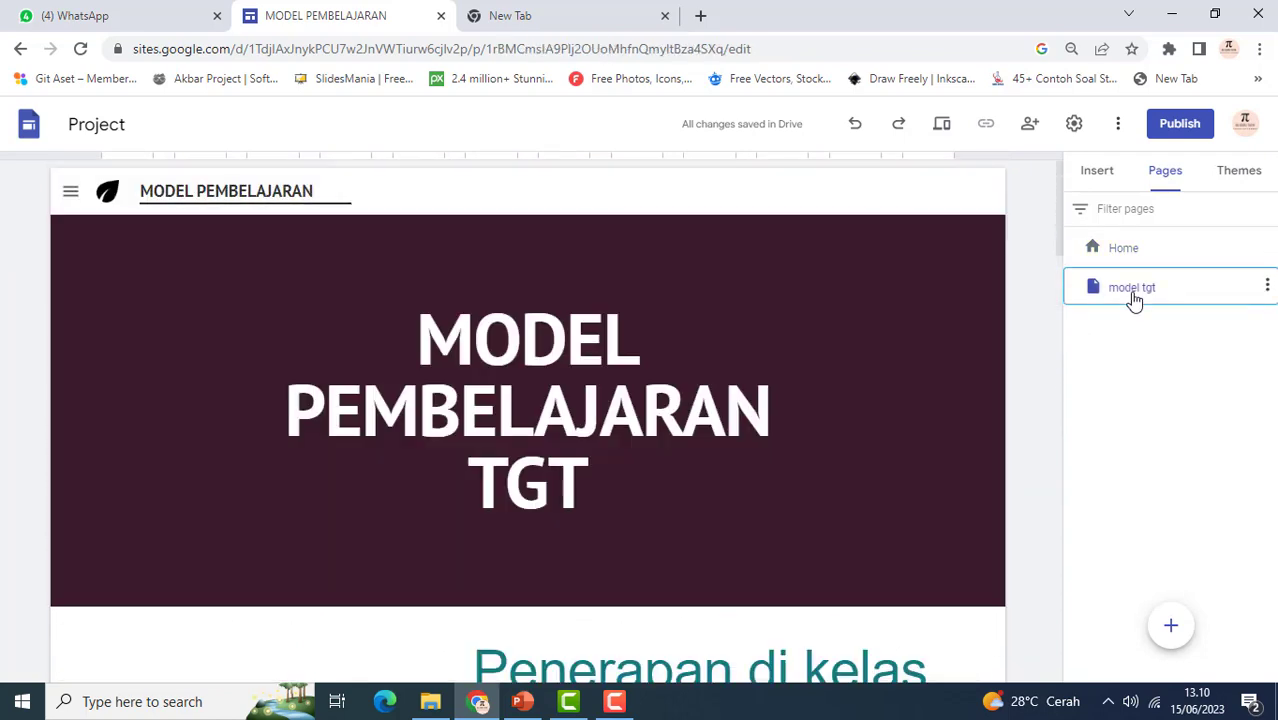
scroll(607, 370, down, 1)
scroll(607, 370, down, 5)
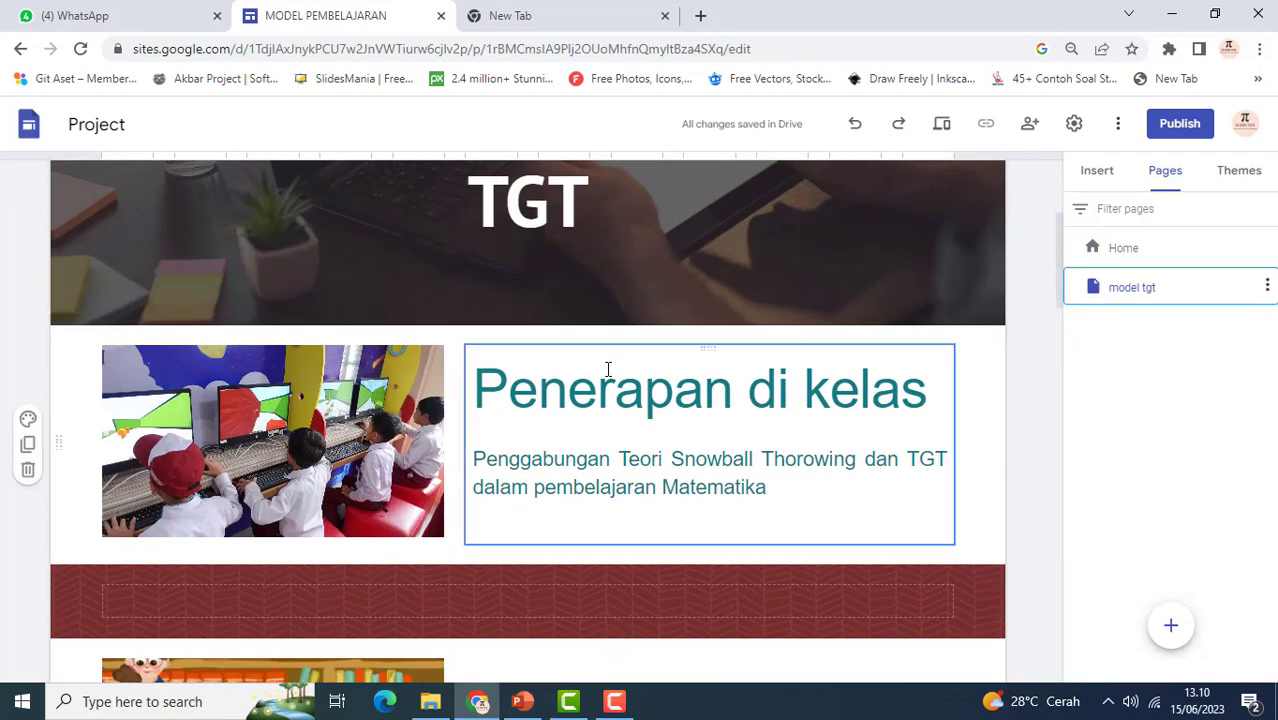
scroll(605, 365, up, 5)
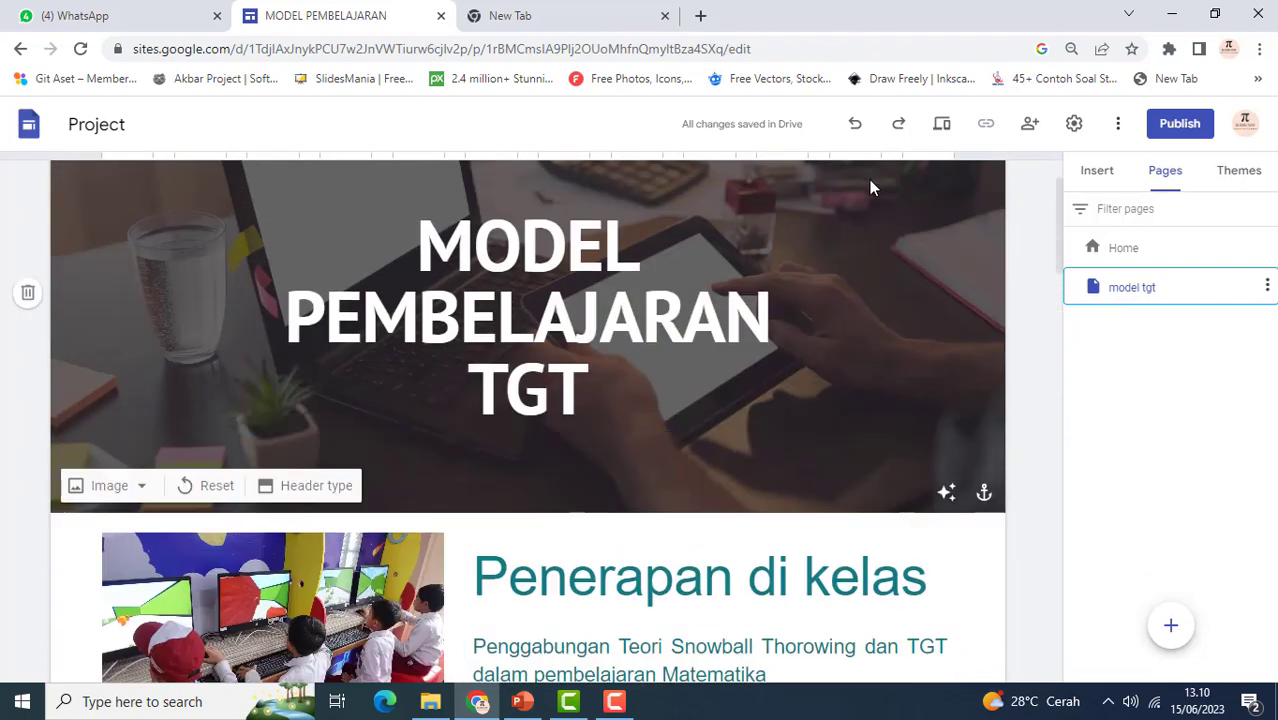
Preview the site and look through the Home page from its header to the Questions section
click(940, 128)
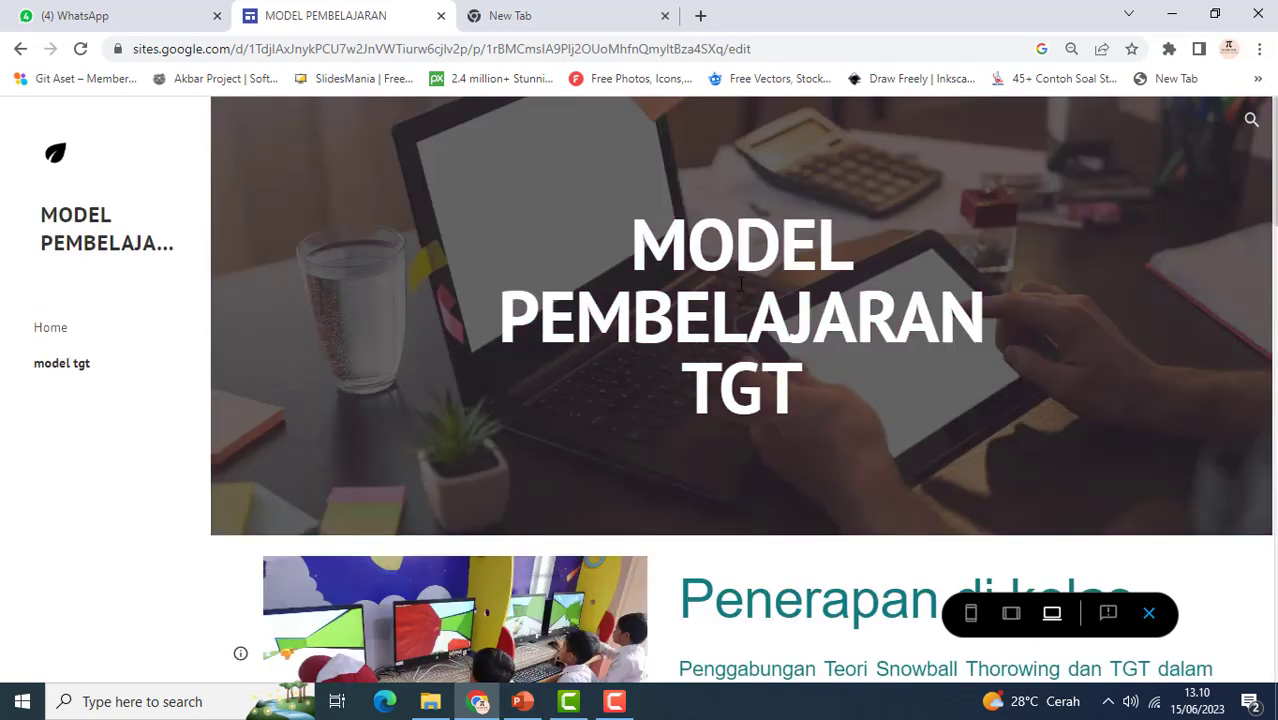
scroll(741, 285, down, 2)
scroll(727, 333, up, 2)
scroll(773, 383, down, 1)
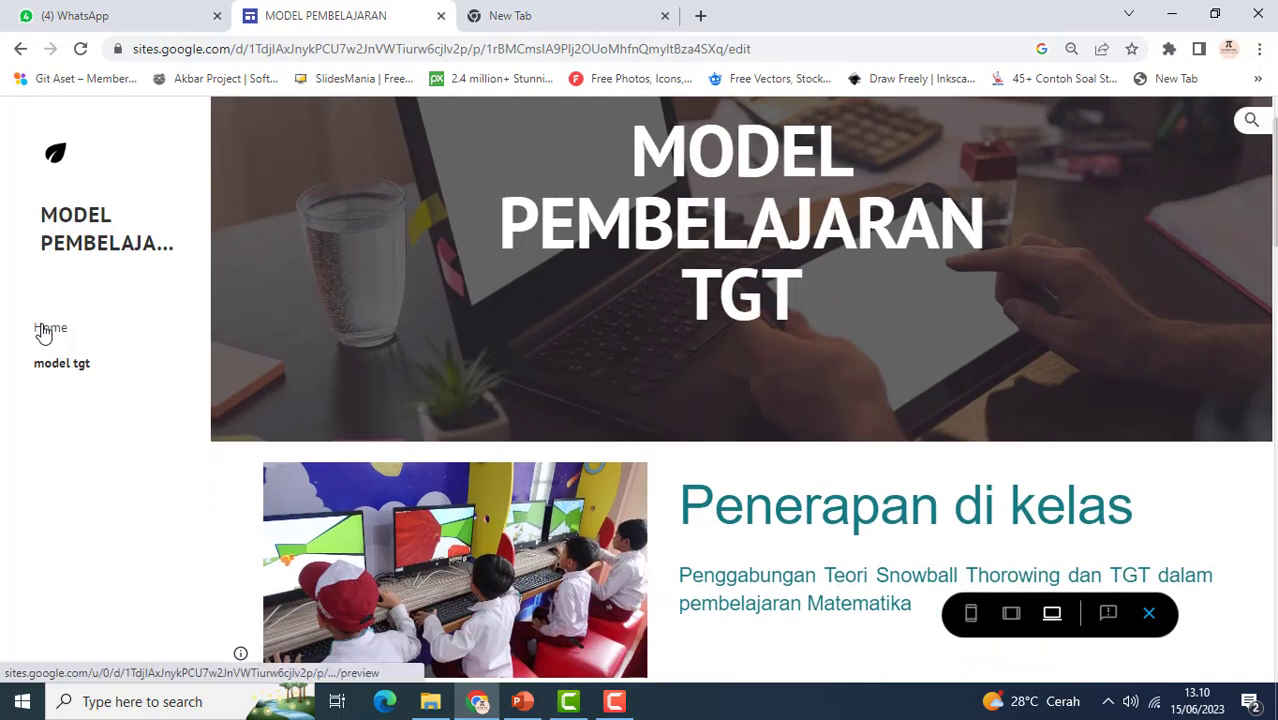
click(44, 330)
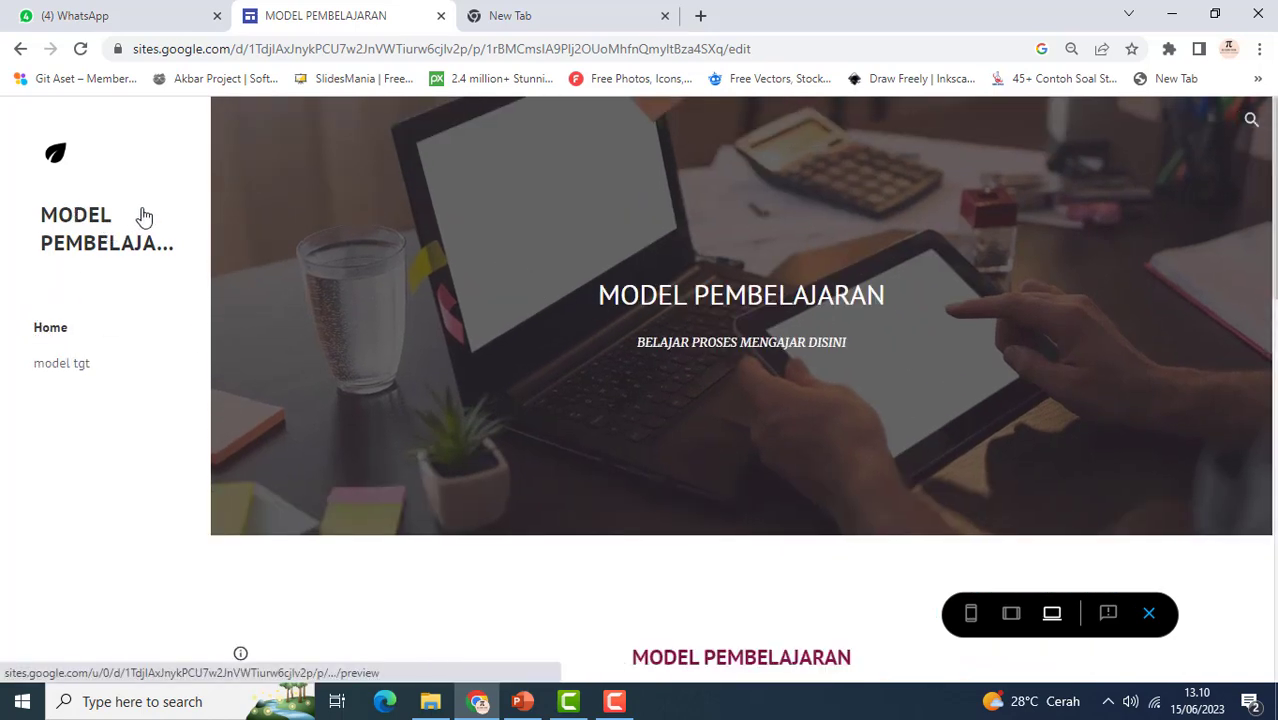
click(46, 333)
scroll(633, 505, down, 6)
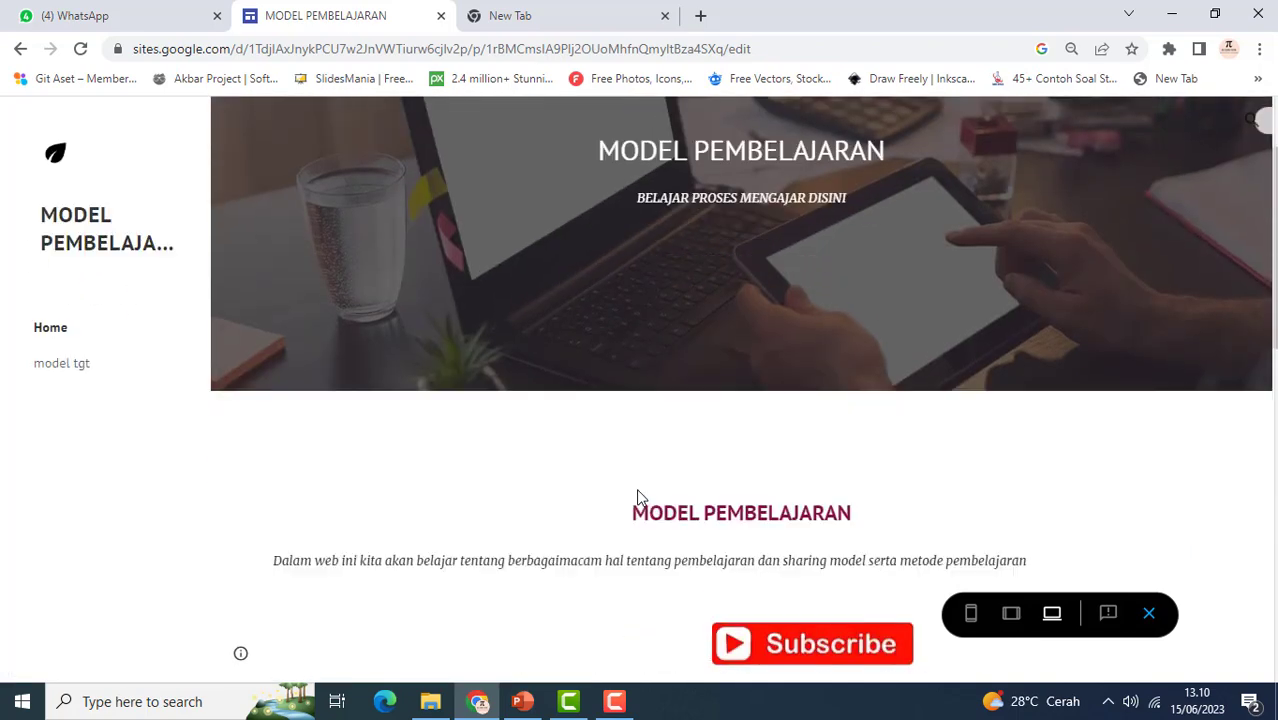
scroll(640, 497, down, 5)
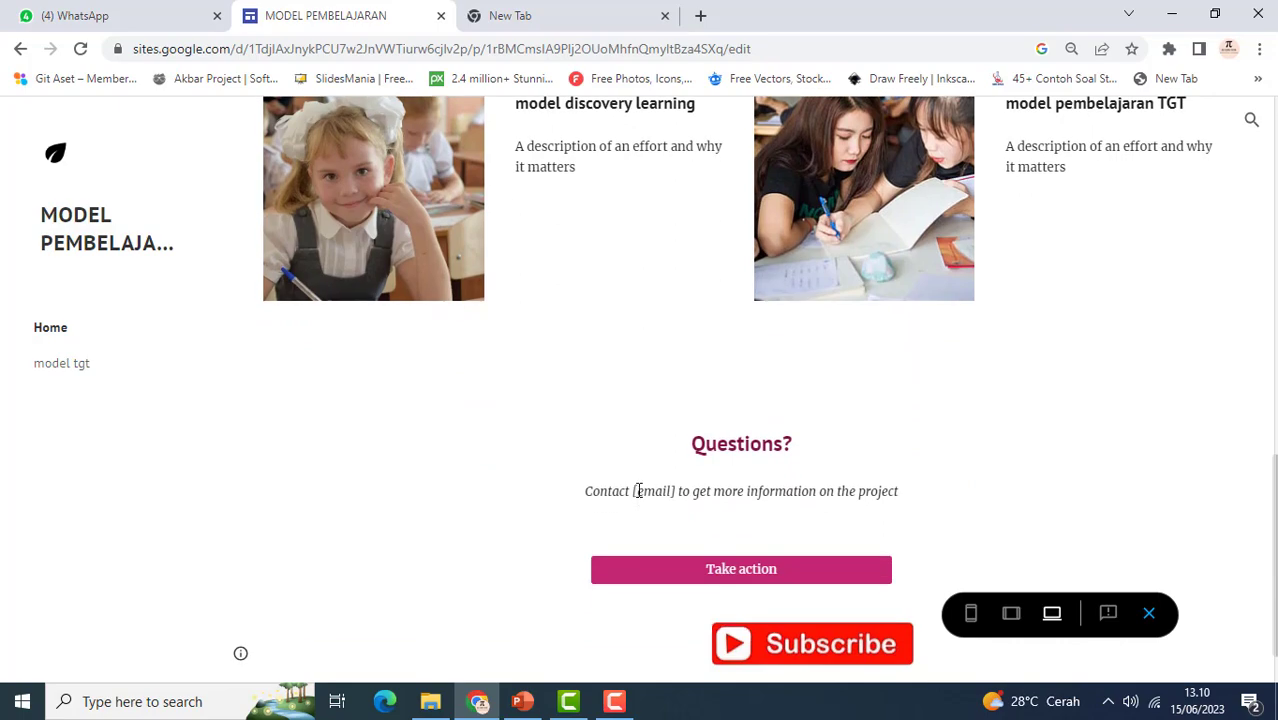
scroll(640, 497, up, 4)
Open the model tgt page in the preview and check its sections down to Pendahuluan and back up
click(36, 370)
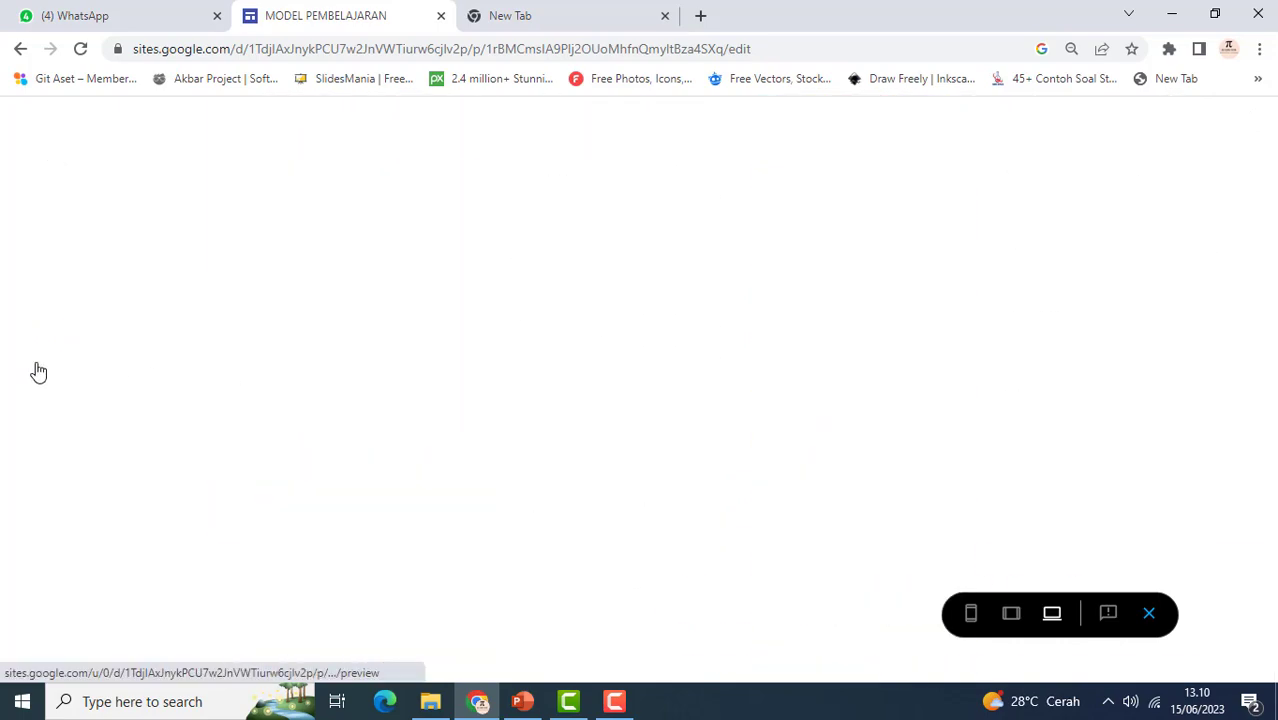
scroll(727, 397, down, 2)
scroll(727, 400, down, 10)
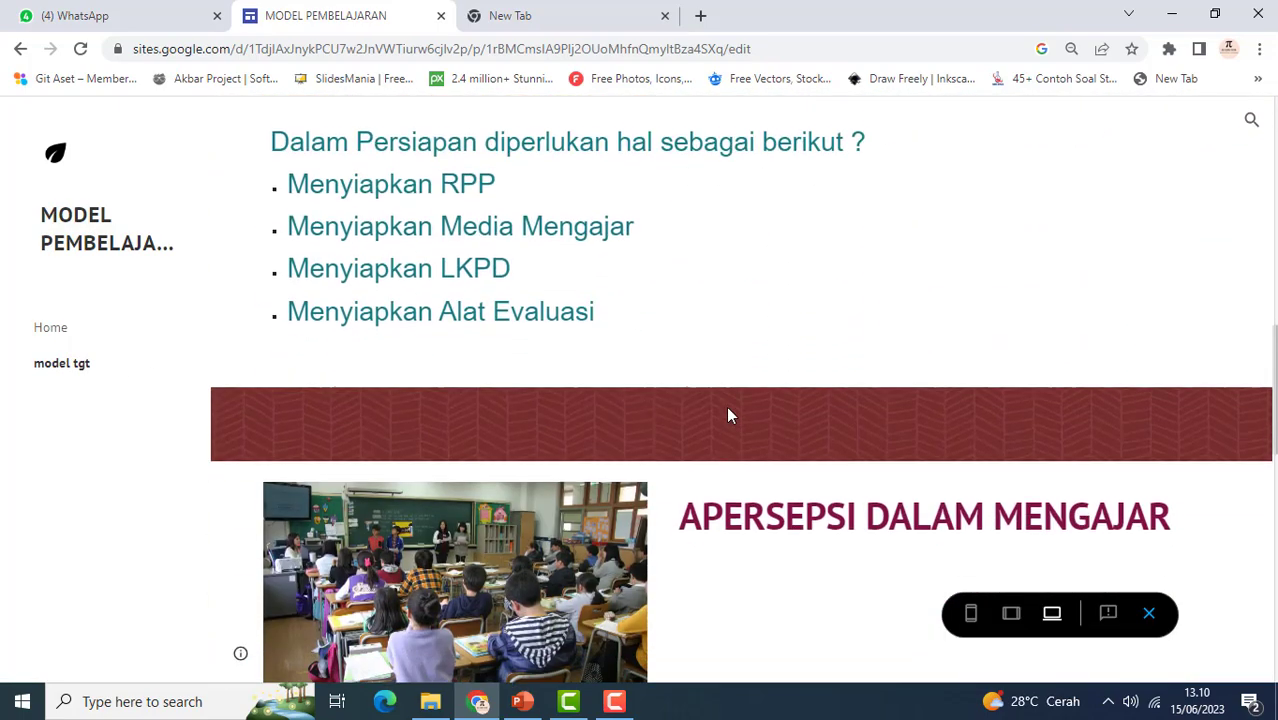
scroll(730, 415, down, 6)
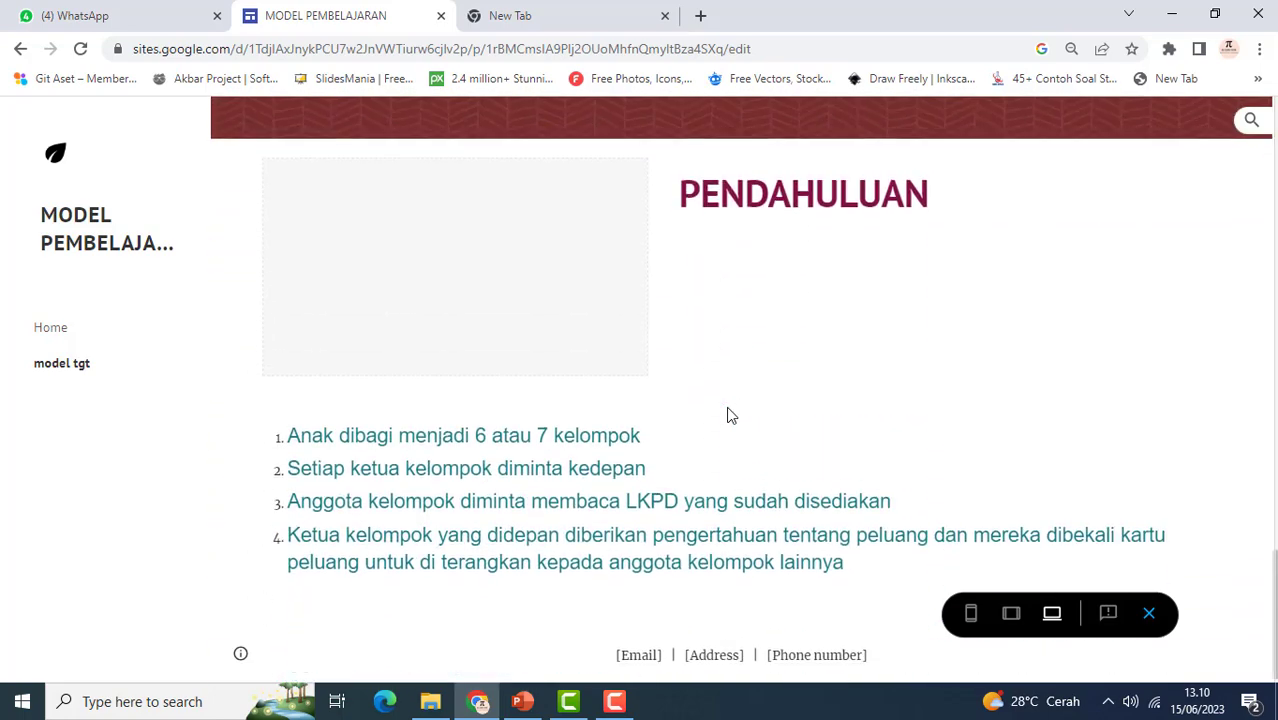
scroll(730, 415, up, 10)
scroll(730, 415, up, 5)
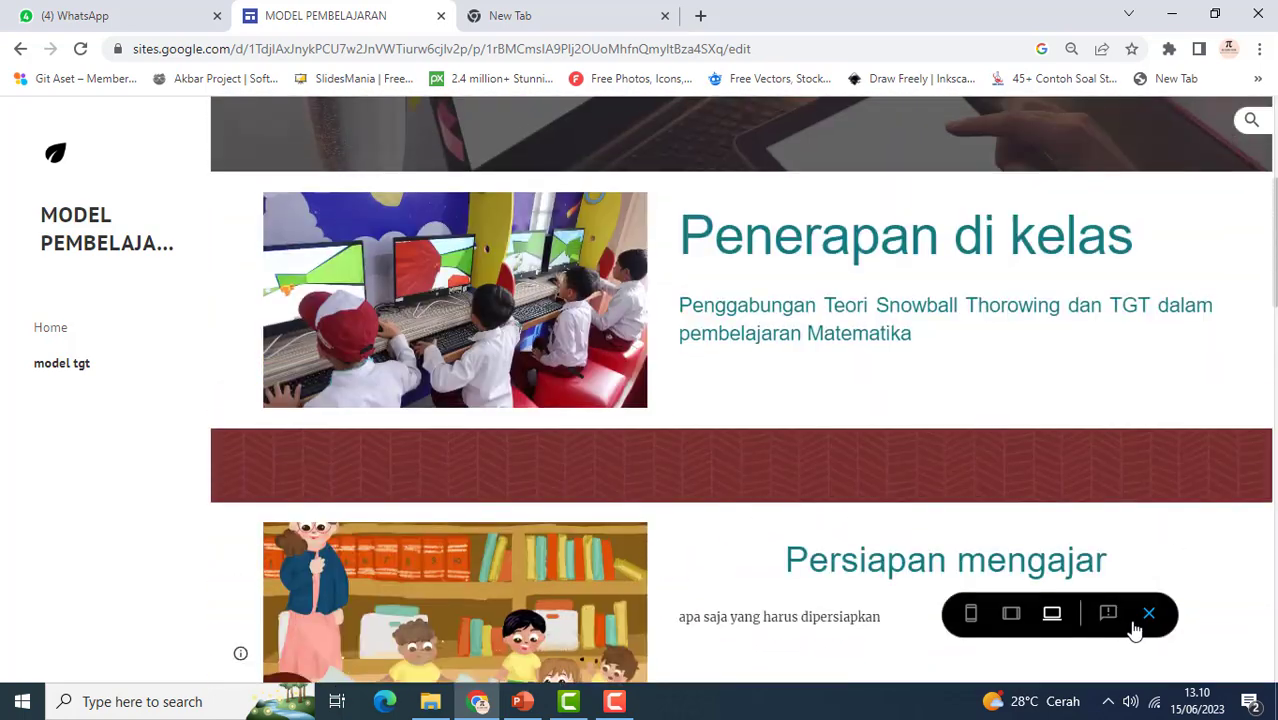
scroll(797, 425, down, 4)
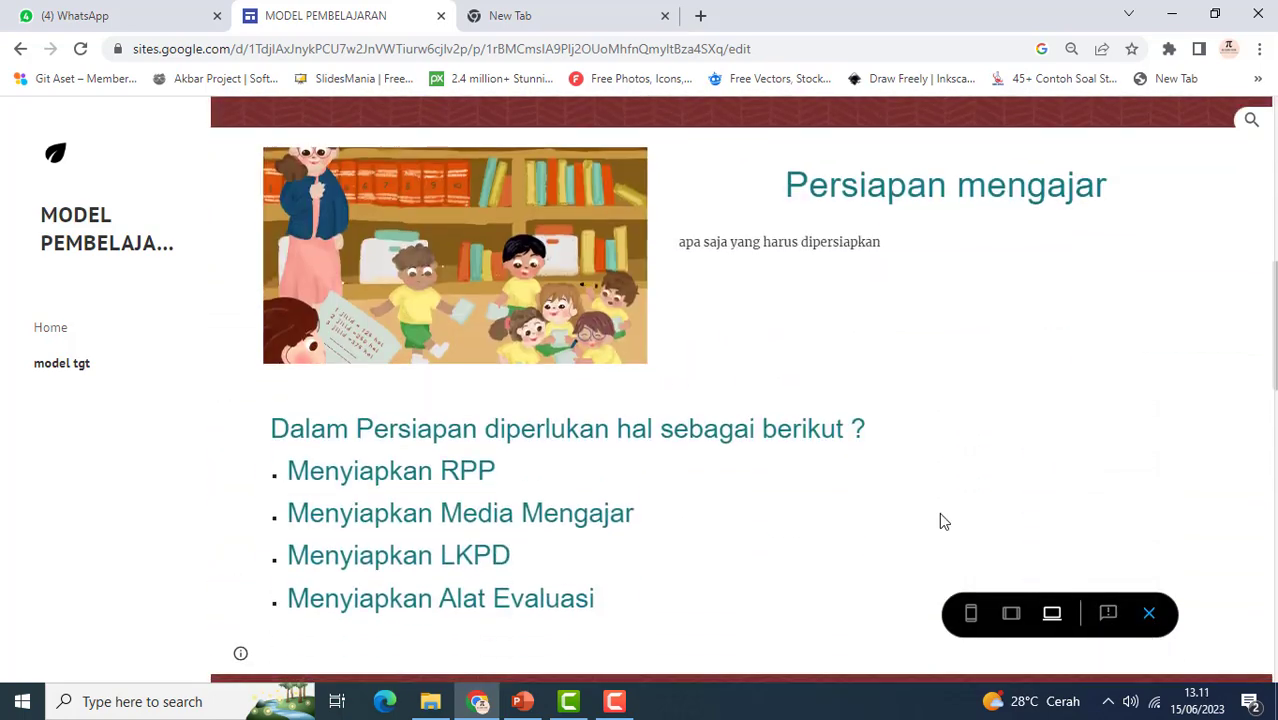
click(1149, 615)
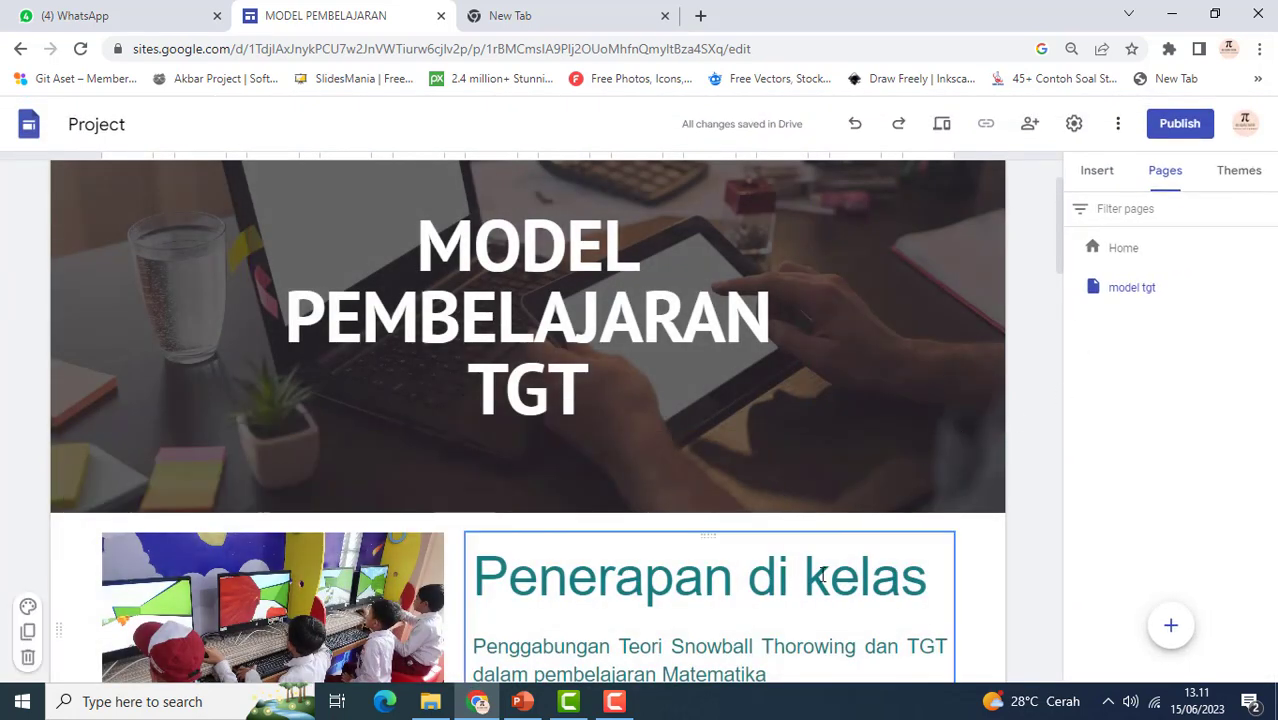
click(1171, 625)
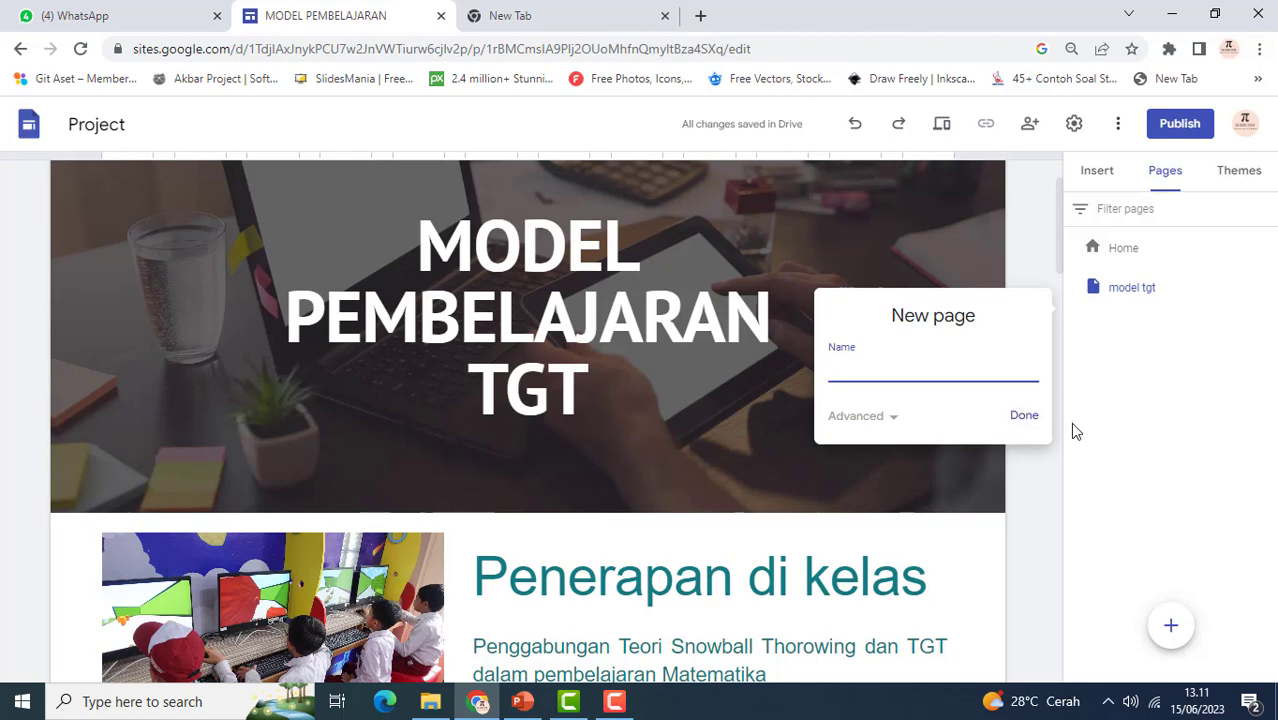
click(1107, 428)
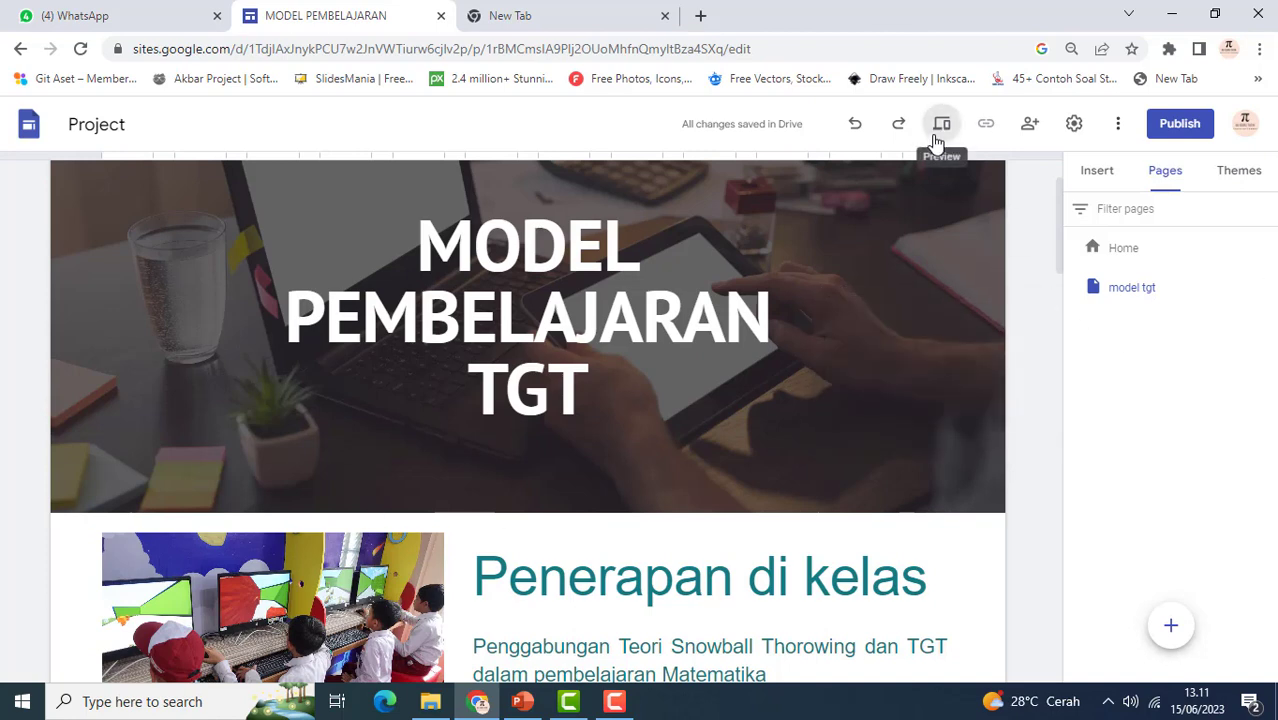
Preview the site again, switching from Home to the model tgt page to check its sections, and return to the editor
click(935, 141)
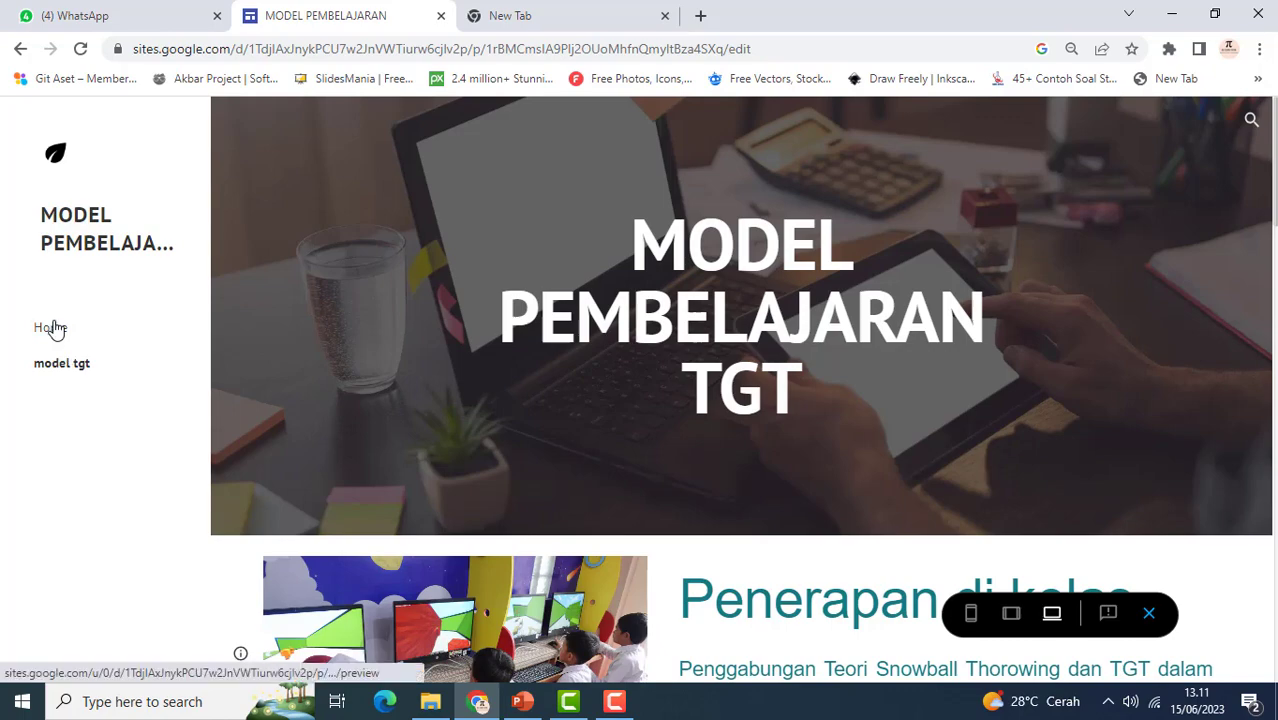
click(56, 345)
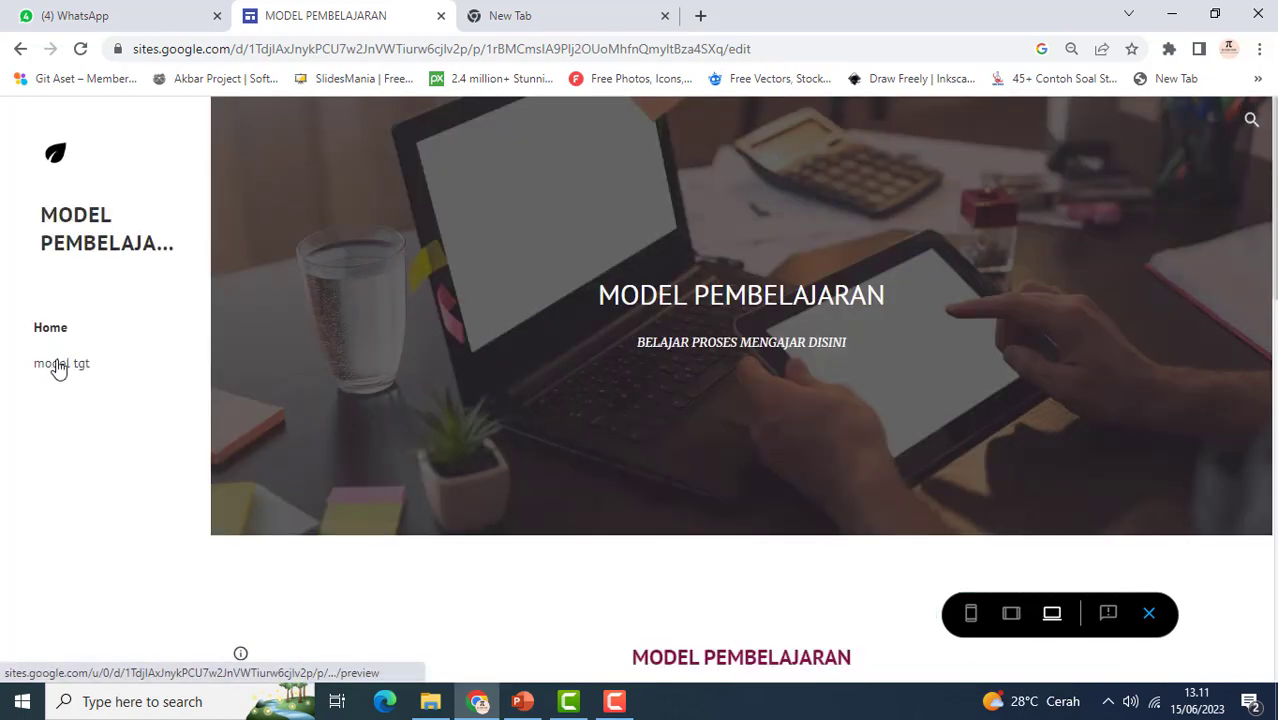
click(58, 368)
scroll(570, 456, down, 7)
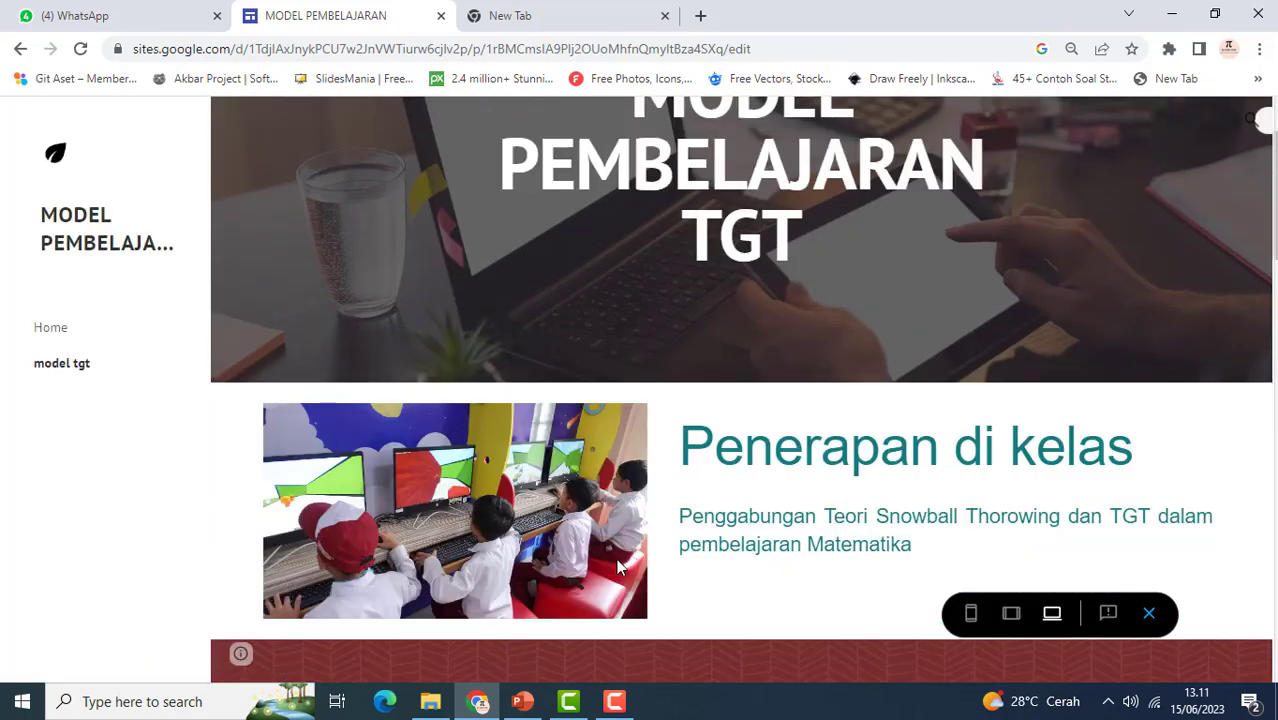
scroll(640, 567, down, 3)
scroll(650, 465, up, 4)
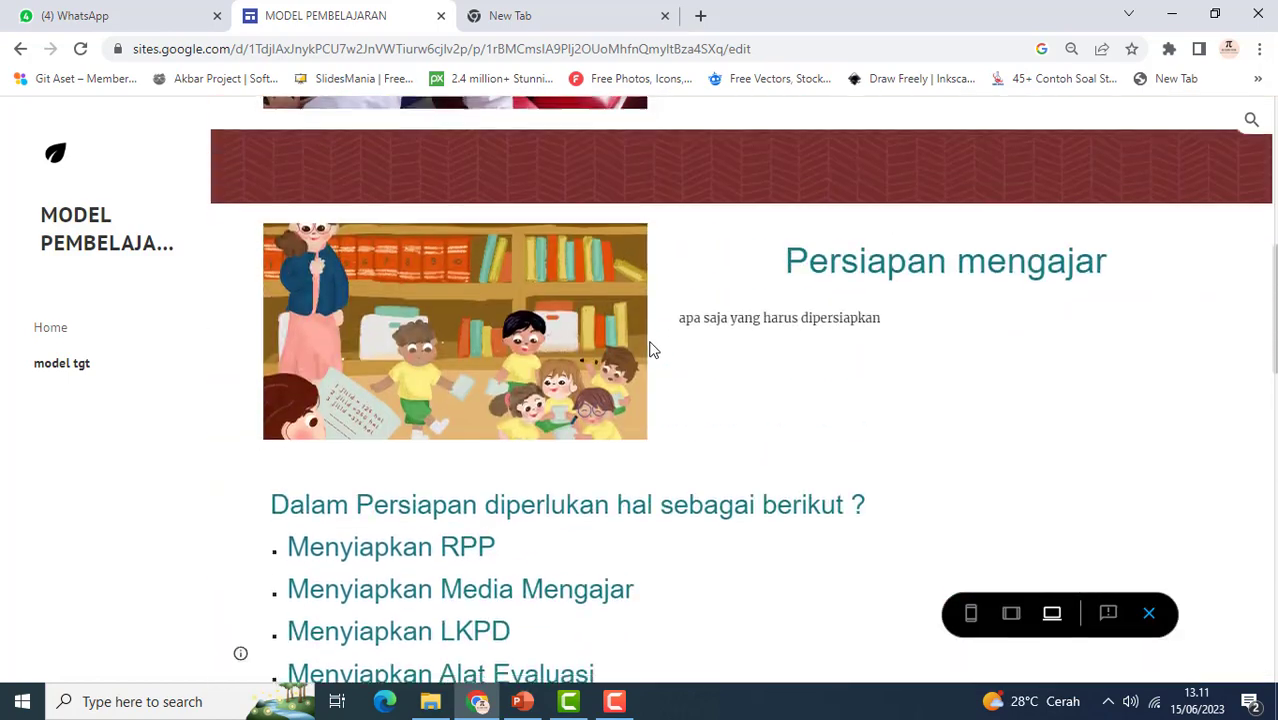
scroll(650, 350, up, 5)
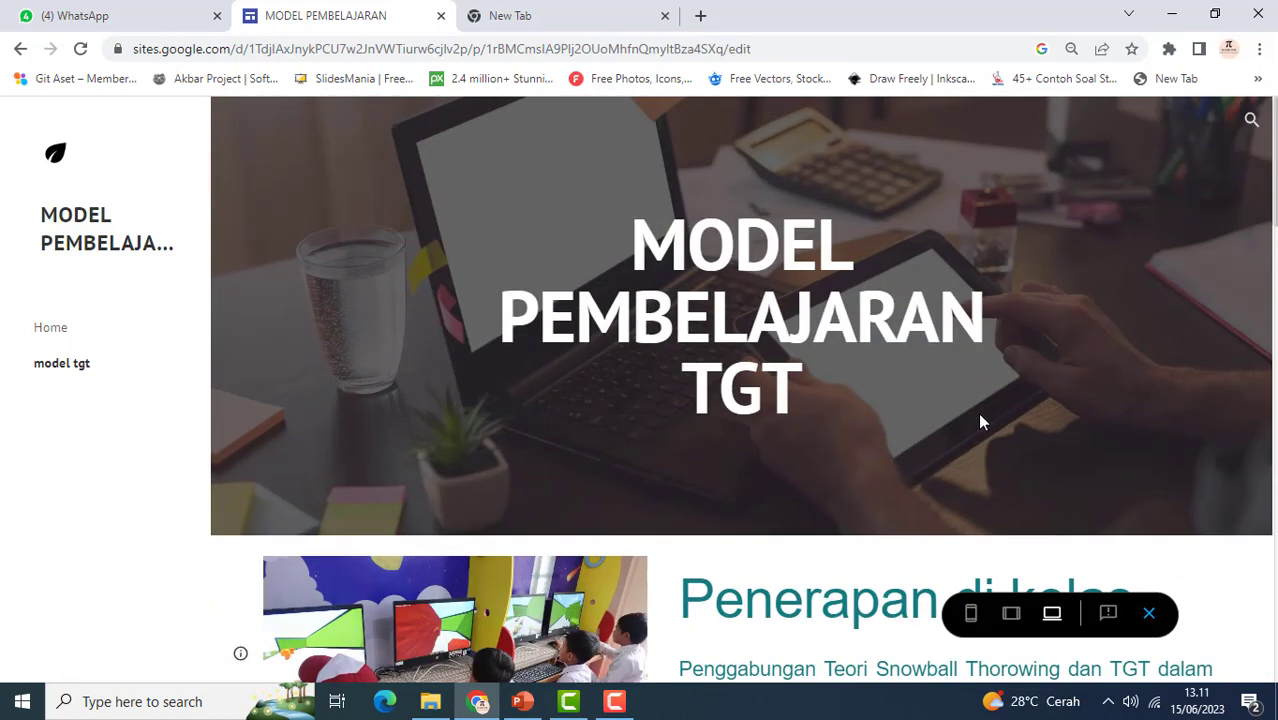
click(1149, 613)
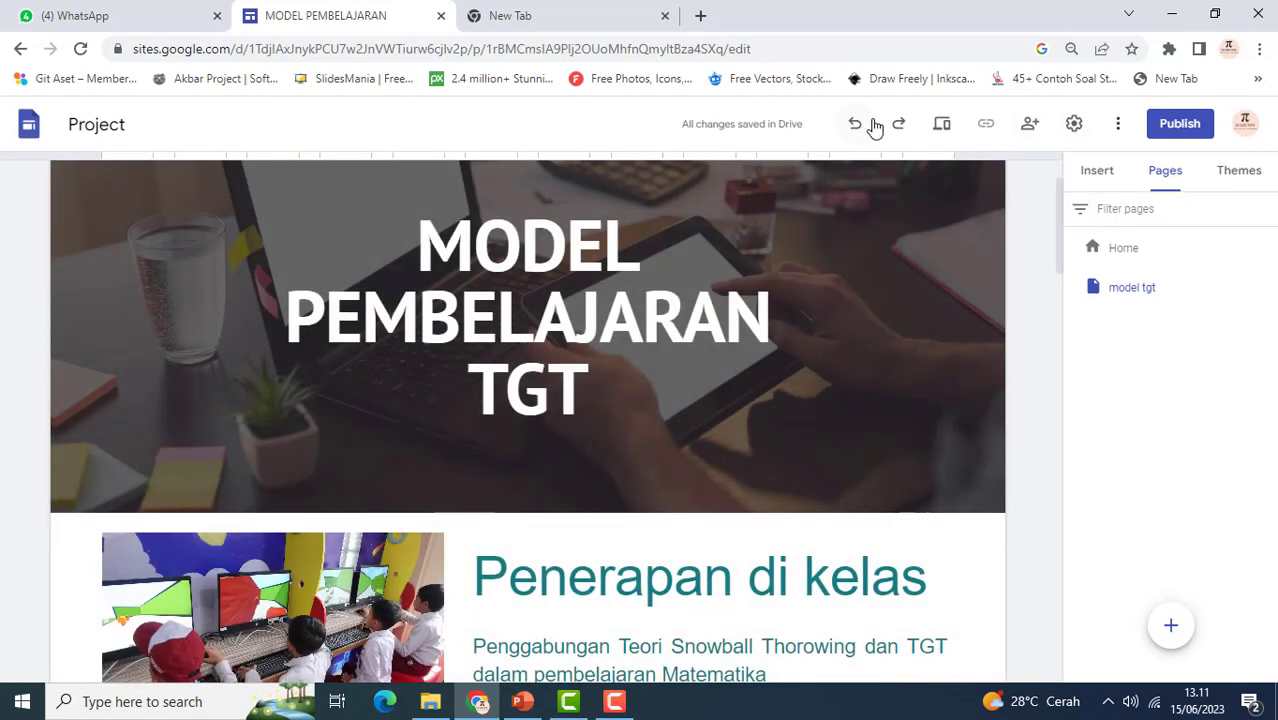
Start publishing the site to the web with the web address "model-pembelajaran", leaving the search engine request unticked
click(1178, 127)
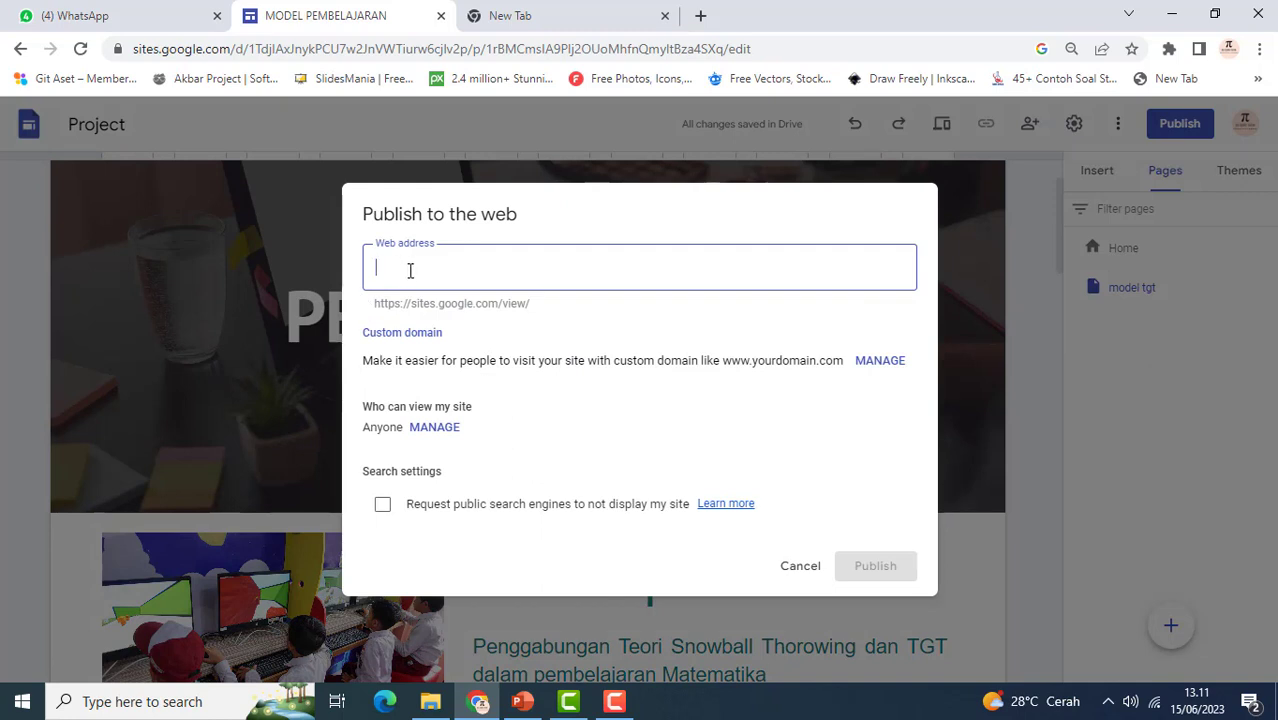
text(model-pe)
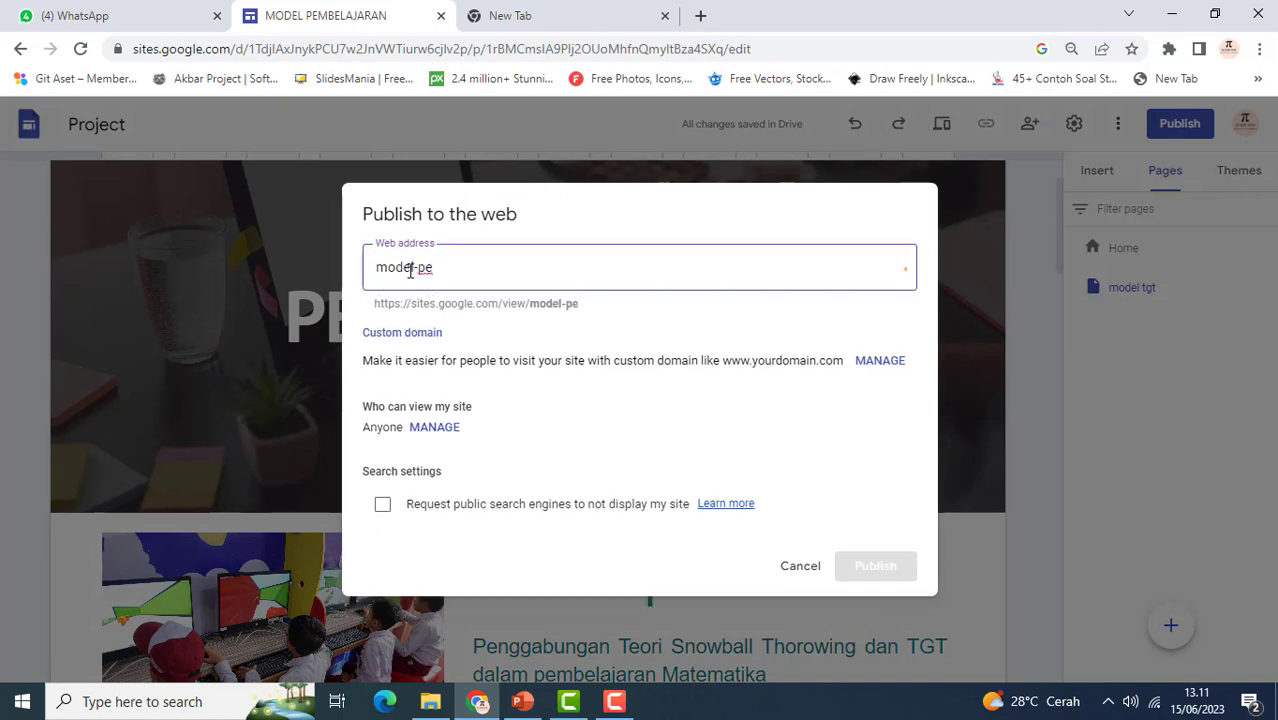
text(mbelajaran)
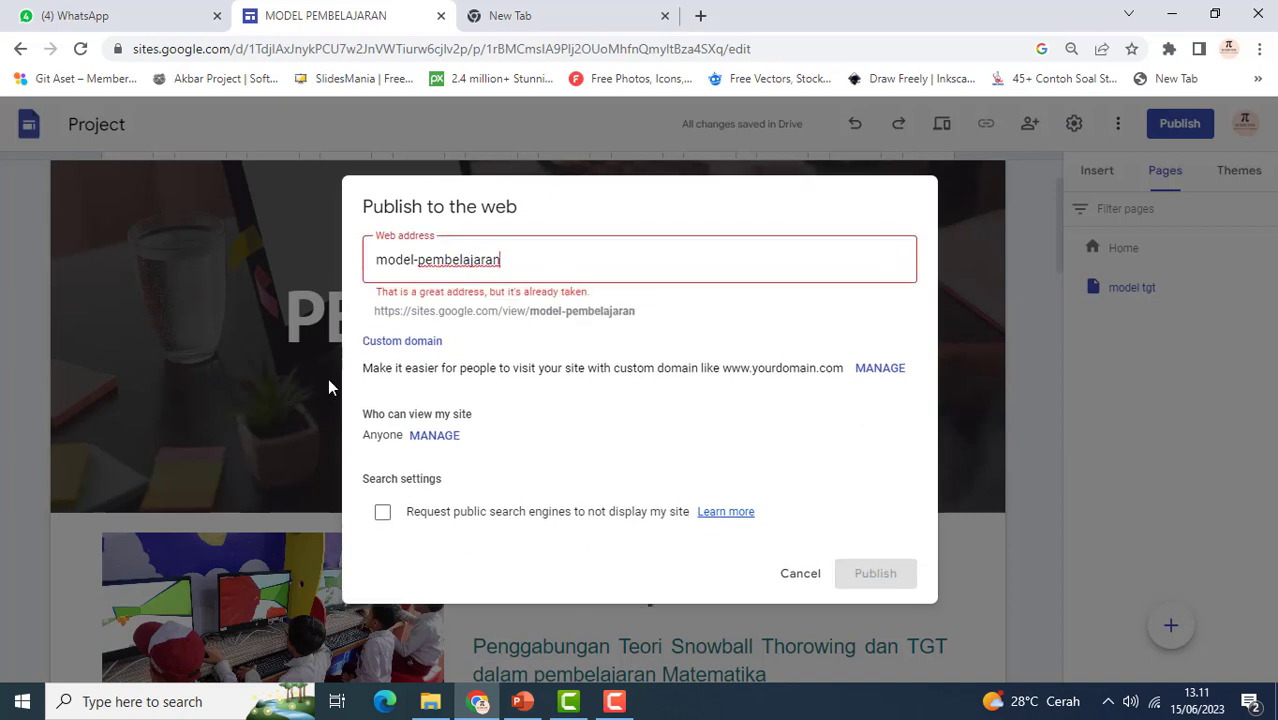
click(385, 515)
click(383, 514)
Extend the web address to "model-pembelajaraninovatif" and publish the site
click(523, 259)
text(i)
text(i)
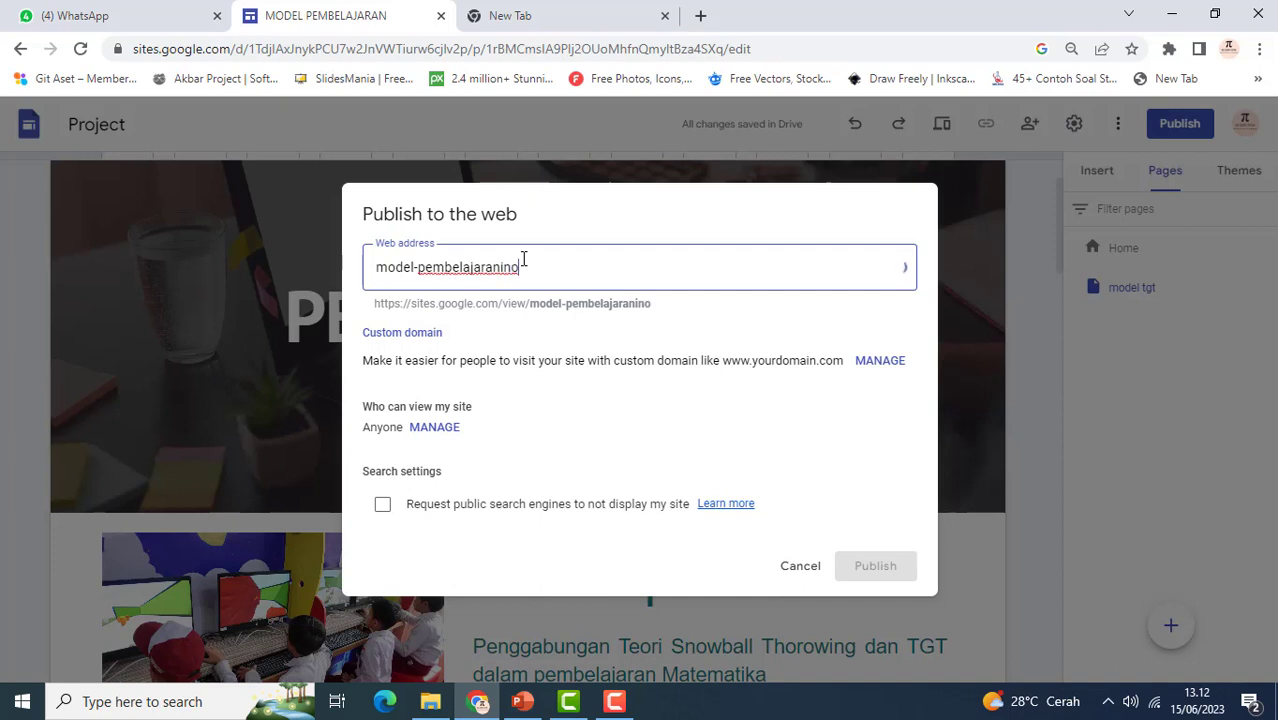
text(vatif)
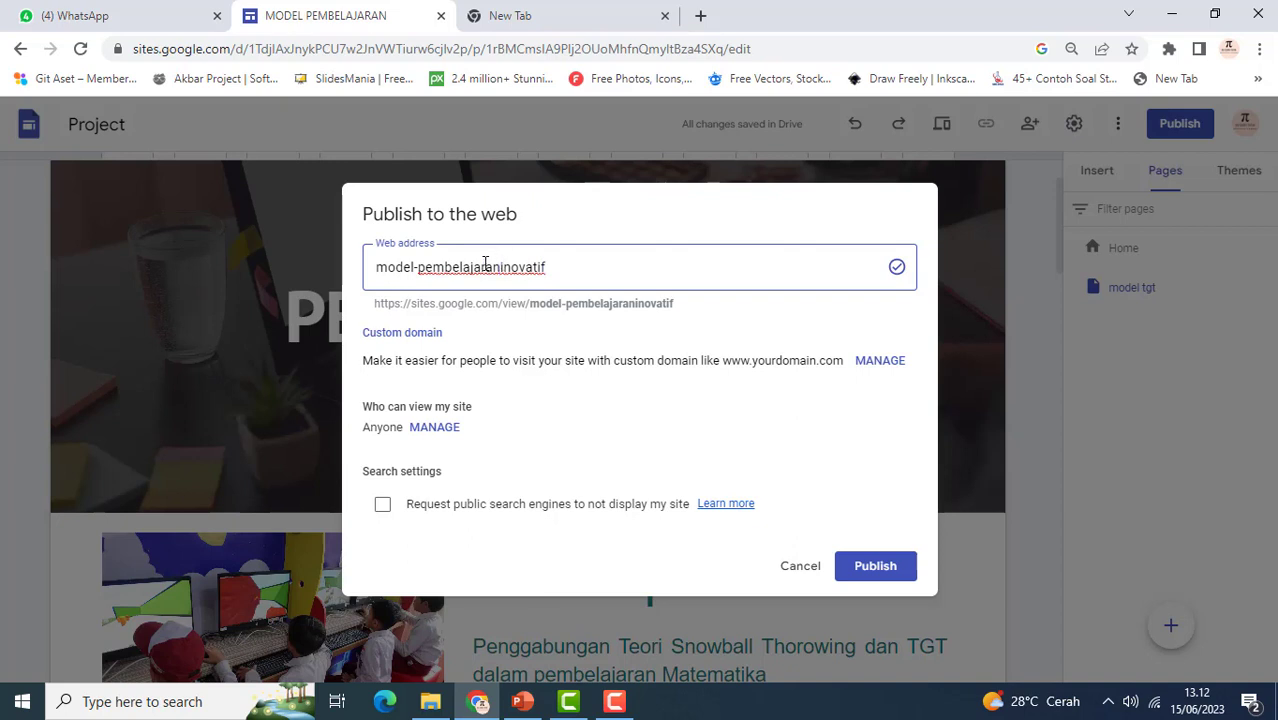
text(-)
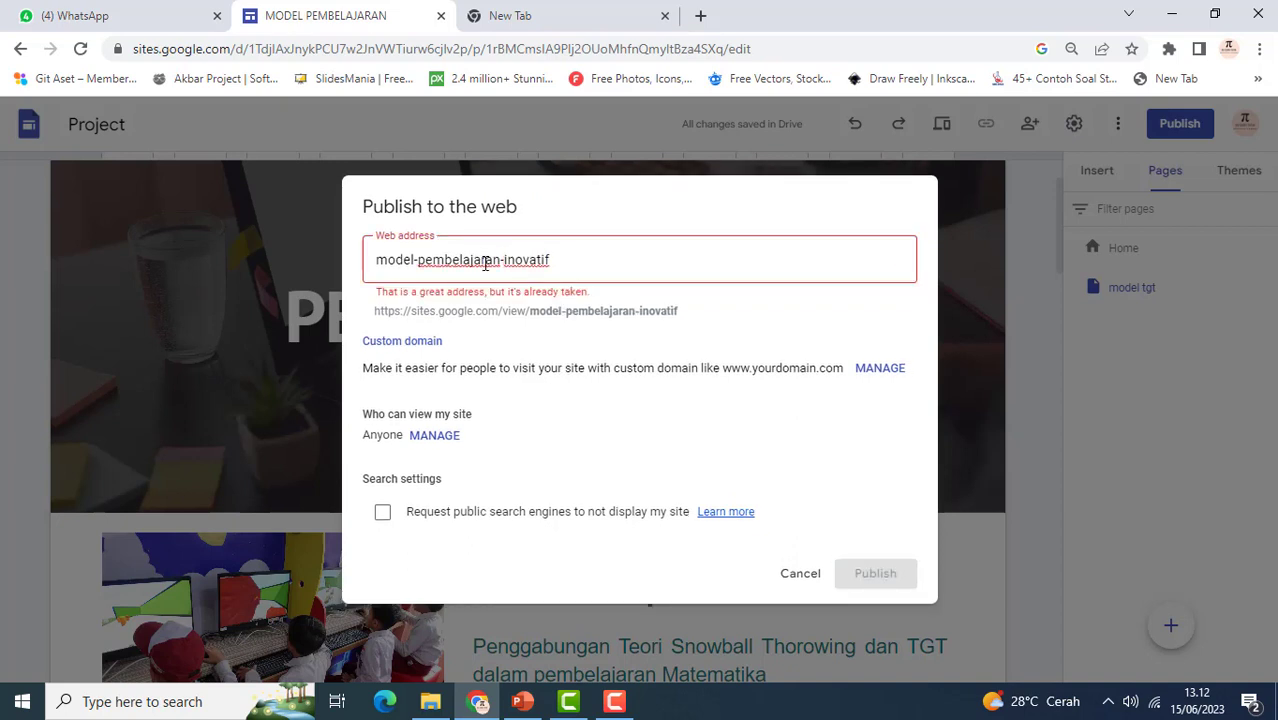
key(BackSpace)
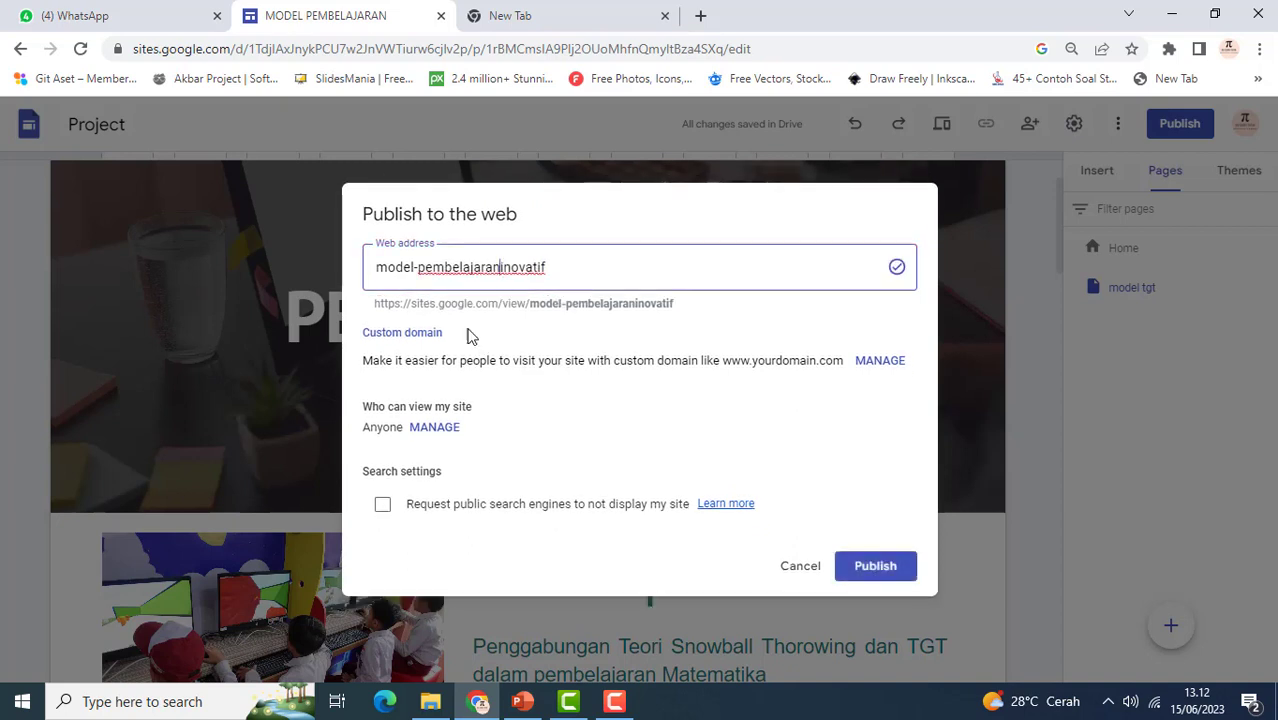
click(866, 572)
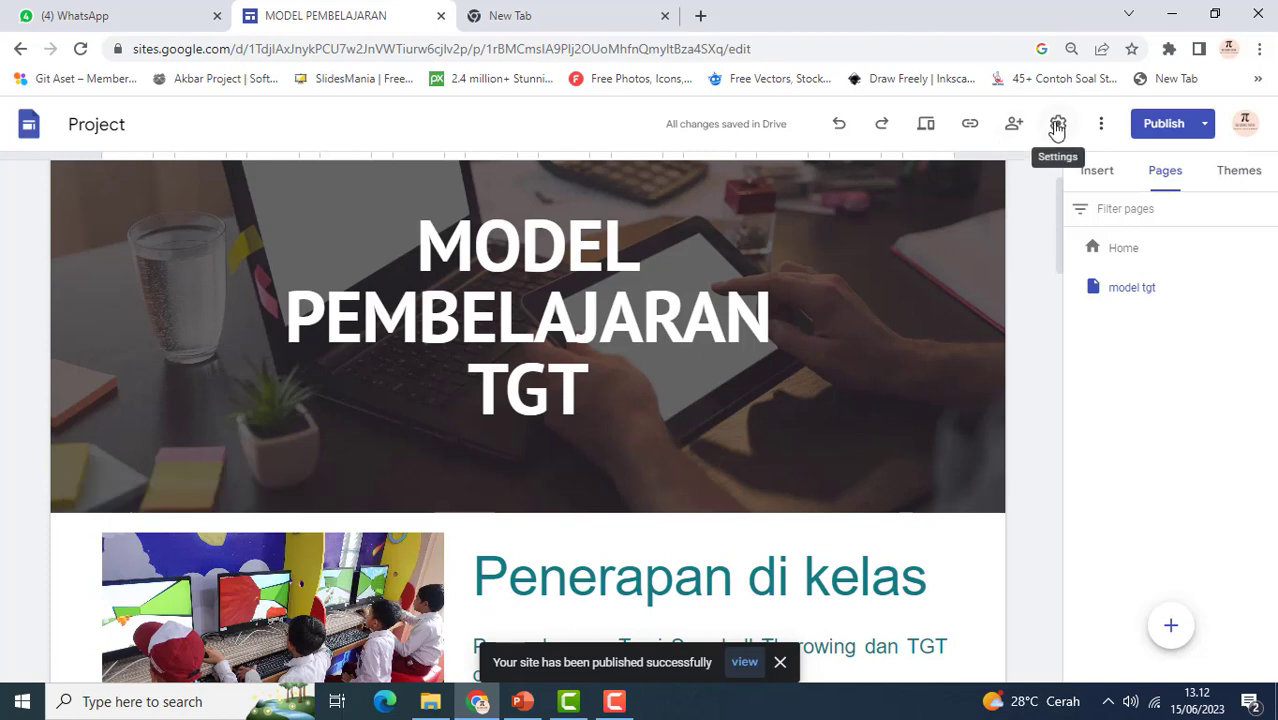
View the published site, look through the model tgt page, and open its Home page
click(1166, 124)
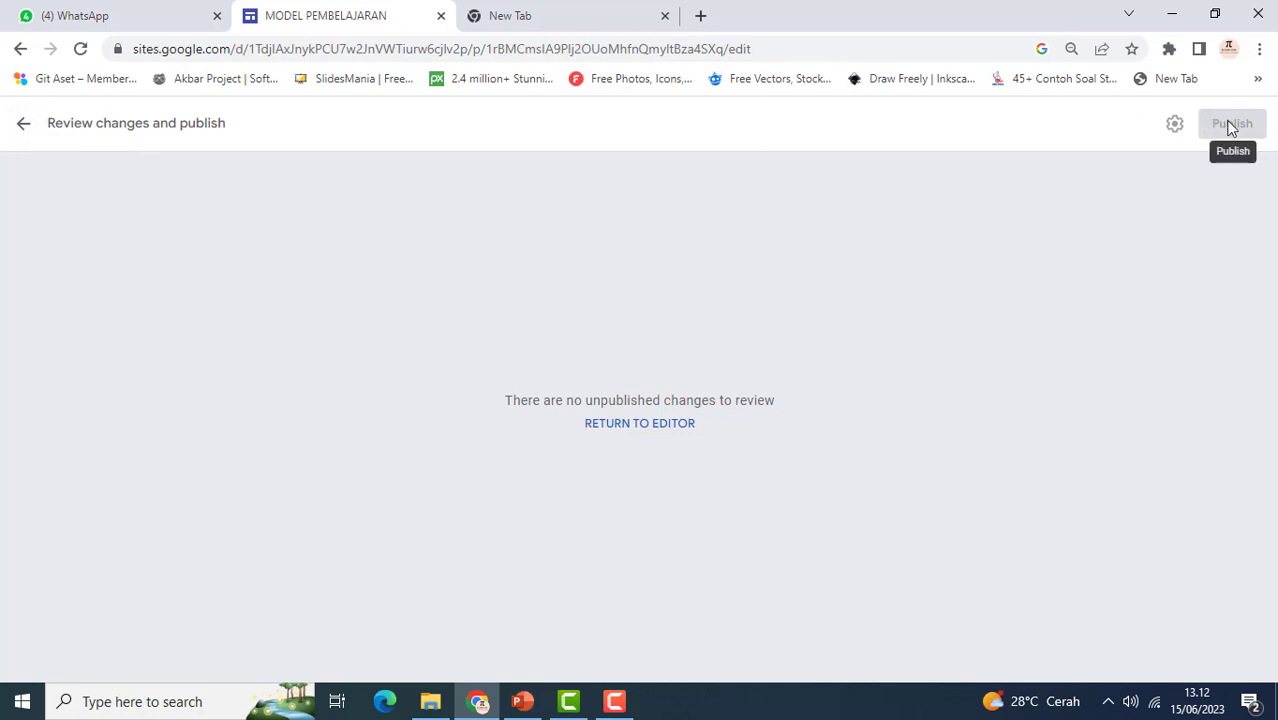
click(23, 125)
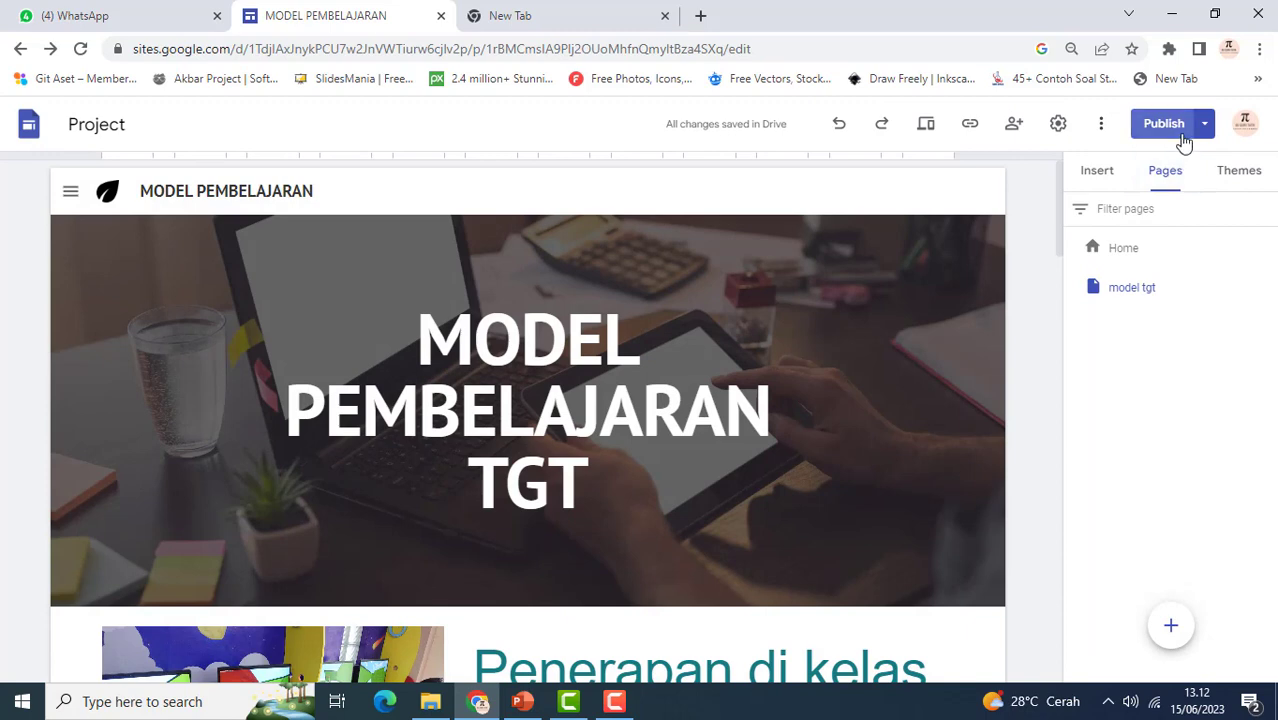
click(1206, 128)
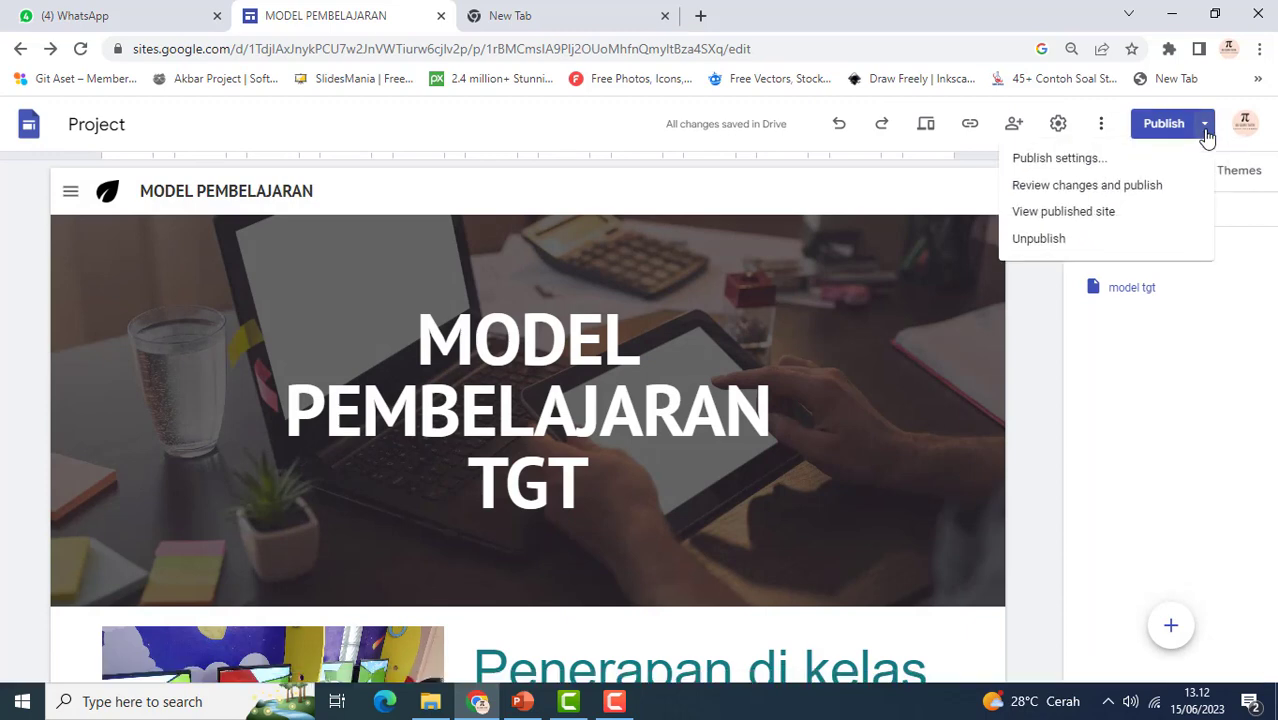
click(1072, 219)
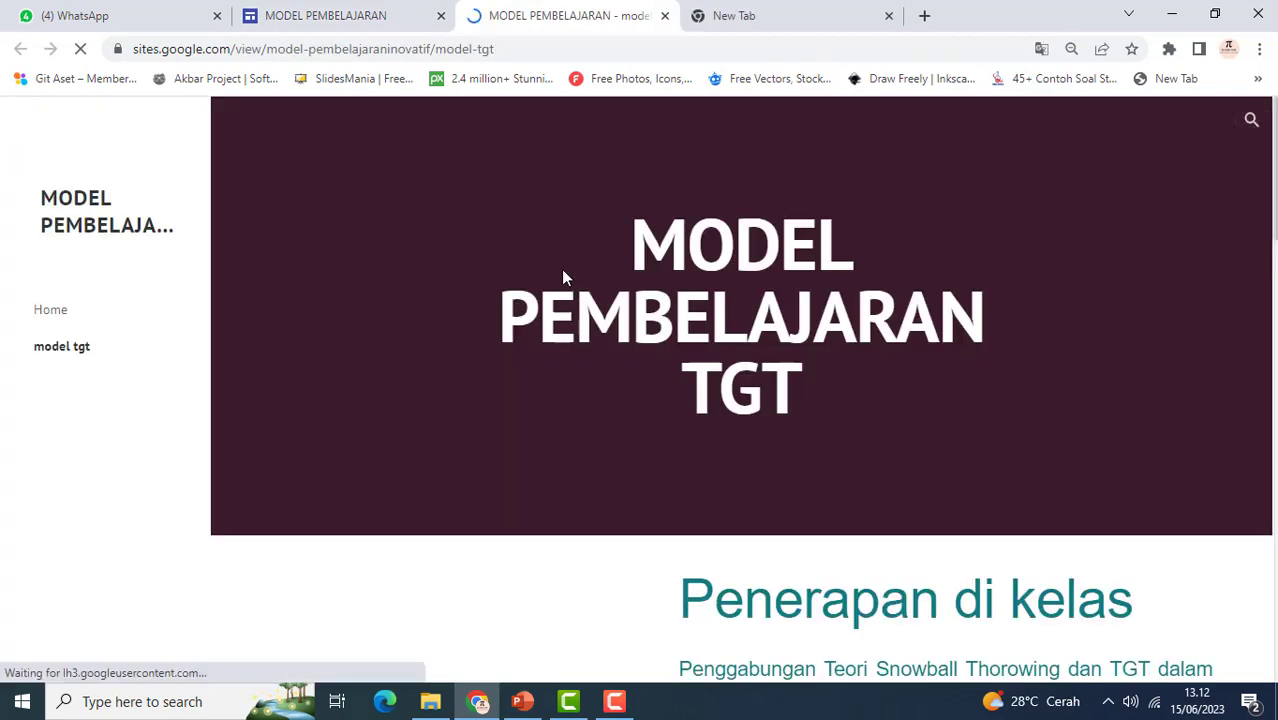
scroll(779, 433, down, 4)
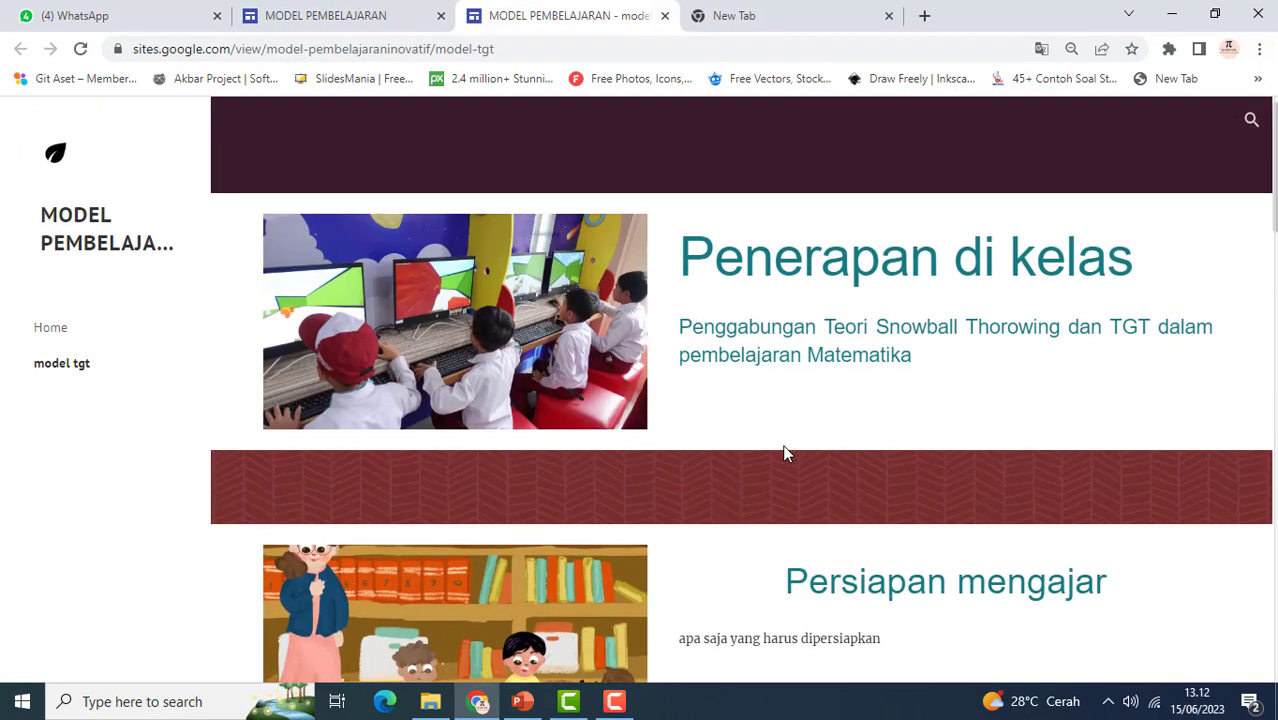
scroll(784, 446, down, 8)
scroll(785, 452, up, 8)
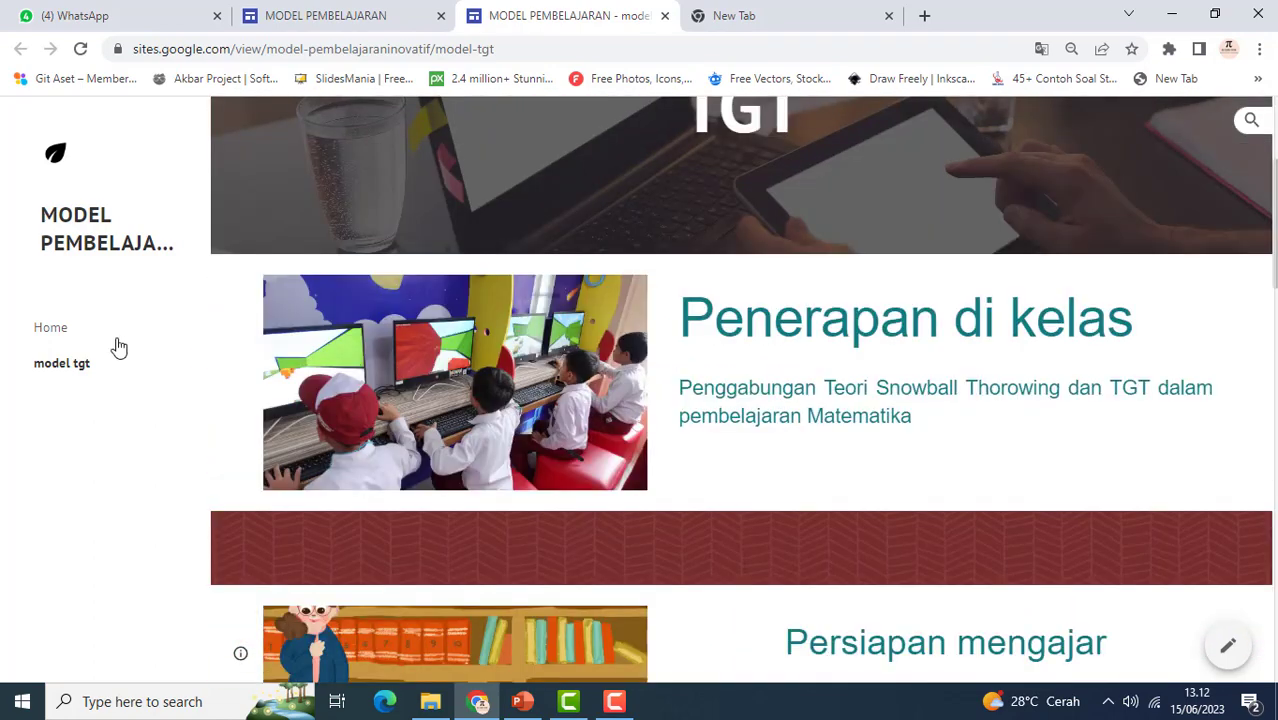
click(55, 329)
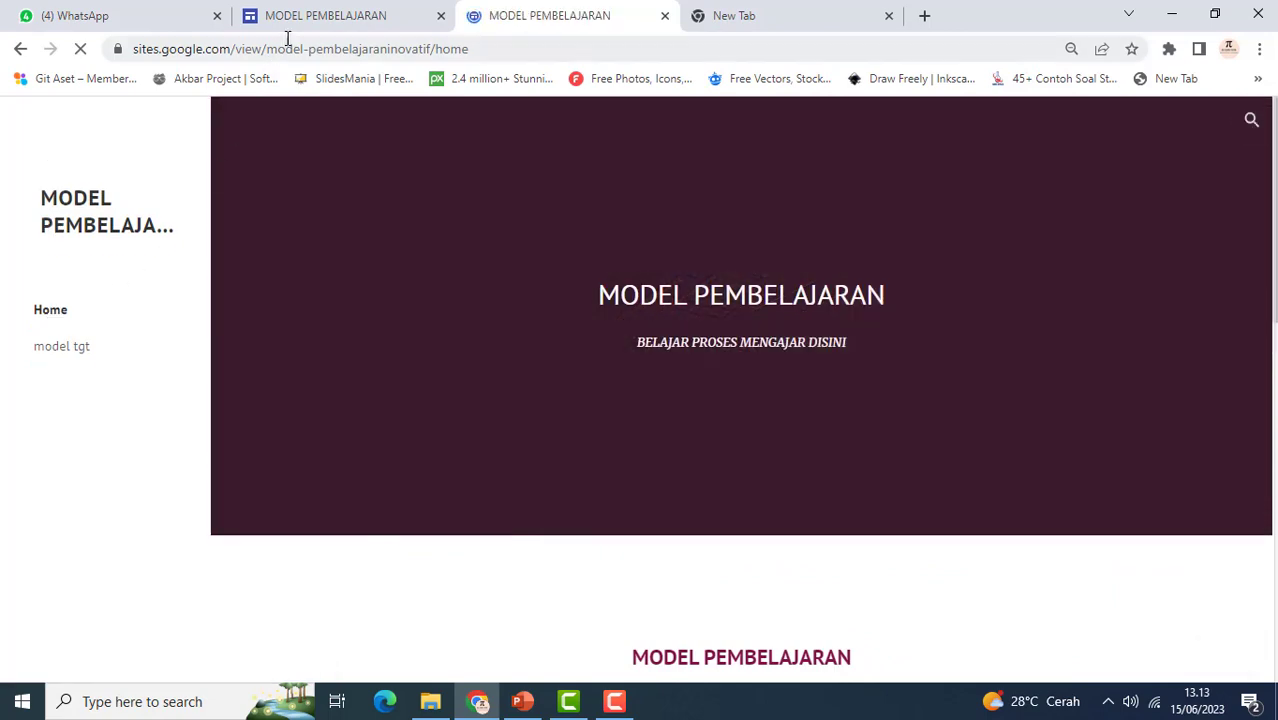
Return to the site editor and copy the published site link
click(330, 18)
click(1240, 188)
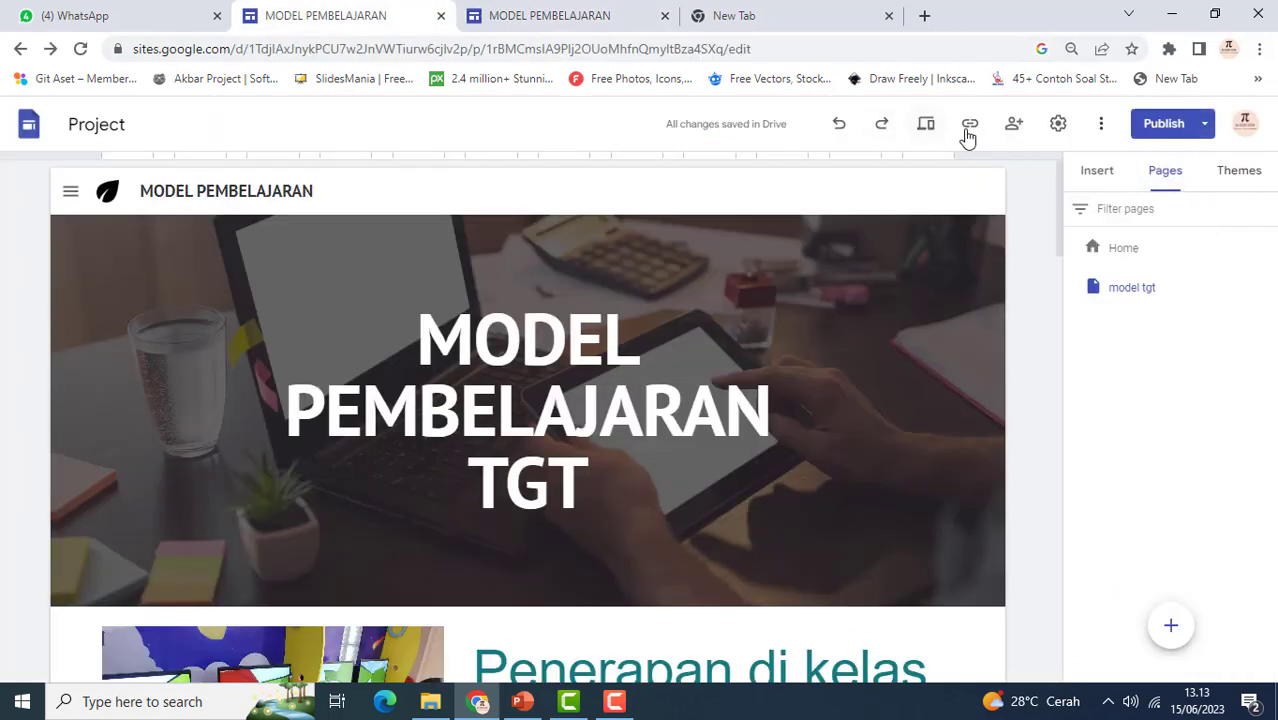
click(1059, 126)
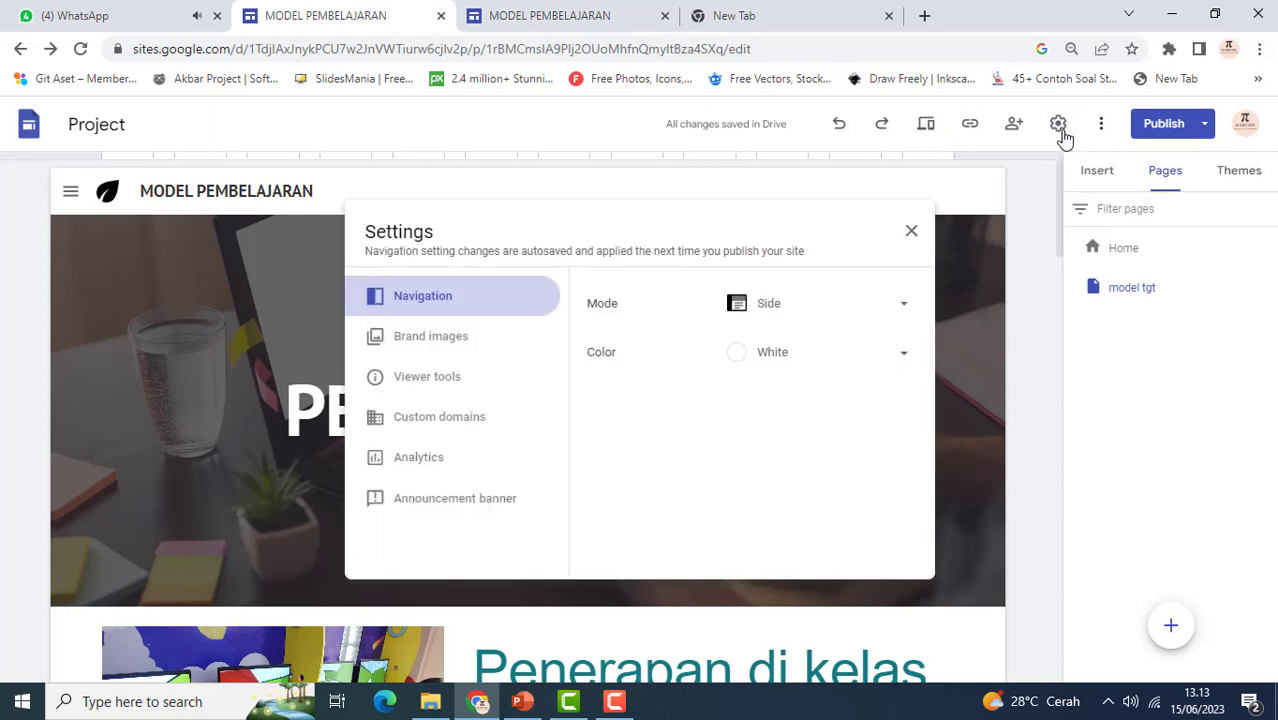
click(911, 232)
click(972, 128)
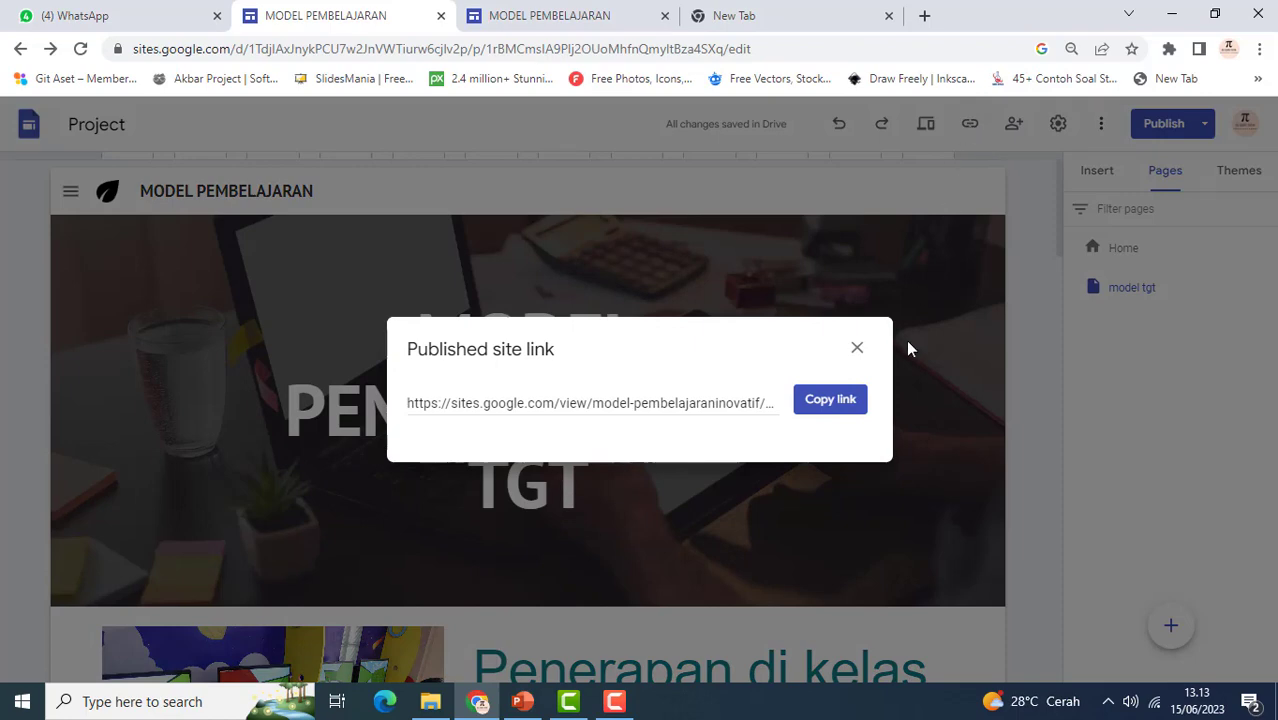
click(830, 400)
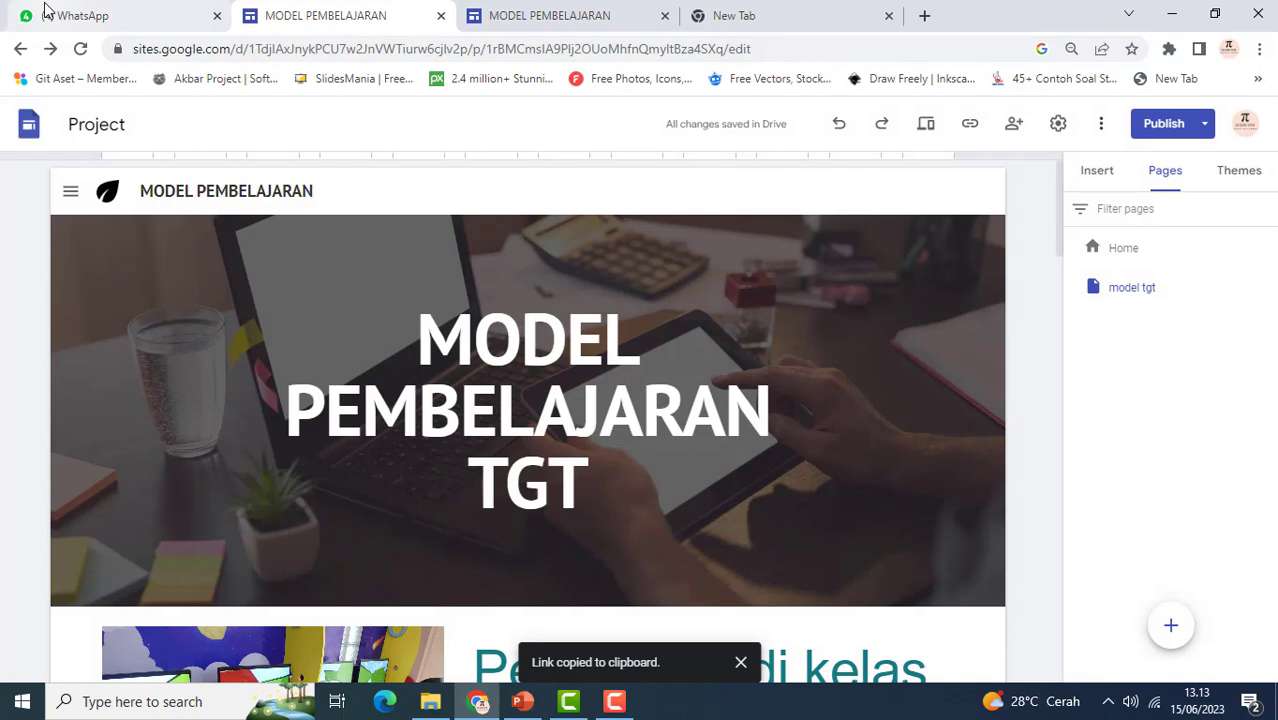
Copy the published site link from the project's sharing settings and close them
click(1015, 125)
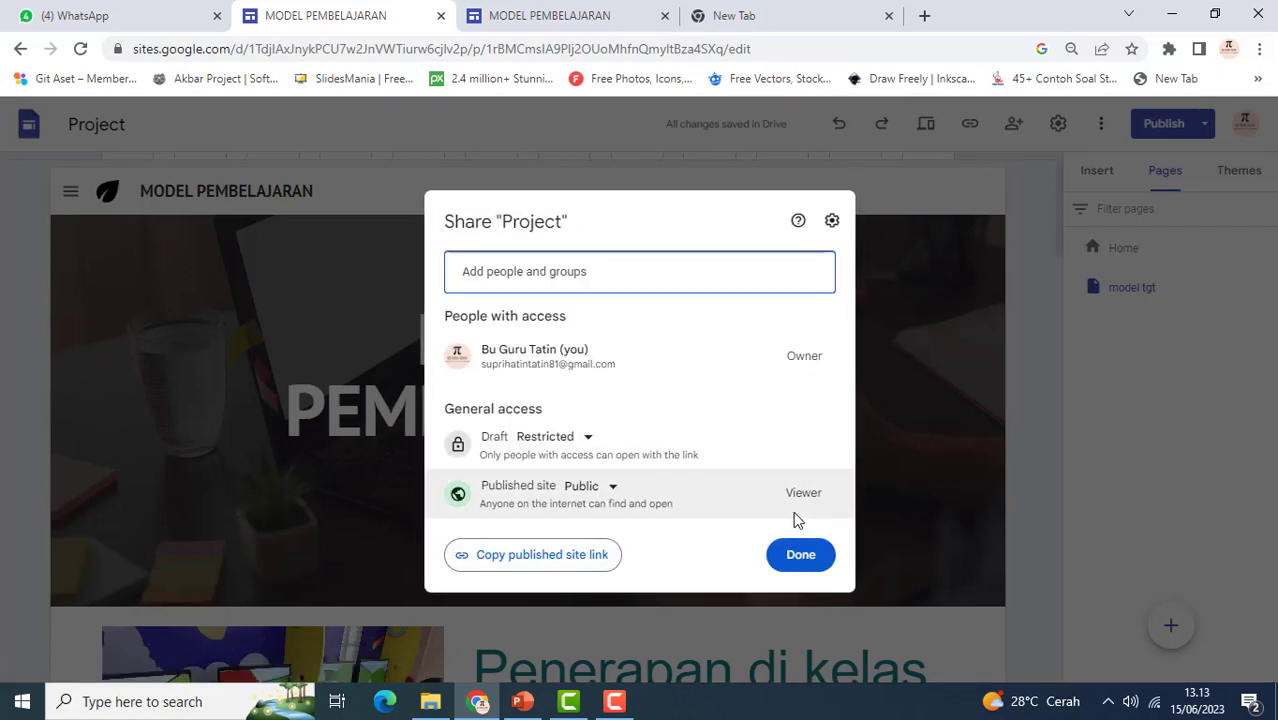
click(549, 565)
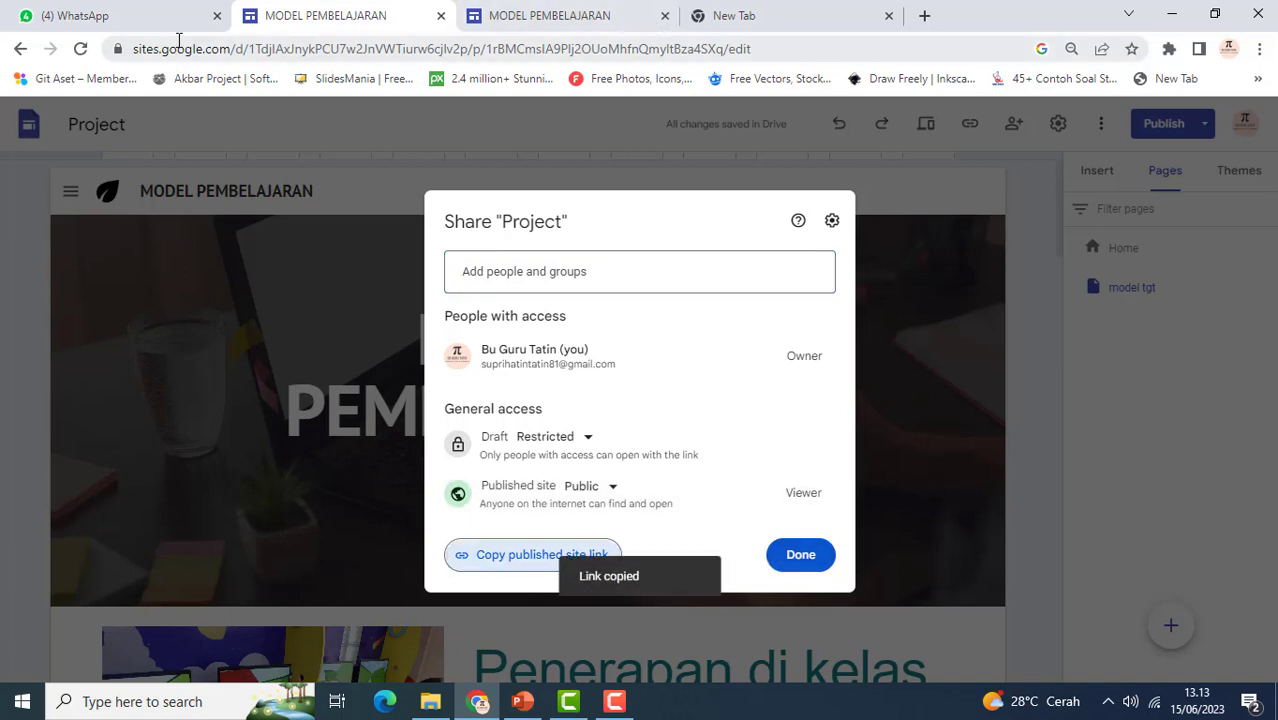
click(806, 561)
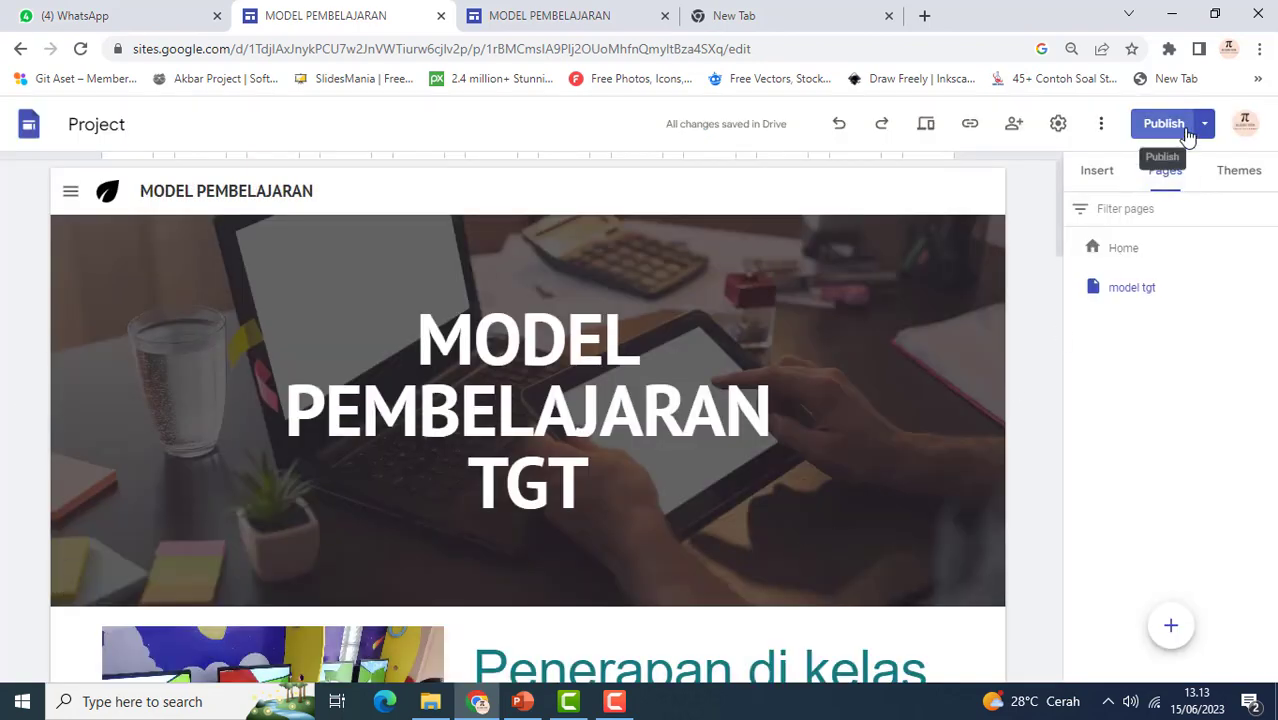
Check for unpublished changes and open the published site's model tgt page once more
click(1172, 130)
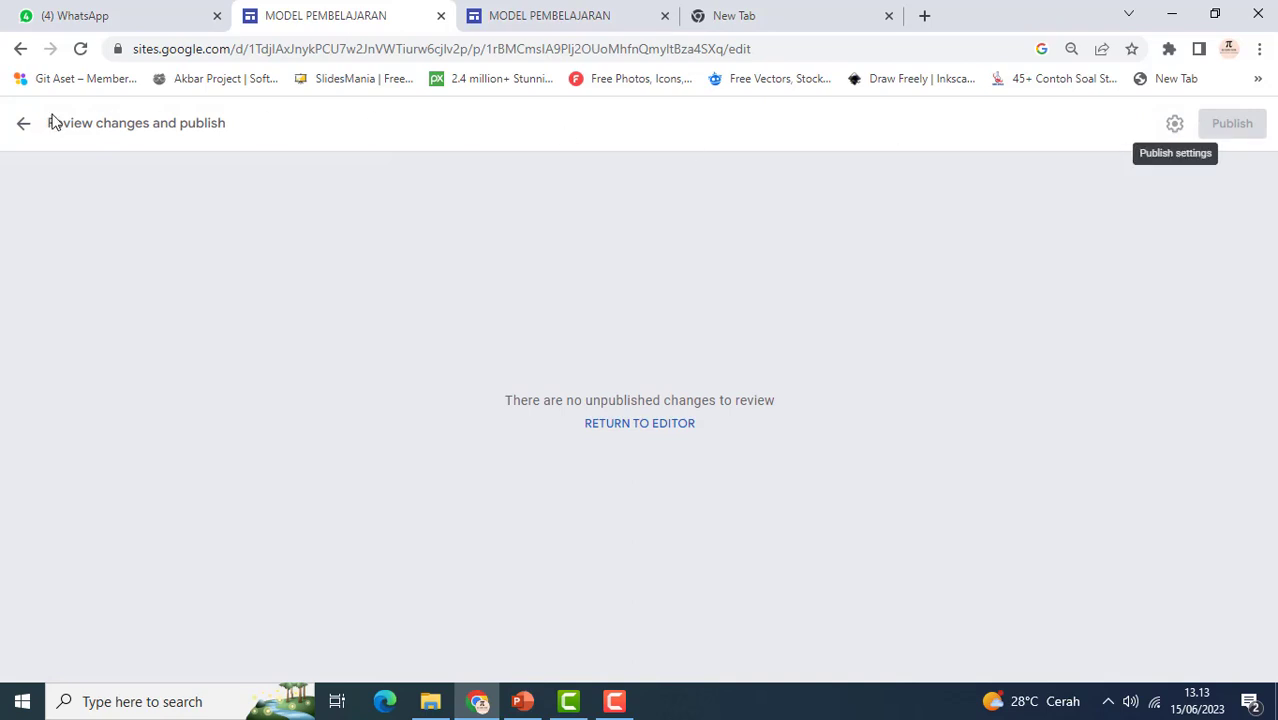
click(20, 48)
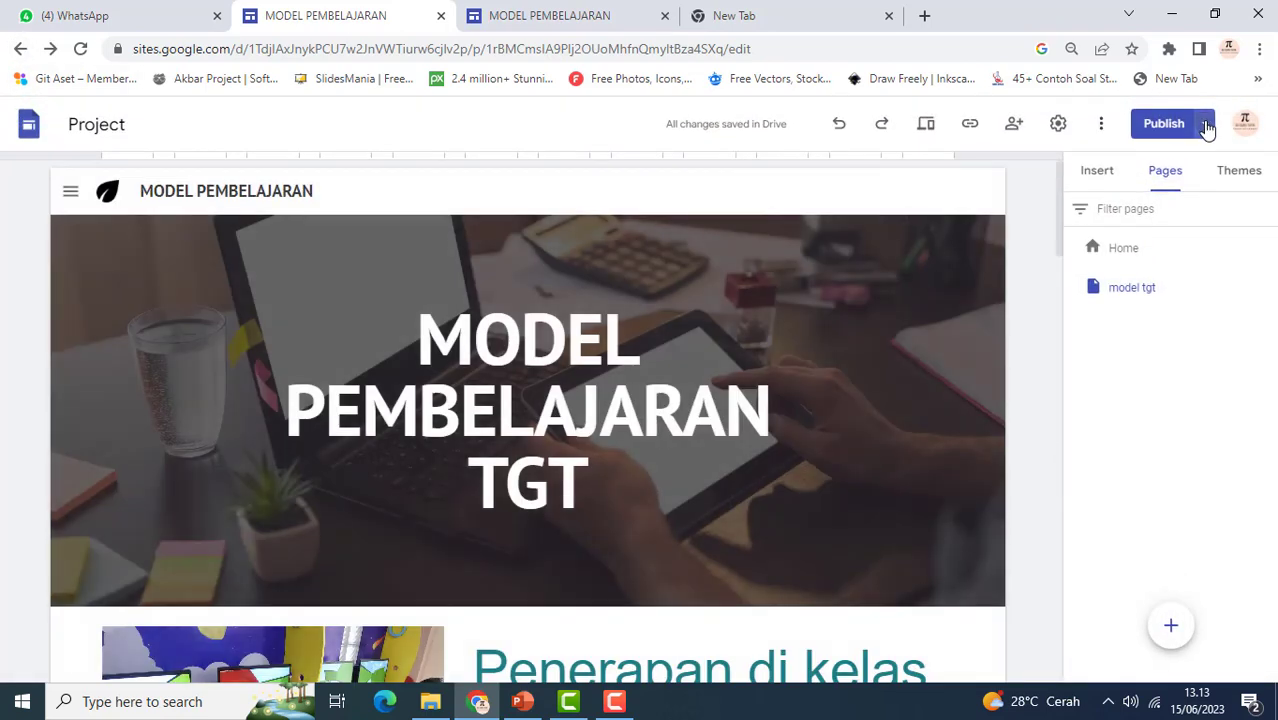
click(1205, 123)
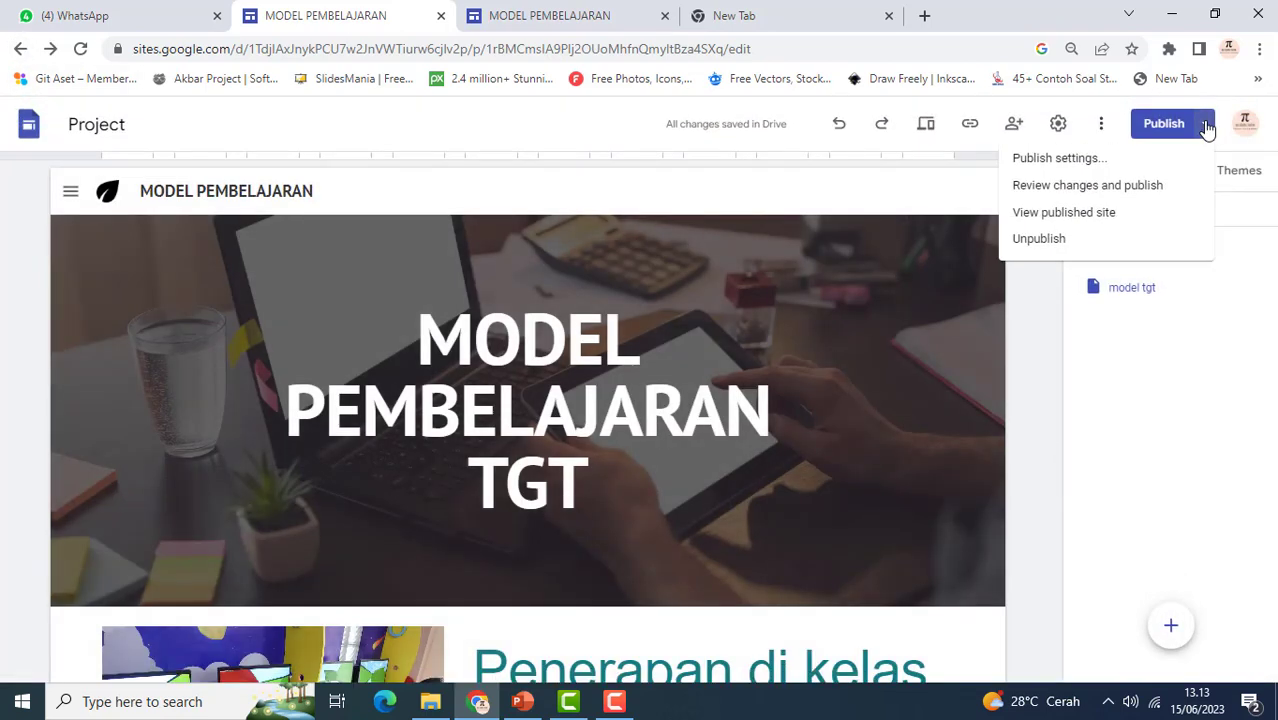
click(1087, 217)
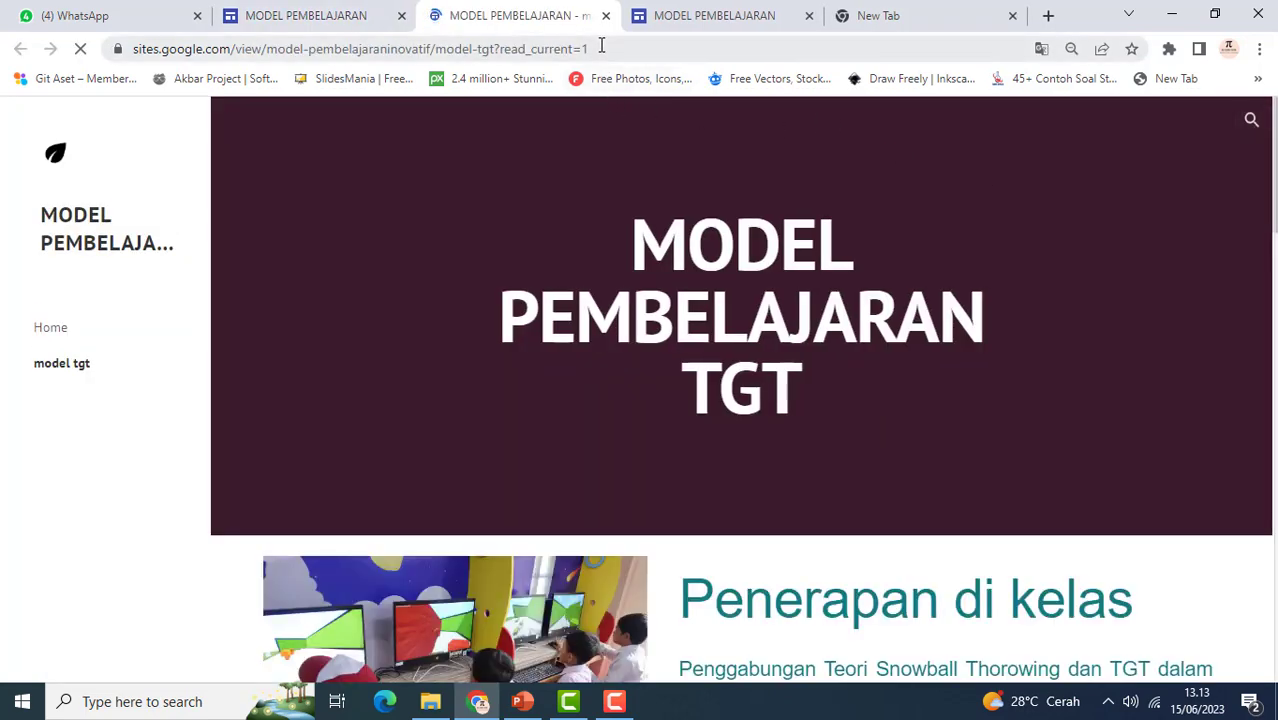
Select the published page's web address, return to the site editor, and look over the upper part of the model tgt page
drag(494, 48, 130, 66)
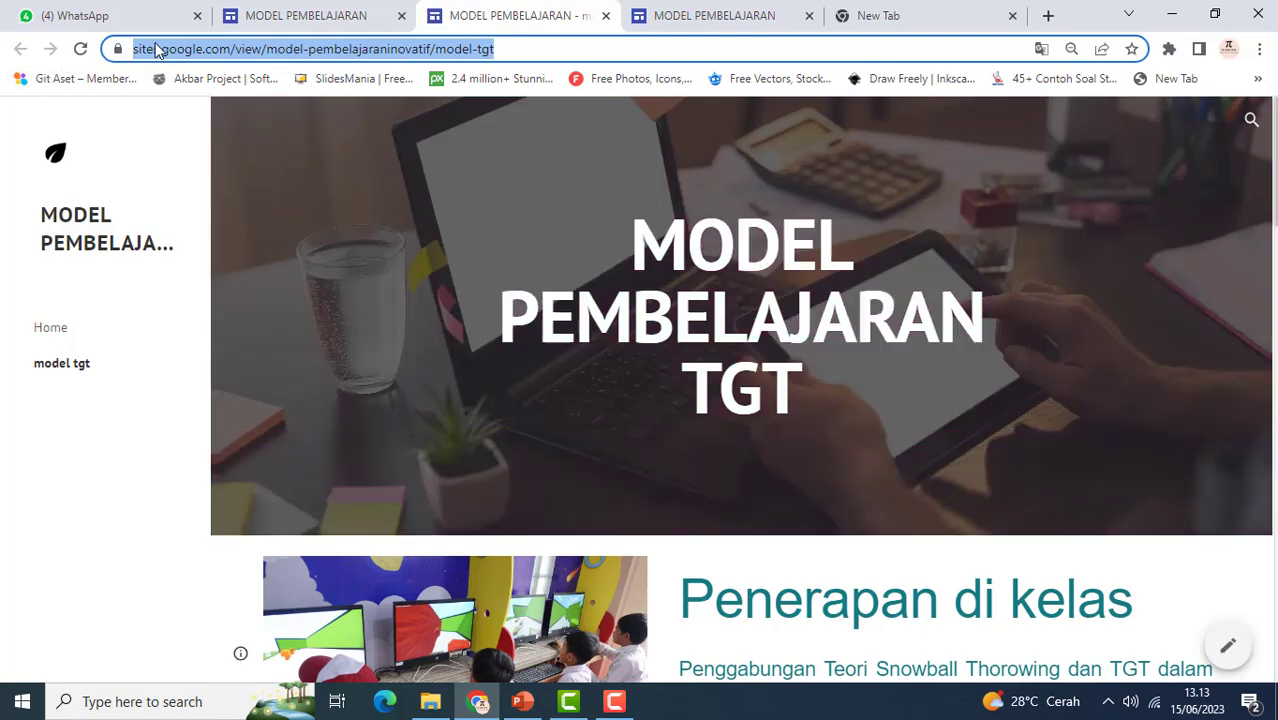
click(372, 8)
scroll(710, 444, down, 5)
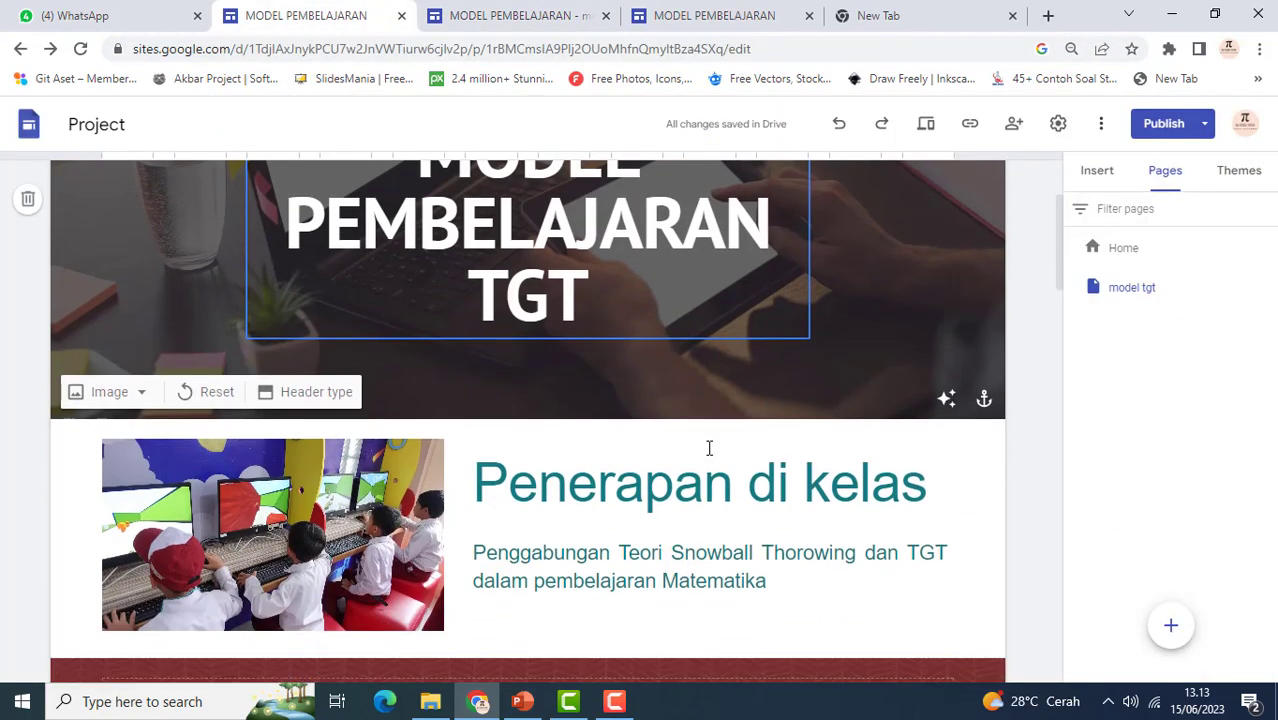
scroll(710, 447, down, 2)
scroll(710, 448, up, 7)
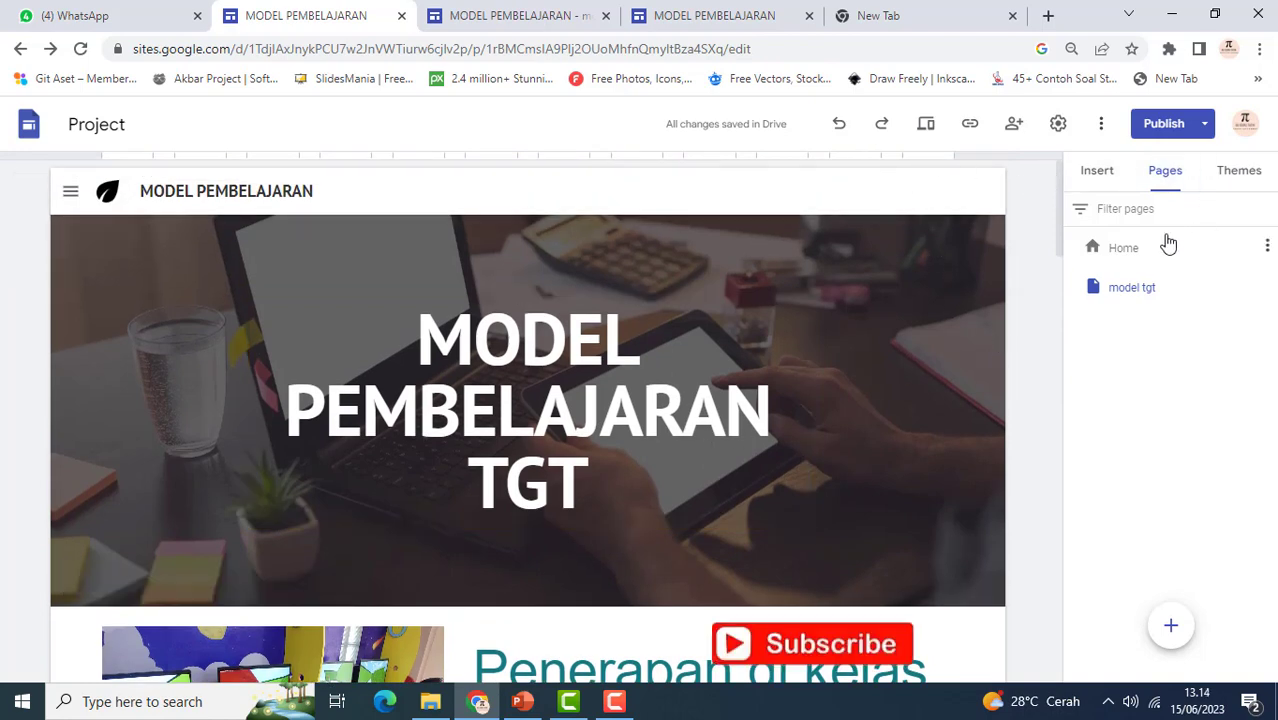
Examine the elements available for insertion, from text boxes and content blocks through Docs, Slides, Sheets, Forms and Charts
click(1100, 176)
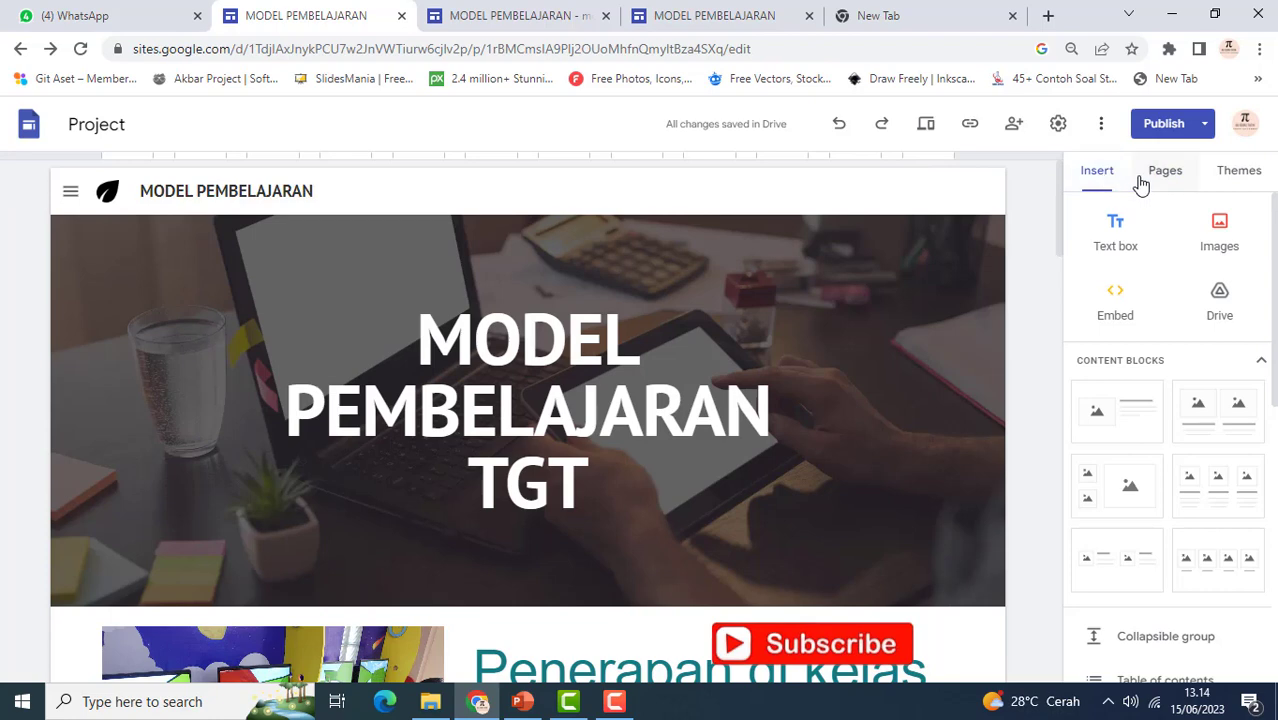
click(1150, 178)
click(1090, 176)
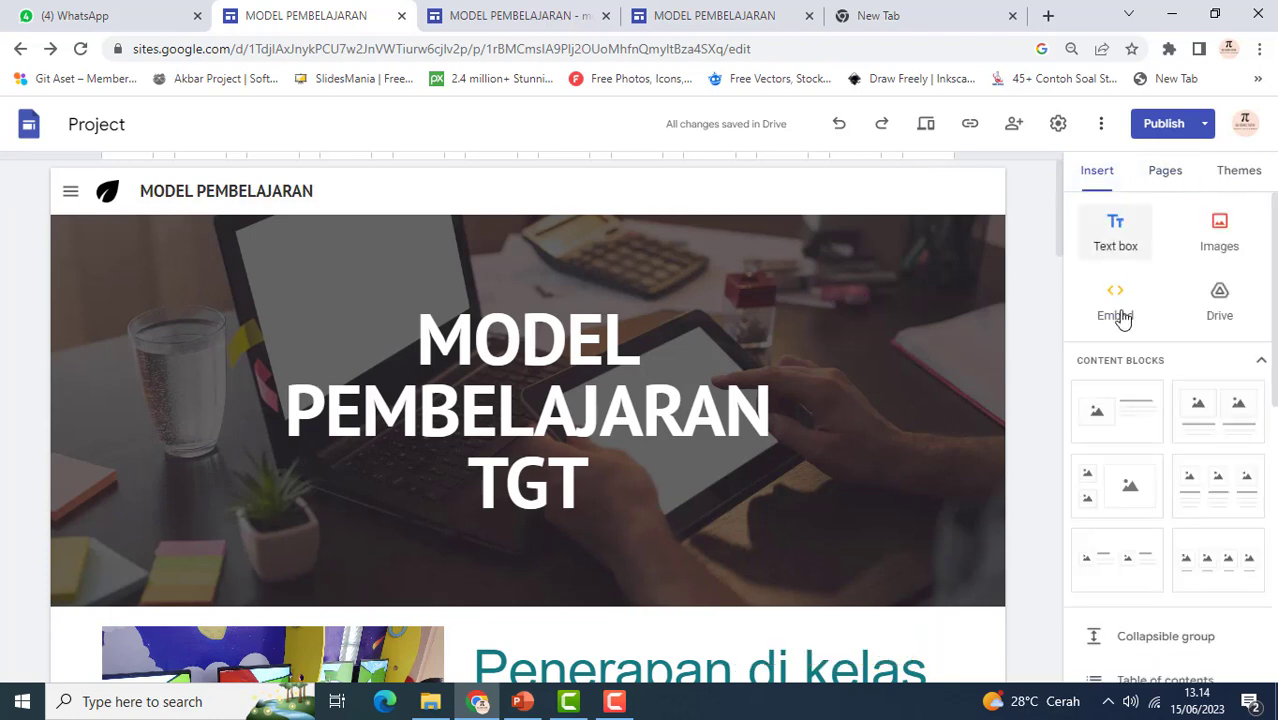
scroll(1095, 508, down, 2)
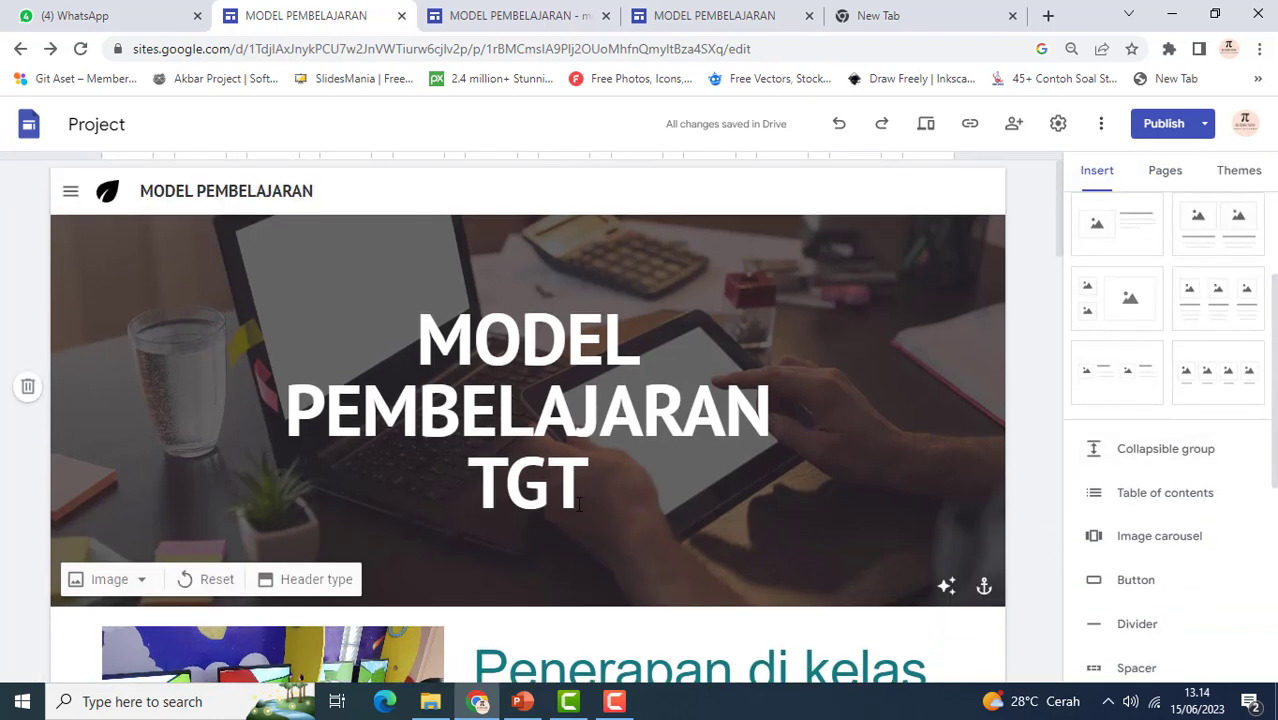
scroll(1160, 428, down, 5)
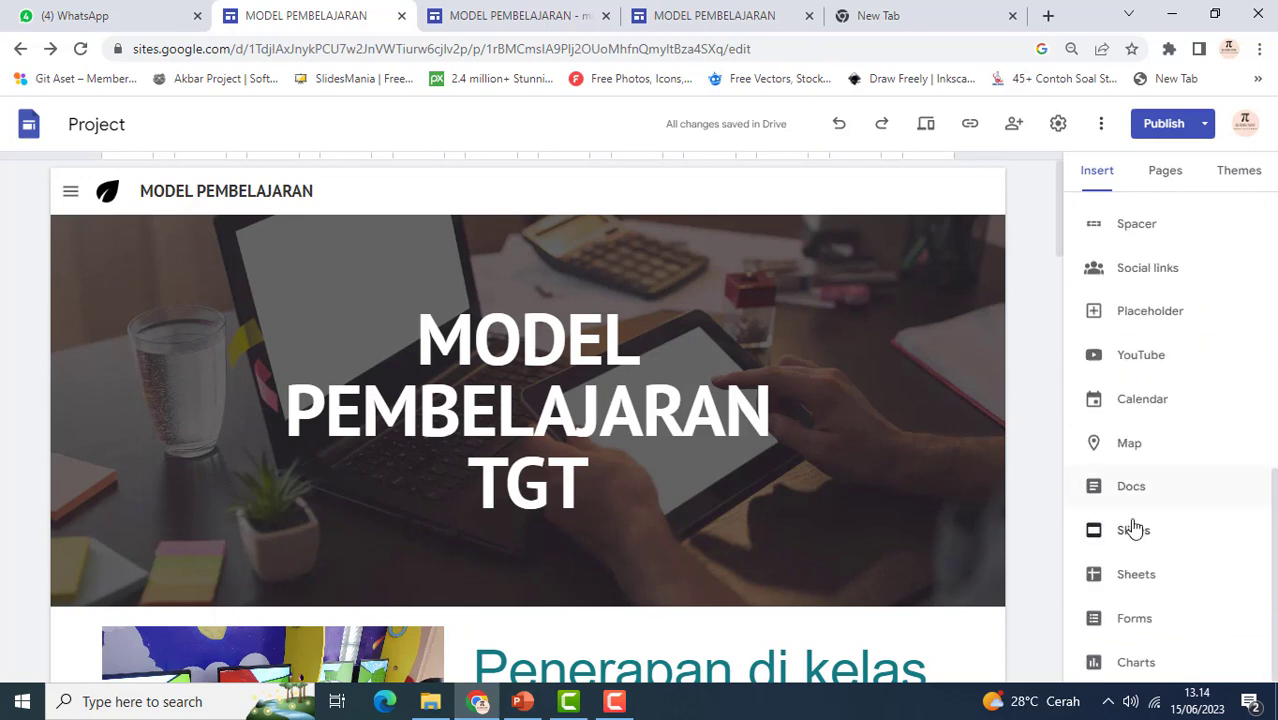
scroll(1133, 528, up, 1)
scroll(1133, 545, down, 1)
Fill the empty media placeholder beside PENDAHULUAN with the uploaded YouTube video "TUTORIAL PENGISIAN IKI DI APLIKASI TRK TIAP BULAN"
scroll(765, 508, down, 4)
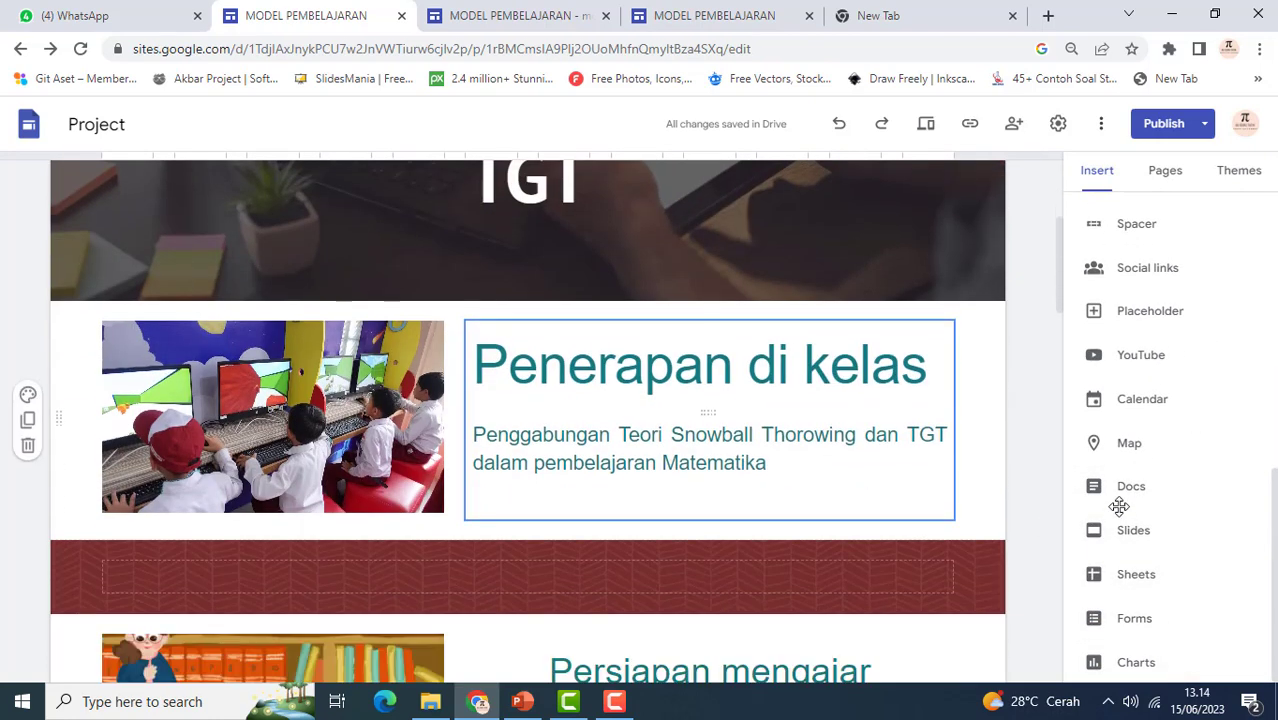
scroll(491, 605, down, 5)
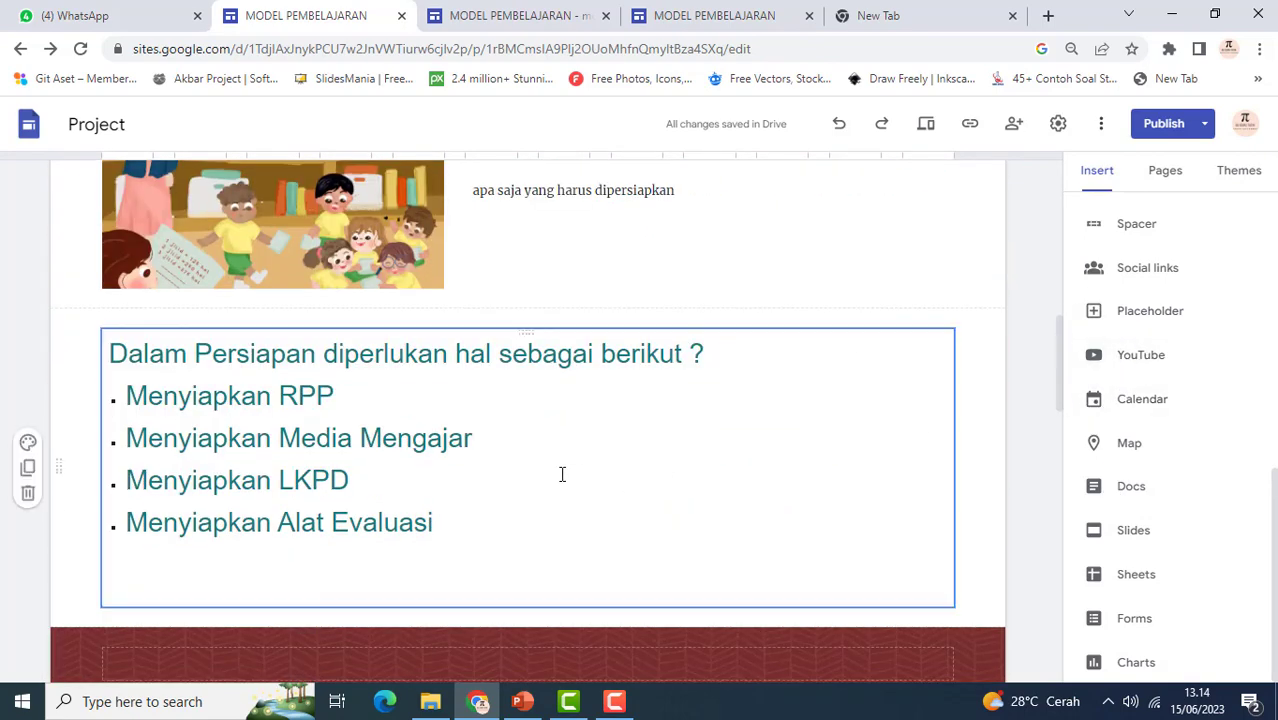
scroll(562, 474, down, 9)
scroll(562, 480, down, 6)
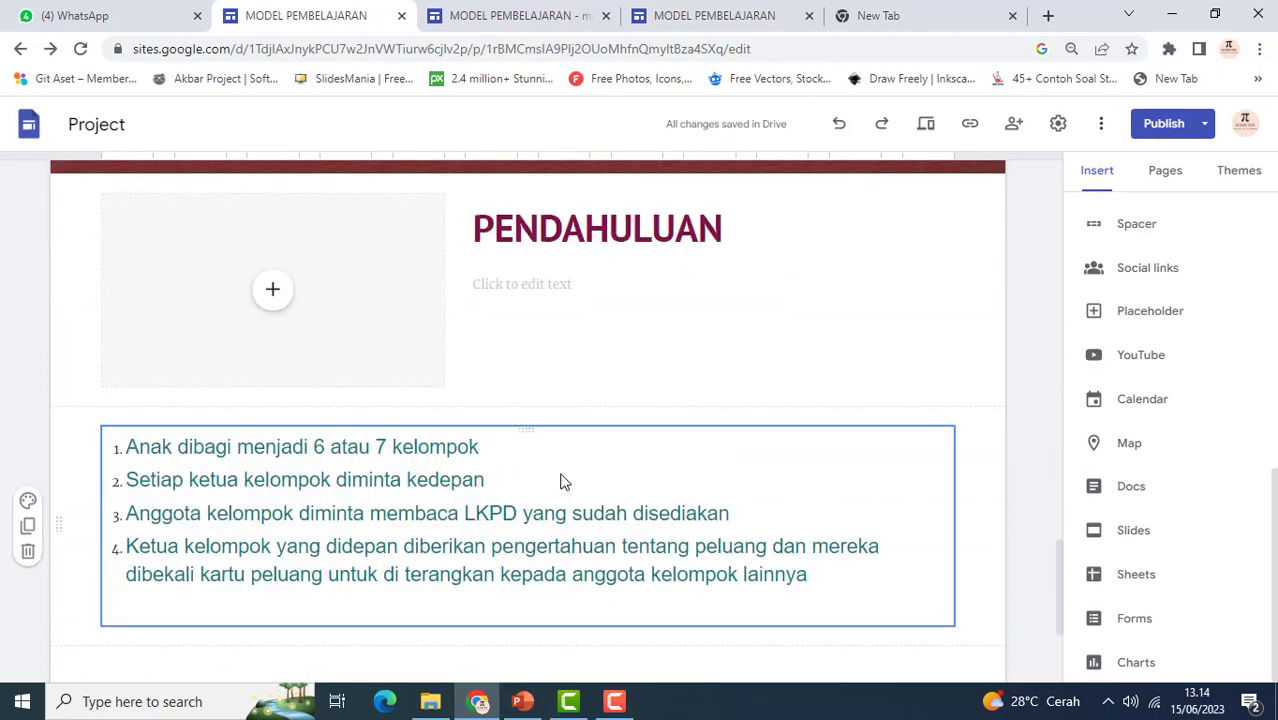
scroll(562, 482, up, 2)
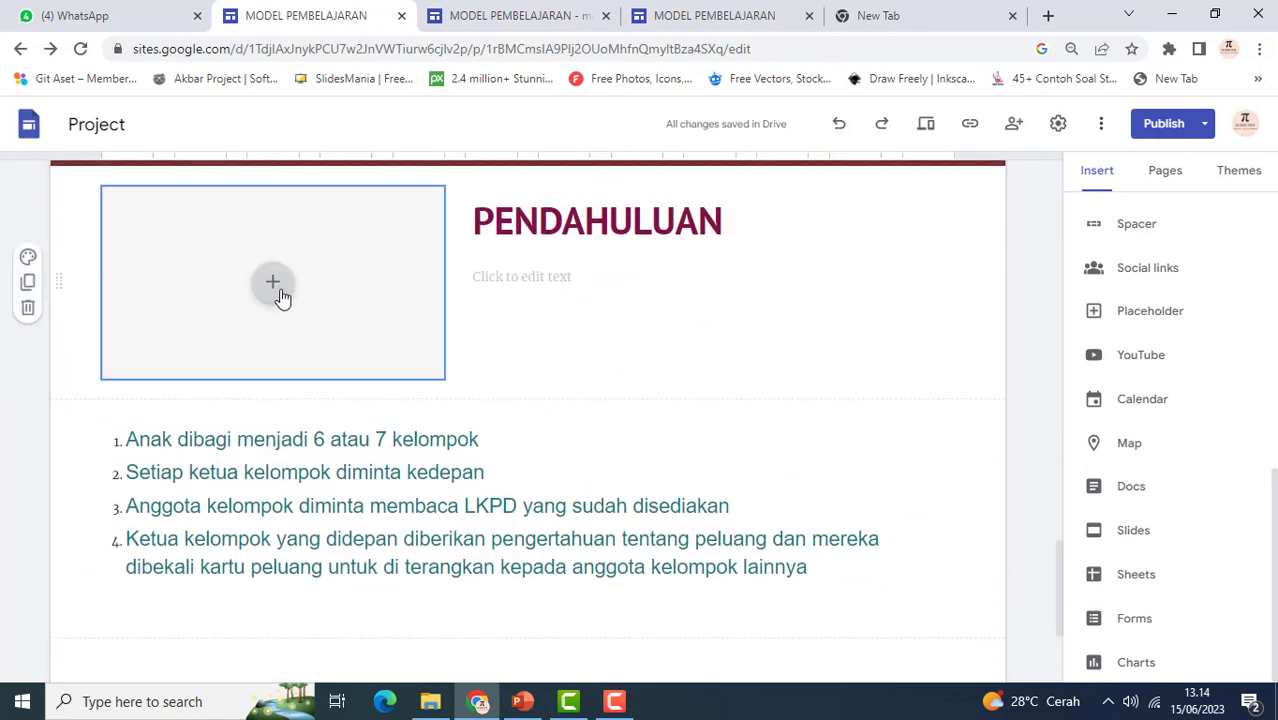
click(276, 289)
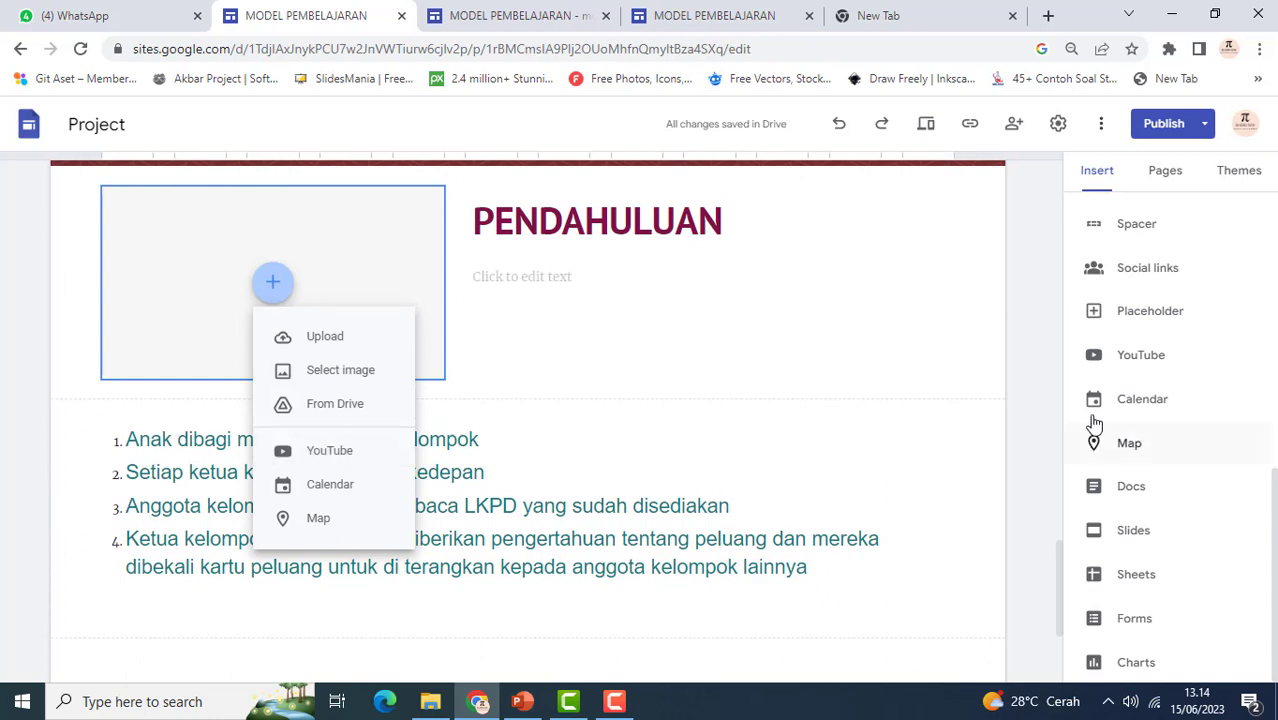
click(320, 455)
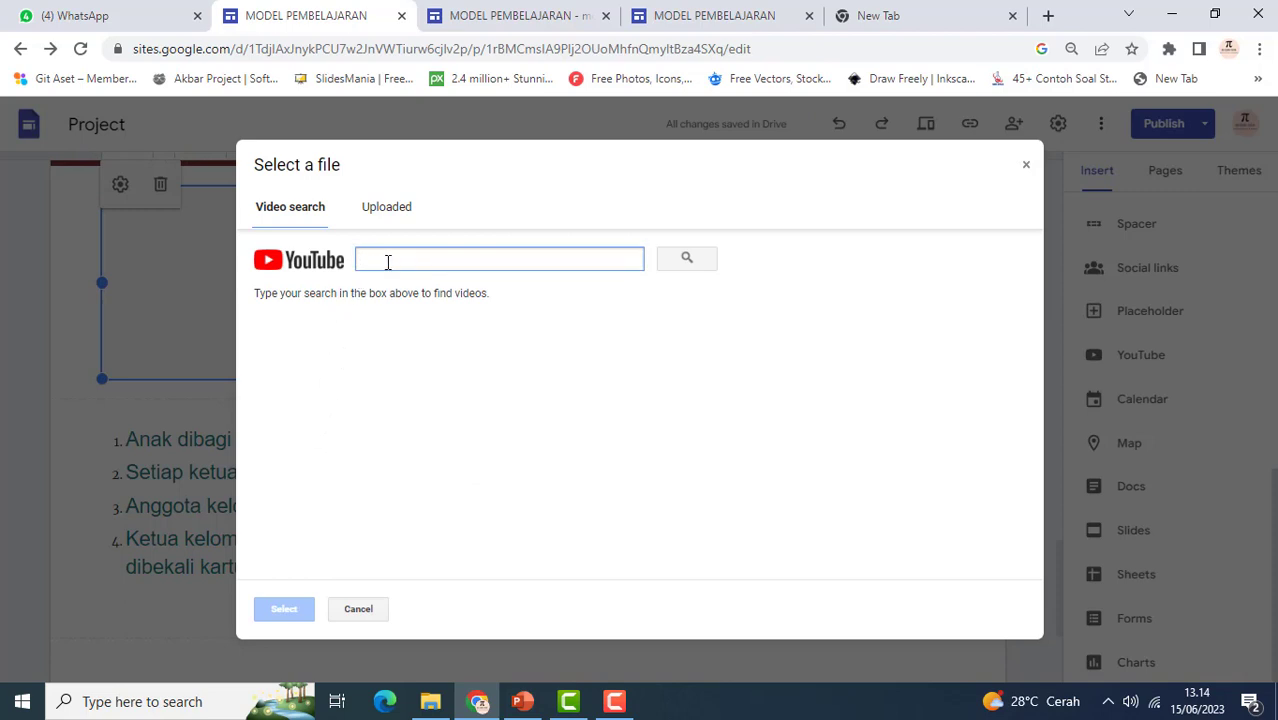
click(388, 212)
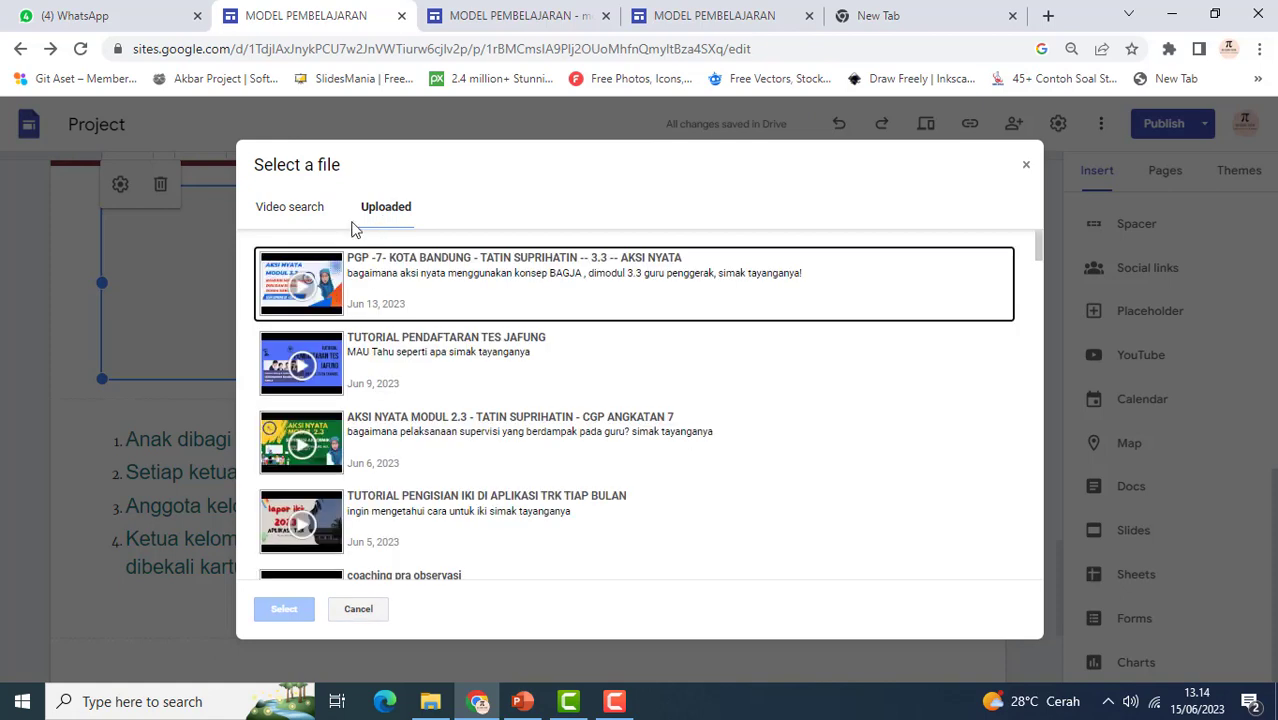
click(373, 518)
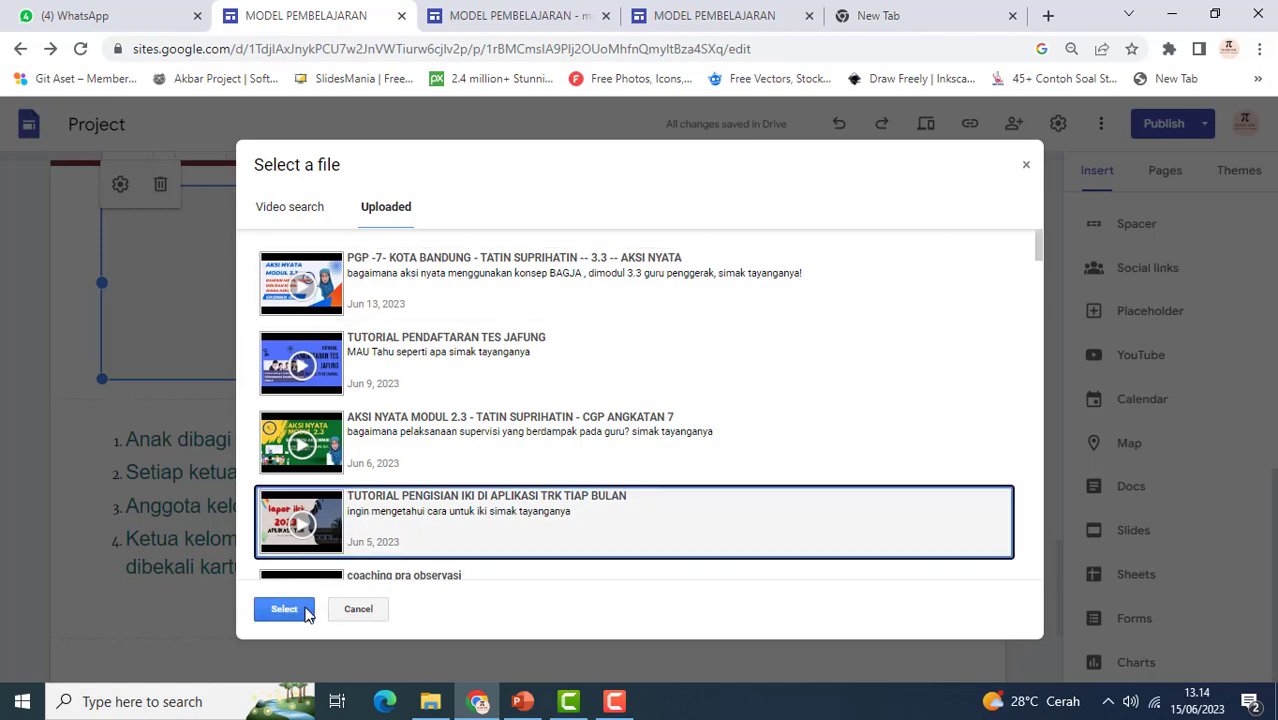
click(285, 612)
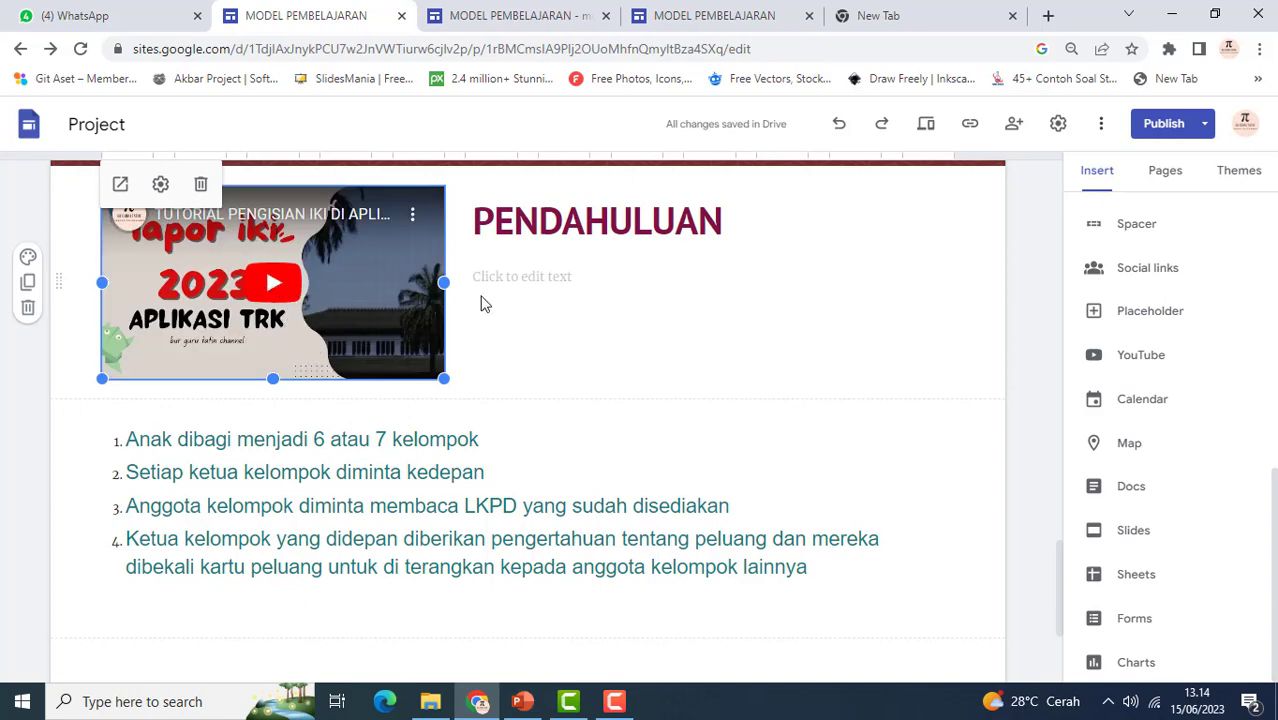
Review the model tgt sections from PENDAHULUAN back up to Penerapan di kelas and view the site's page list
scroll(697, 360, up, 3)
scroll(699, 358, down, 1)
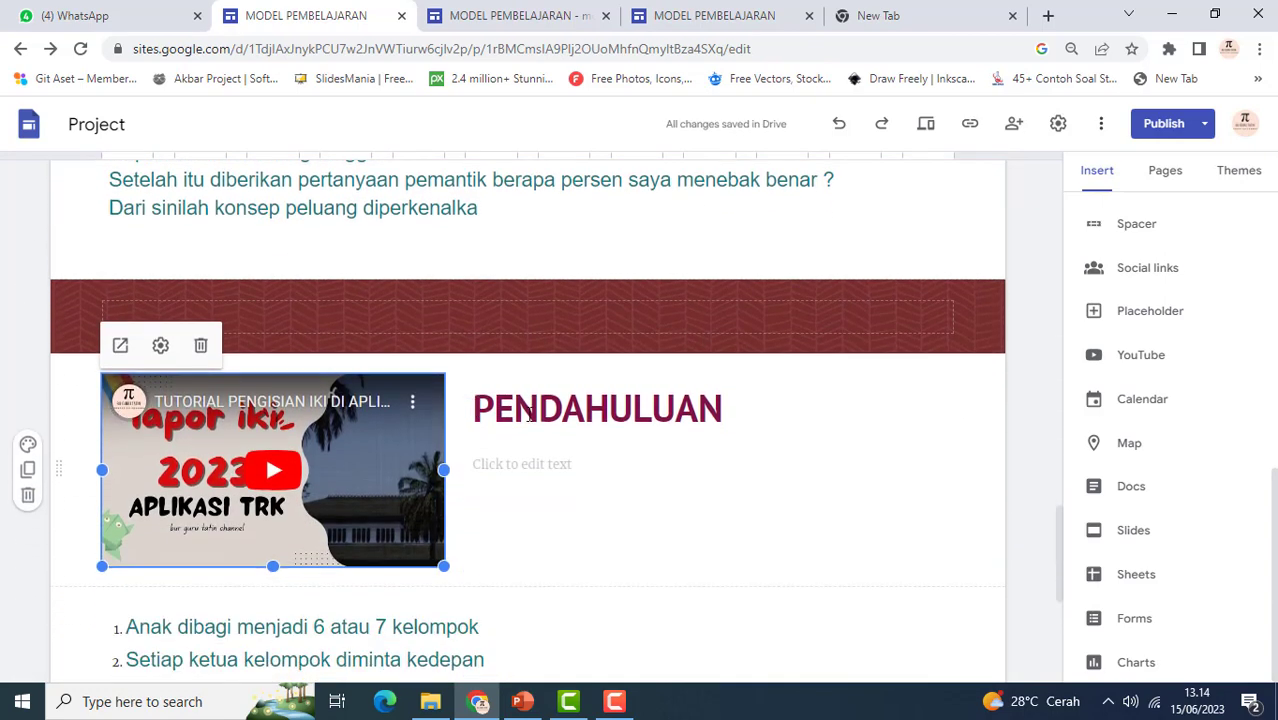
scroll(770, 470, up, 8)
scroll(894, 465, up, 6)
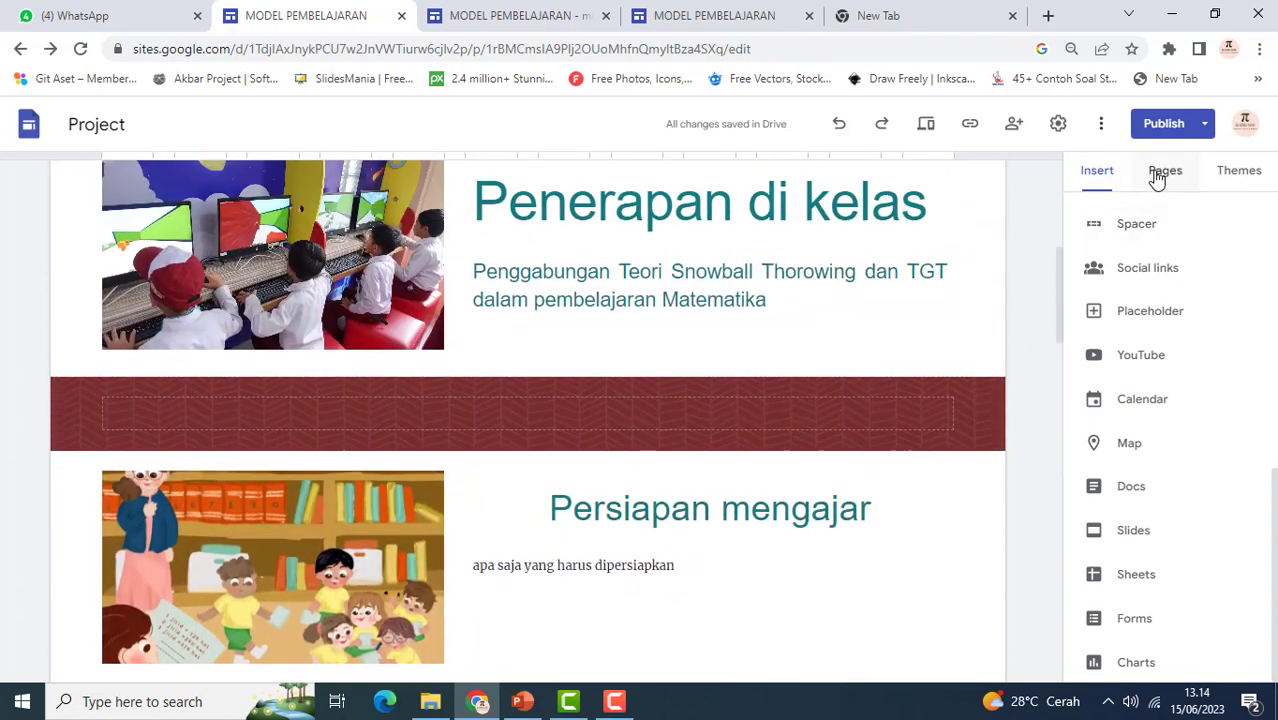
click(1157, 177)
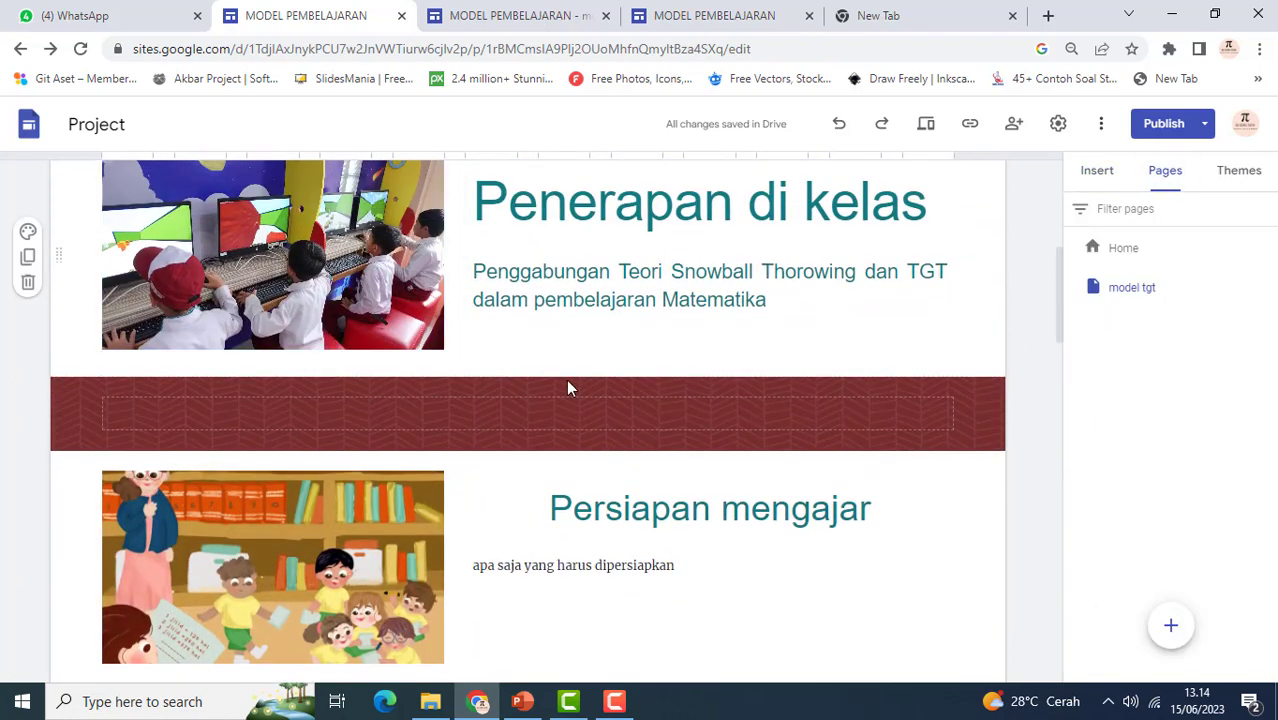
Browse the custom theme options and the Google-made themes from Simple through Impression
click(1249, 178)
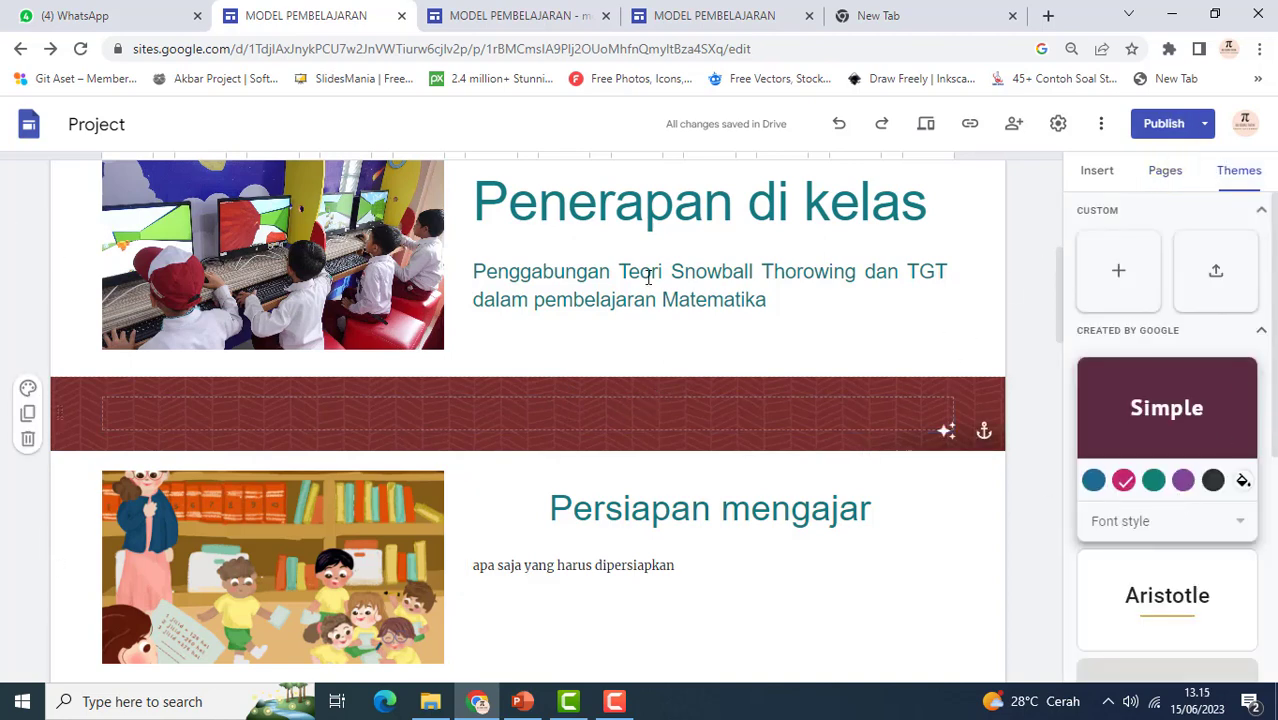
scroll(1160, 470, down, 1)
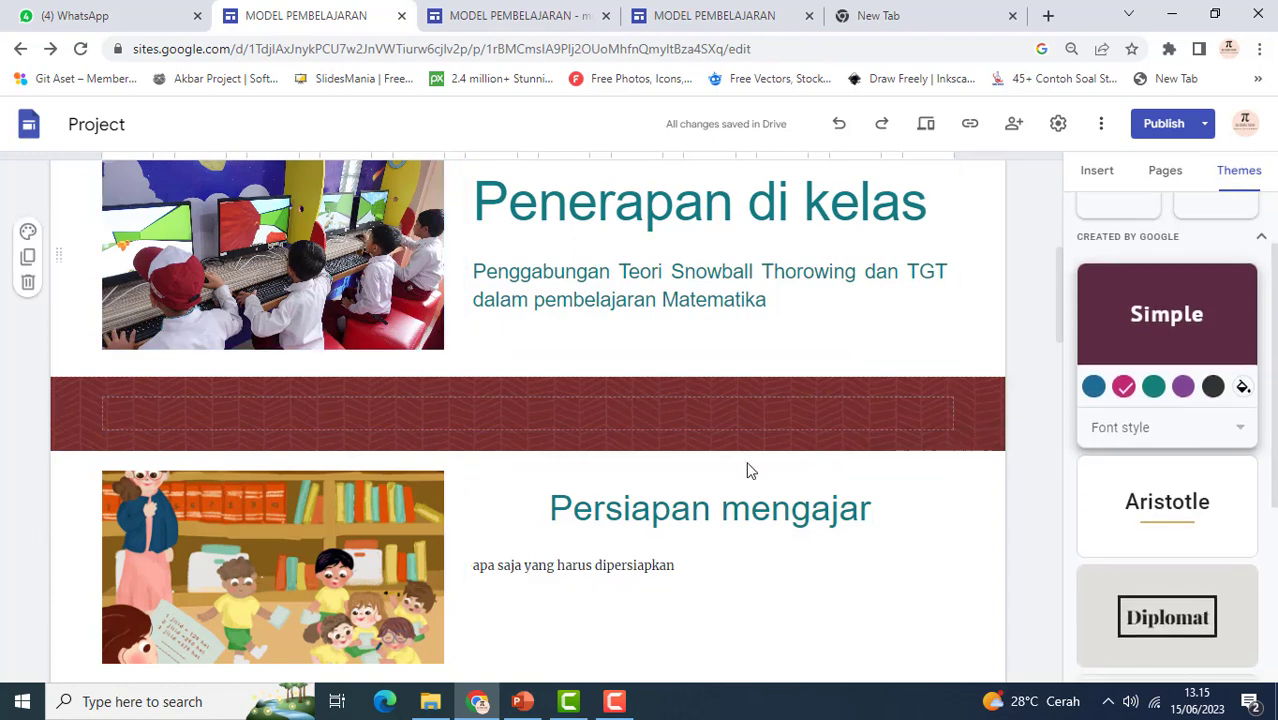
scroll(1221, 468, down, 3)
scroll(1180, 468, down, 1)
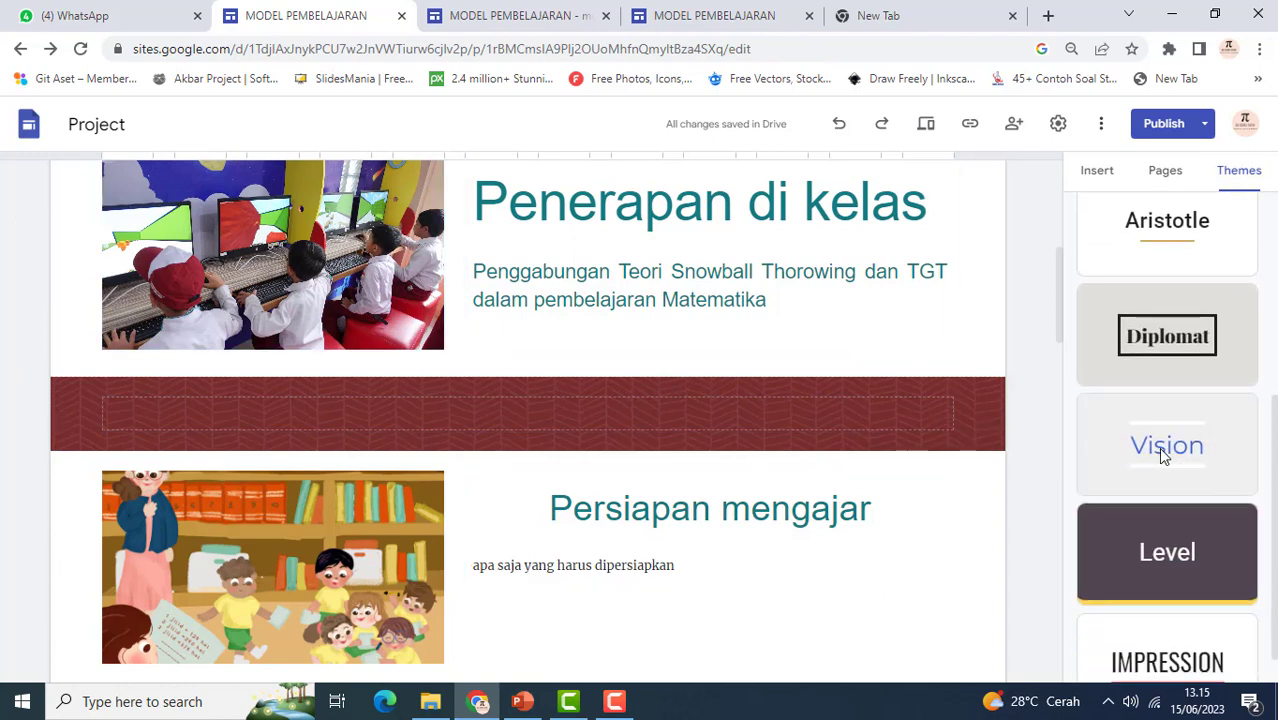
scroll(1174, 530, down, 1)
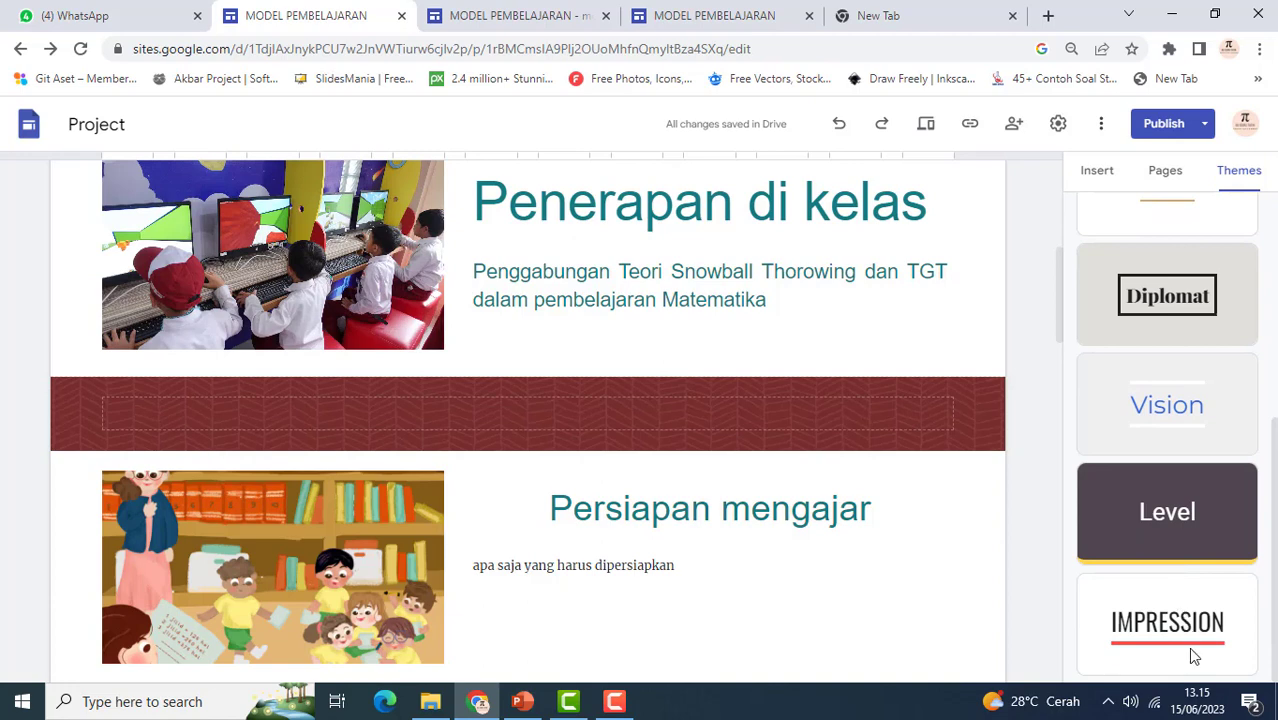
scroll(1188, 600, up, 10)
scroll(1166, 519, down, 1)
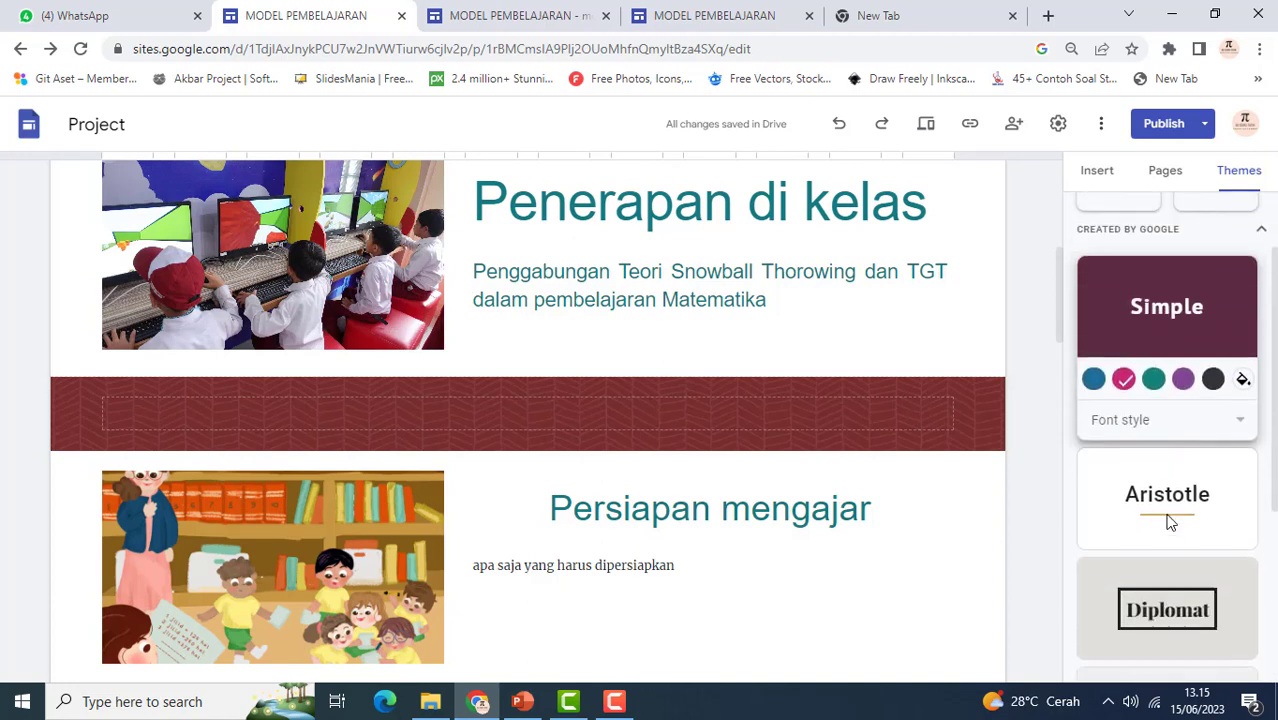
scroll(1166, 519, up, 1)
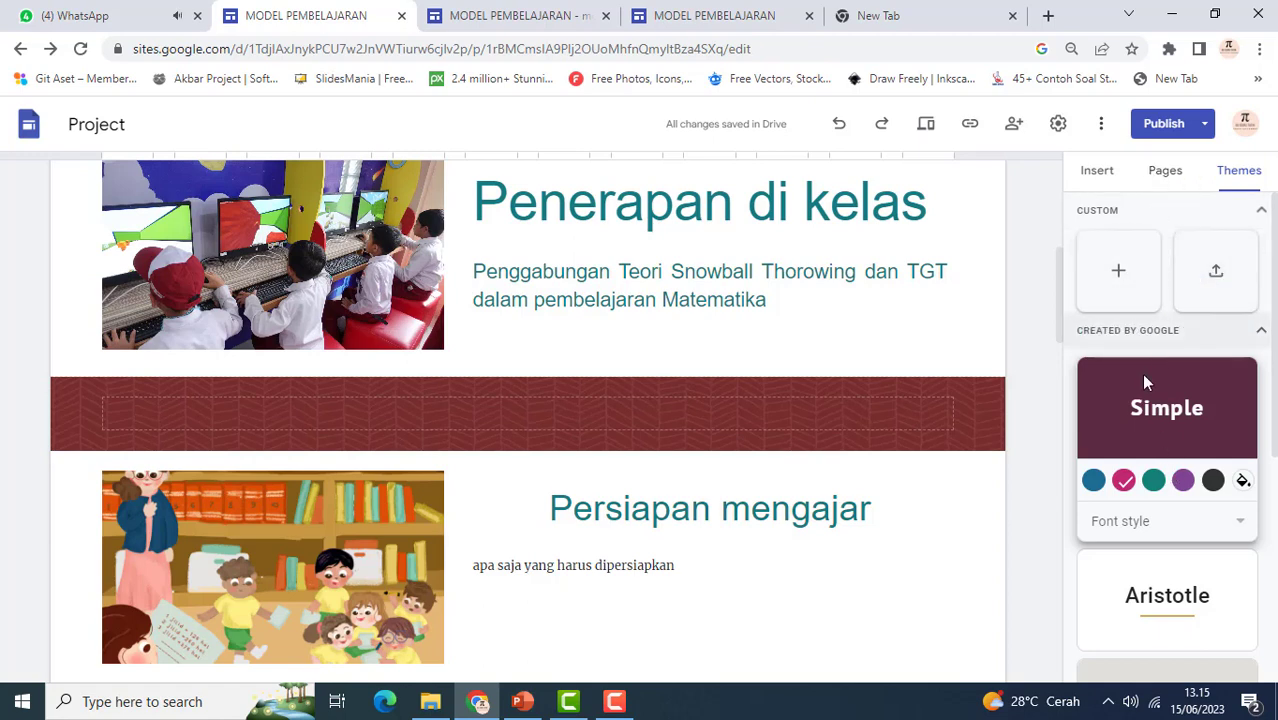
scroll(1169, 470, down, 4)
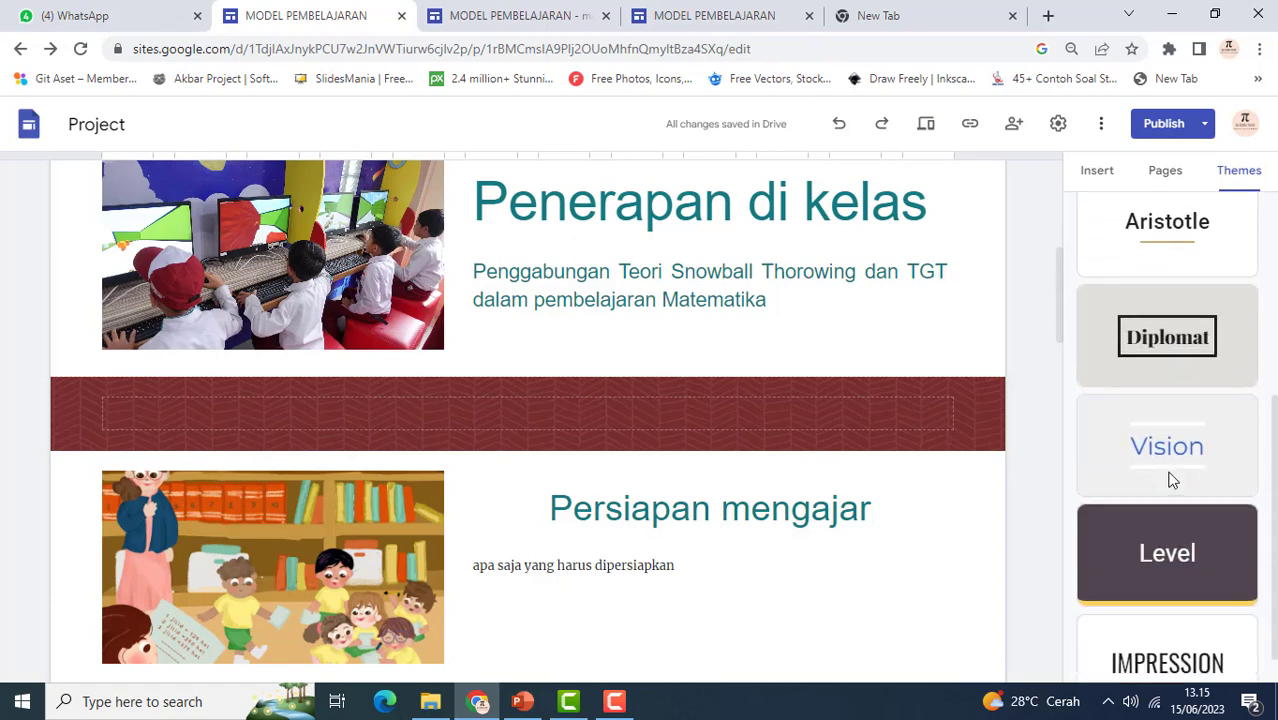
scroll(1172, 480, up, 5)
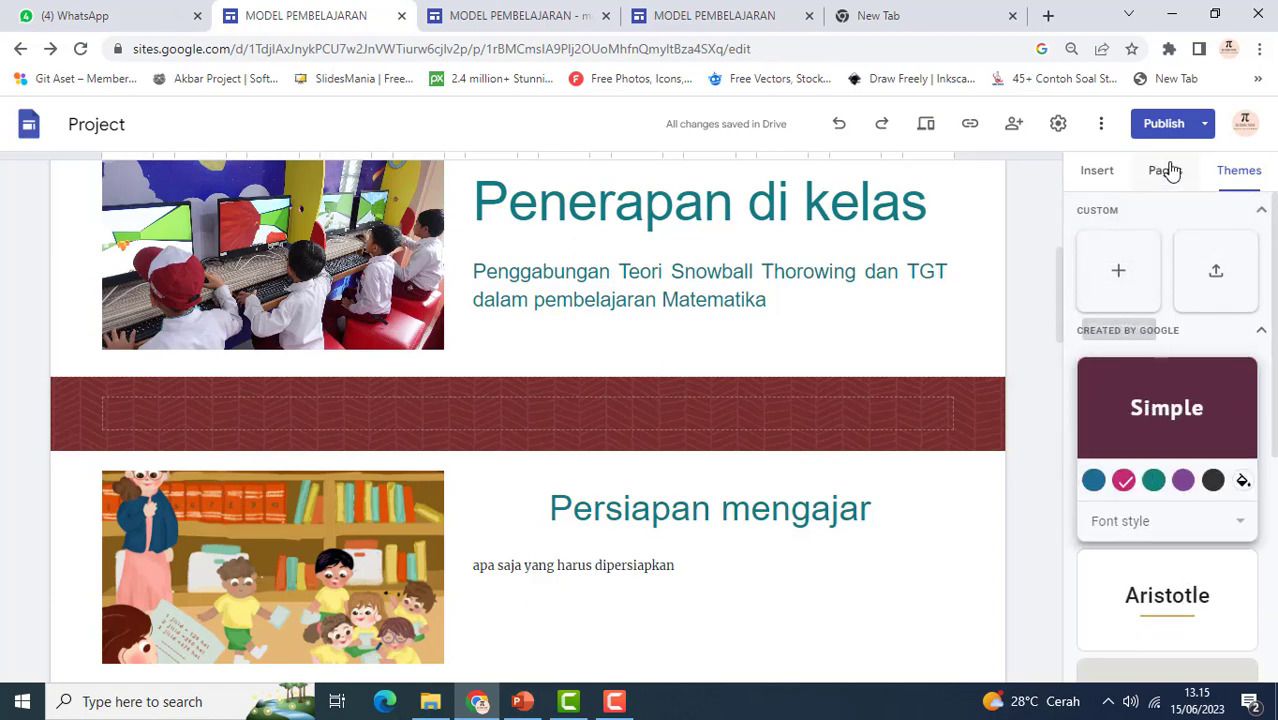
Preview the site from the model tgt page, look through that page, and open the Home page
click(1168, 172)
click(1097, 173)
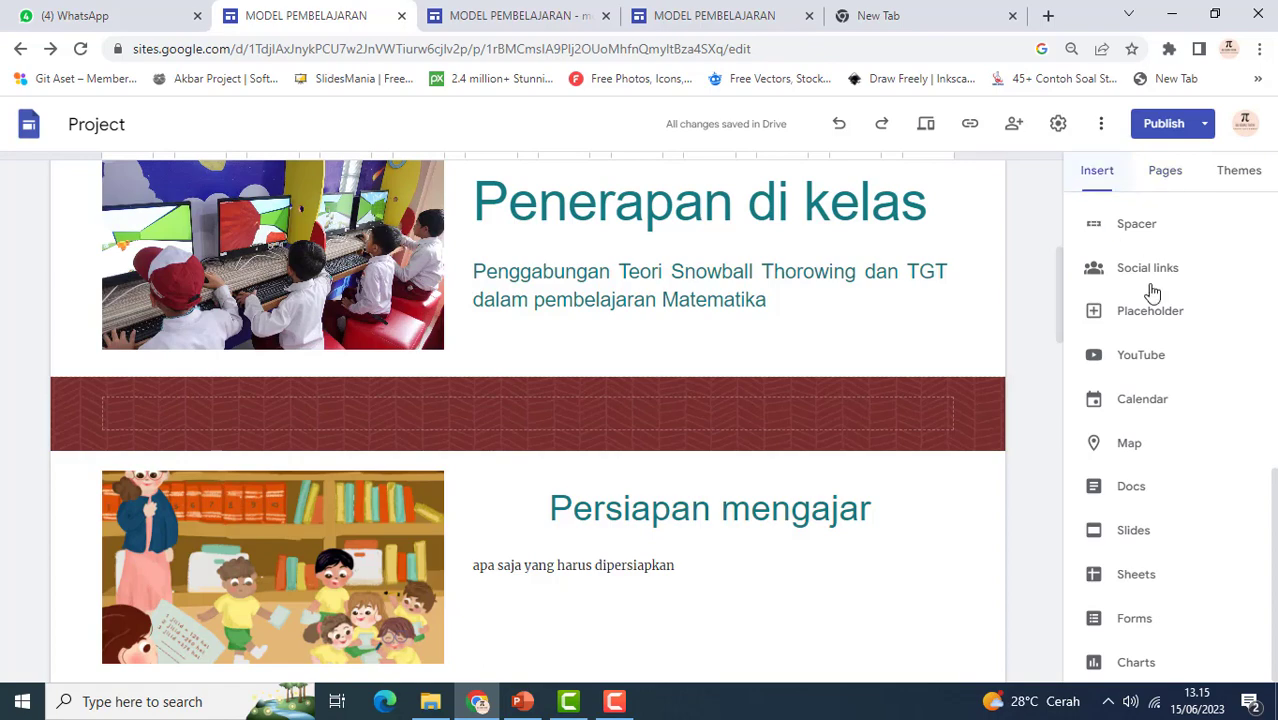
scroll(294, 461, up, 5)
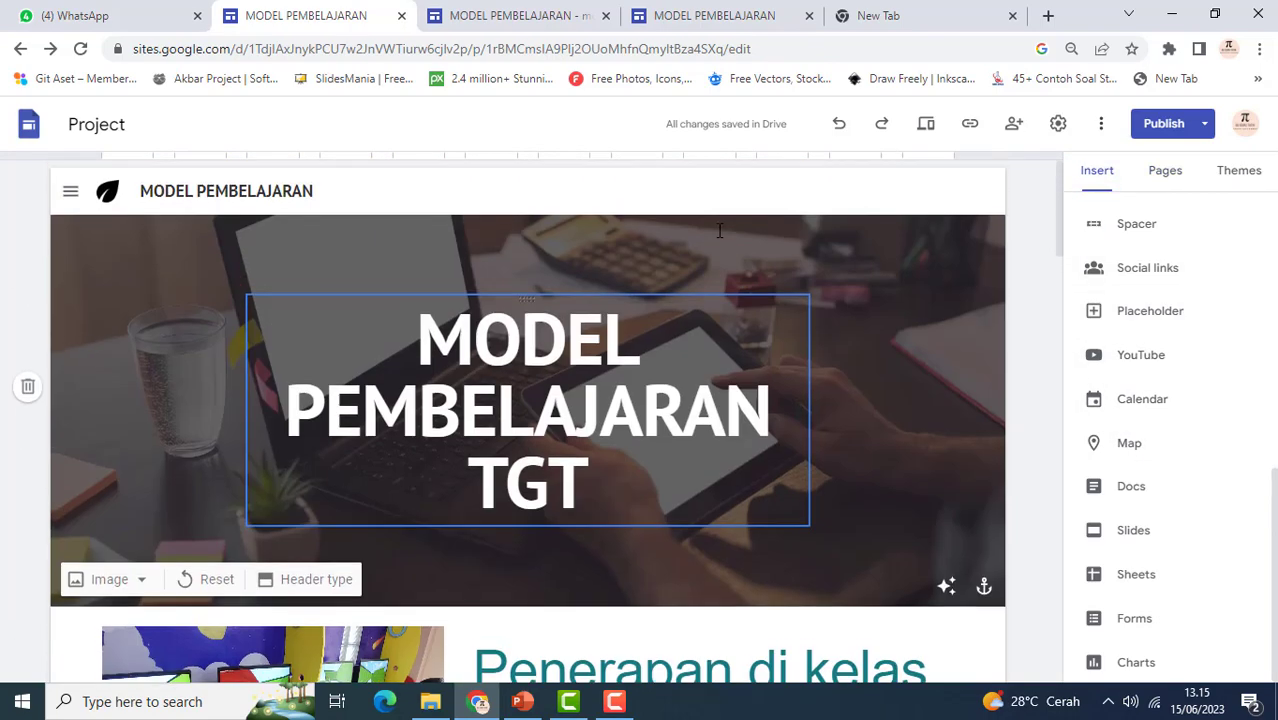
click(926, 125)
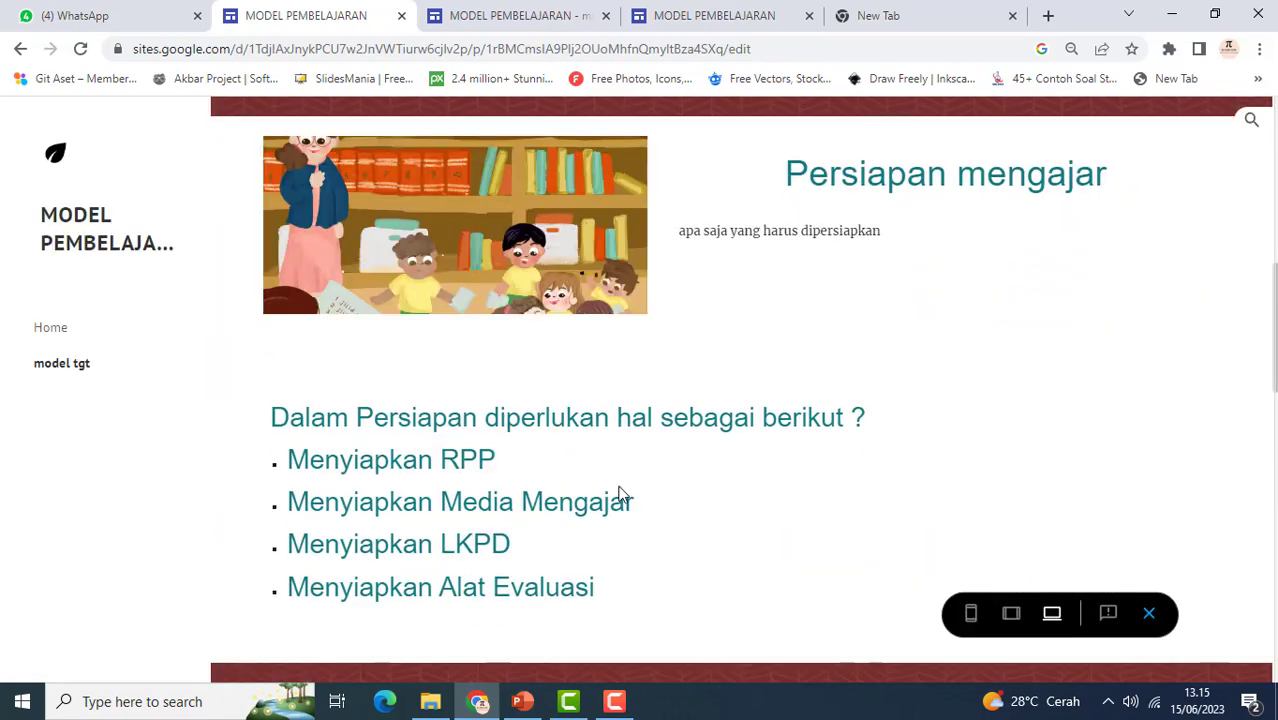
scroll(620, 494, up, 5)
scroll(583, 286, up, 3)
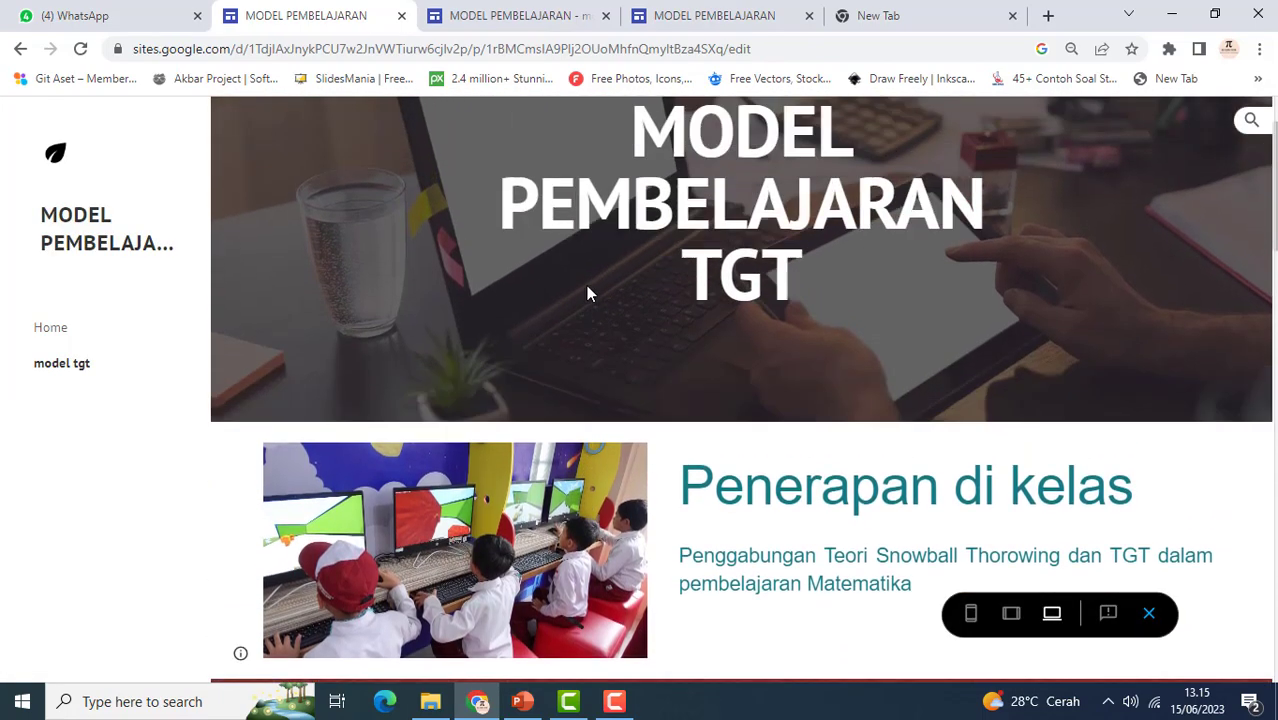
click(52, 329)
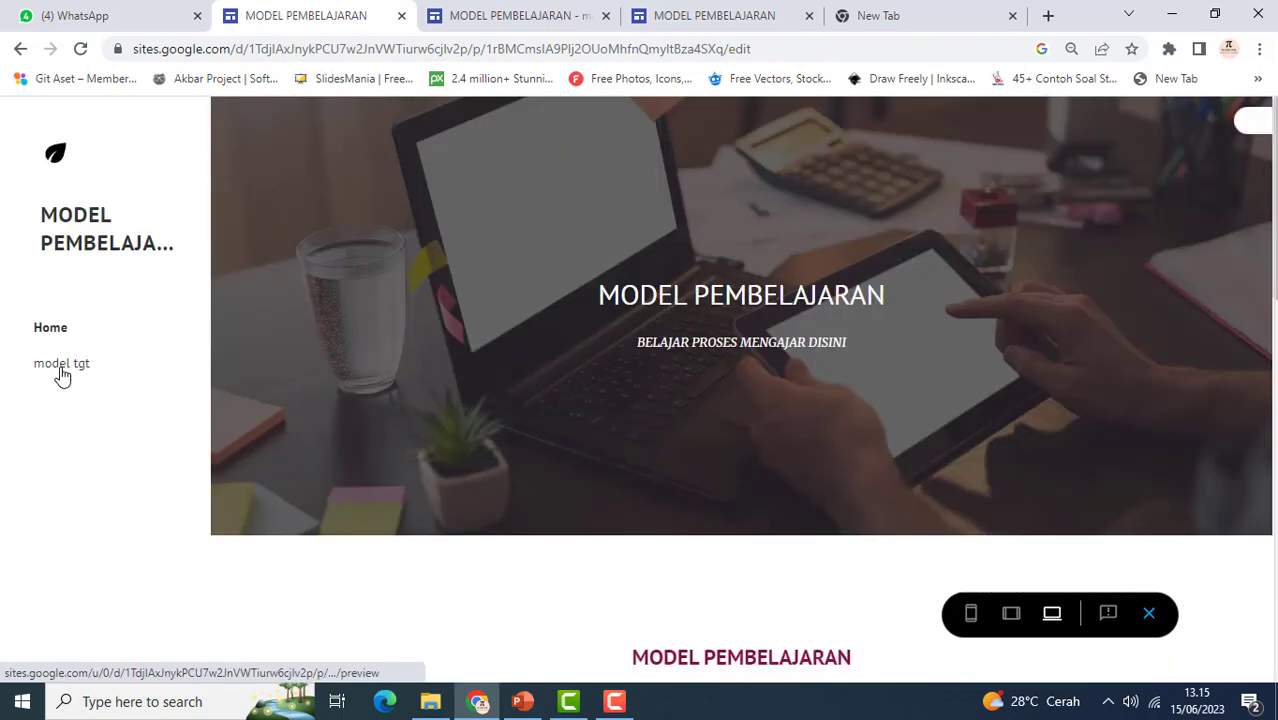
Compare the published site with the preview by switching between them, ending on the previewed Home page
click(536, 12)
click(340, 28)
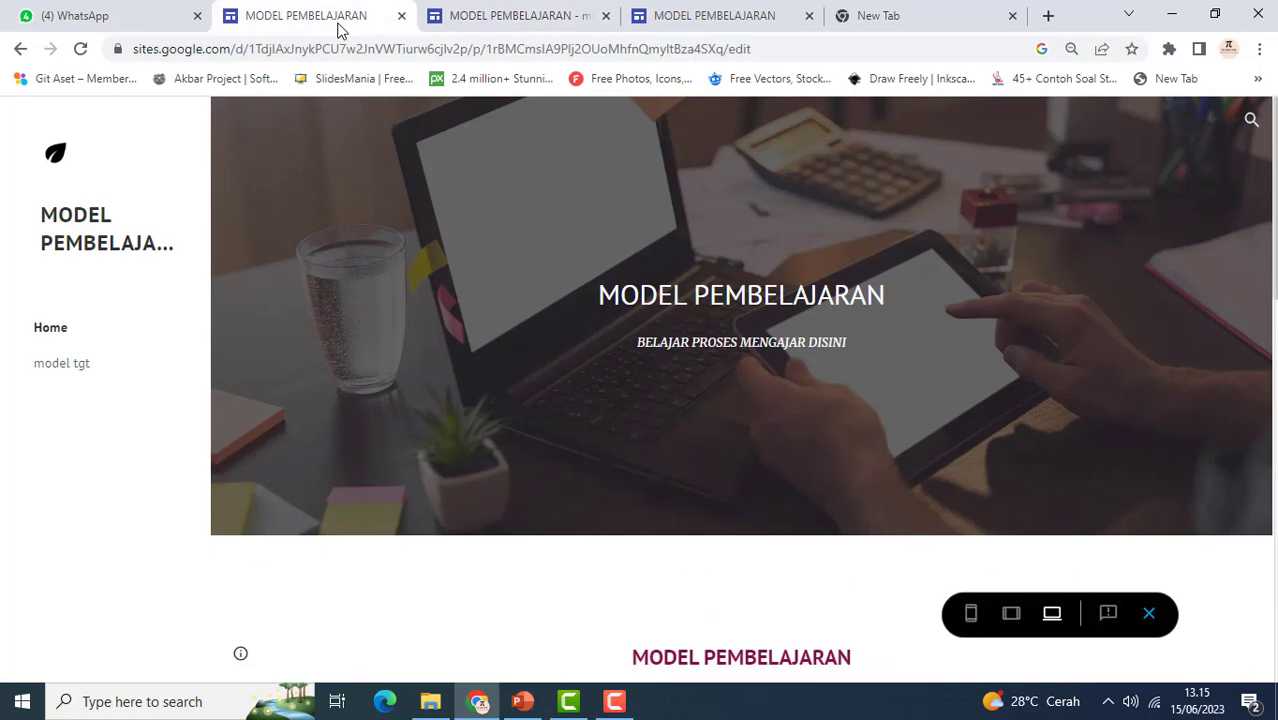
click(472, 16)
click(318, 18)
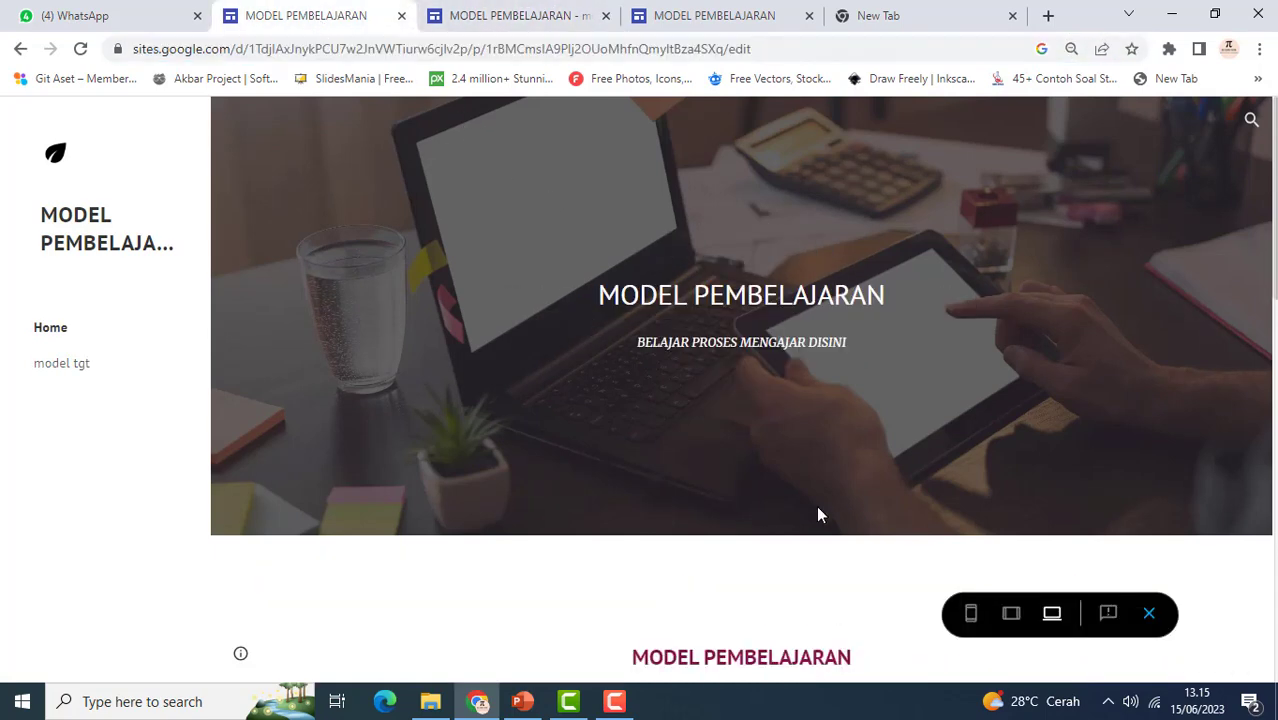